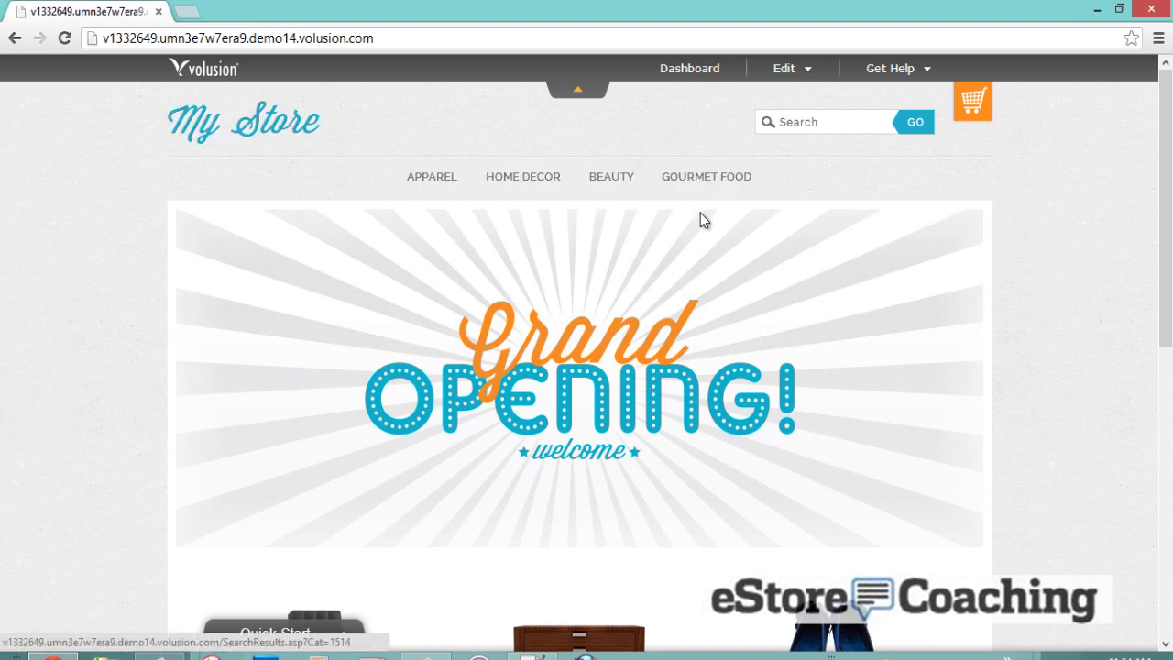
- Open the Lounge Chair product and scroll through its $400.00 price, description and features
scroll(558, 254, "down", 5)
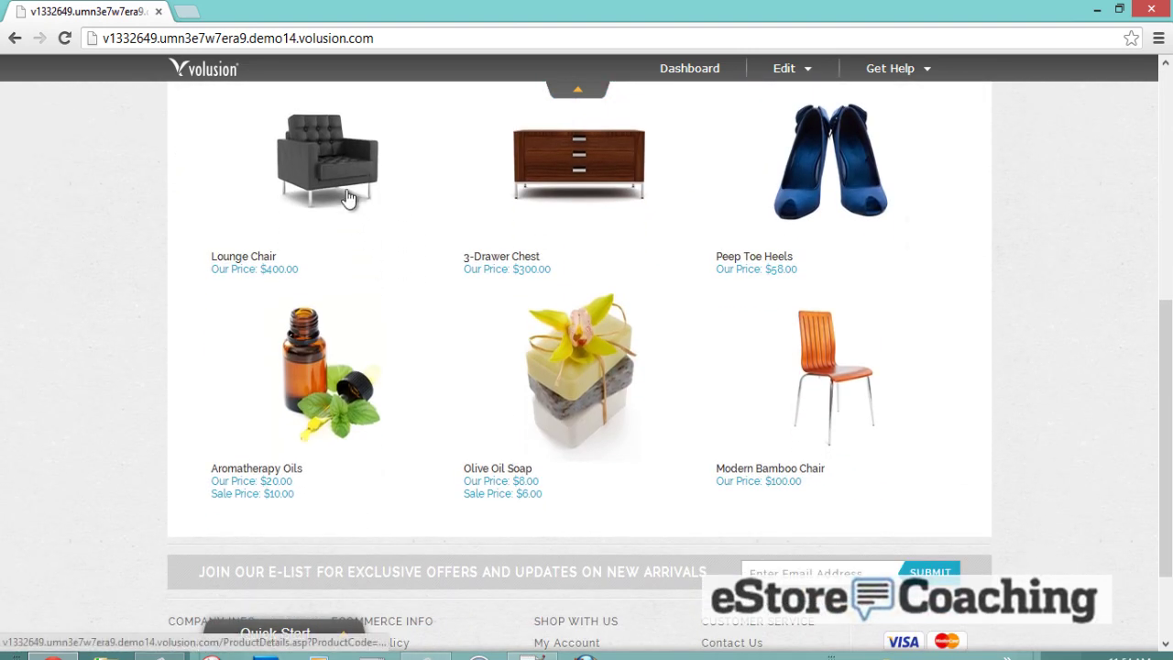
left_click(349, 211)
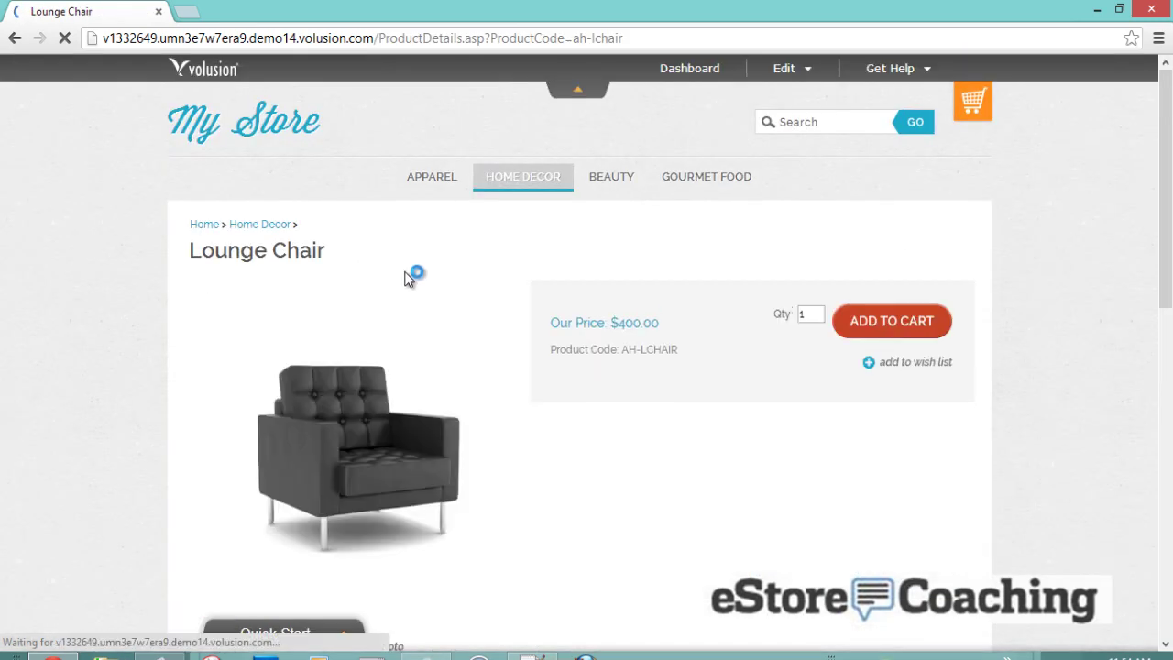
scroll(740, 360, "down", 4)
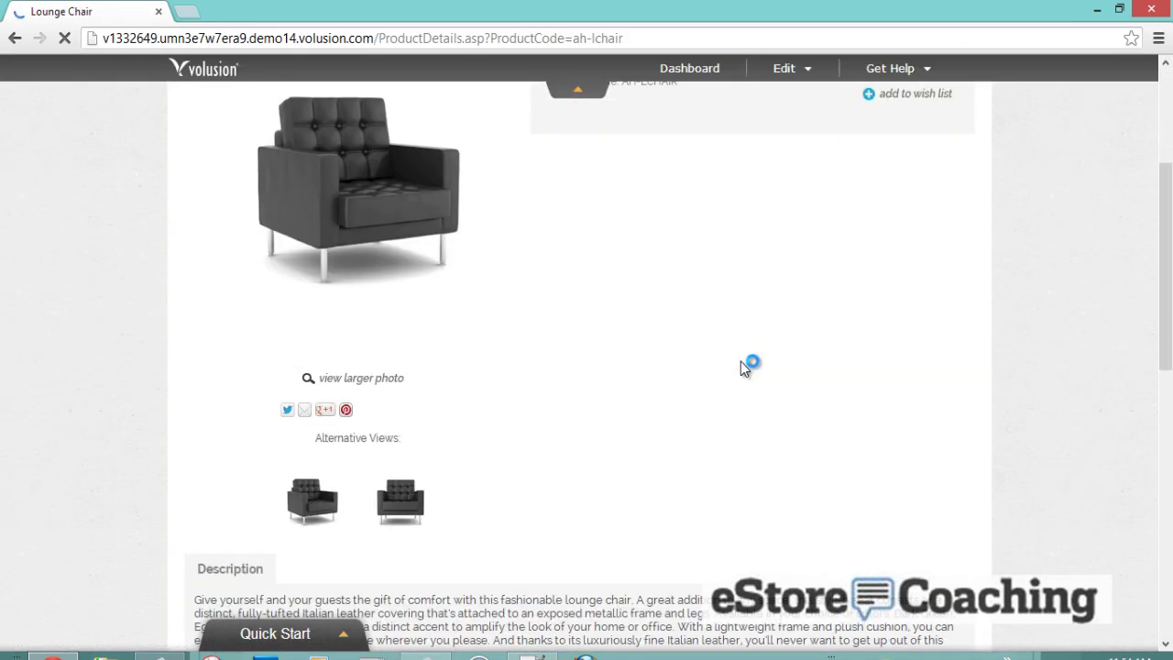
scroll(740, 362, "down", 4)
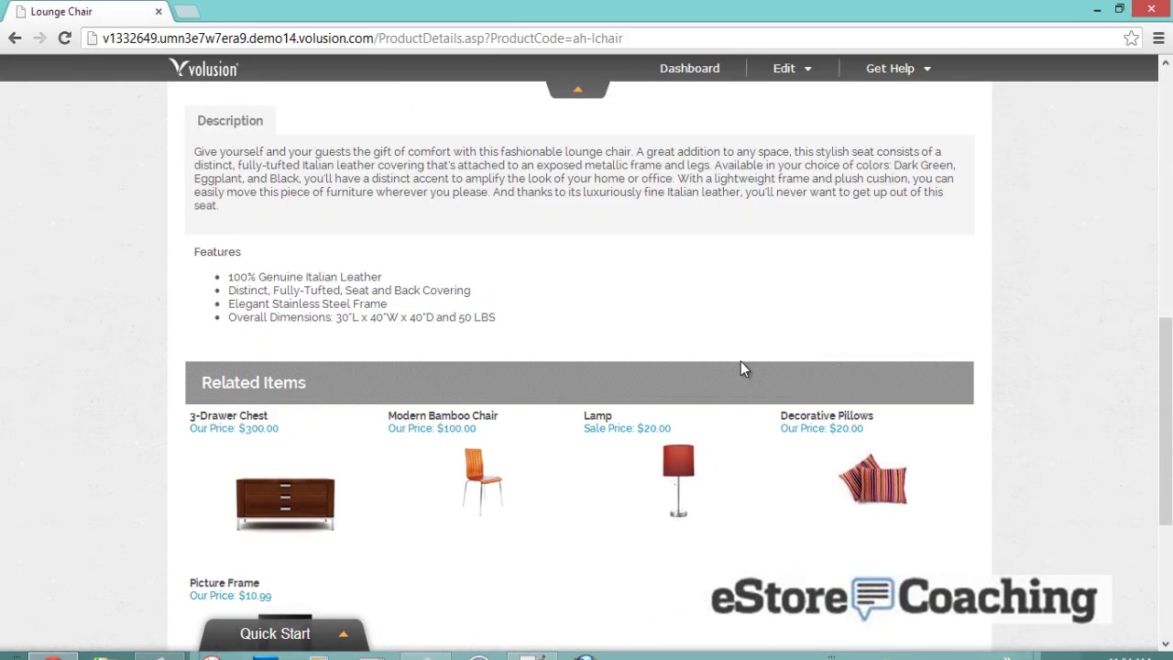
scroll(742, 369, "down", 4)
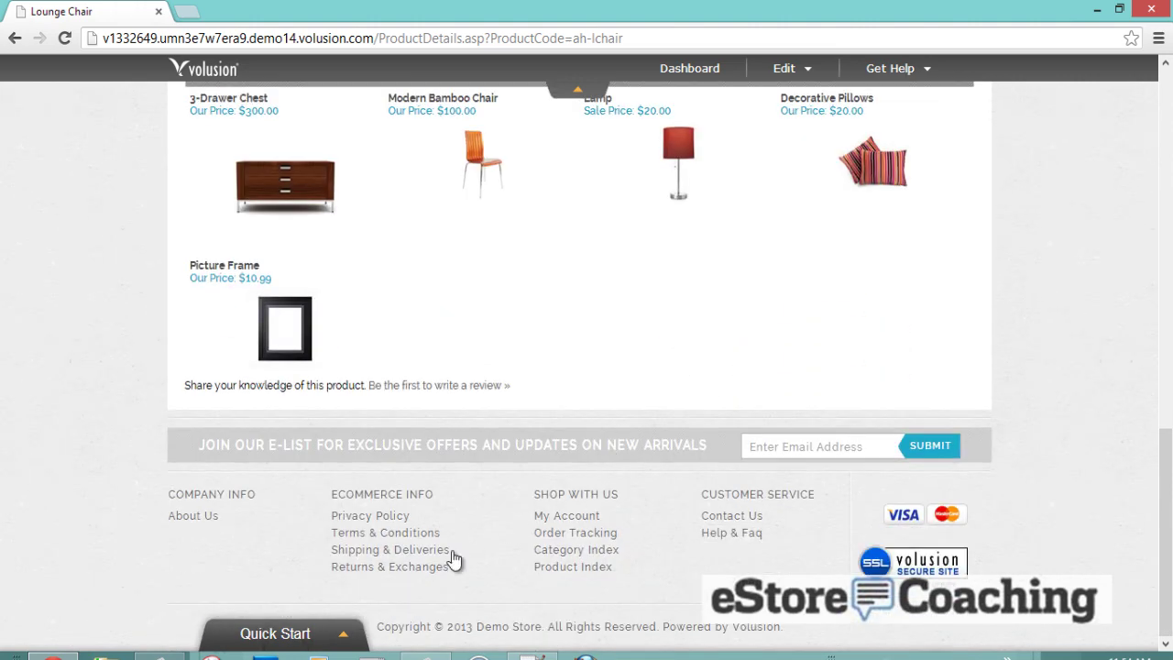
- Page through the Quick Start design templates and apply the dark Seasonal Sale design
left_click(303, 634)
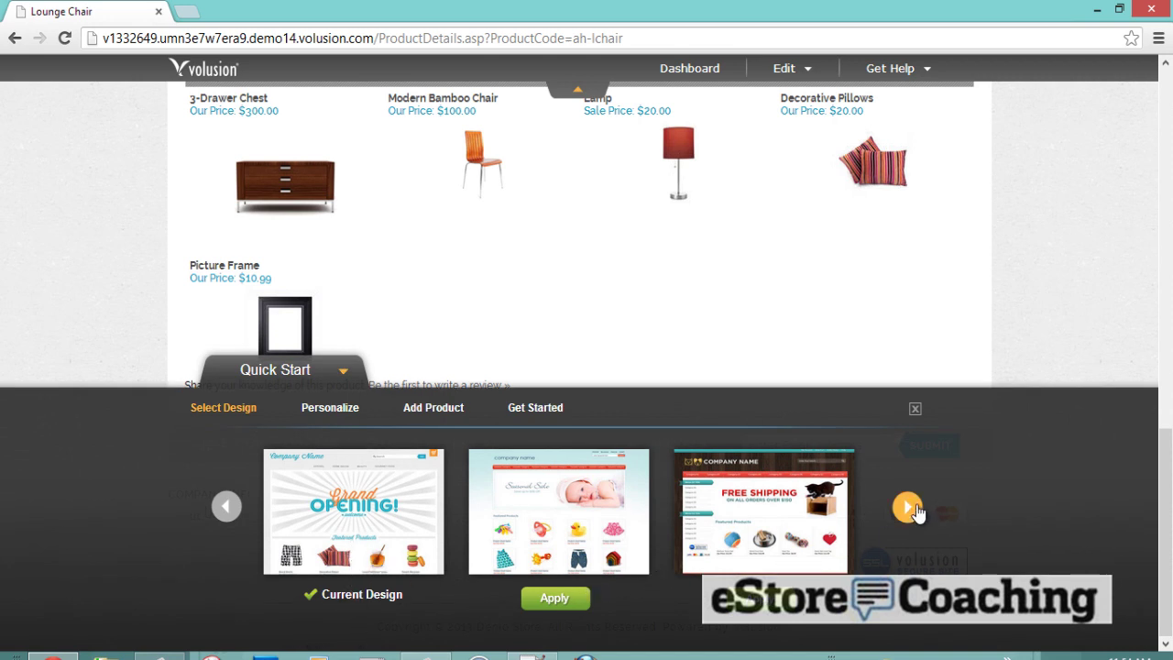
left_click(908, 508)
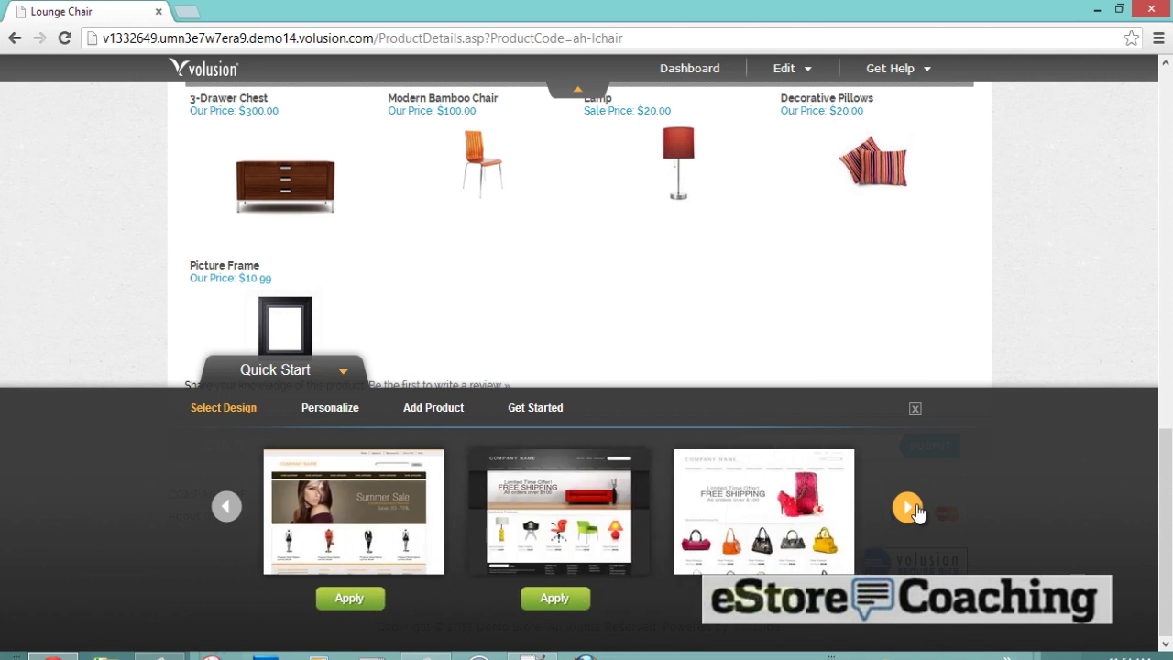
left_click(908, 508)
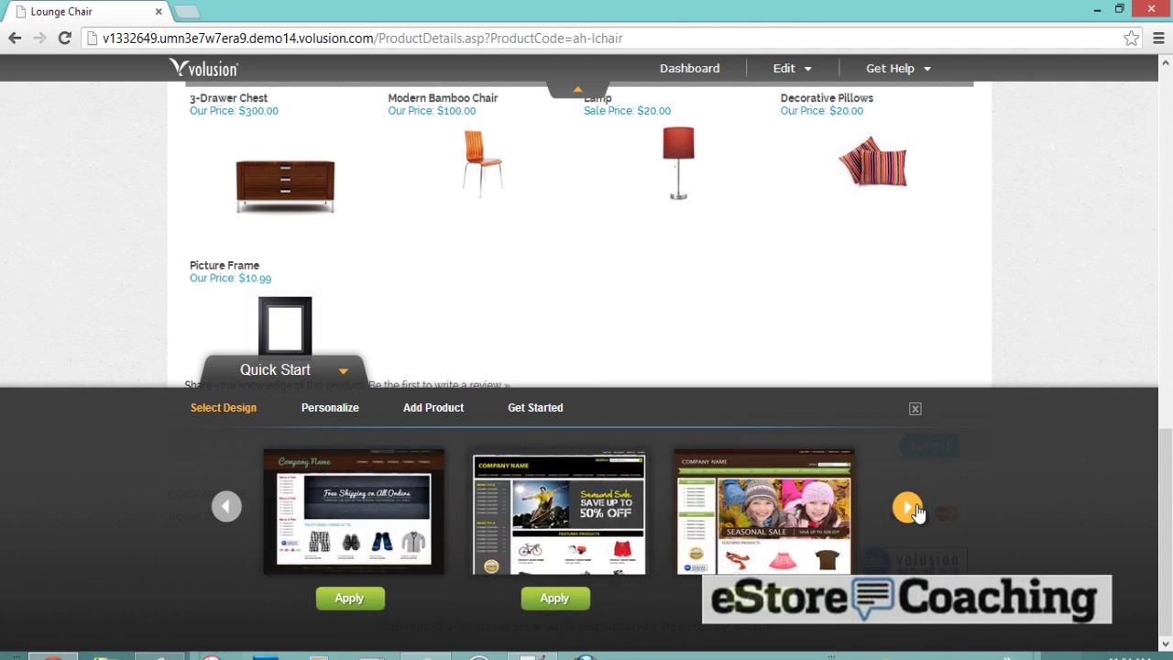
left_click(915, 507)
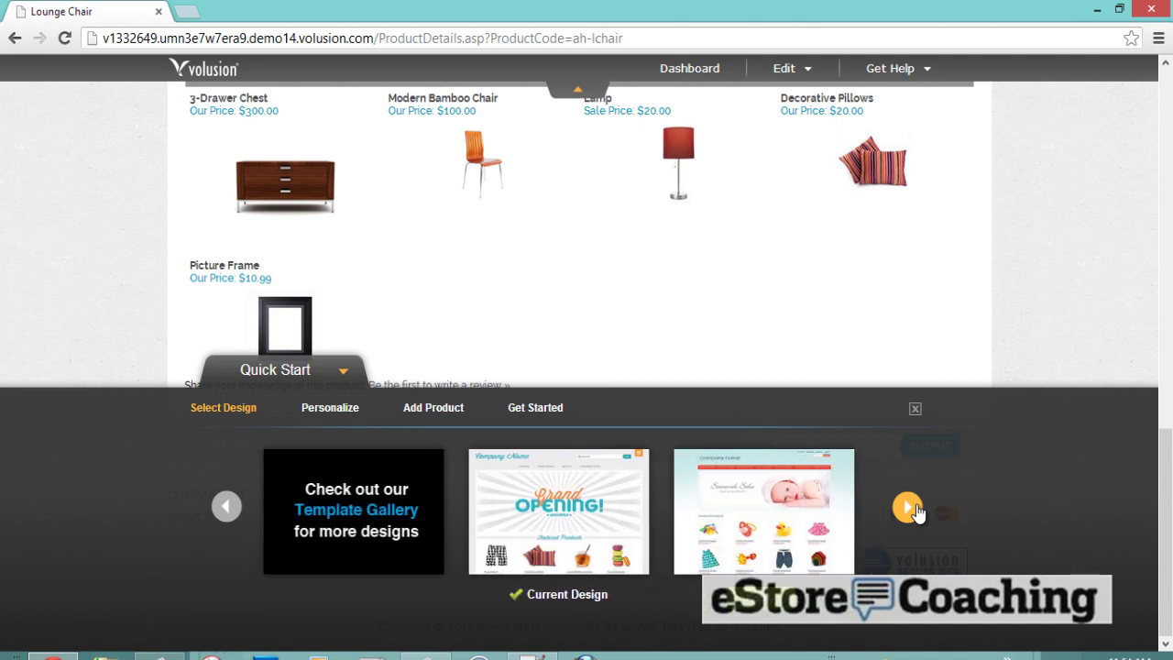
left_click(916, 510)
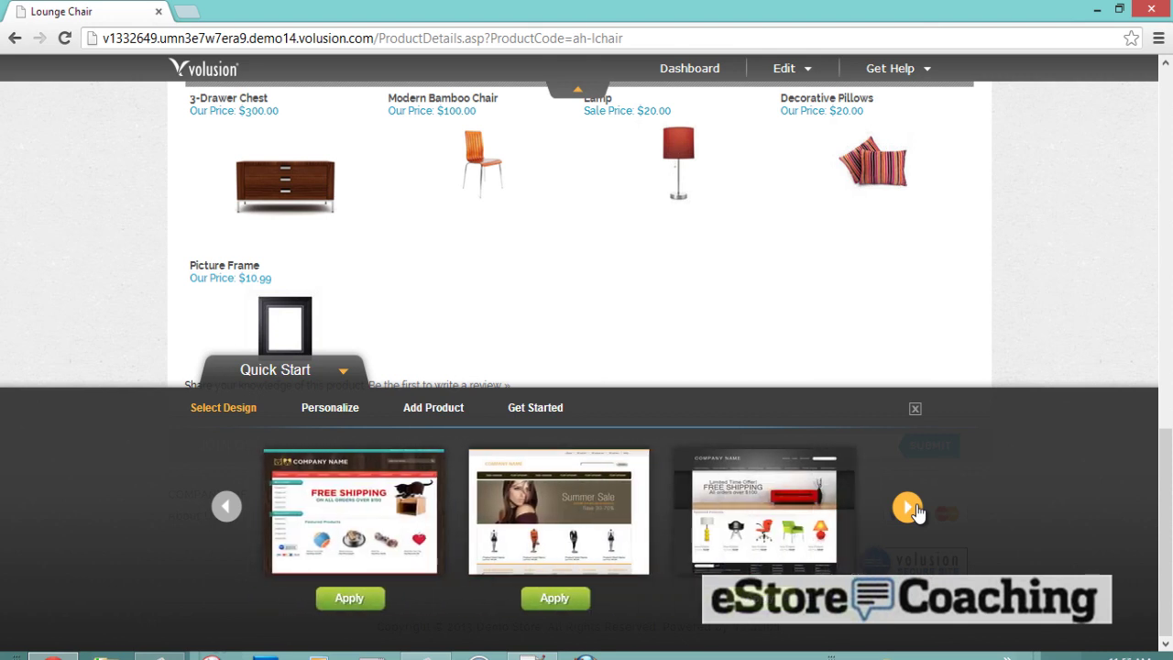
left_click(907, 507)
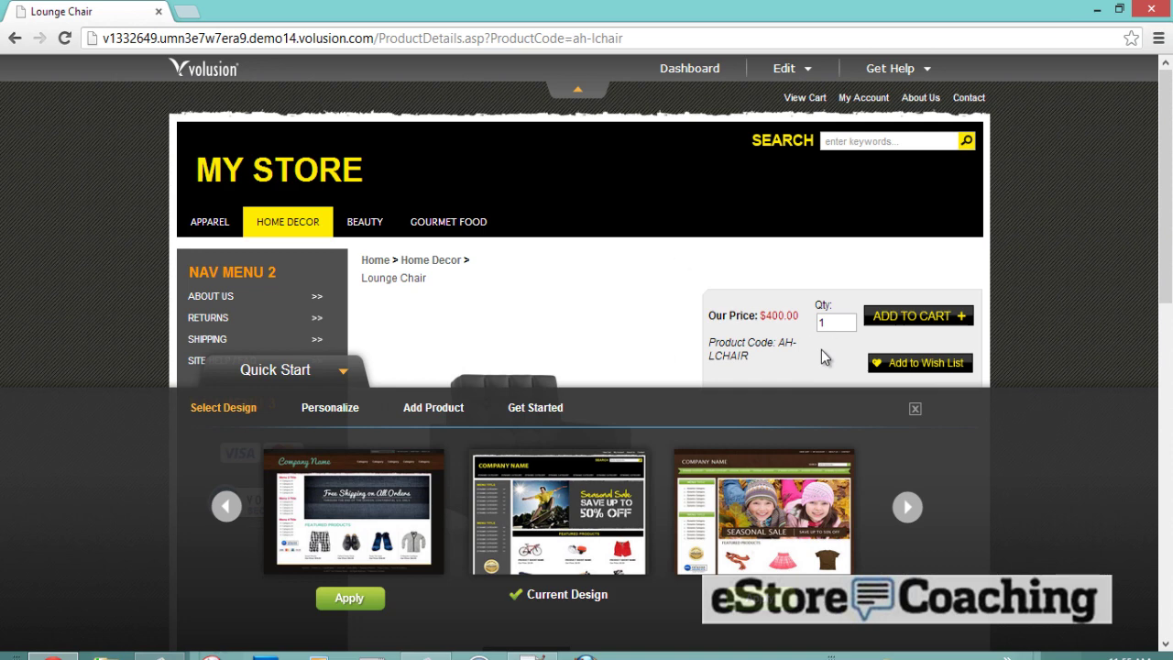
left_click(913, 408)
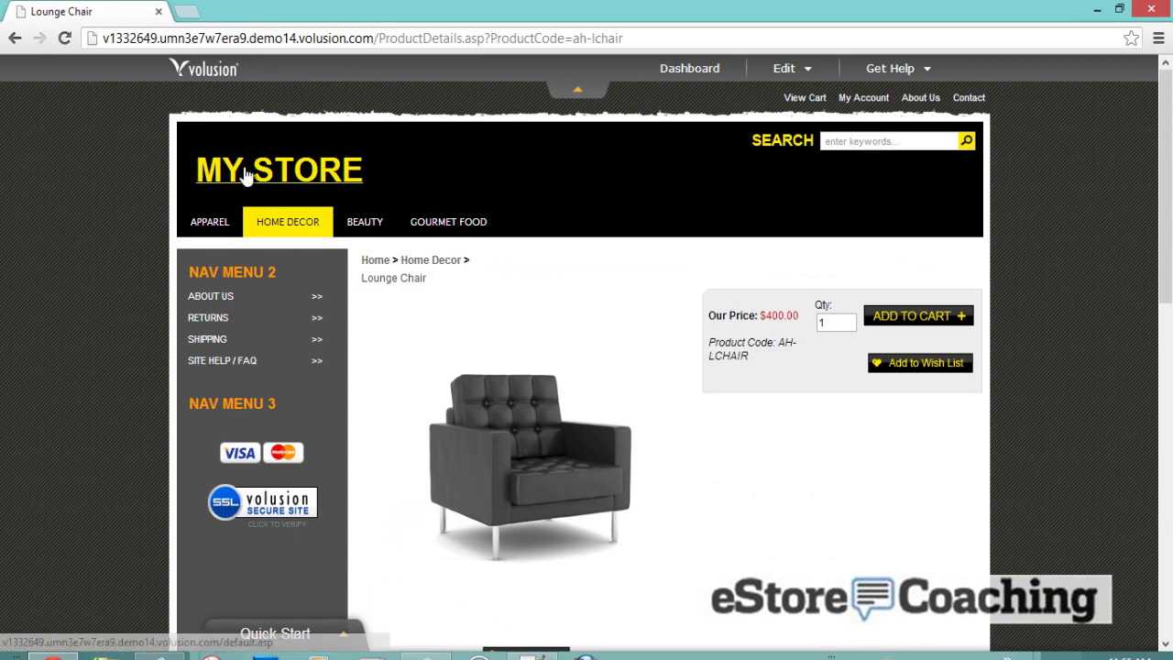
- Return to the store homepage and bring back the Quick Start panel
left_click(245, 173)
scroll(617, 293, "down", 3)
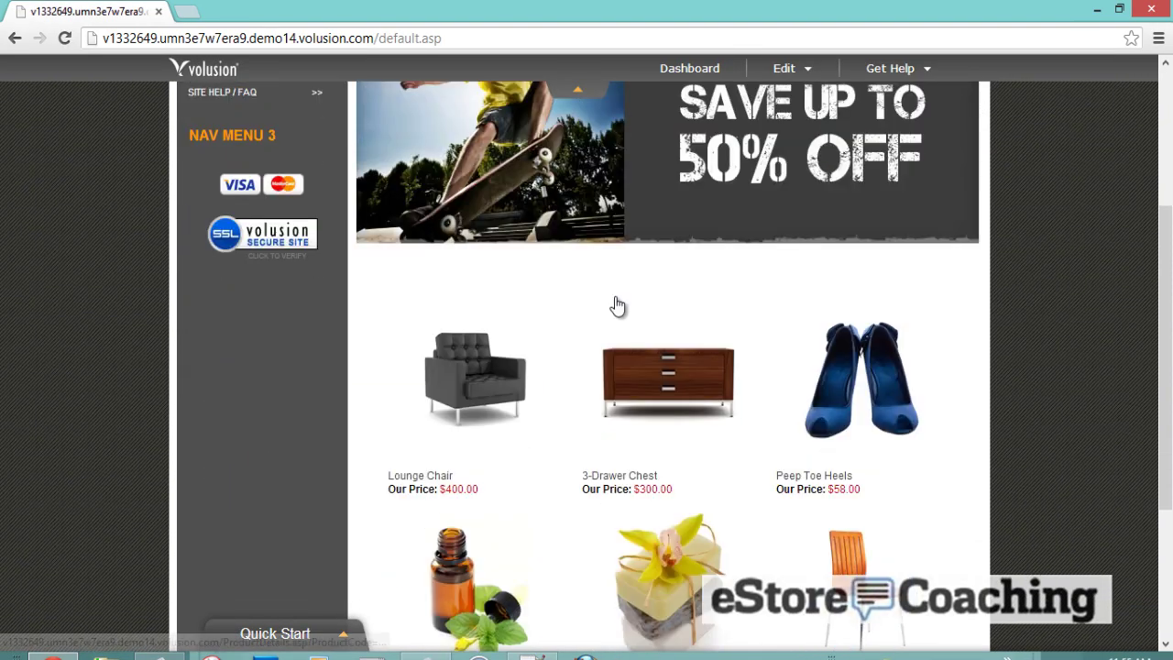
scroll(615, 303, "up", 3)
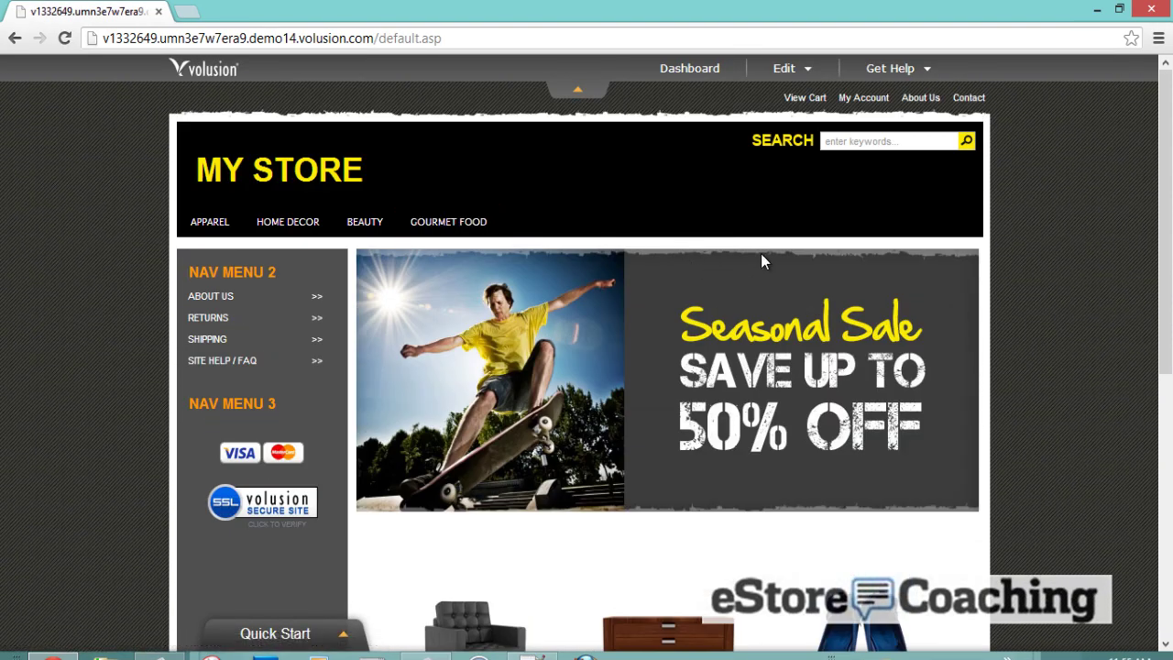
left_click(284, 633)
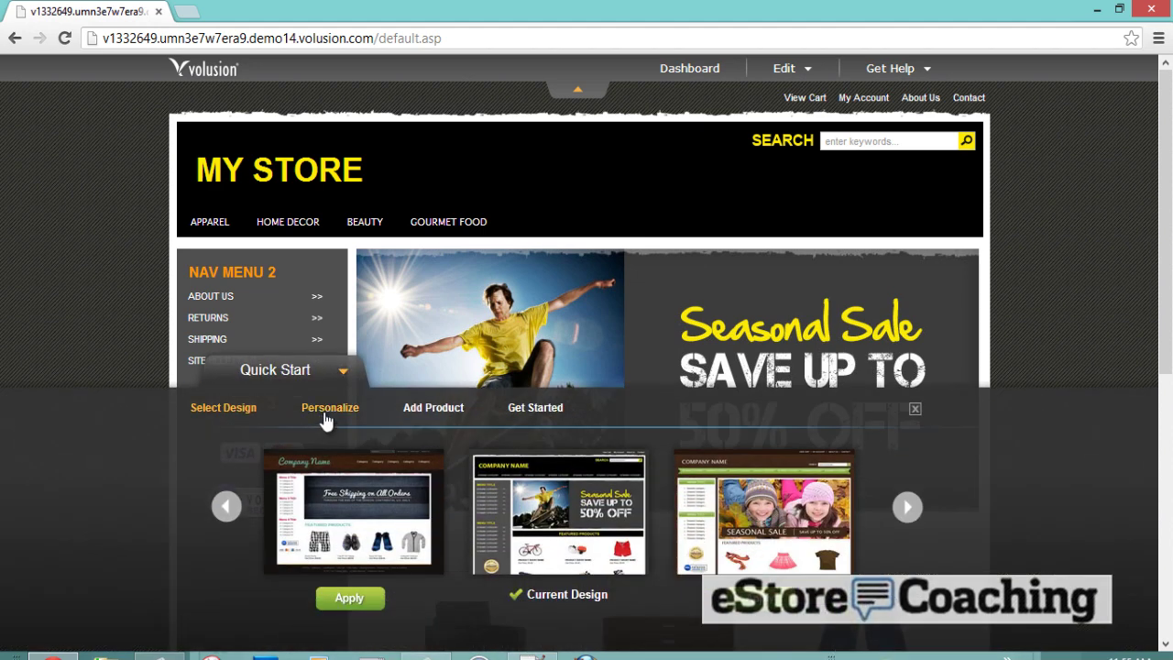
- Change the store name text from My Store to 'eStore Coaching'
left_click(325, 414)
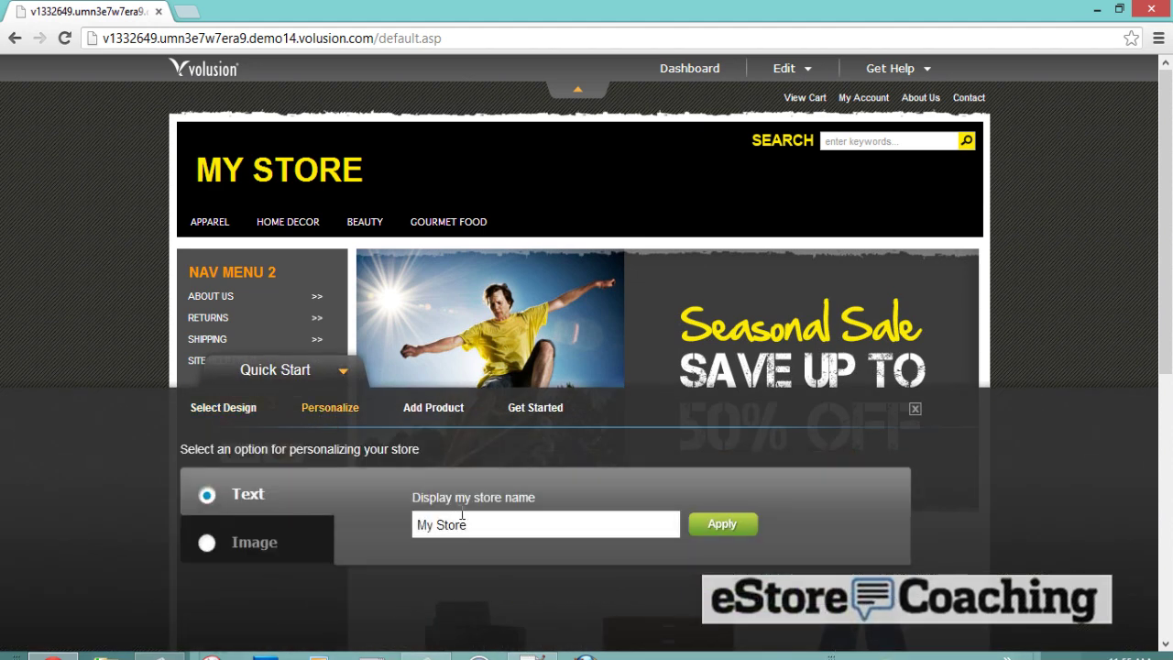
left_click_drag(482, 518, 409, 517)
type("eStore Coaching")
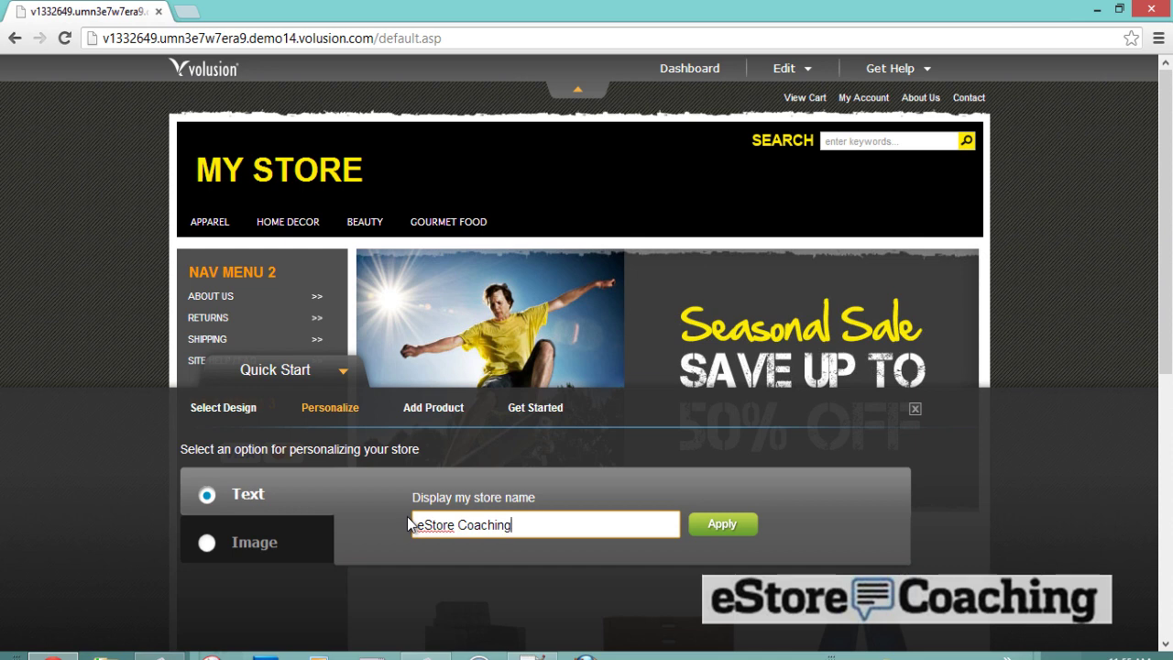
- Upload estorecoaching_example.jpg and use it as the header logo instead of text
left_click(208, 545)
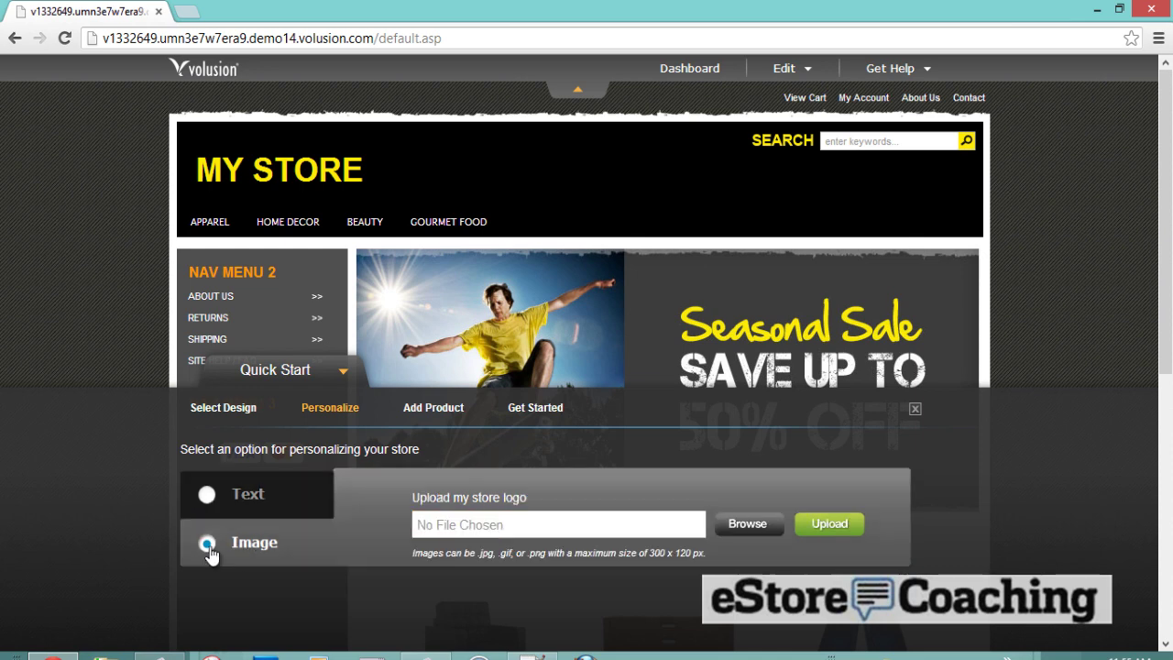
left_click(746, 524)
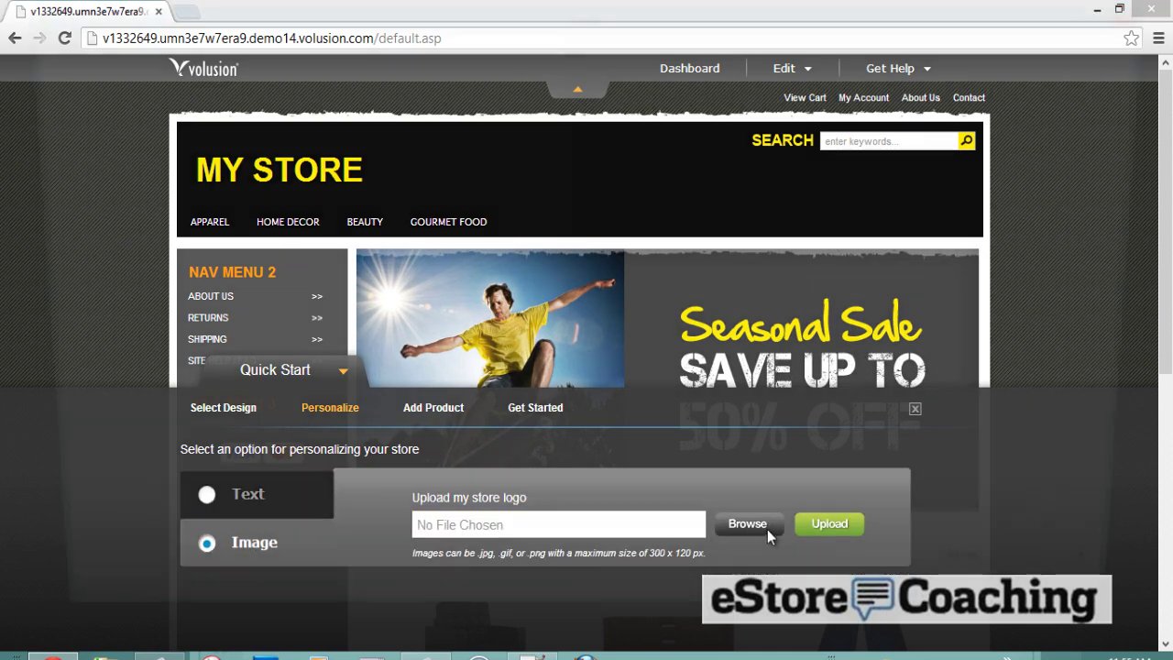
double_click(229, 240)
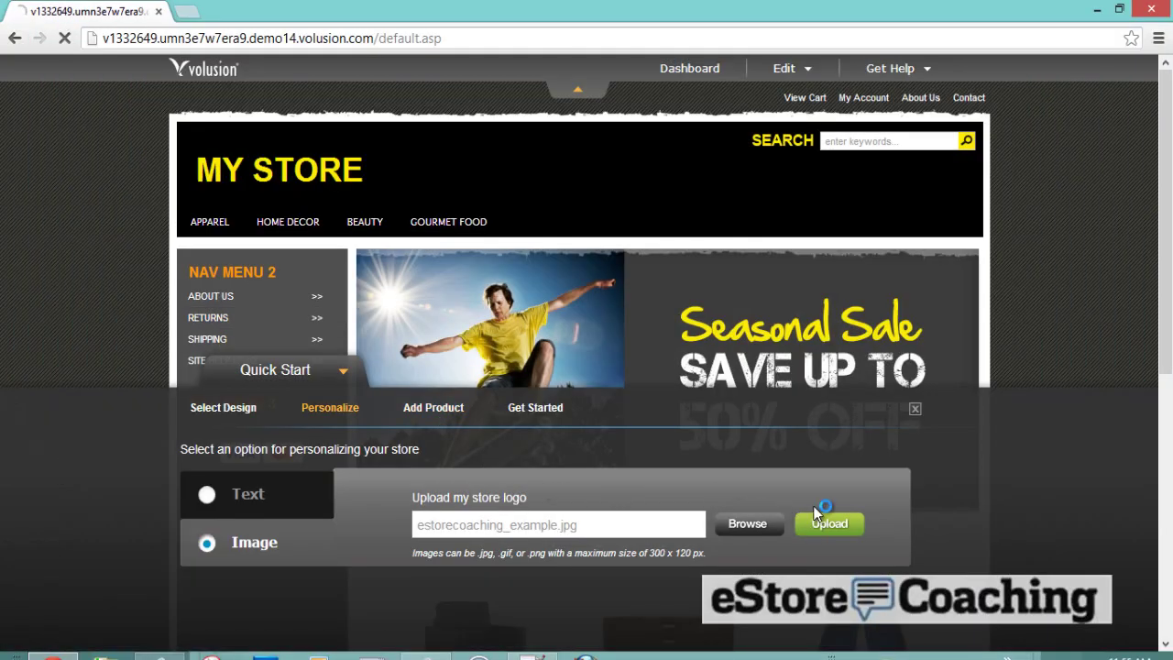
left_click(813, 526)
left_click(824, 524)
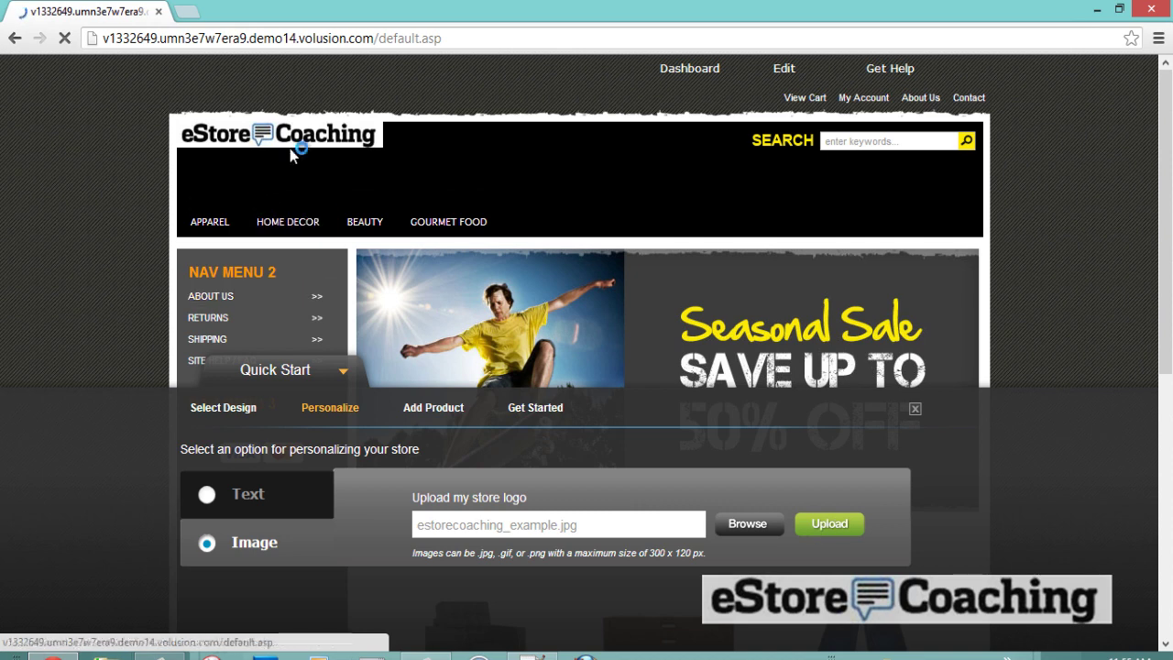
- Add a new product named Nike Polo with a short description and price 50
left_click(412, 414)
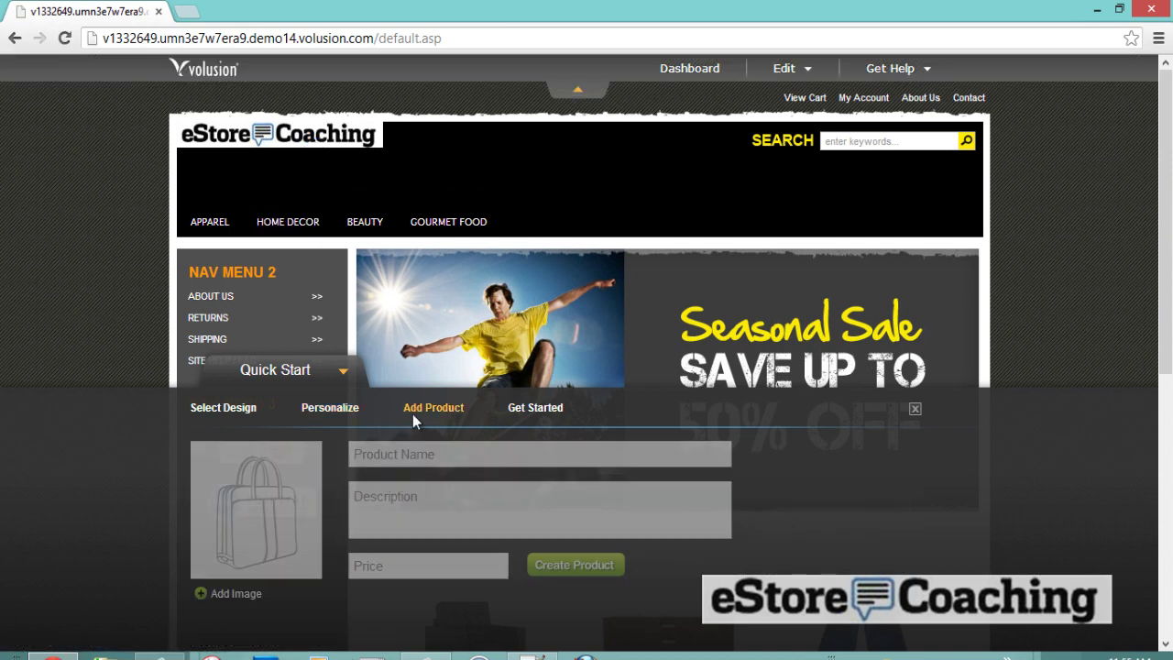
left_click(417, 461)
type("Nike Polo")
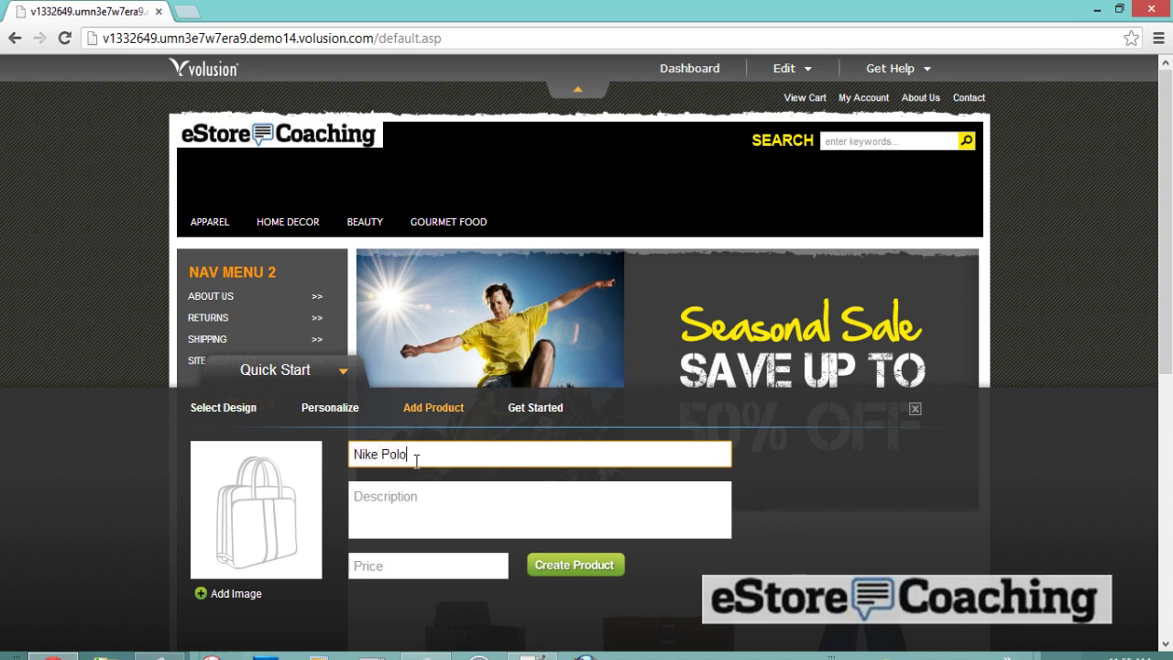
key("Tab")
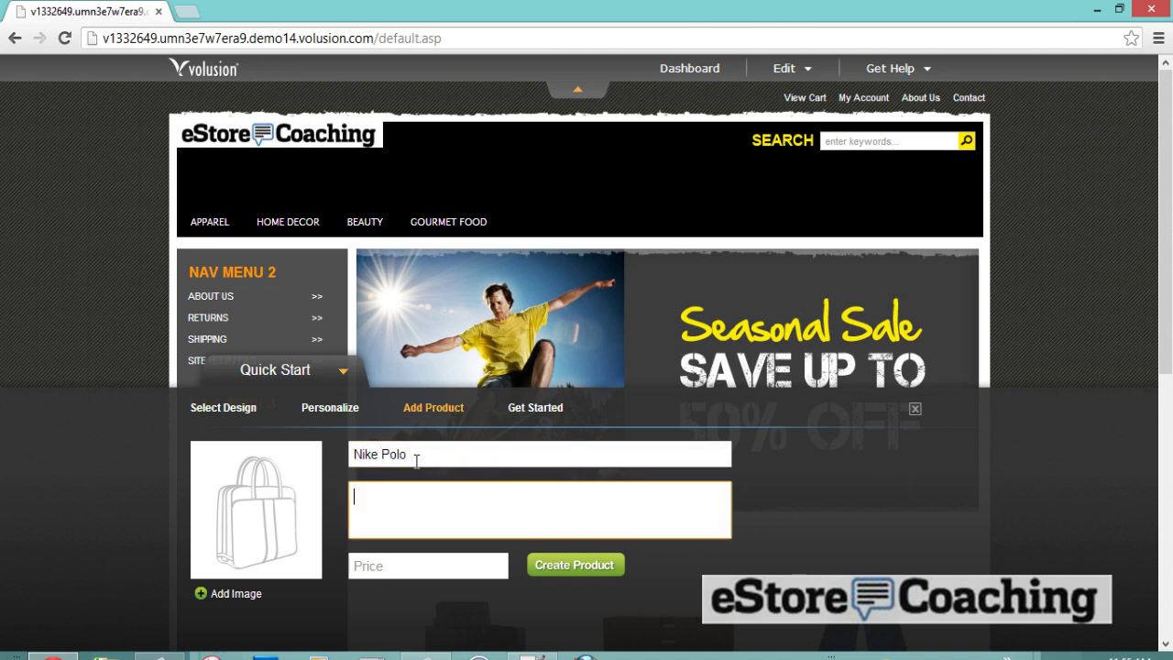
type("Some description on the fo")
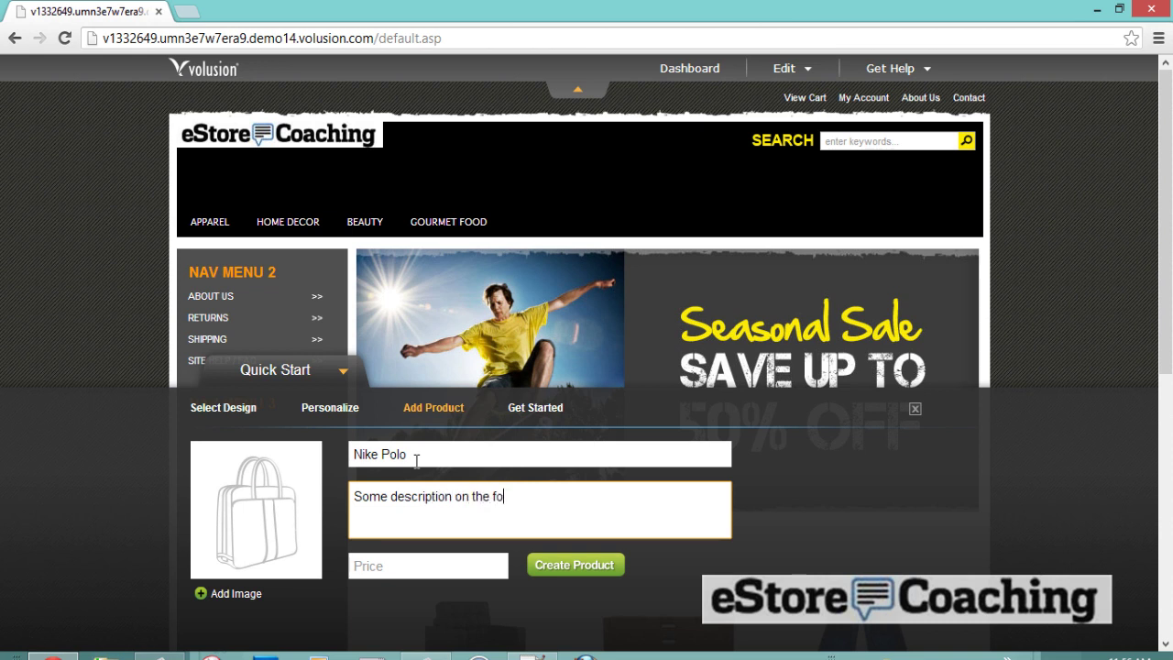
key("BackSpace")
key("BackSpace")
type("polo")
key("Tab")
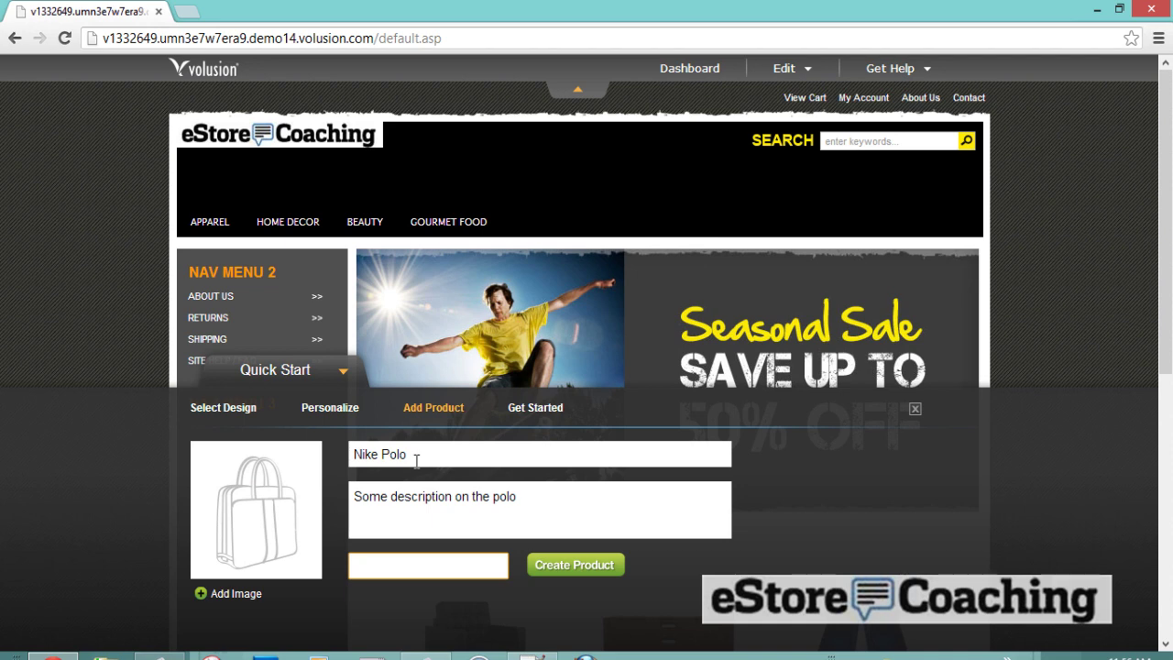
type("50")
double_click(221, 597)
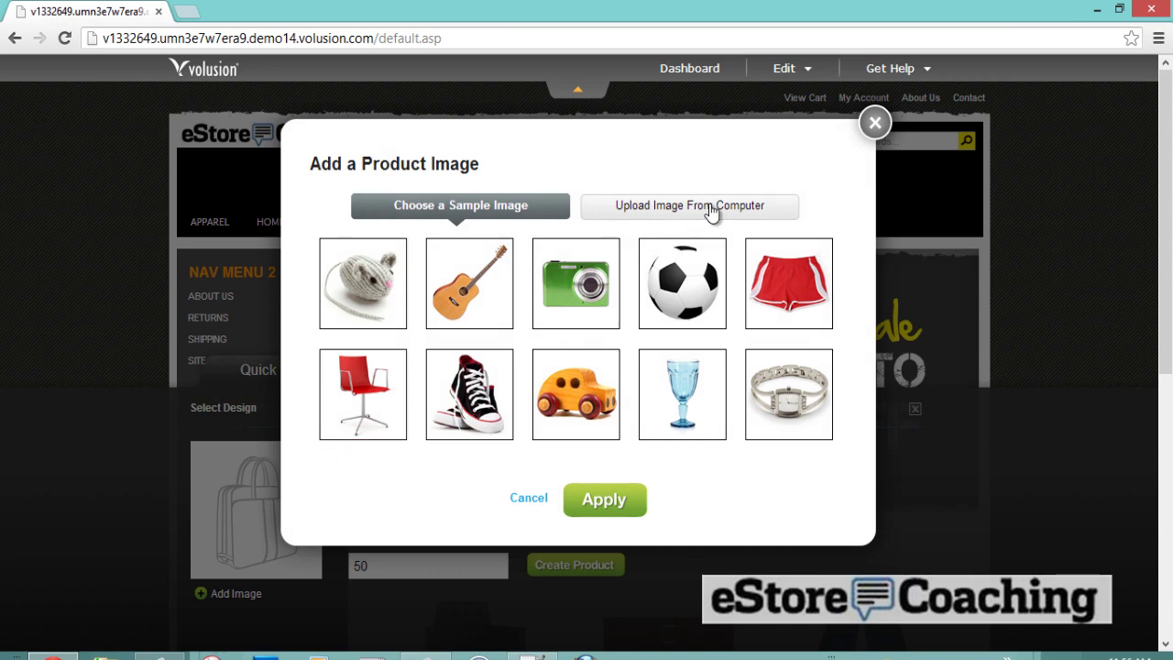
- Upload the green polo photo 354055.jpg as the Nike Polo product image
left_click(711, 210)
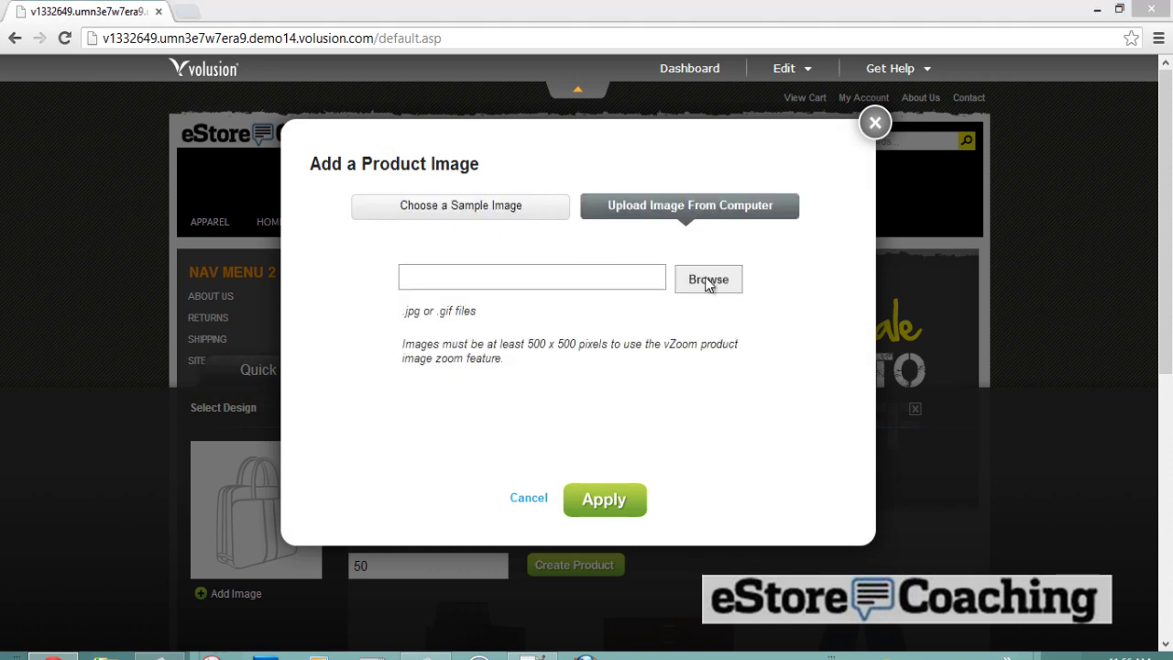
left_click(708, 281)
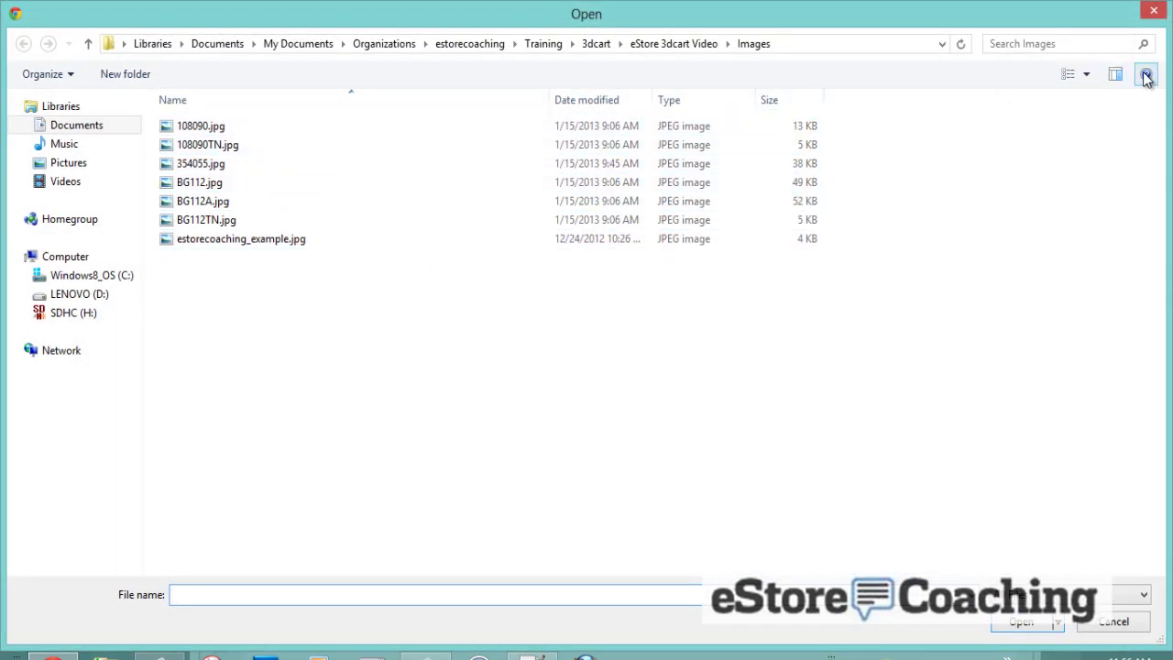
left_click(1086, 74)
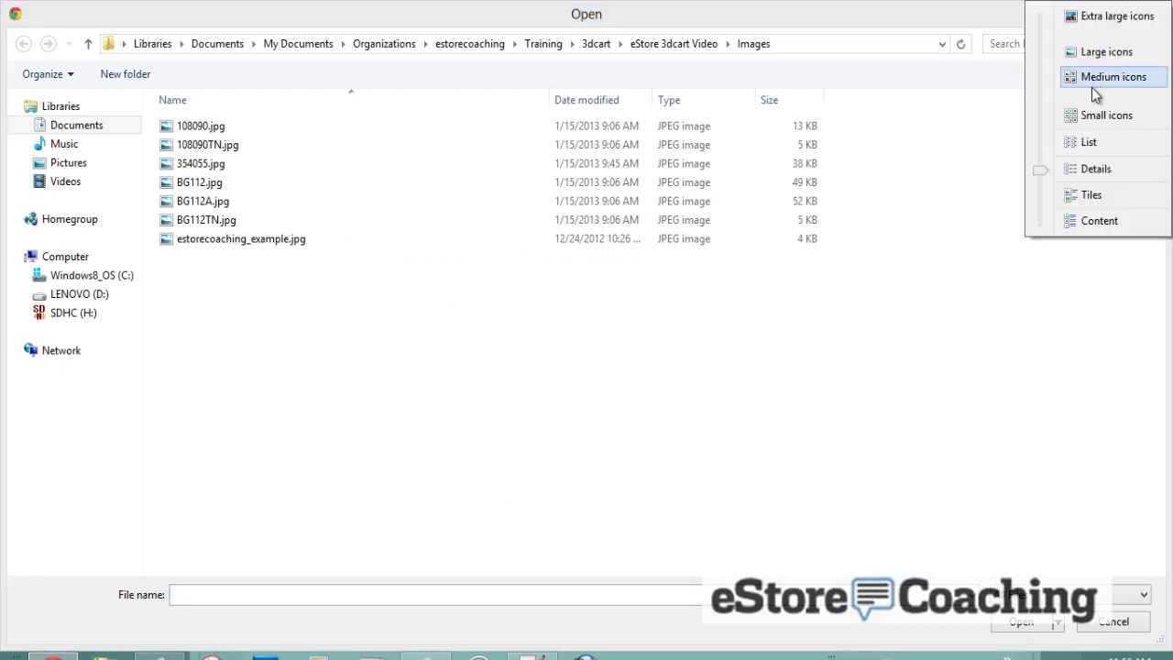
left_click(1105, 51)
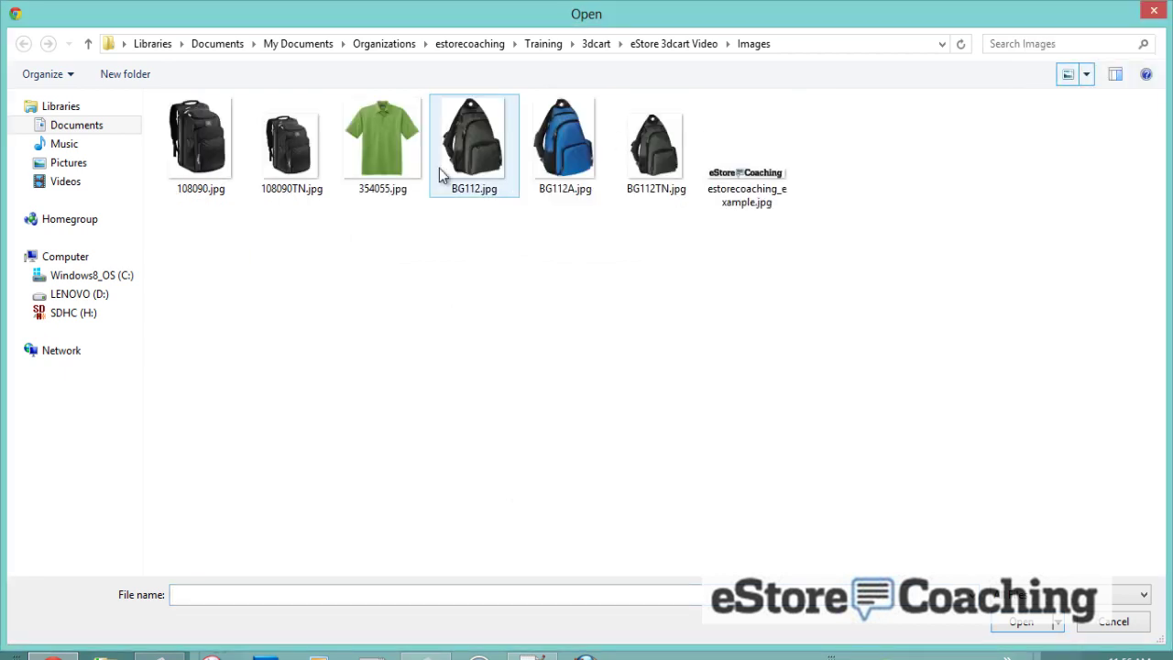
double_click(385, 143)
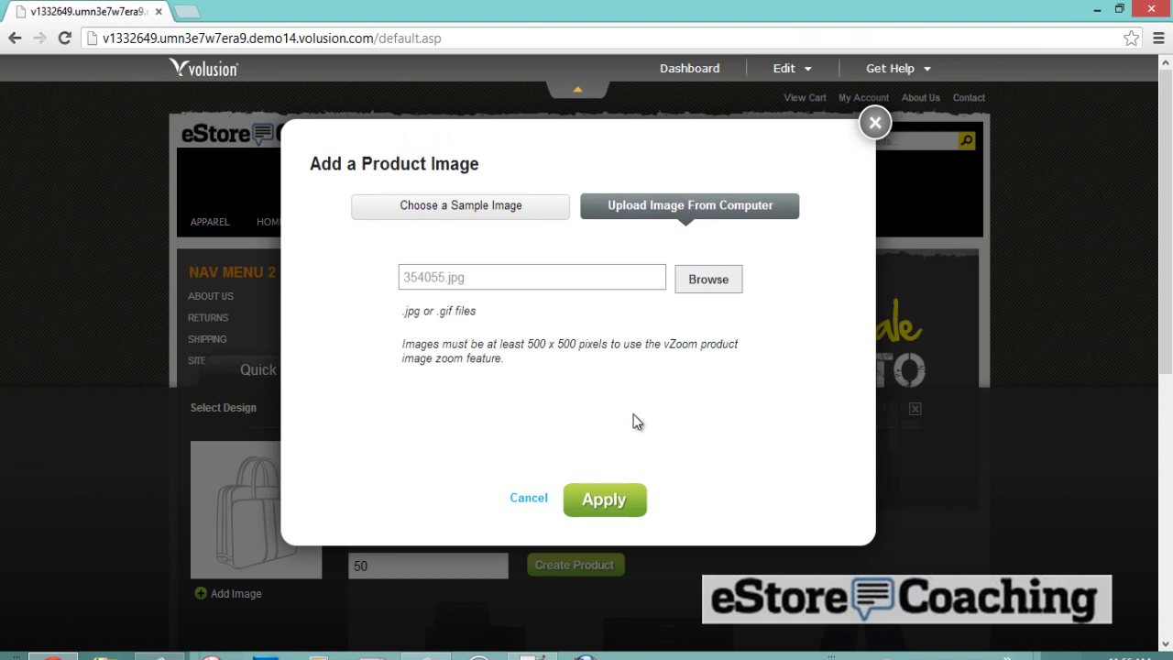
left_click(605, 501)
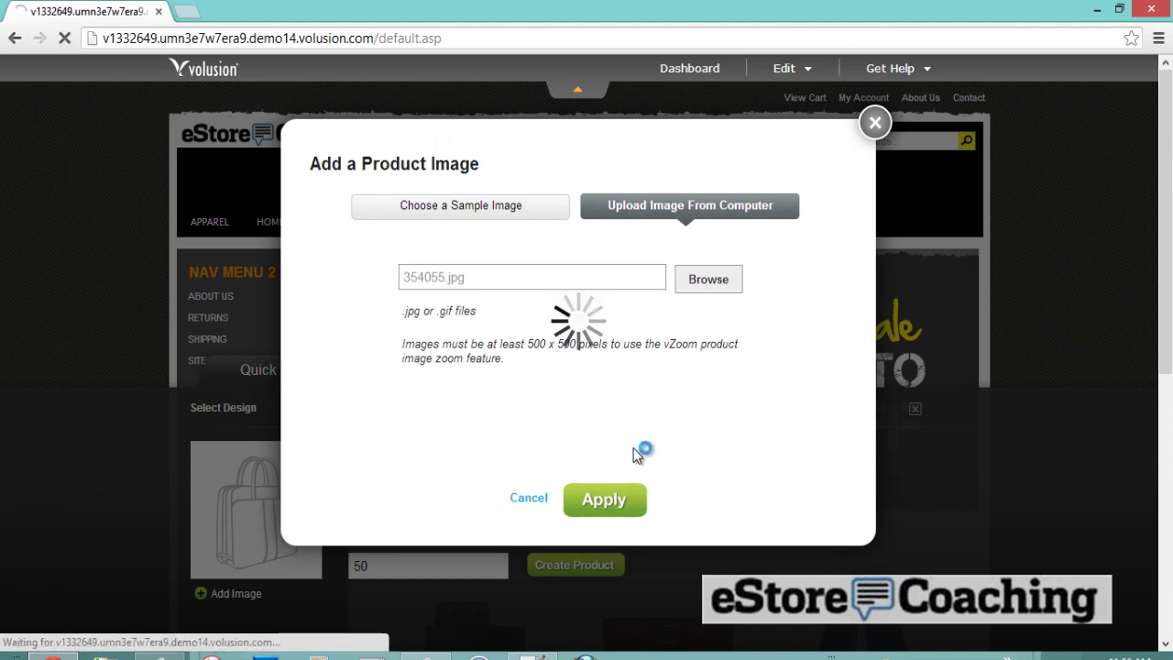
scroll(787, 512, "down", 2)
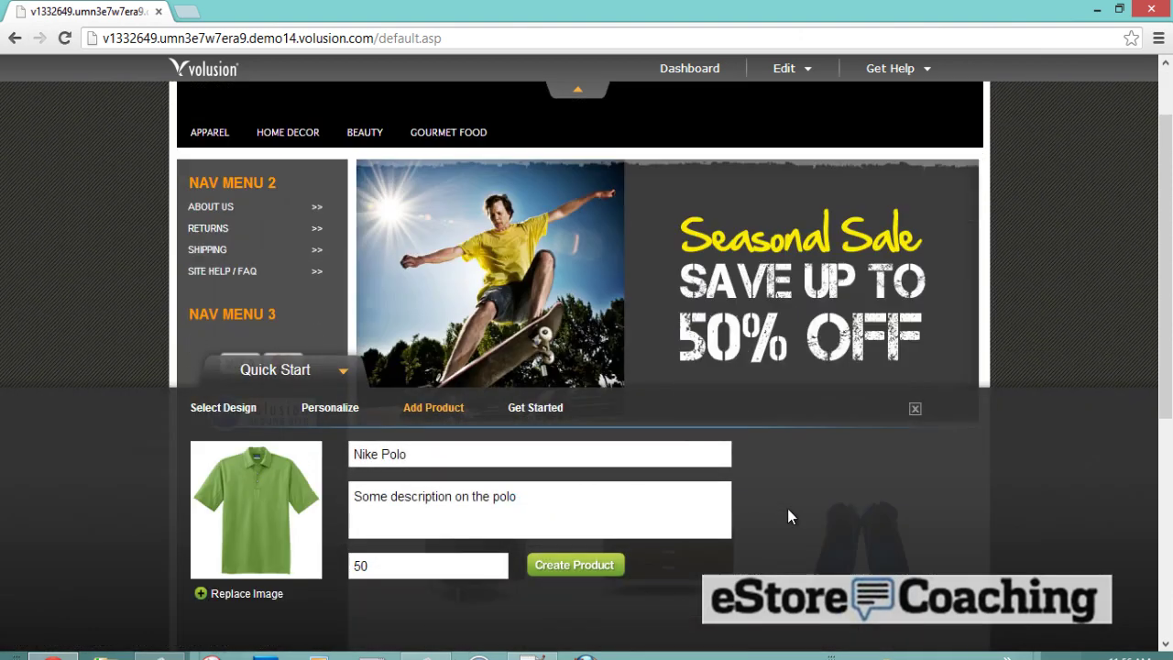
scroll(787, 513, "up", 1)
- Create the Nike Polo product, review its $50.00 page, and advance to Get Started
left_click(561, 568)
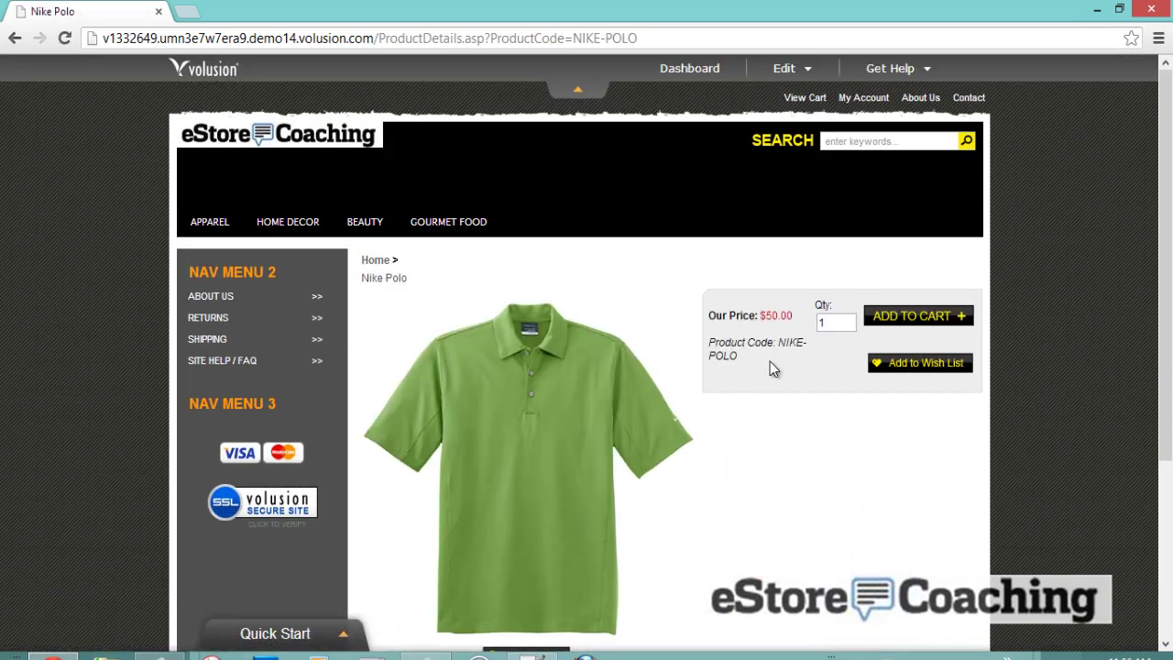
scroll(769, 367, "down", 3)
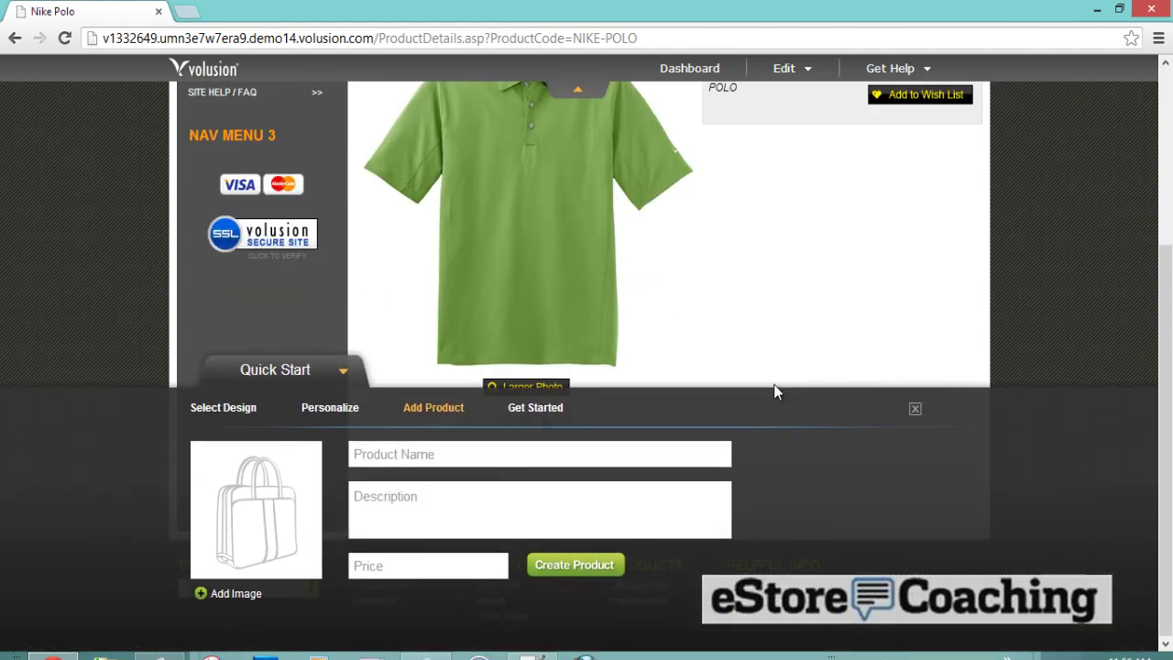
scroll(773, 386, "up", 1)
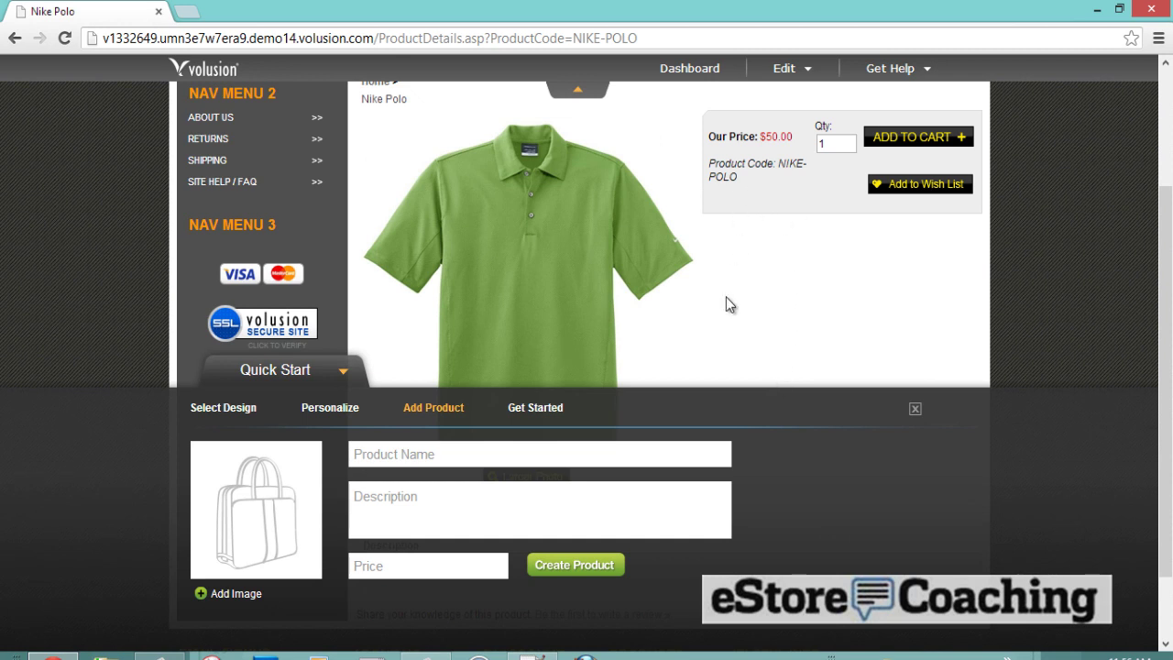
left_click(513, 414)
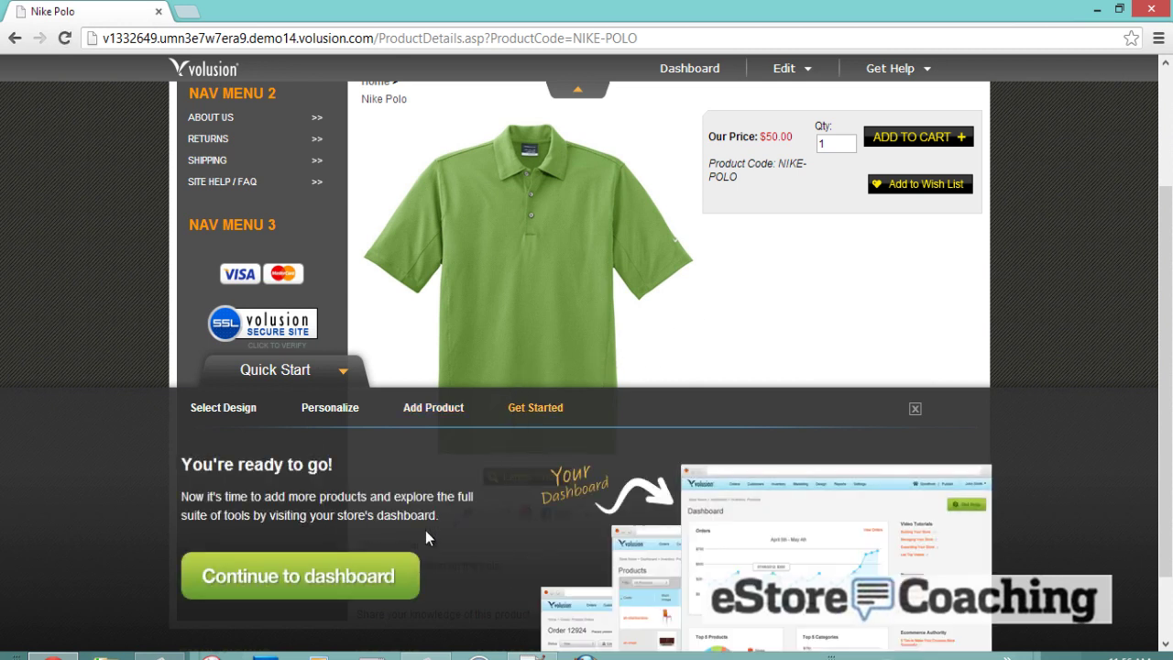
- Continue to the dashboard and scroll through its orders, top products and trends
left_click(396, 561)
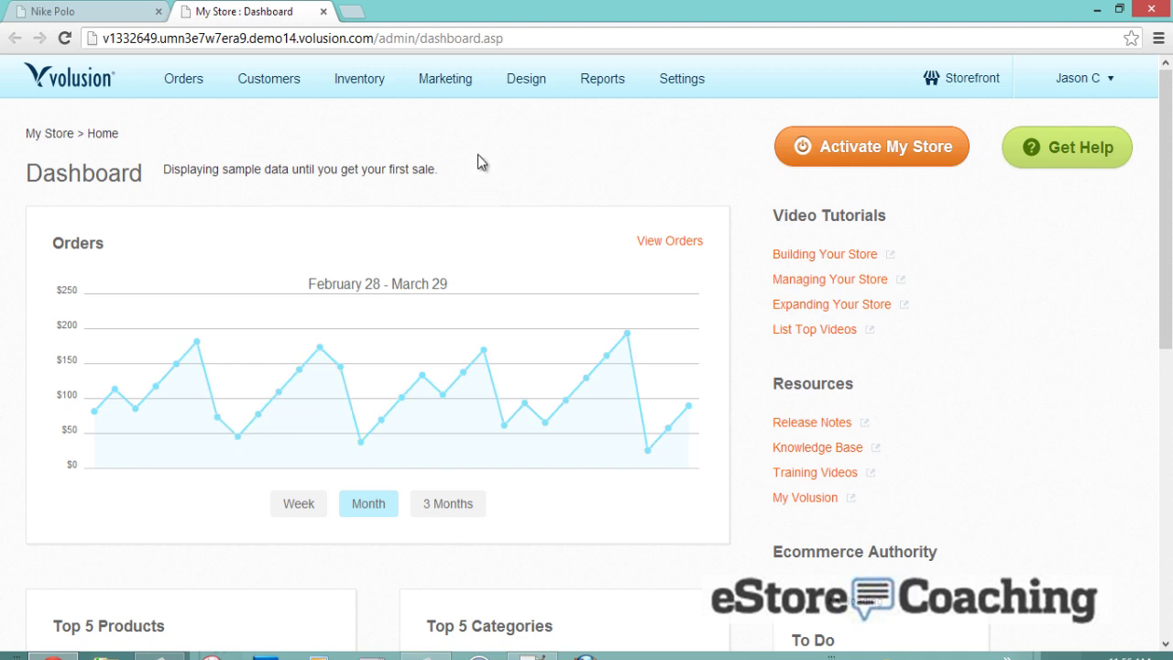
scroll(477, 156, "down", 1)
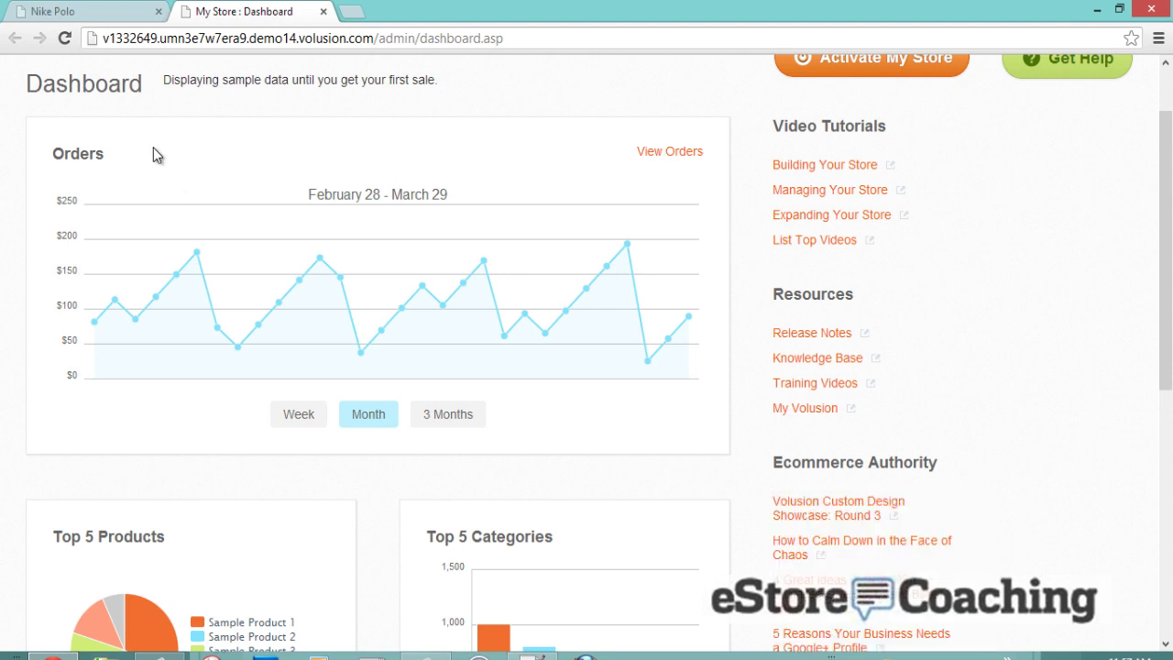
scroll(140, 488, "down", 2)
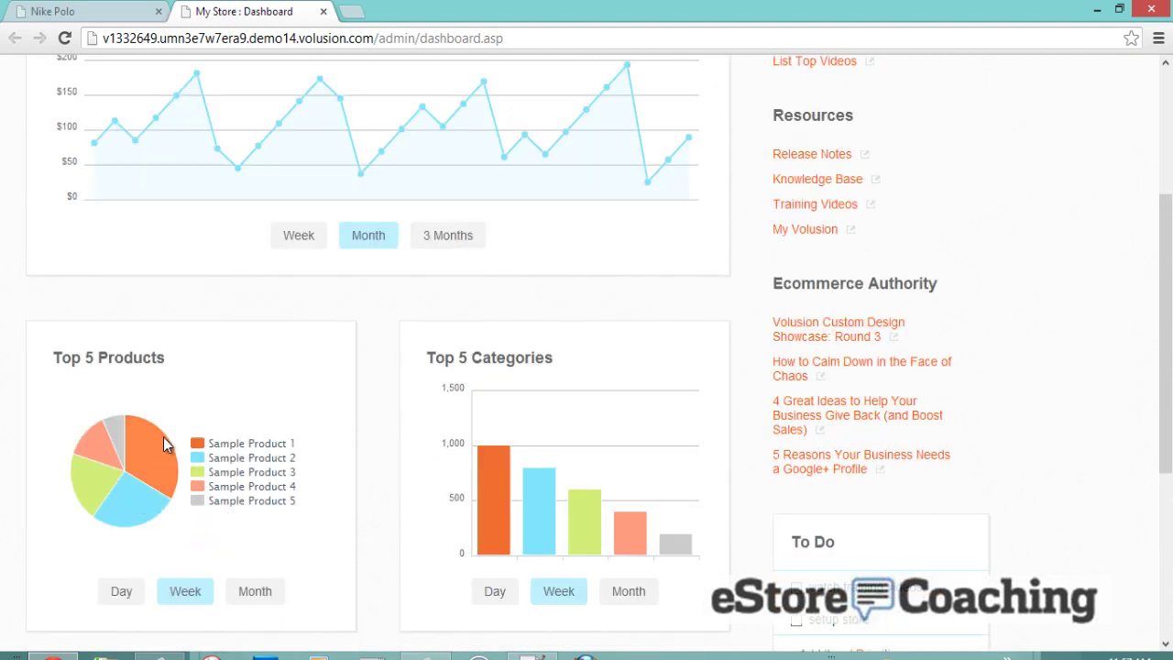
scroll(369, 397, "down", 4)
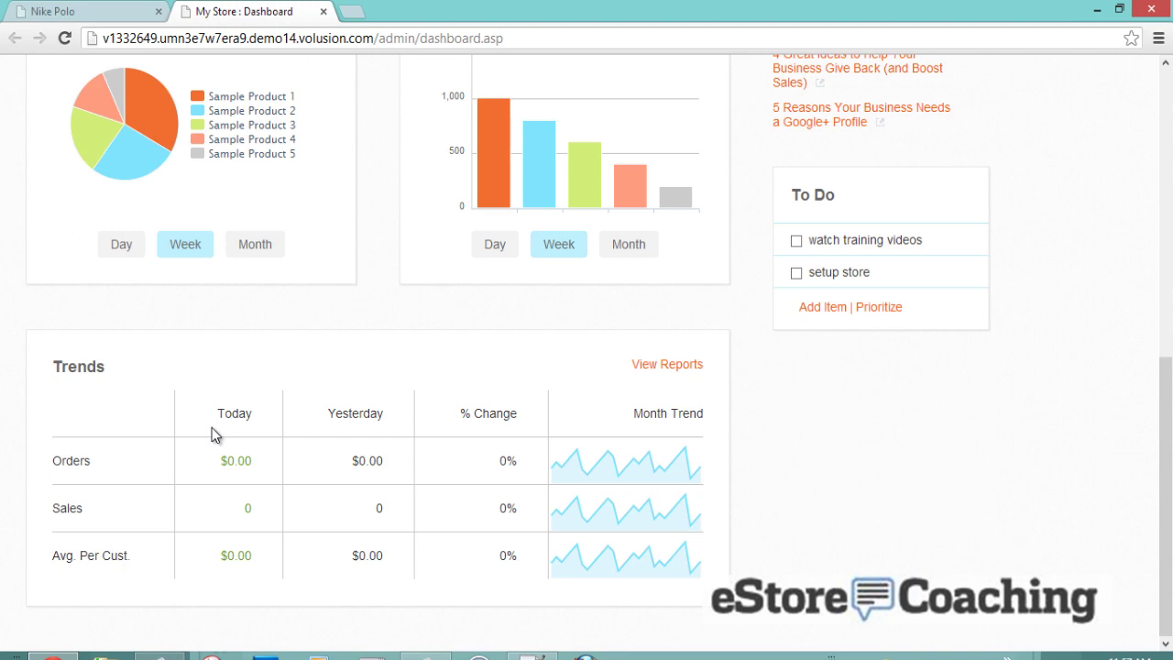
- Go from the dashboard to Inventory > Products to list all 32 products
scroll(212, 427, "up", 7)
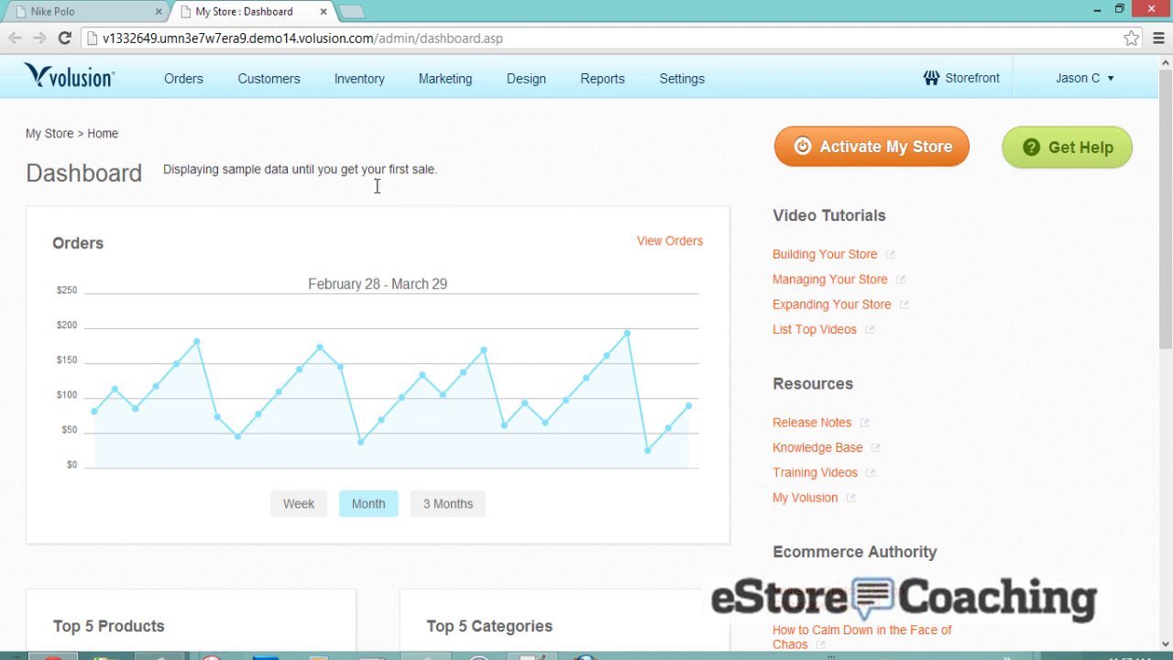
mouse_move(198, 99)
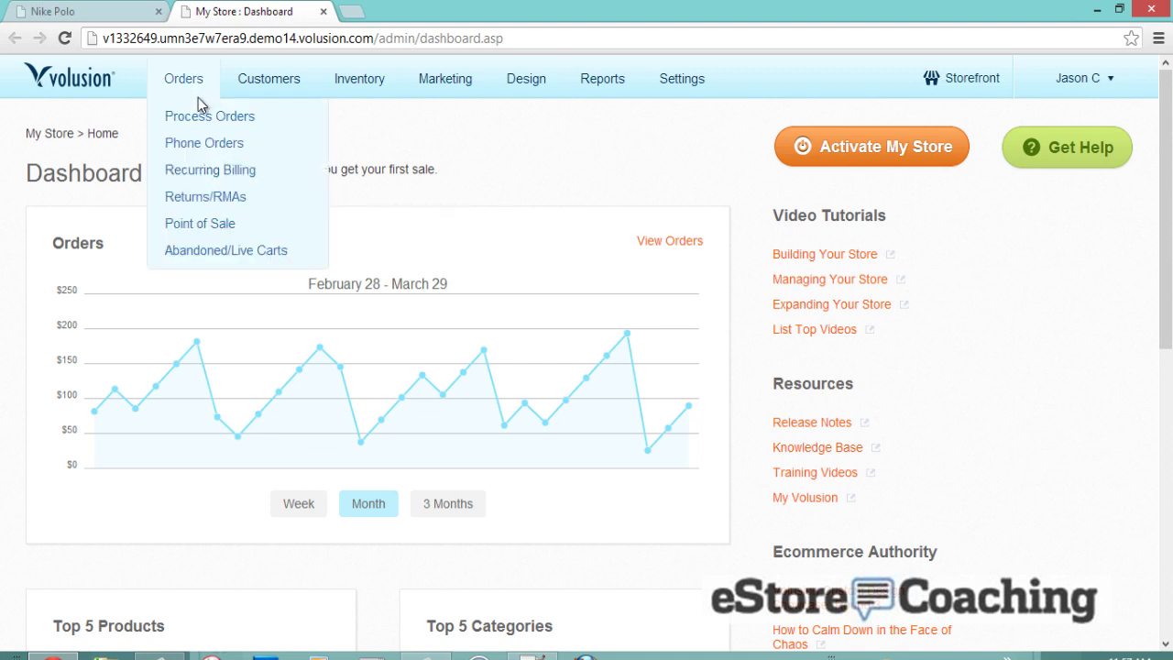
mouse_move(268, 99)
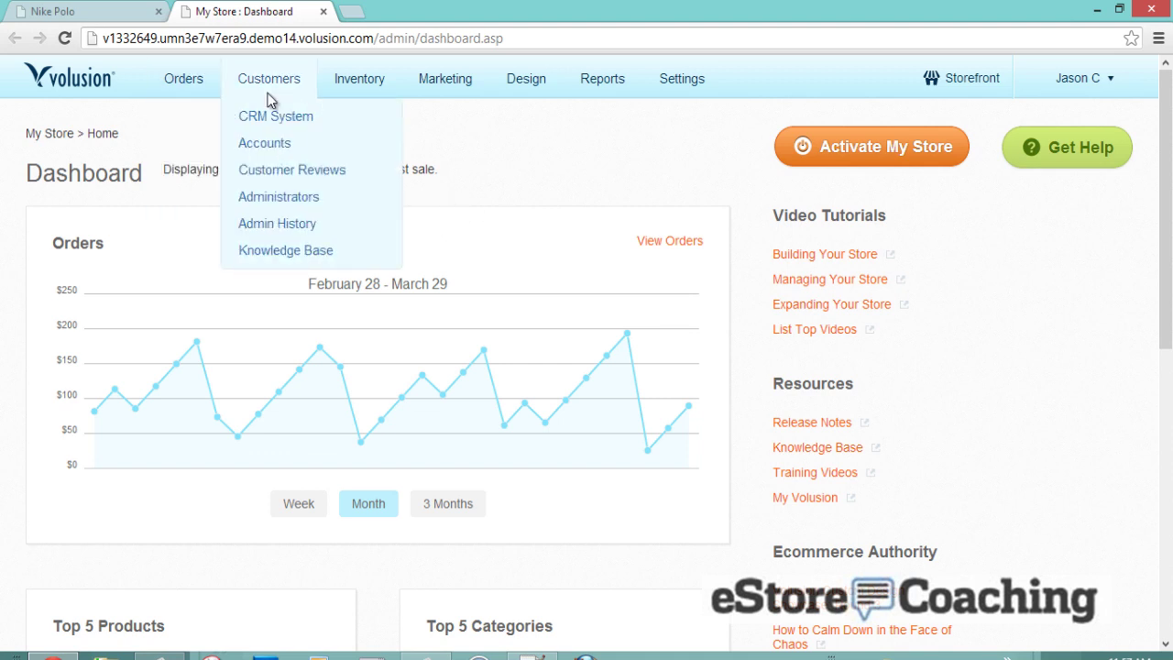
mouse_move(348, 89)
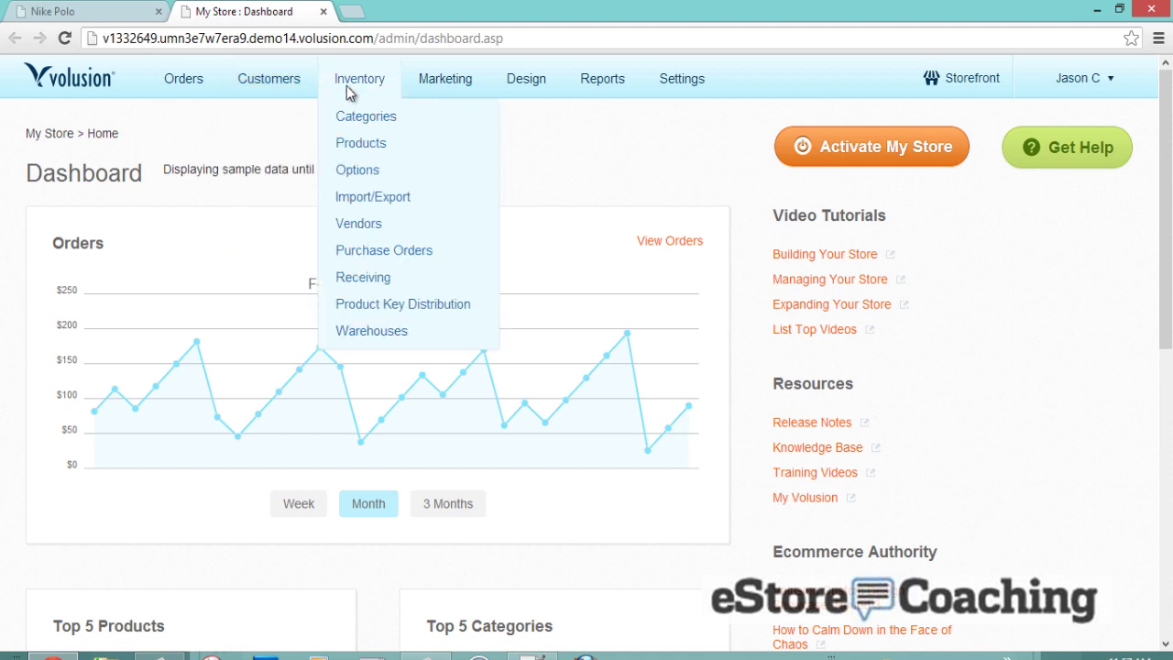
left_click(367, 156)
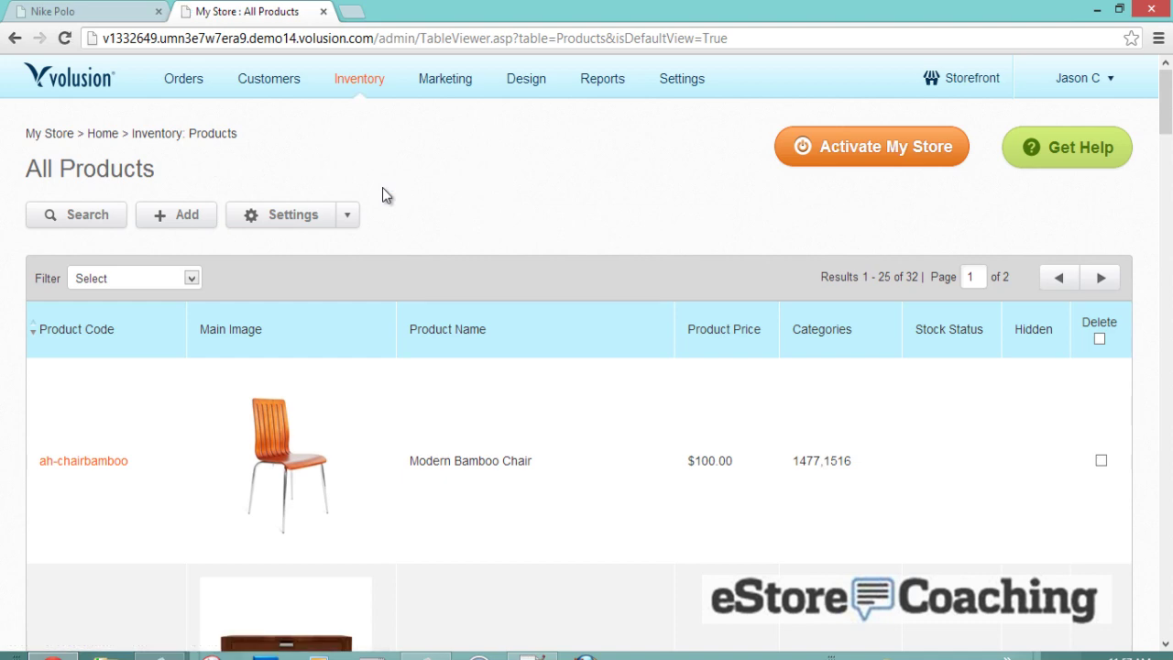
- Find the NIKE-POLO row in All Products and open its details page
scroll(382, 191, "down", 8)
scroll(380, 199, "down", 18)
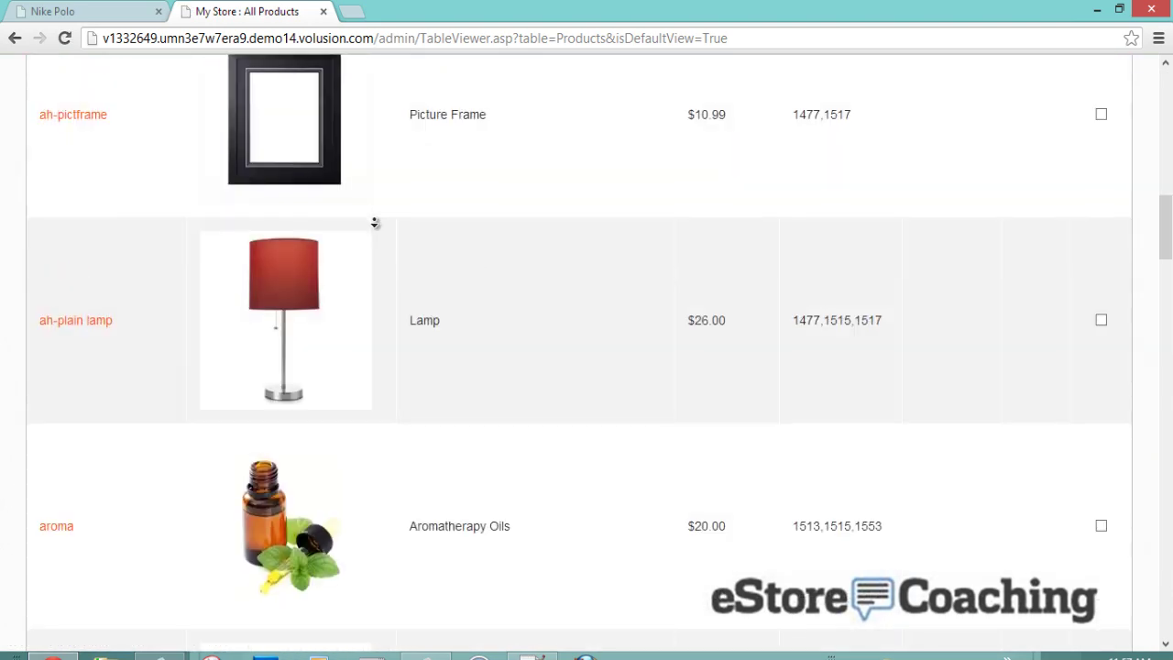
scroll(364, 272, "down", 20)
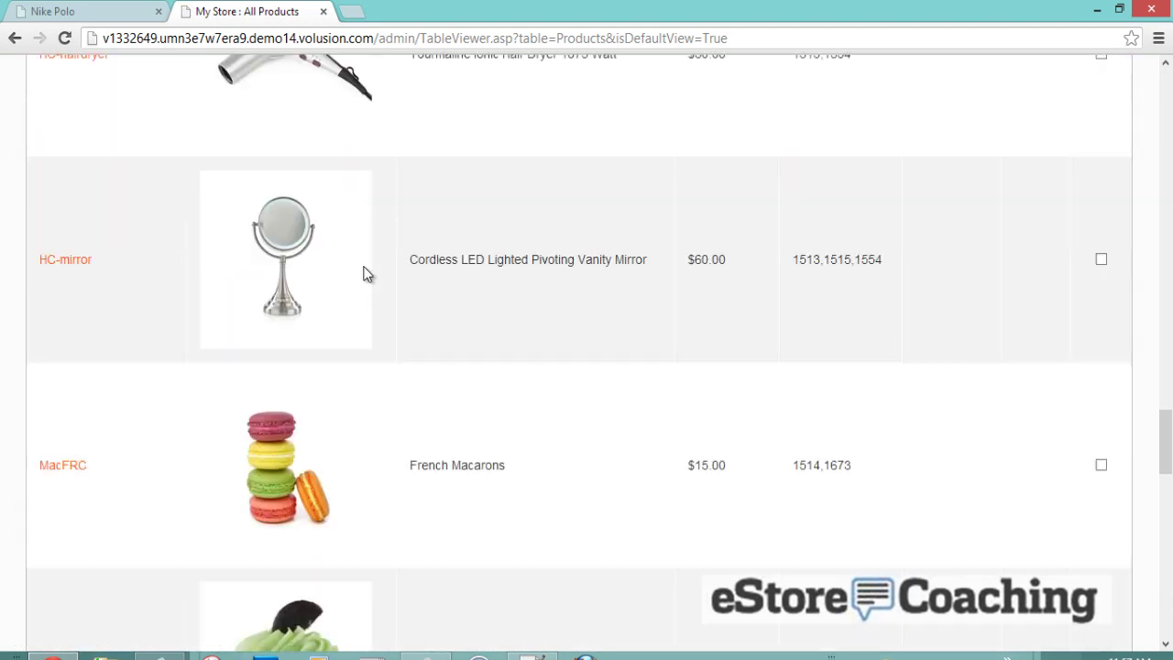
scroll(365, 272, "up", 1)
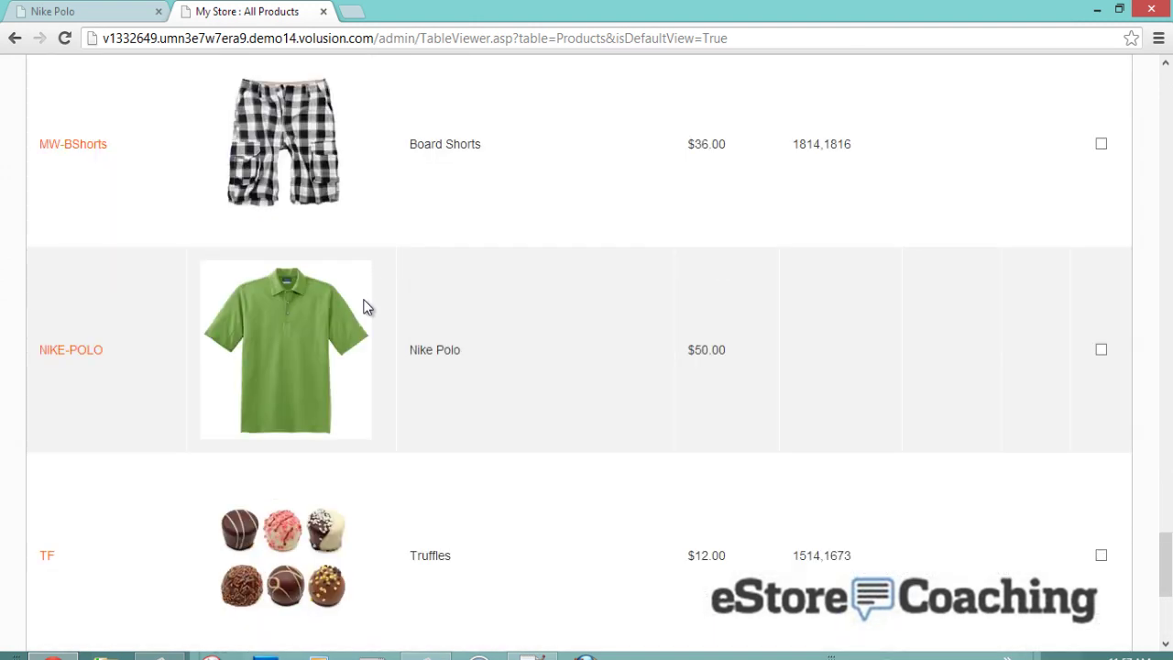
left_click(72, 351)
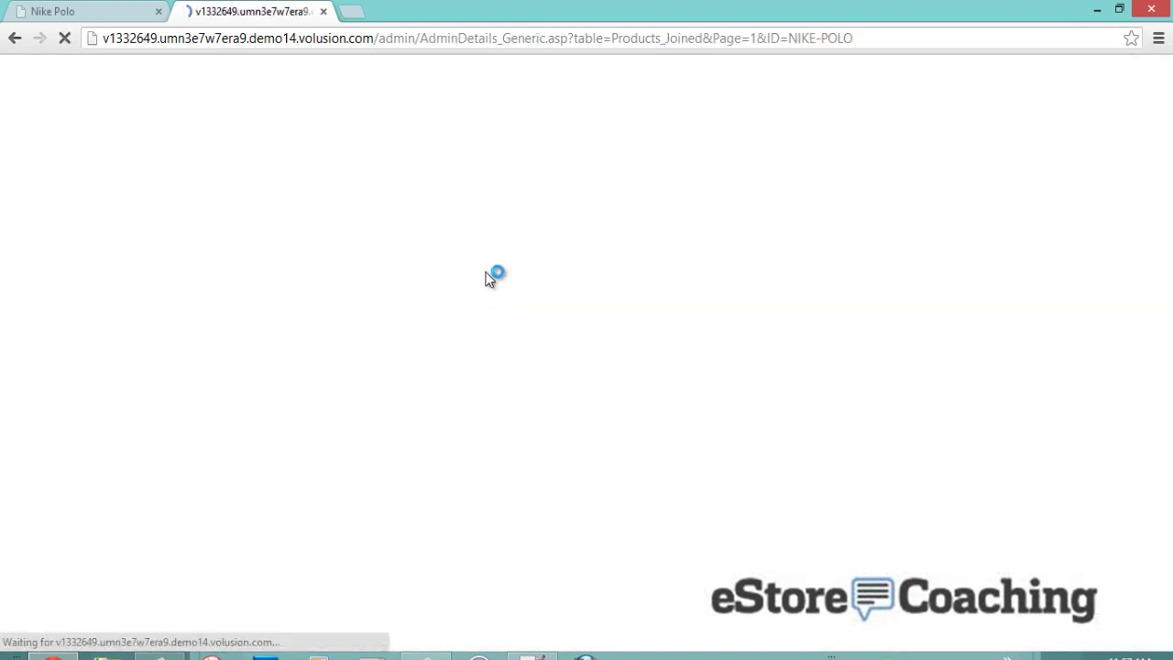
- Assign the Nike Polo to the Apparel > Men category and save
scroll(506, 255, "down", 1)
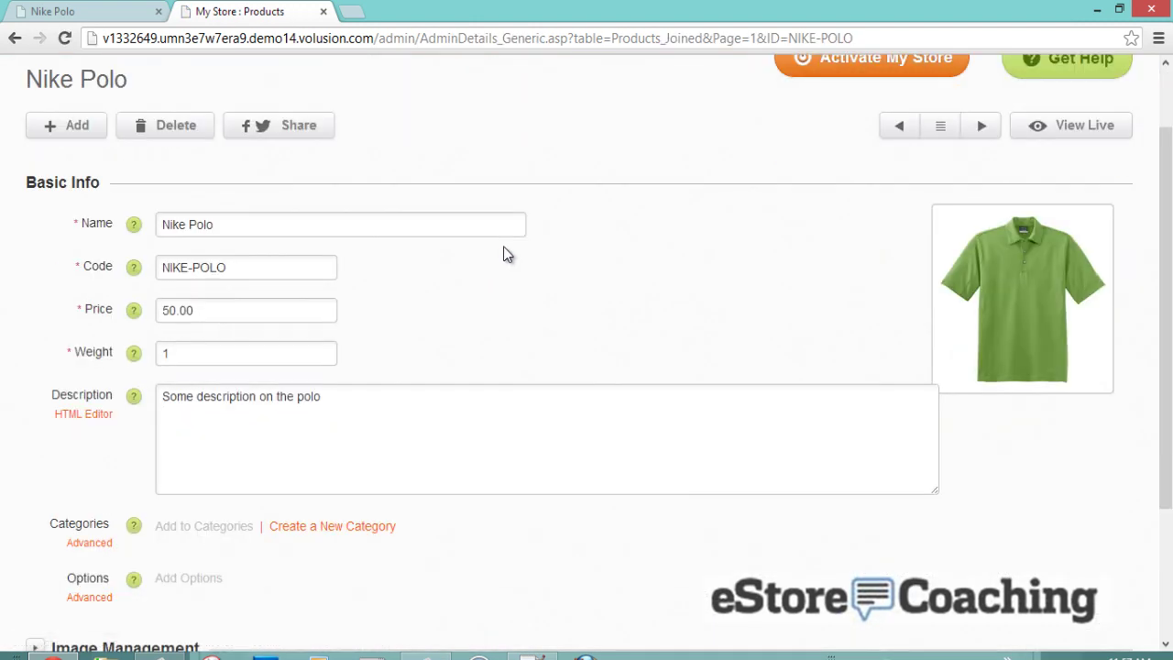
scroll(257, 290, "down", 2)
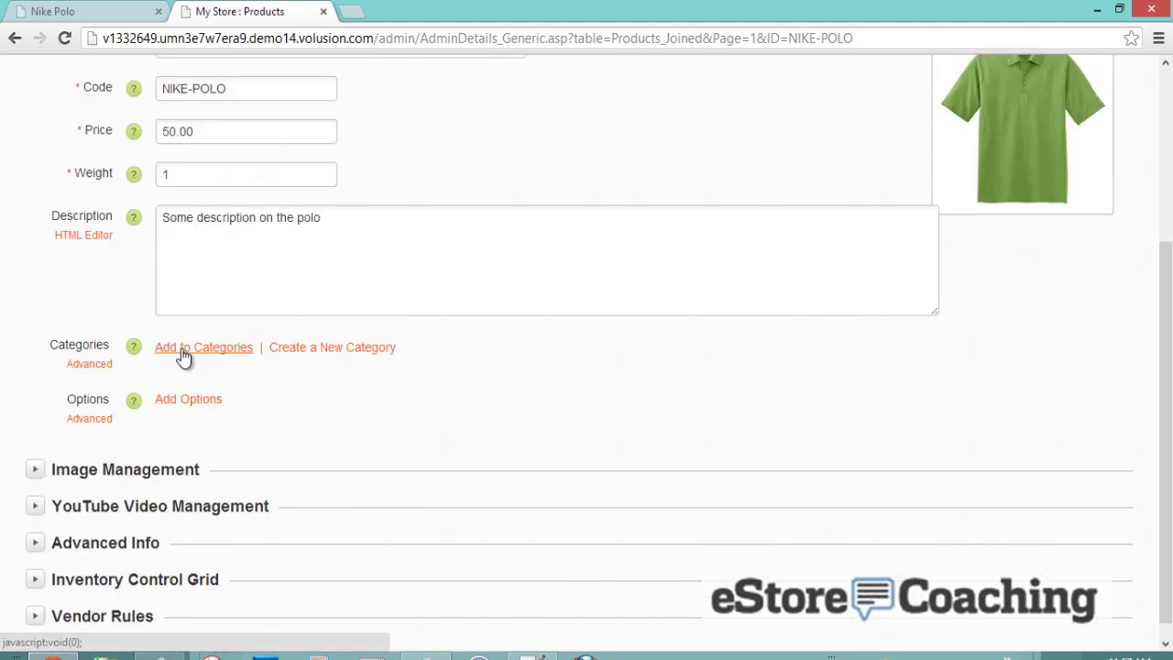
left_click(306, 348)
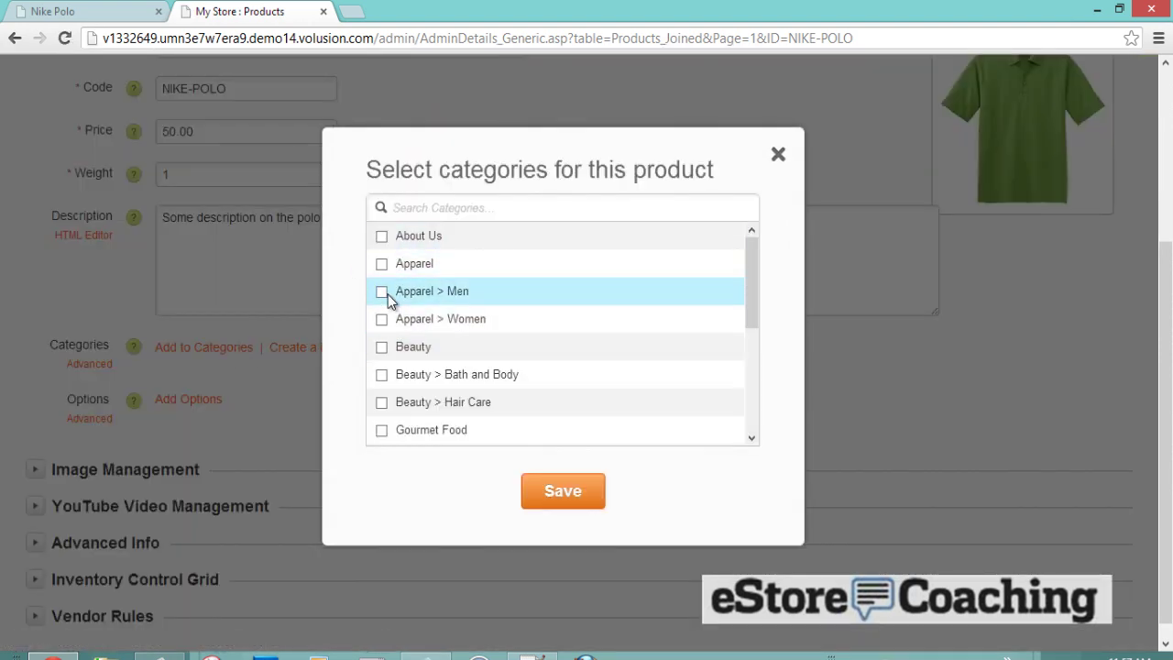
left_click(382, 292)
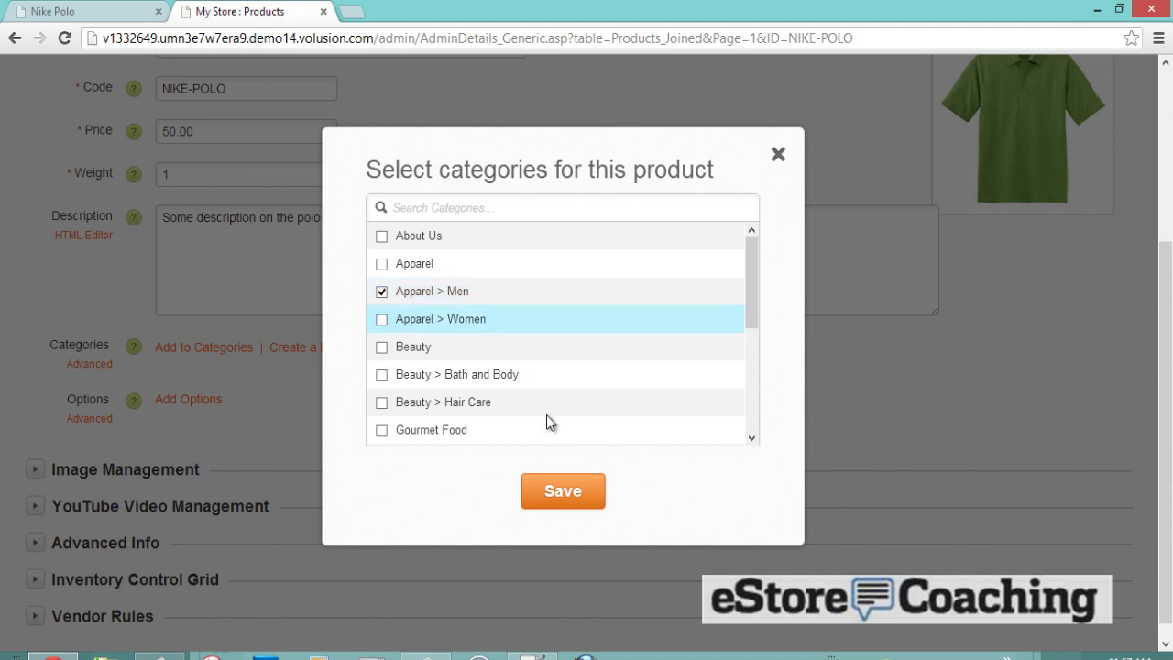
left_click(581, 488)
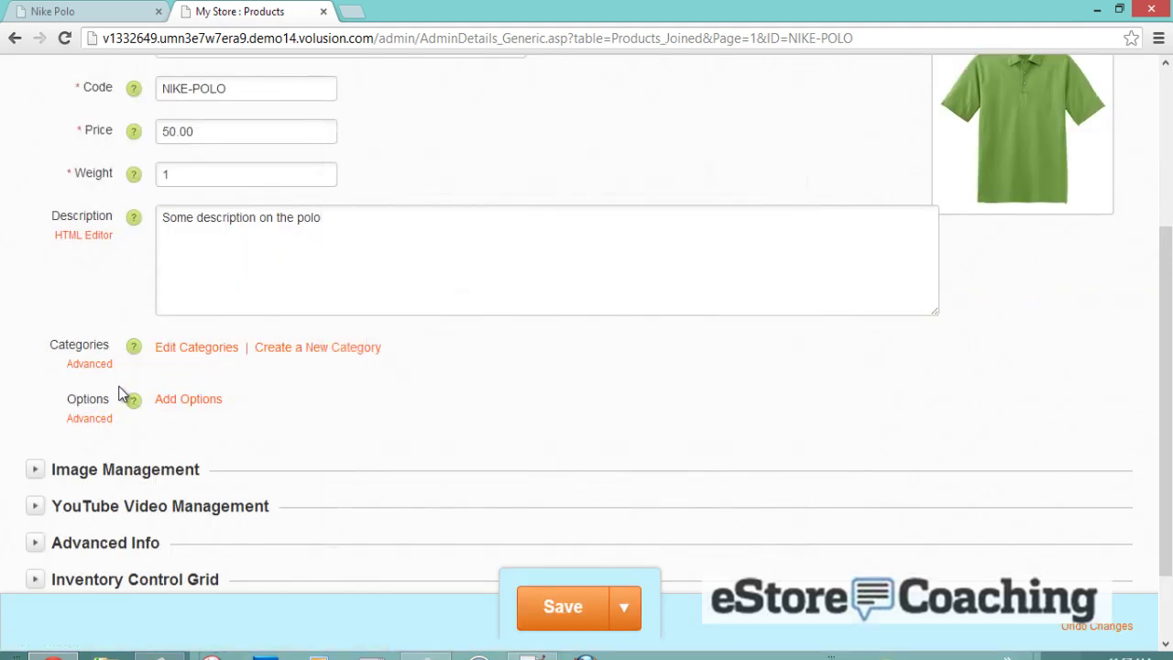
- Recheck the category list and confirm Apparel > Men stays selected
left_click(218, 349)
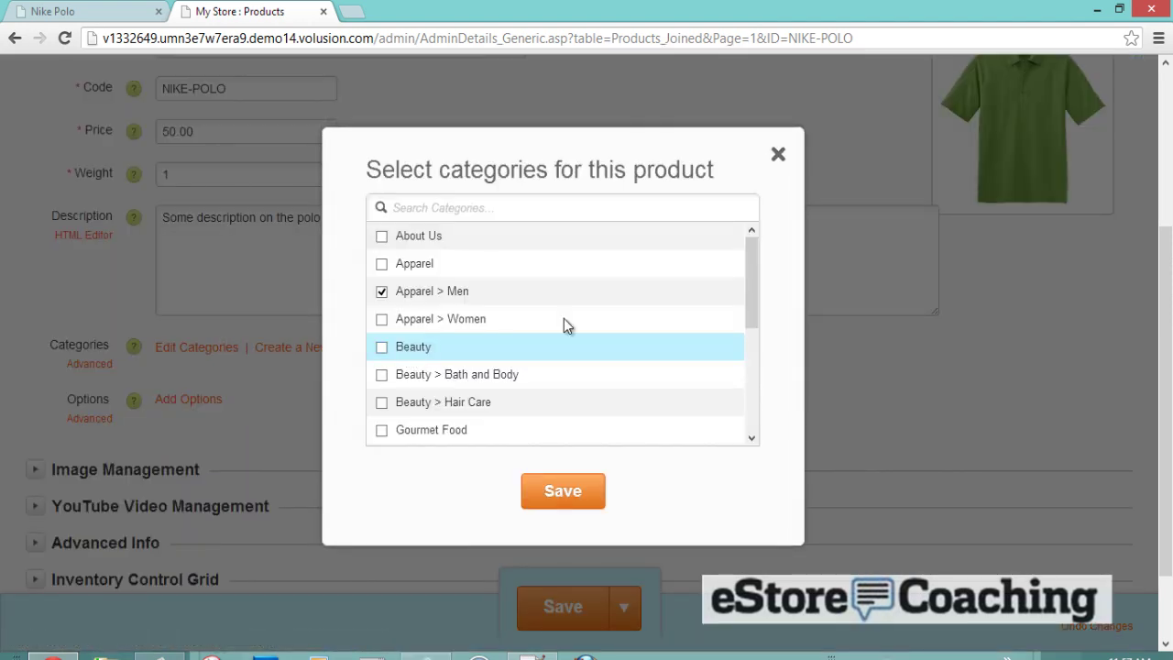
left_click(568, 490)
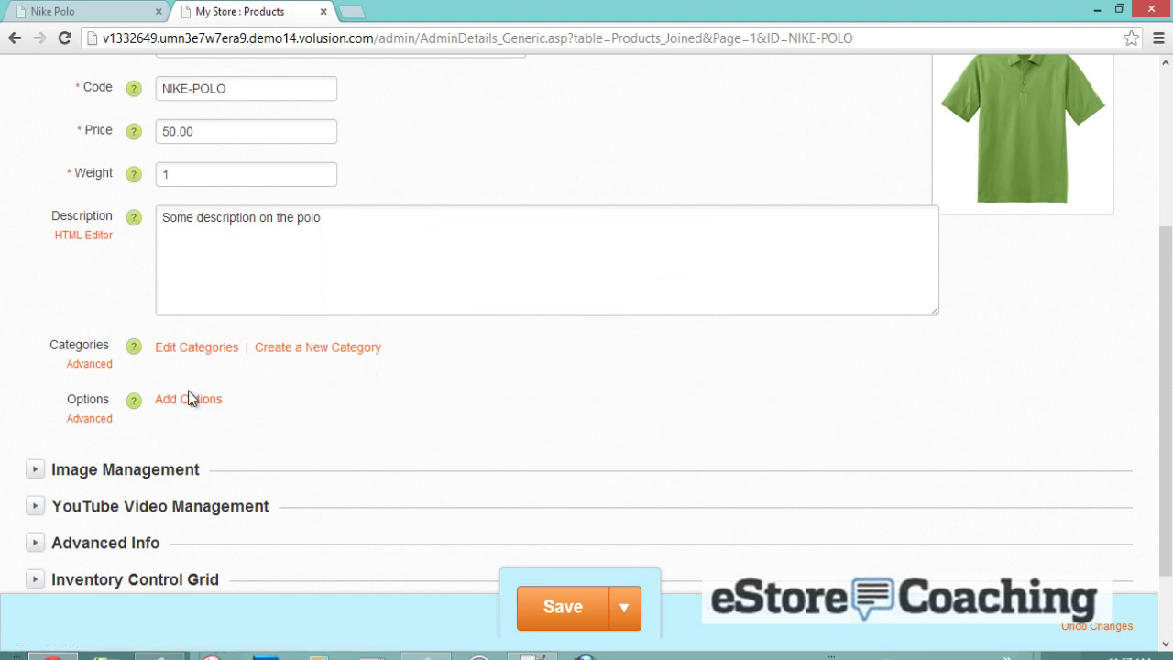
left_click(192, 399)
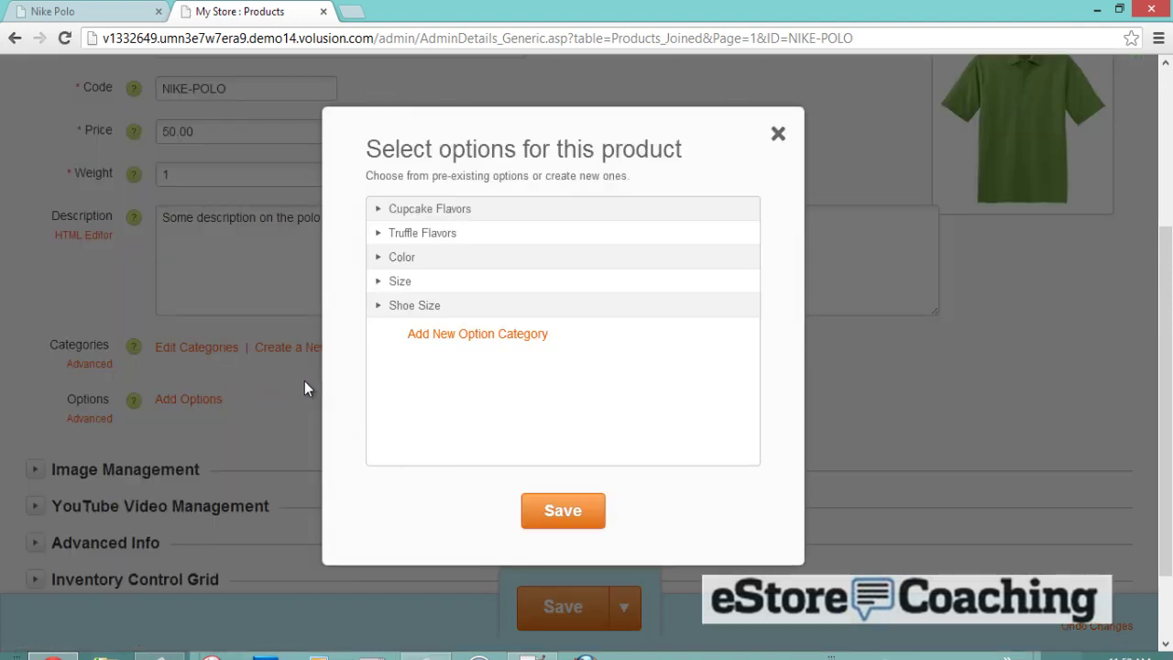
- Tick the Color options Blue, Midnight Plaid, Sea Blue and Purple for the Nike Polo
left_click(376, 261)
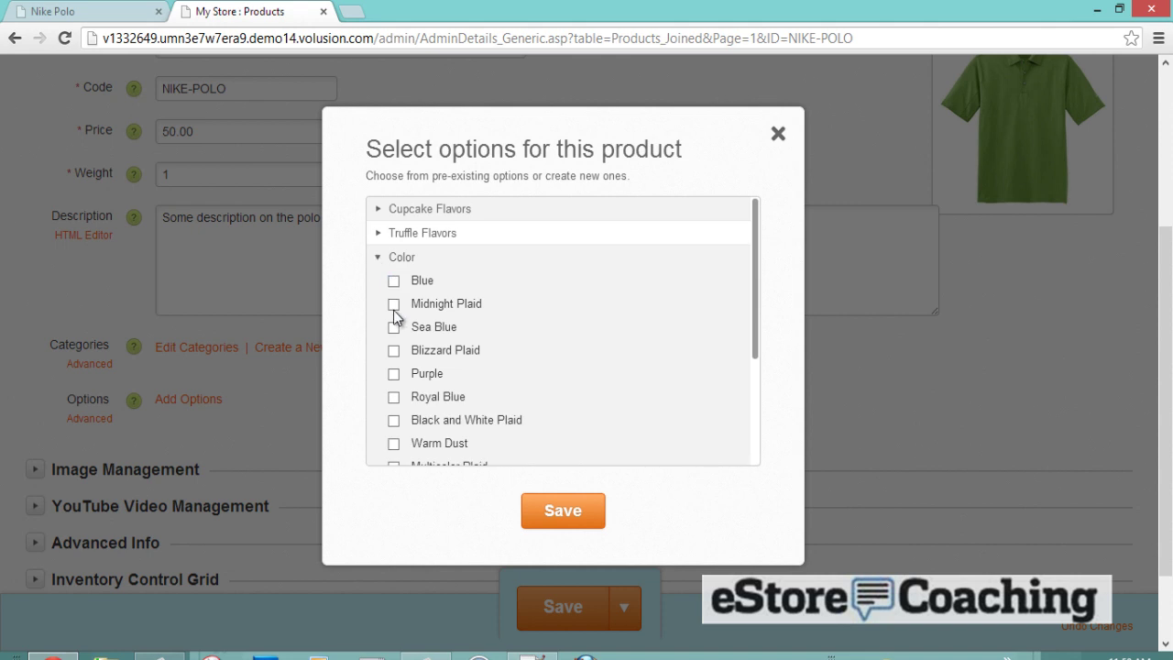
left_click(394, 374)
left_click(394, 327)
left_click(394, 303)
left_click(394, 280)
- Tick the sizes Small, Medium, Large and X-Large, and save the options
scroll(430, 359, "down", 3)
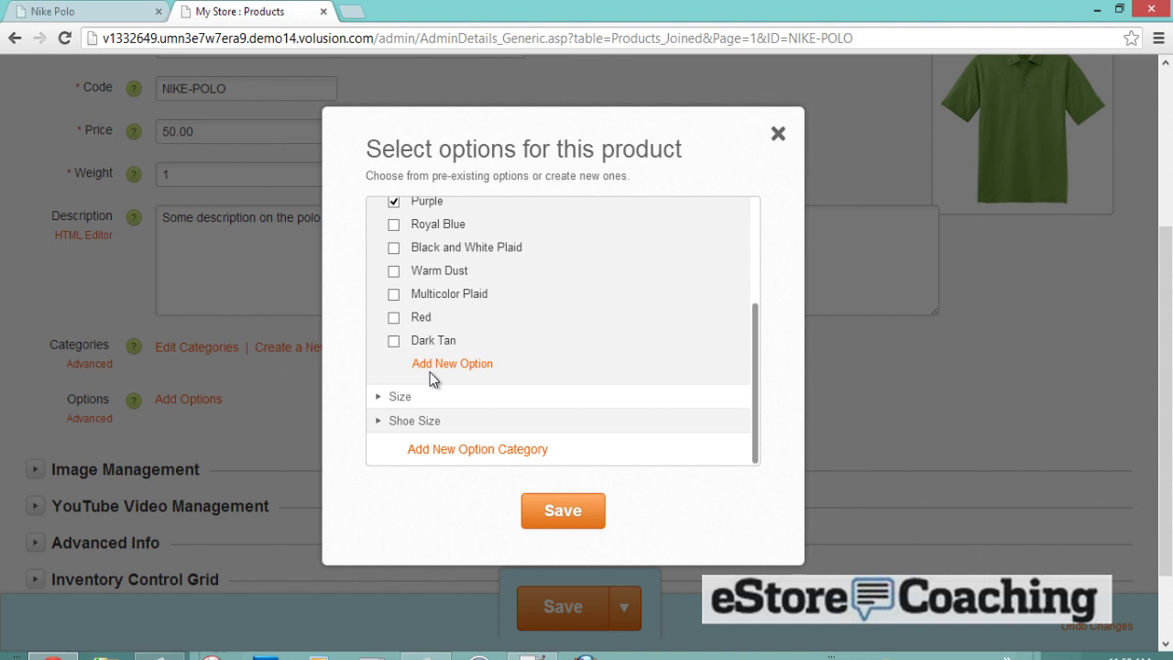
left_click(379, 396)
scroll(440, 357, "down", 3)
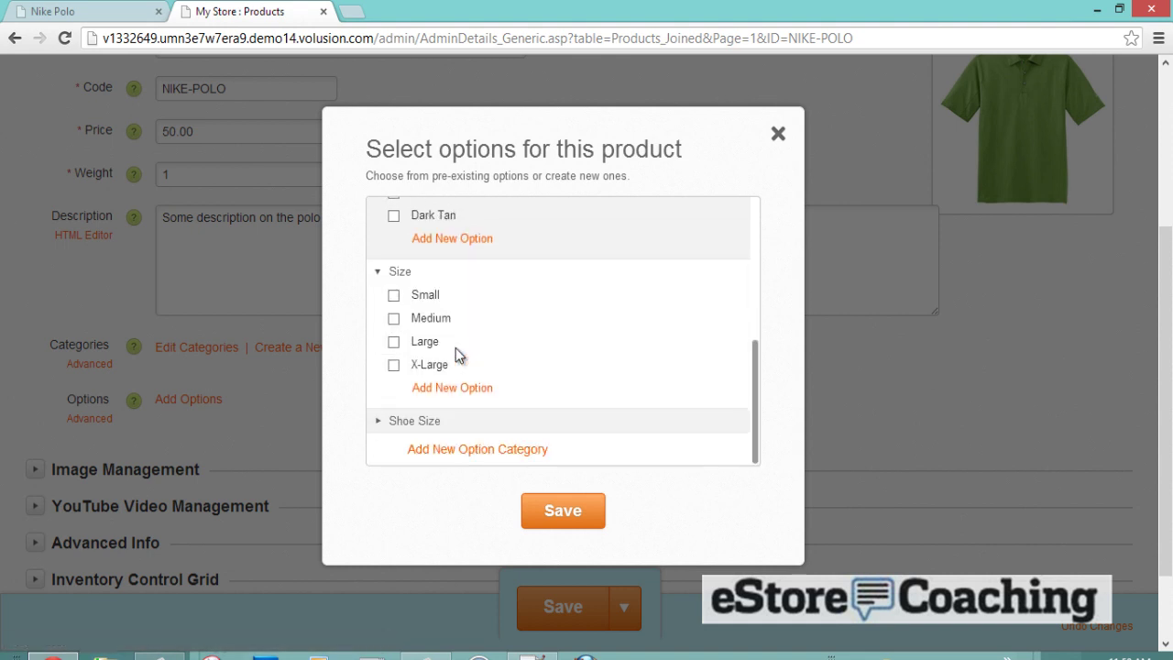
left_click(394, 295)
left_click(394, 318)
left_click(394, 341)
left_click(394, 365)
left_click(564, 506)
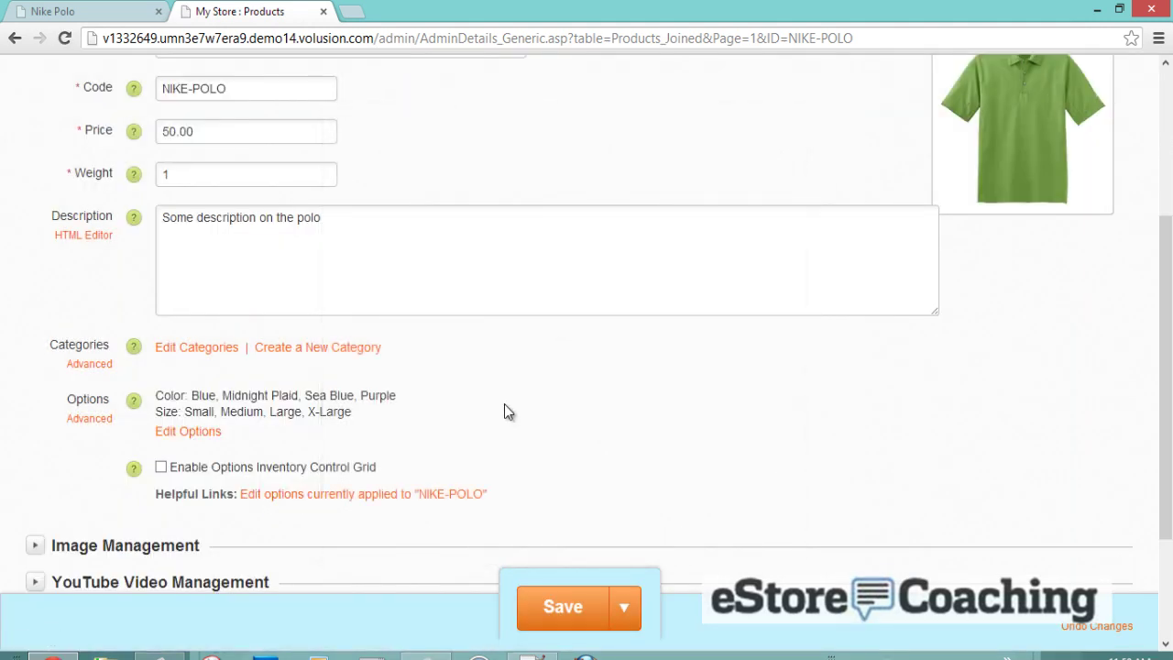
scroll(504, 411, "down", 1)
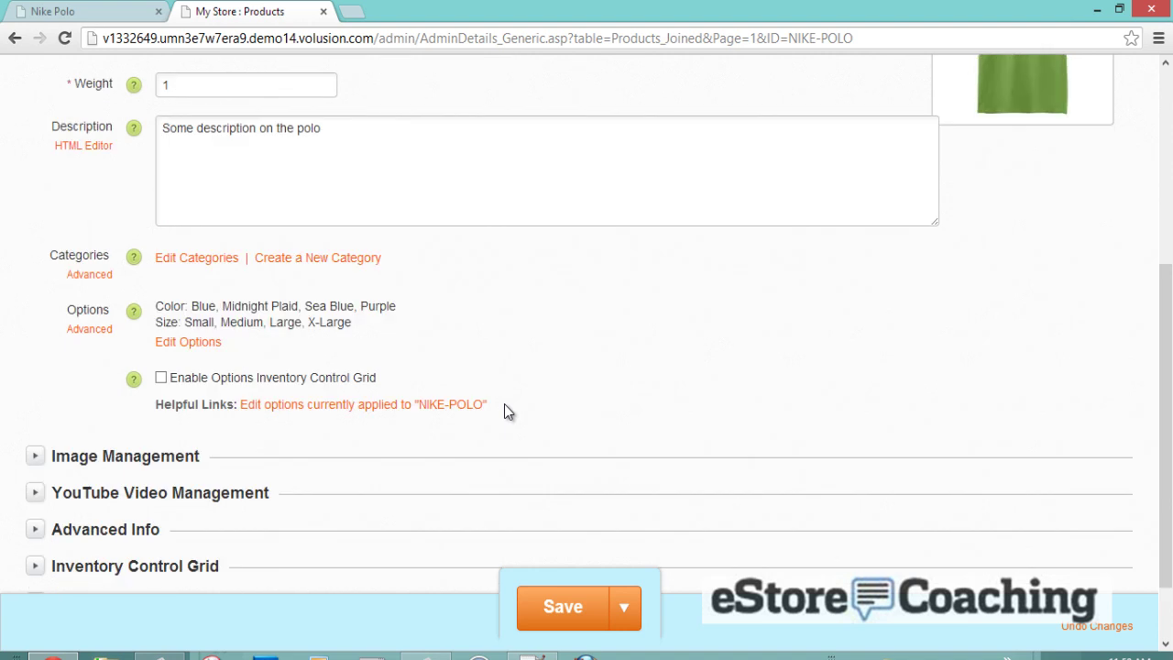
scroll(504, 411, "down", 1)
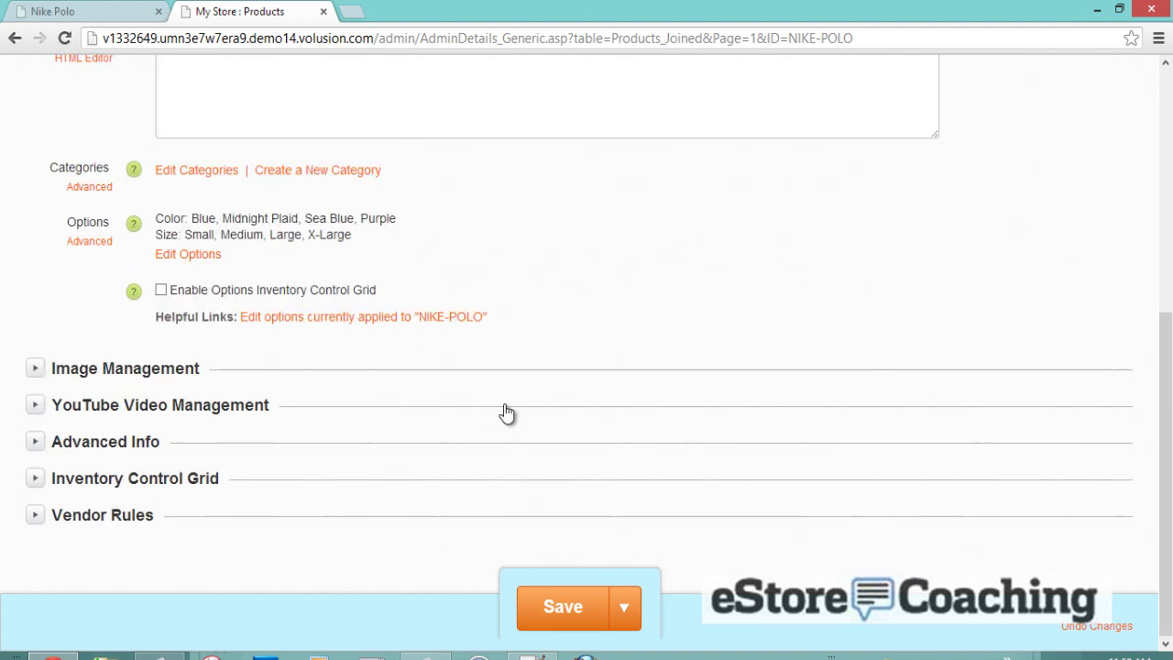
- Look over Image Management and YouTube Video Management, then expand Advanced Info to its SEO fields
left_click(33, 370)
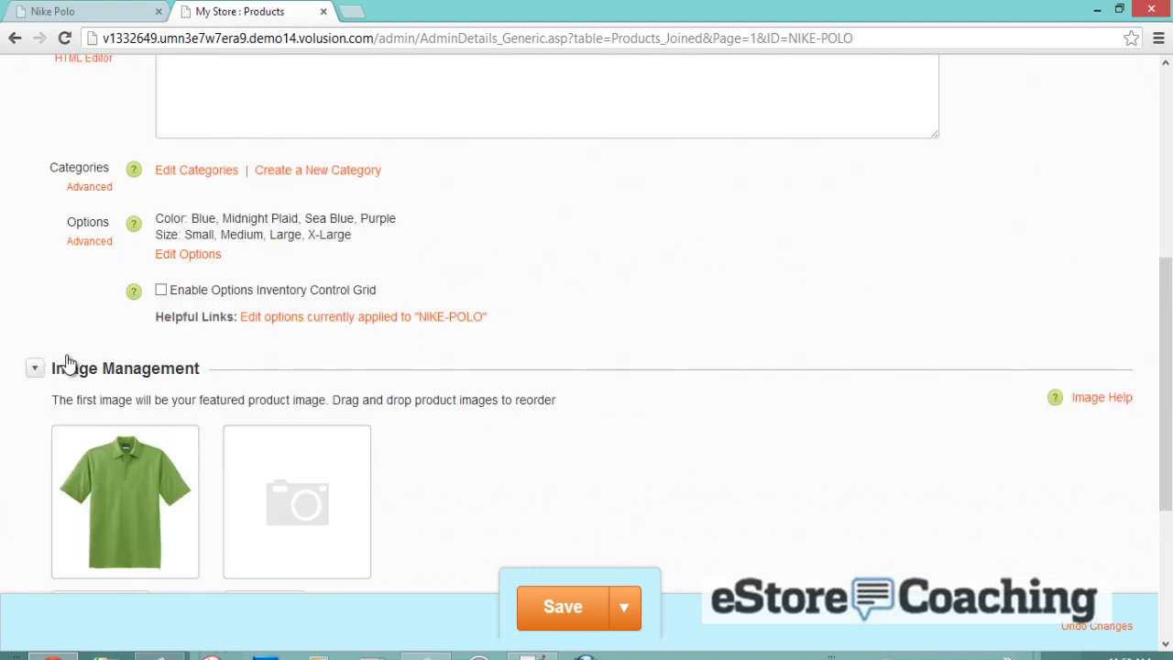
scroll(151, 338, "down", 2)
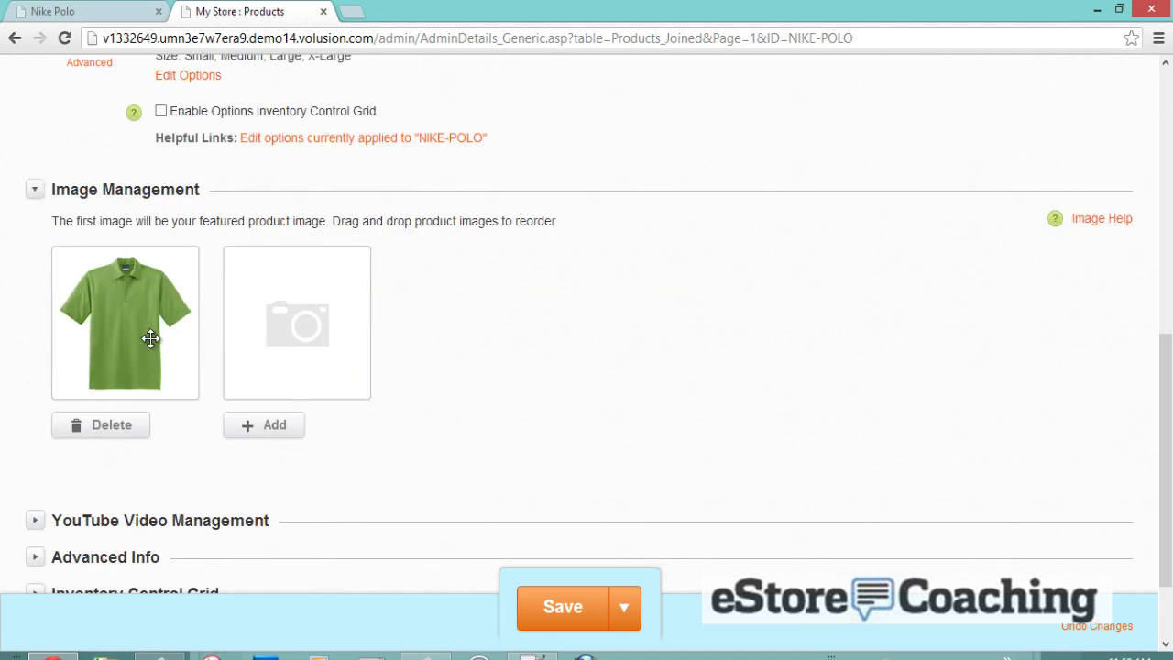
scroll(256, 357, "down", 1)
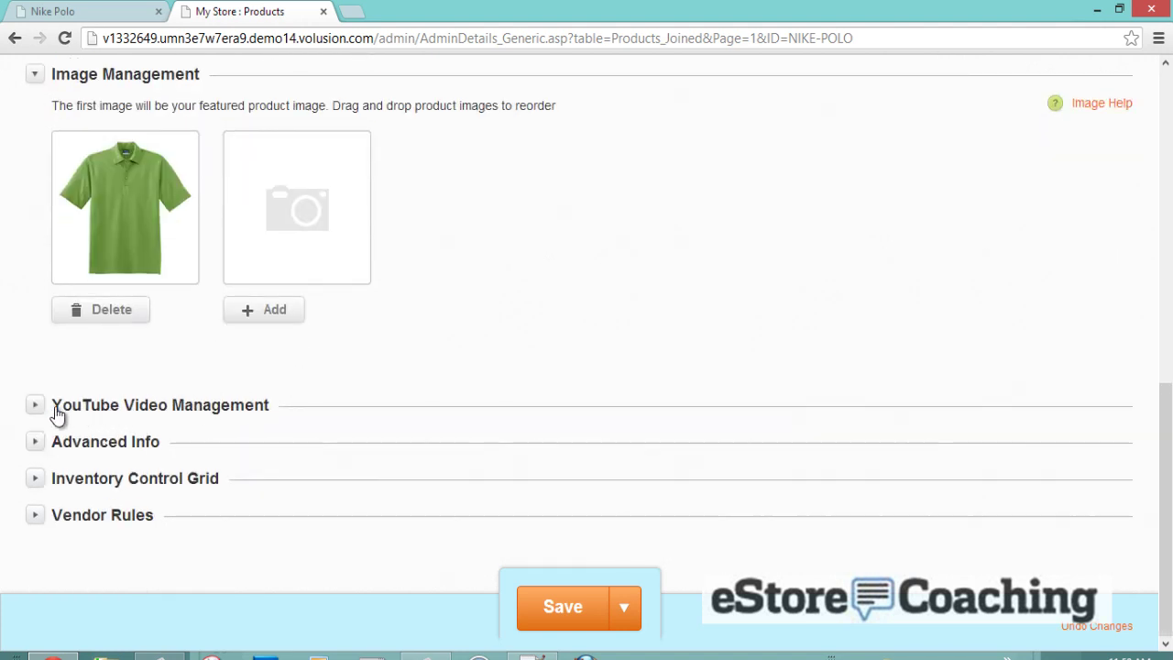
left_click(48, 411)
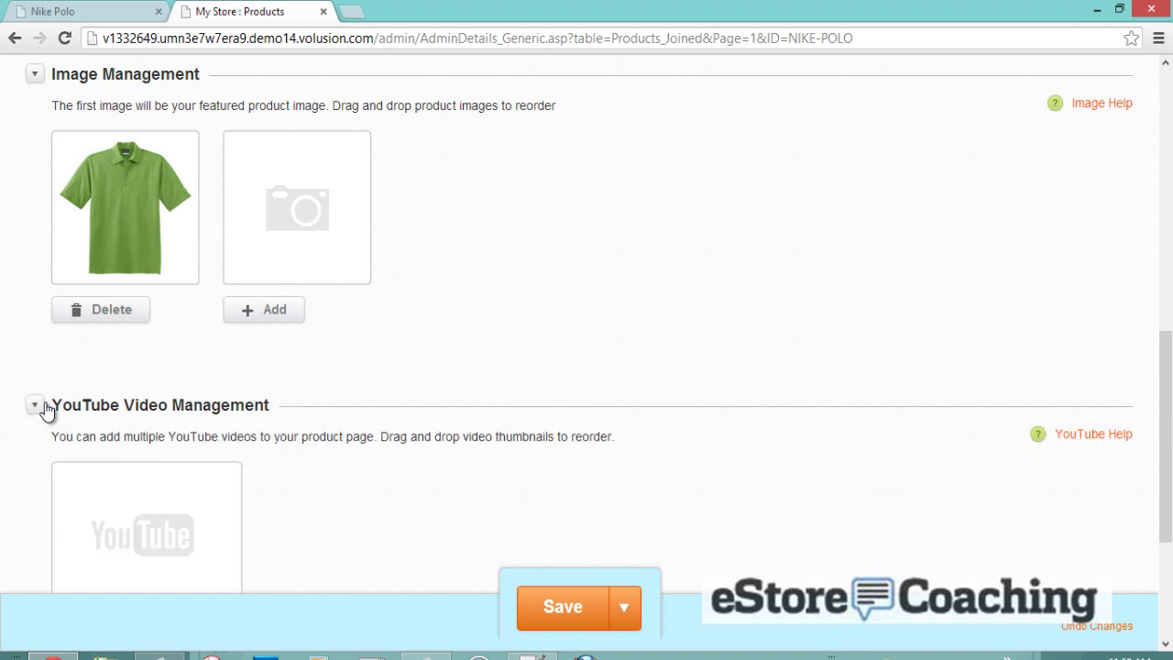
left_click(48, 406)
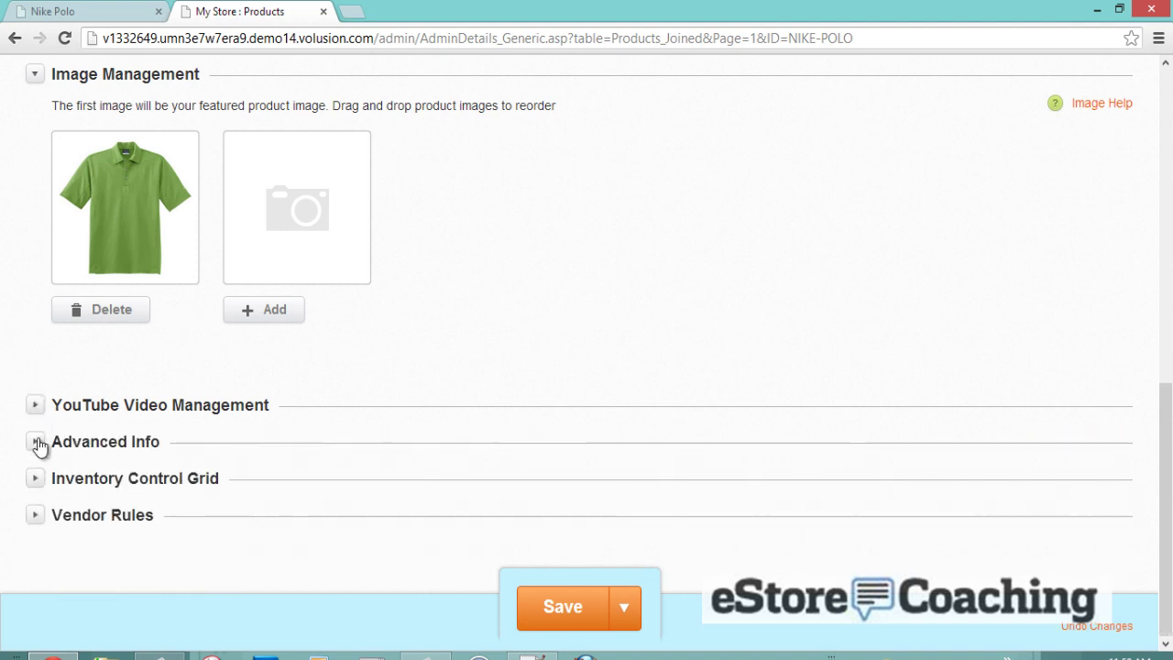
left_click(37, 443)
scroll(359, 364, "down", 4)
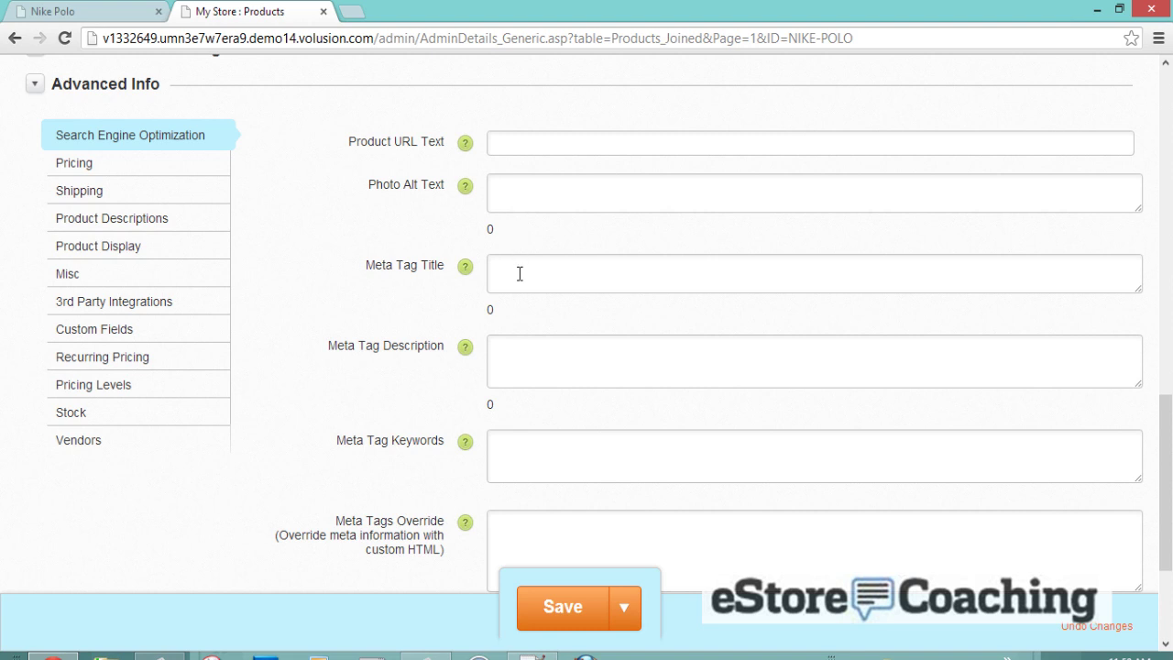
- Enter List Price 75 and Sale Price 45 under Pricing, leaving the sale price action unset
left_click(133, 172)
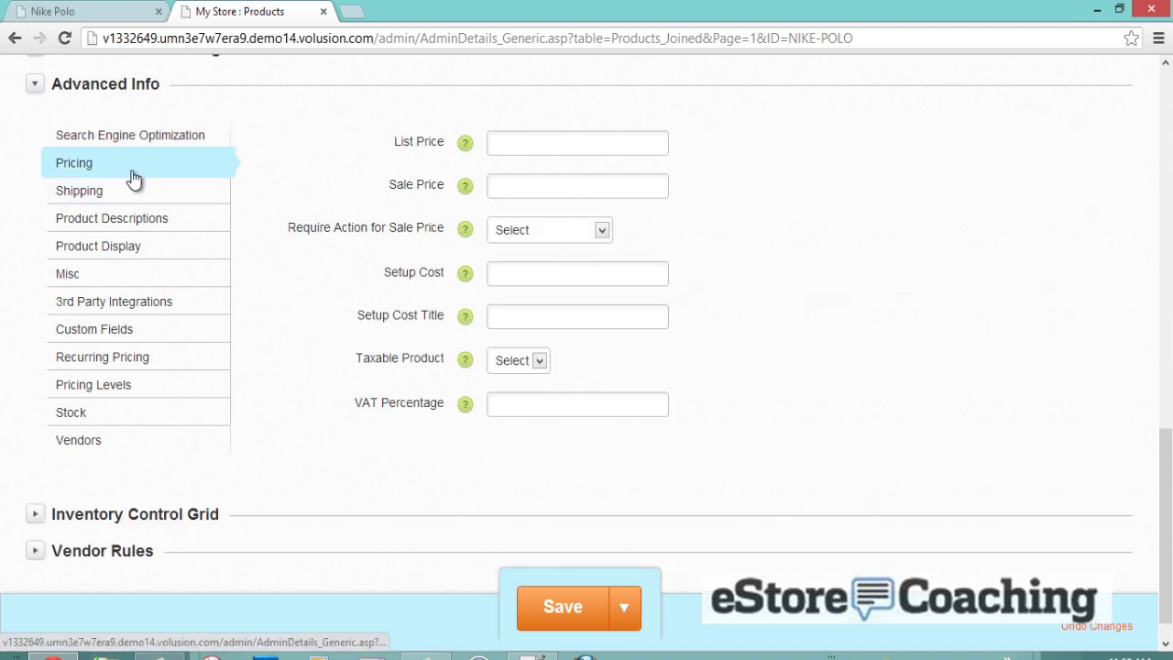
left_click(506, 144)
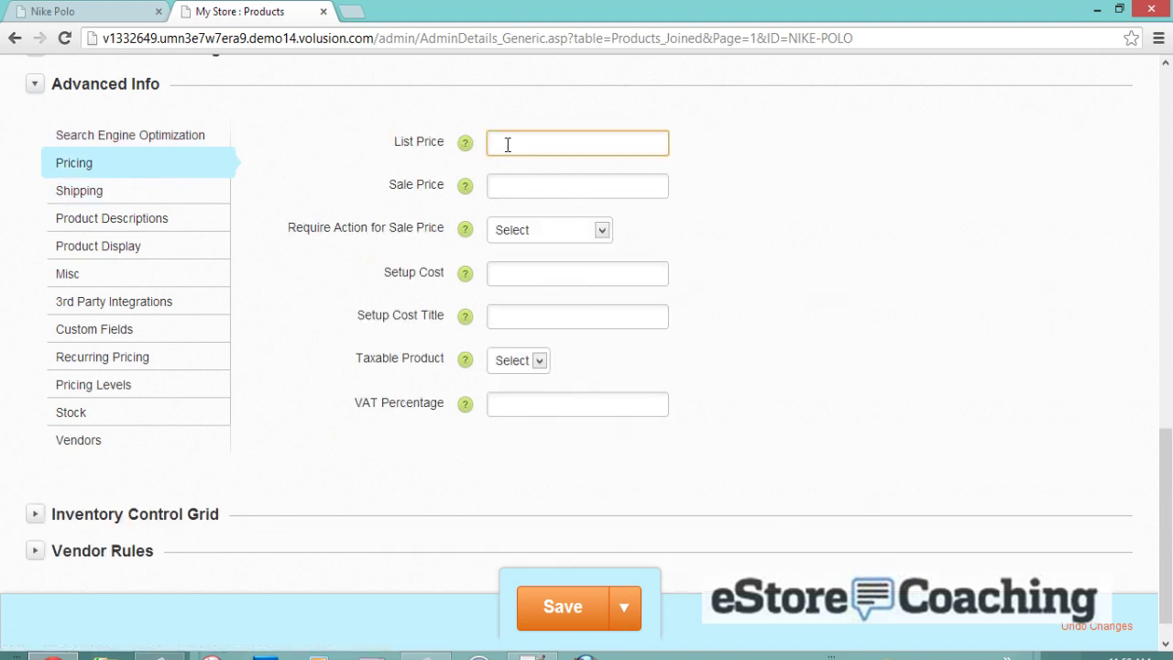
type("75")
key("Tab")
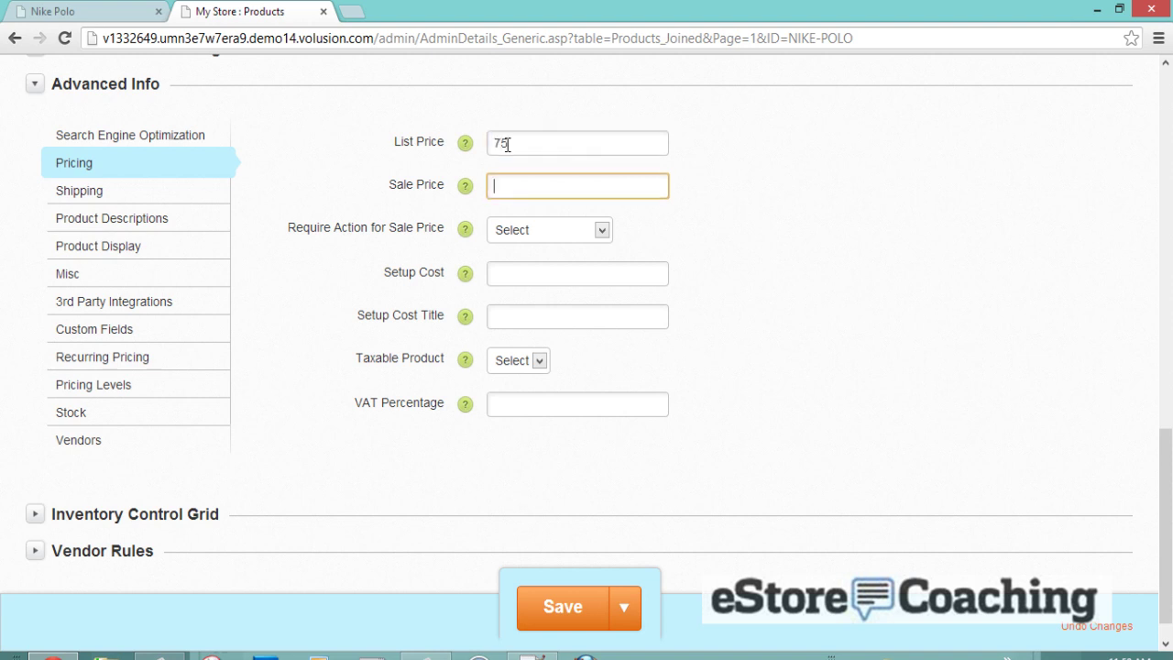
type("45")
left_click(541, 230)
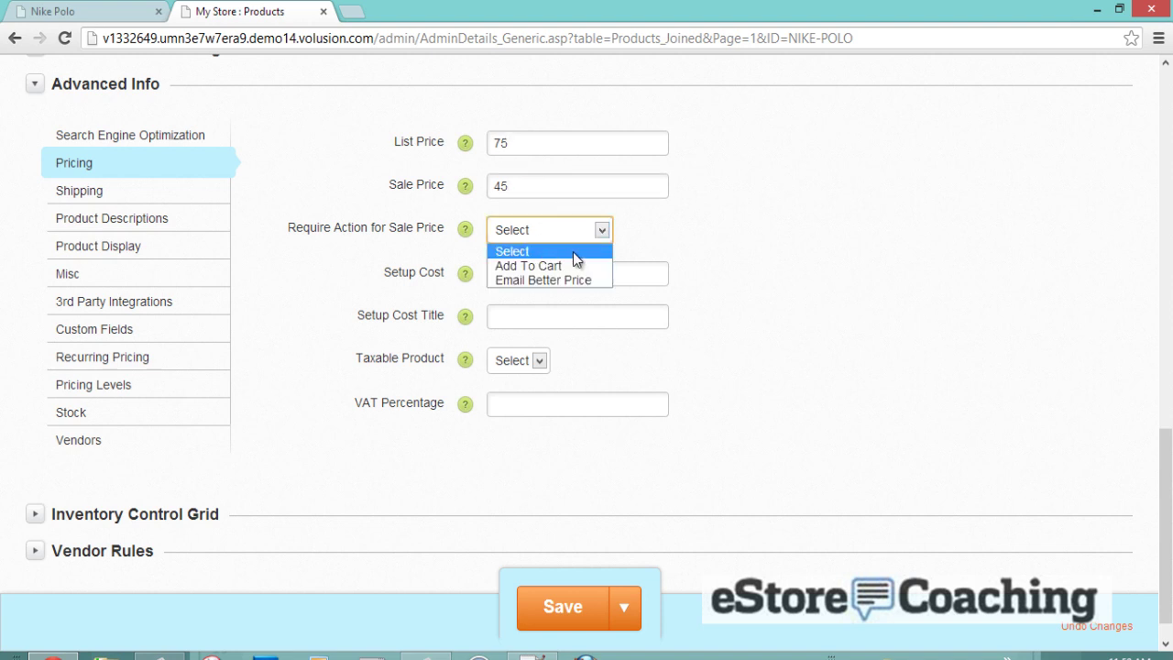
left_click(661, 221)
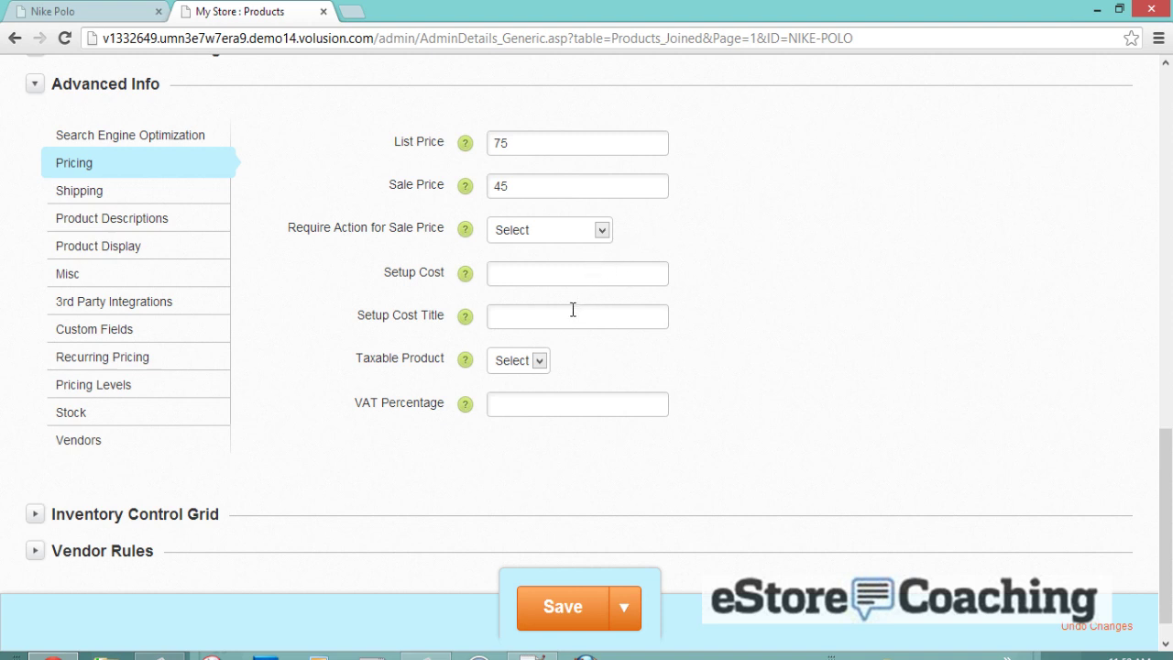
left_click(143, 205)
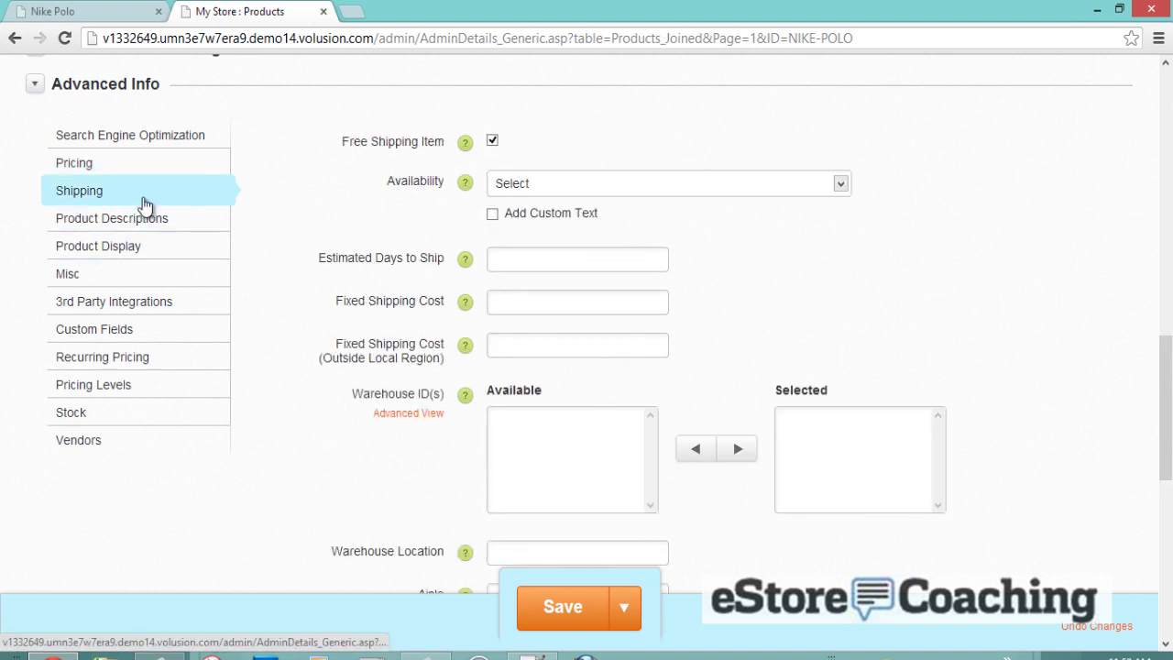
- Set Availability to 'Usually Ships in 24 to 48 Hours' and review the shipping fields
left_click(516, 193)
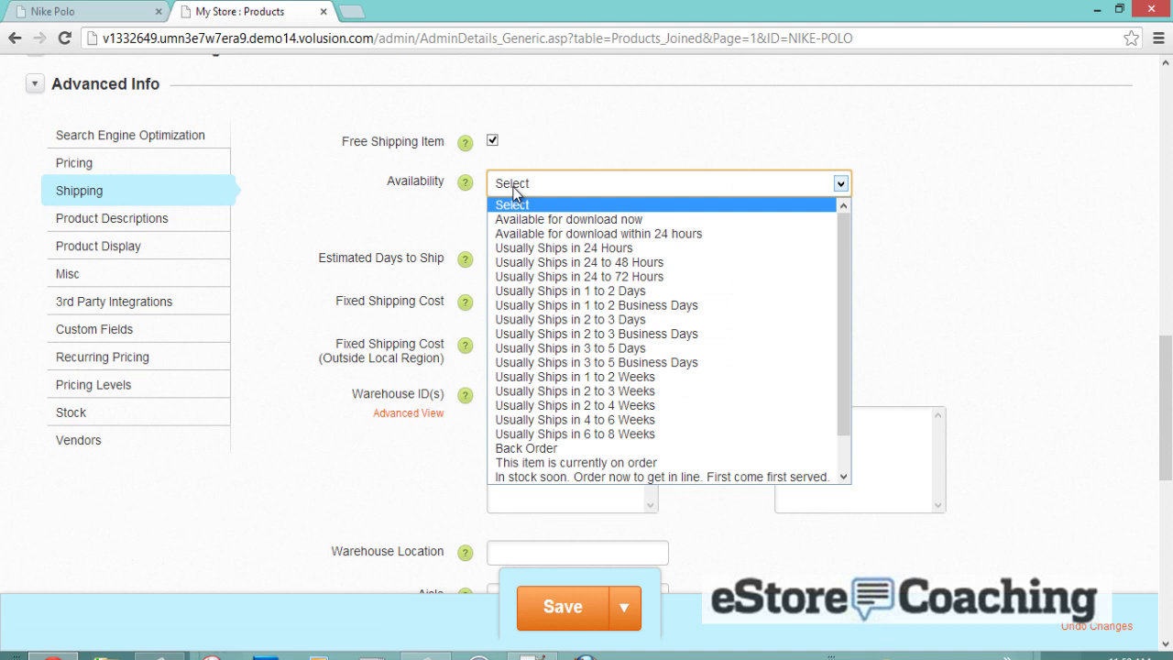
left_click(539, 263)
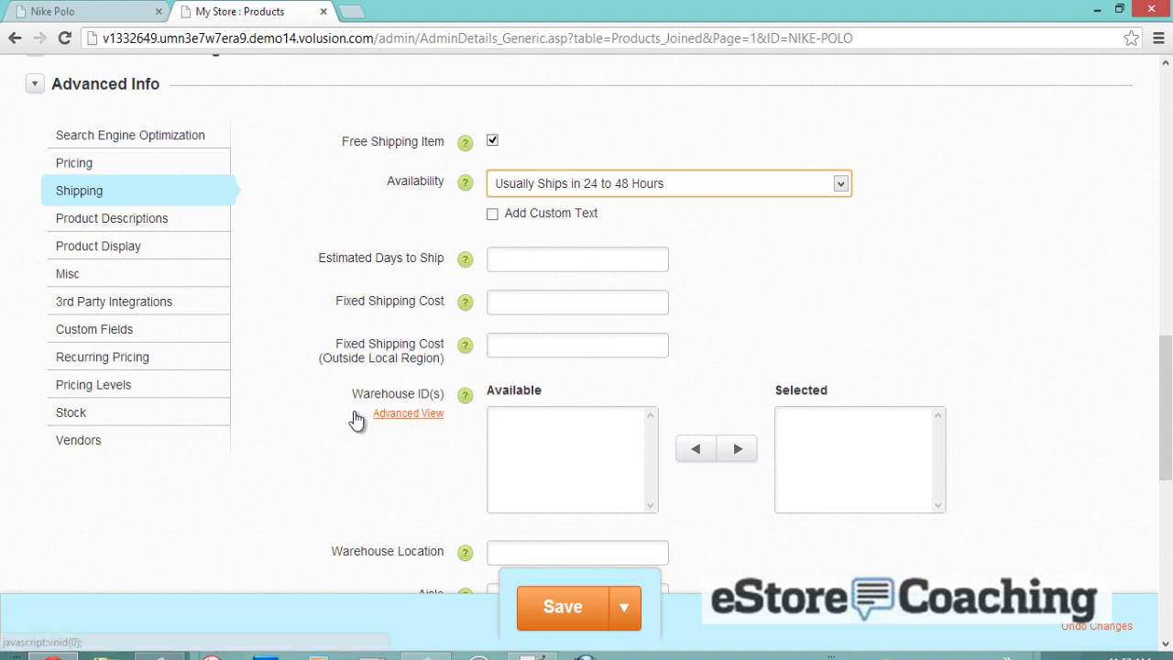
scroll(355, 417, "down", 2)
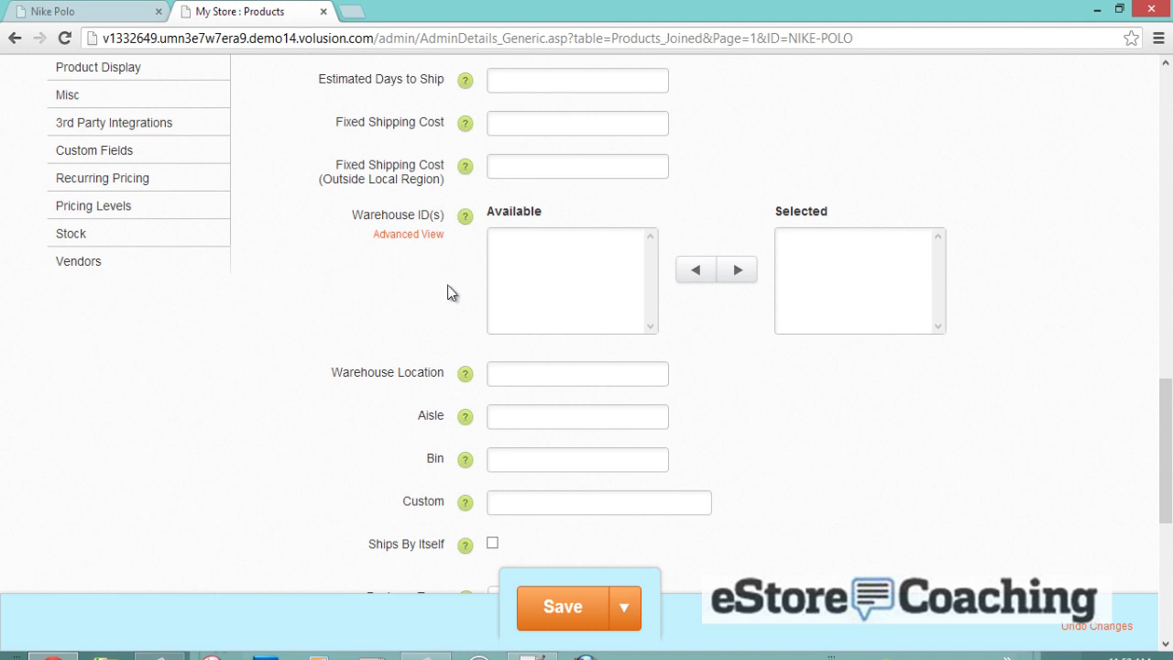
scroll(437, 301, "down", 4)
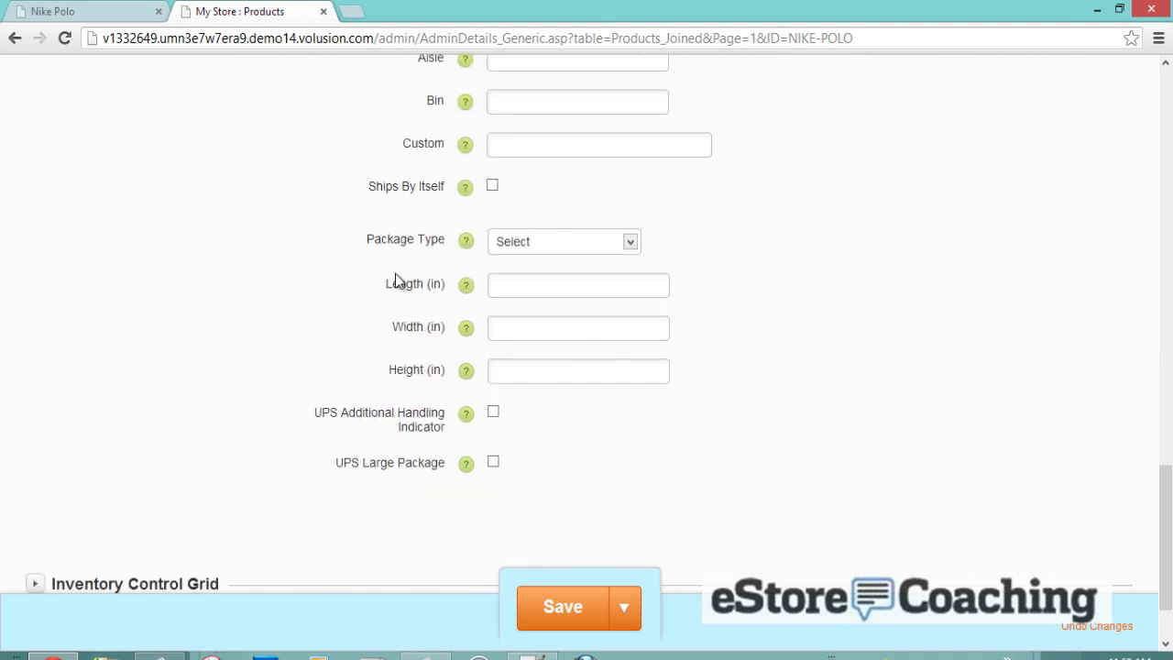
scroll(394, 261, "up", 1)
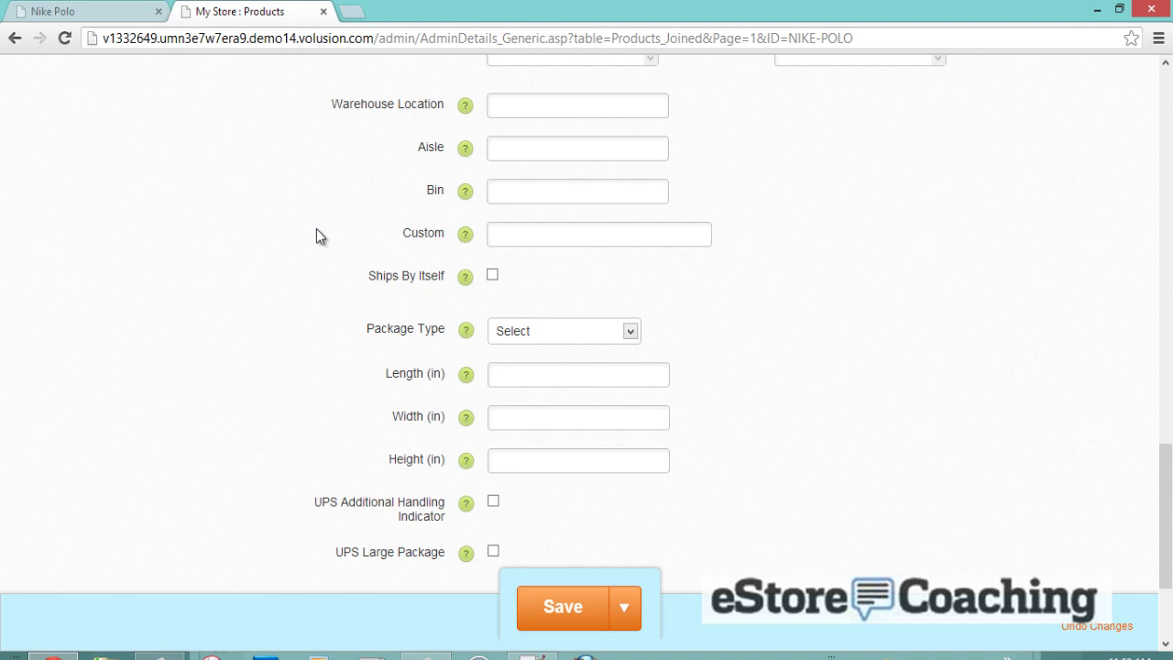
scroll(316, 236, "down", 2)
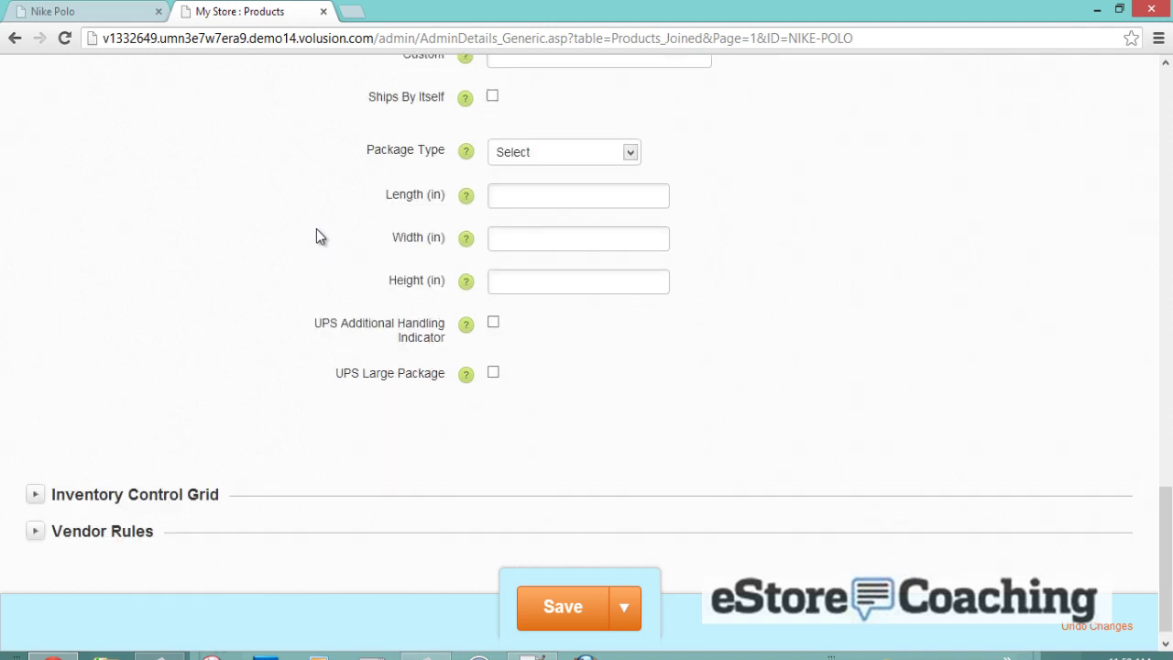
scroll(316, 236, "up", 4)
- Browse the Product Descriptions and Product Display sections, then move to Misc
scroll(314, 235, "up", 1)
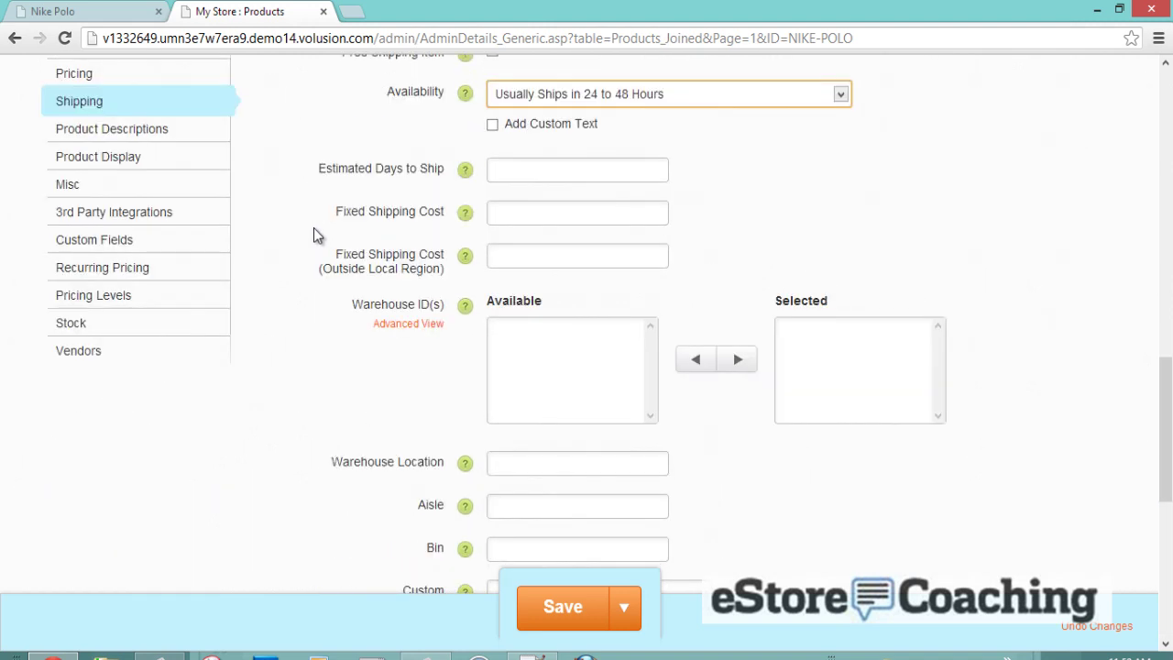
left_click(146, 132)
scroll(211, 233, "up", 2)
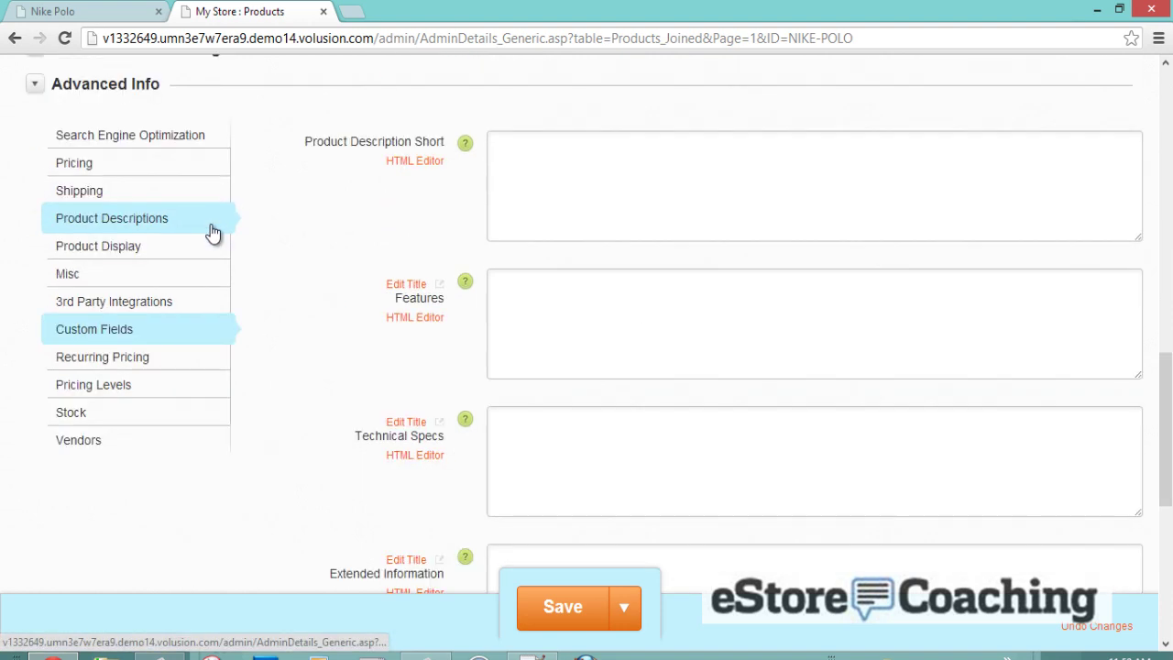
scroll(303, 254, "down", 1)
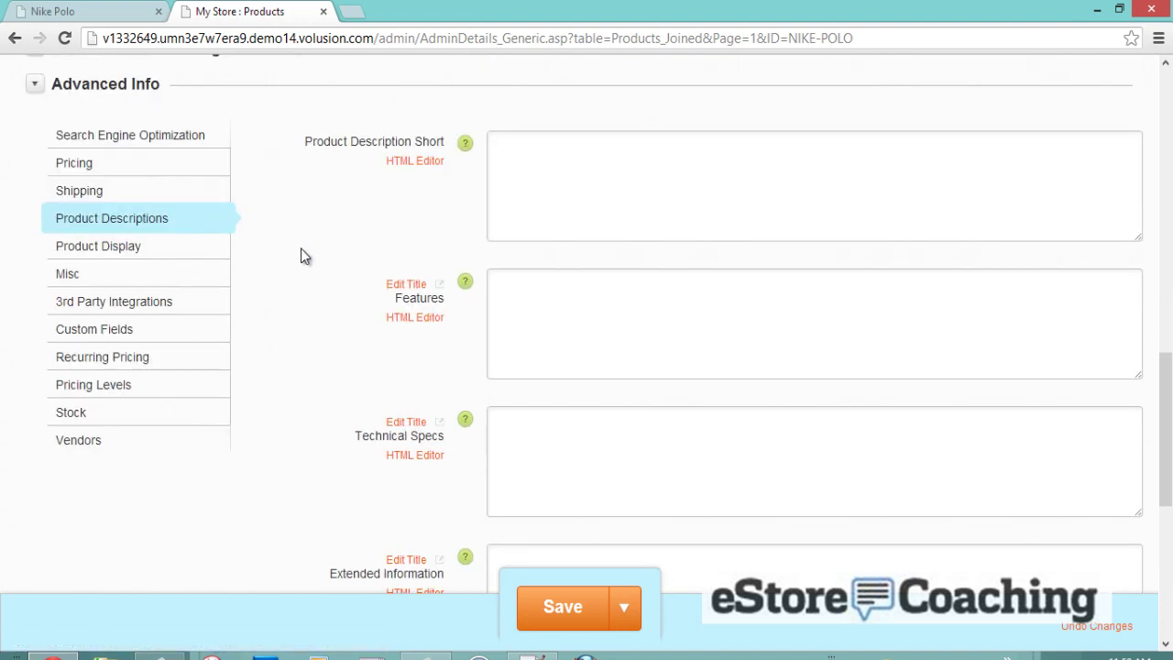
scroll(303, 255, "down", 1)
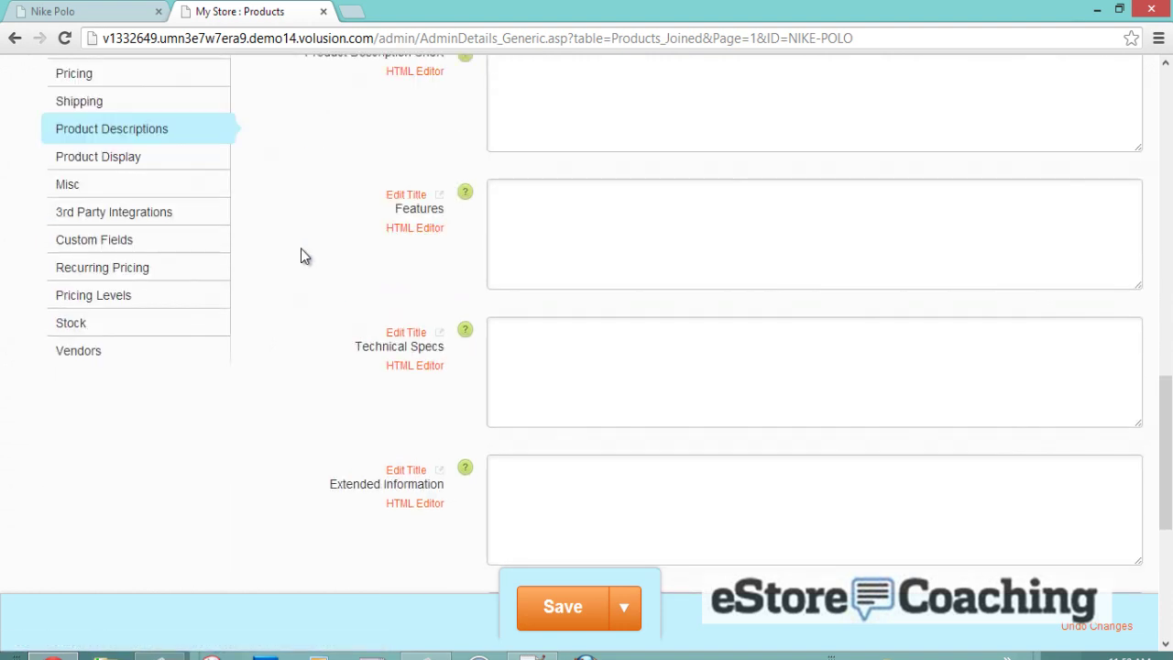
left_click(136, 170)
scroll(186, 200, "up", 2)
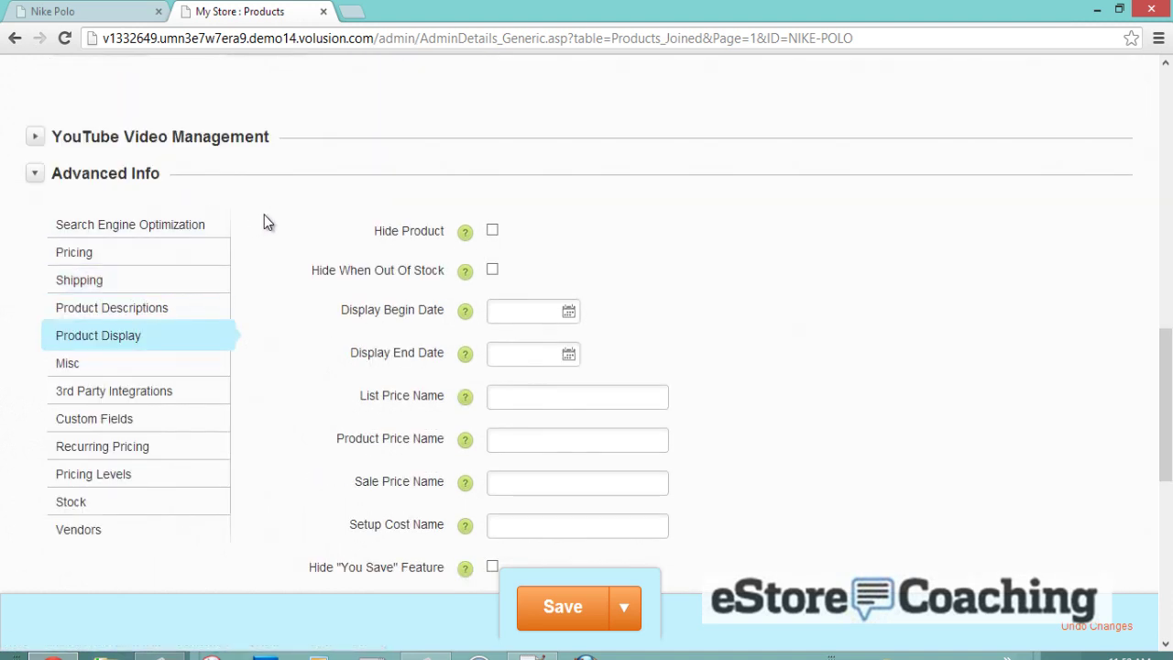
scroll(263, 220, "down", 1)
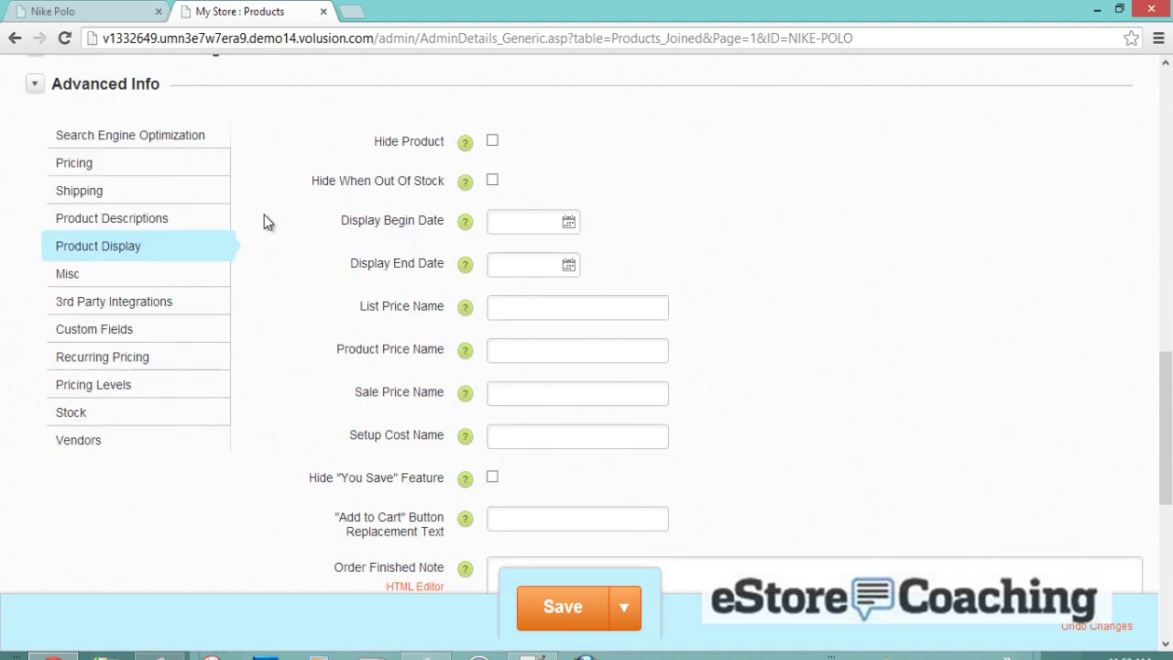
left_click(175, 275)
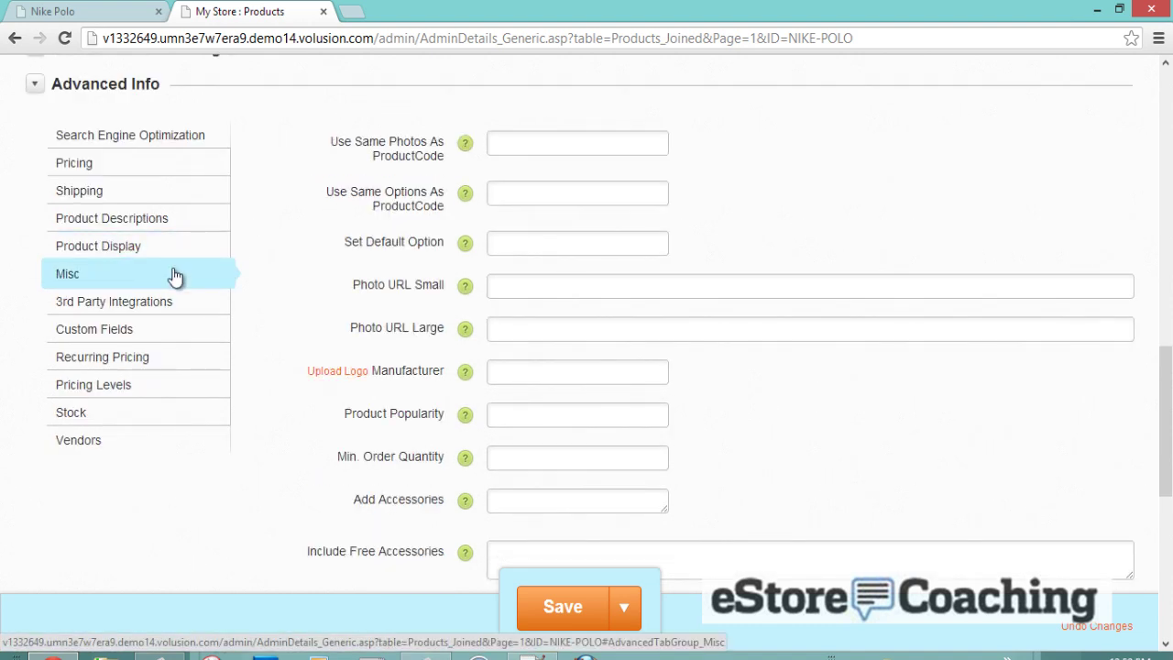
- Review the Shopping.com category, Google product type and category, and Quickbooks fields, leaving them blank
left_click(169, 307)
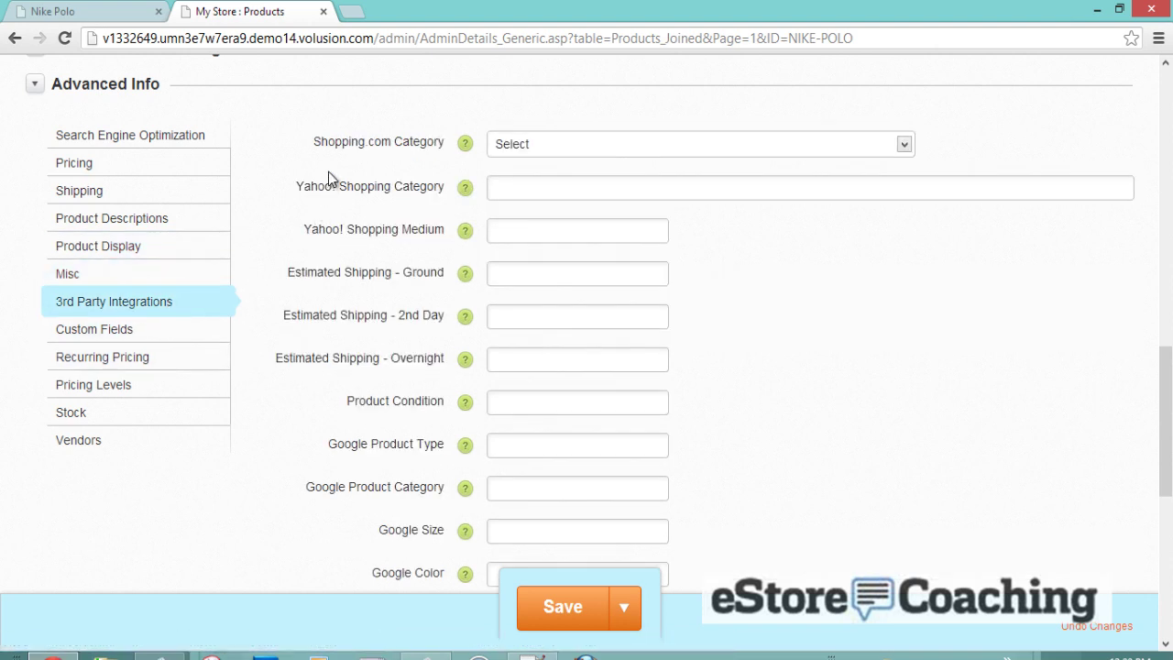
left_click(542, 155)
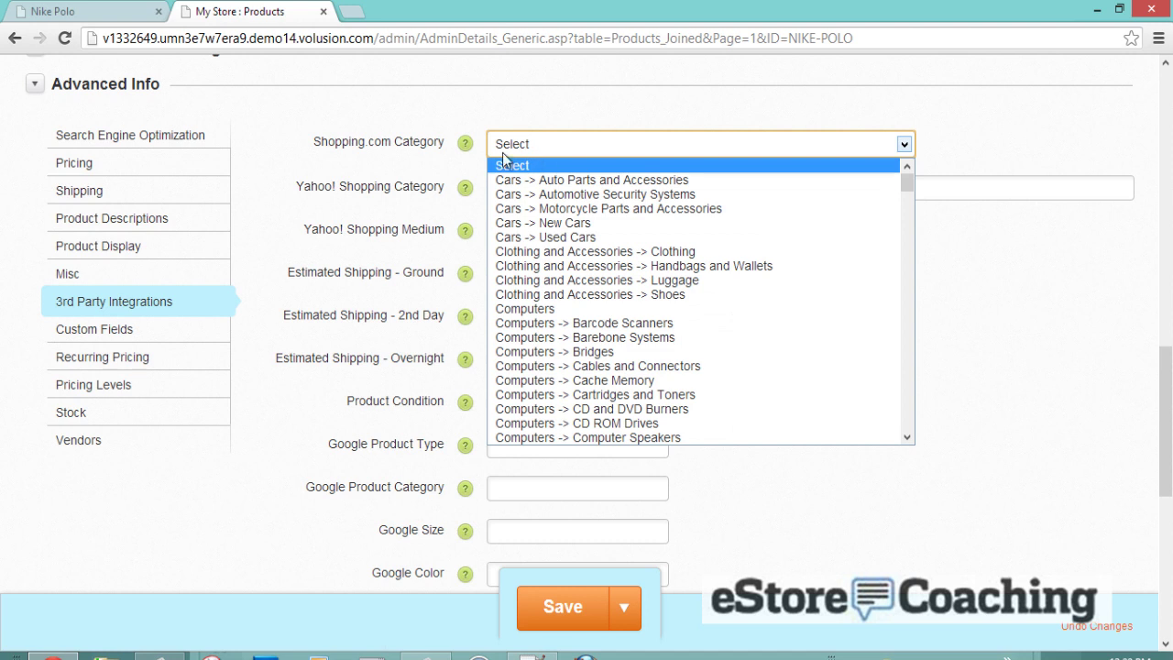
left_click(373, 163)
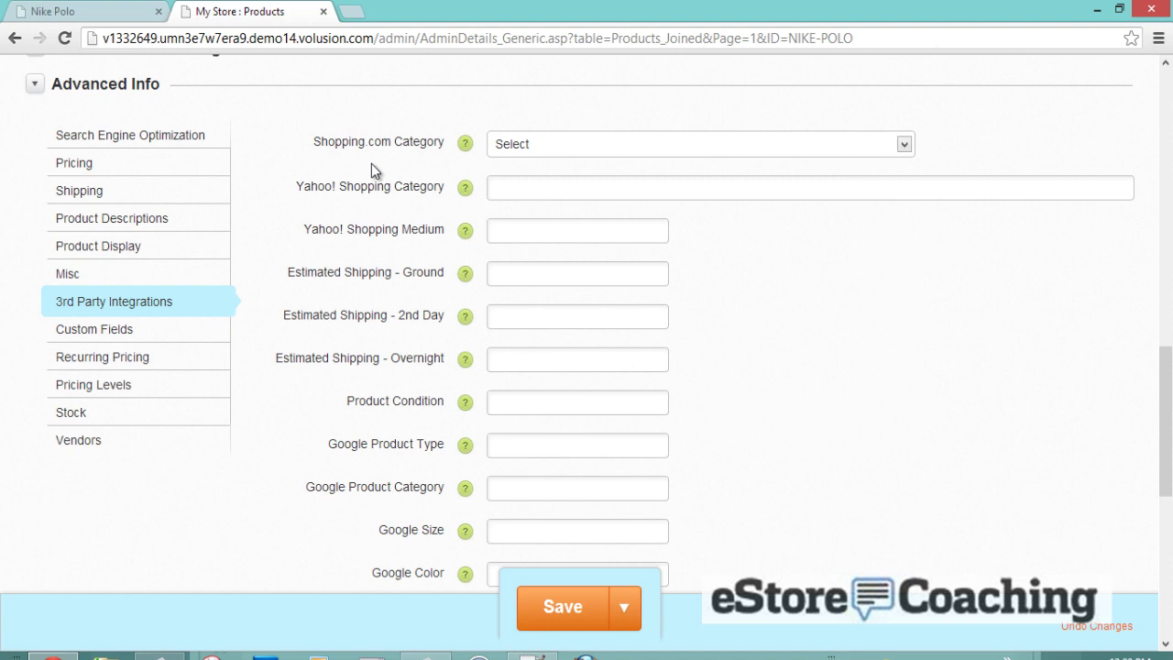
scroll(369, 211, "down", 1)
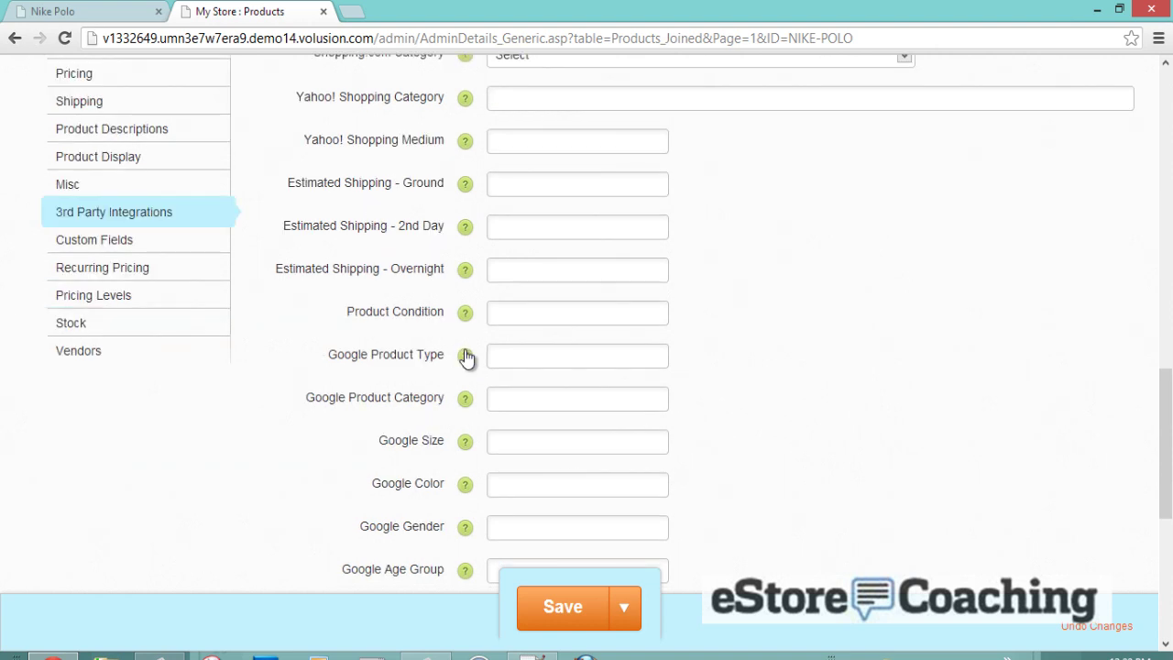
left_click(494, 357)
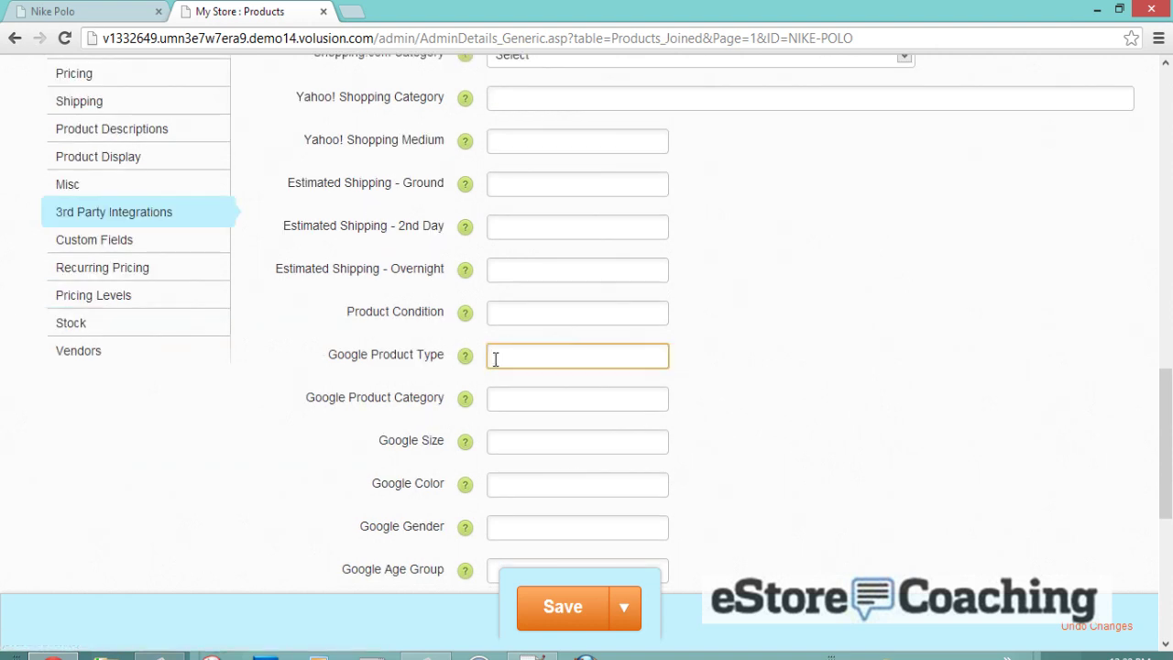
left_click(507, 397)
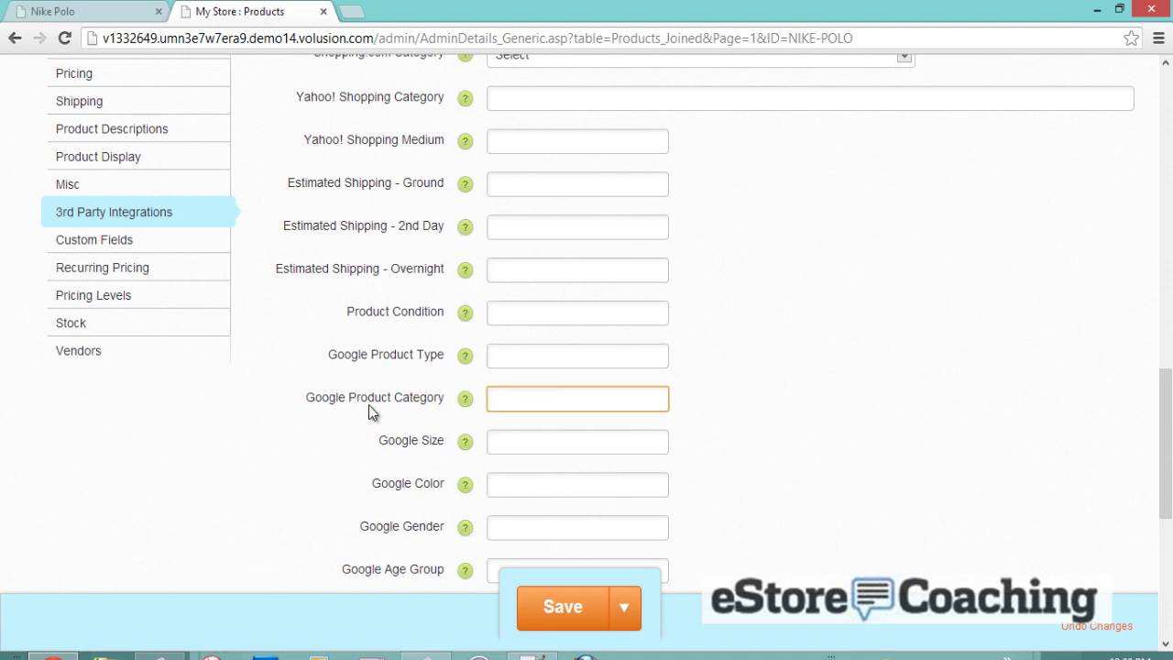
scroll(369, 404, "up", 1)
scroll(370, 406, "down", 3)
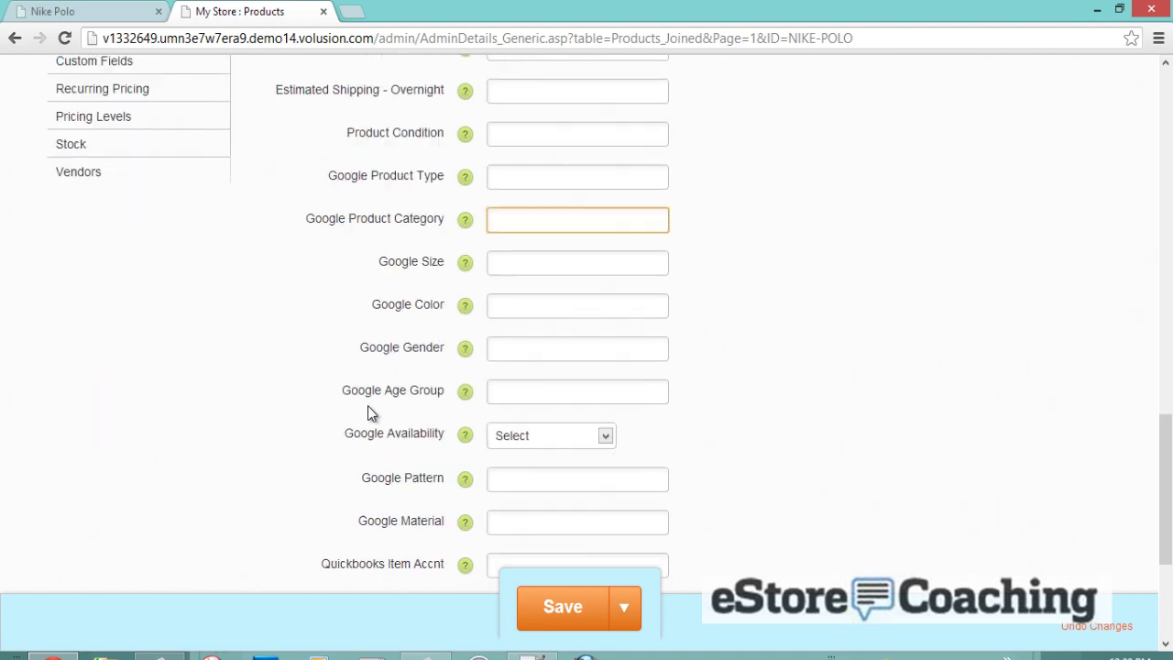
scroll(370, 405, "down", 2)
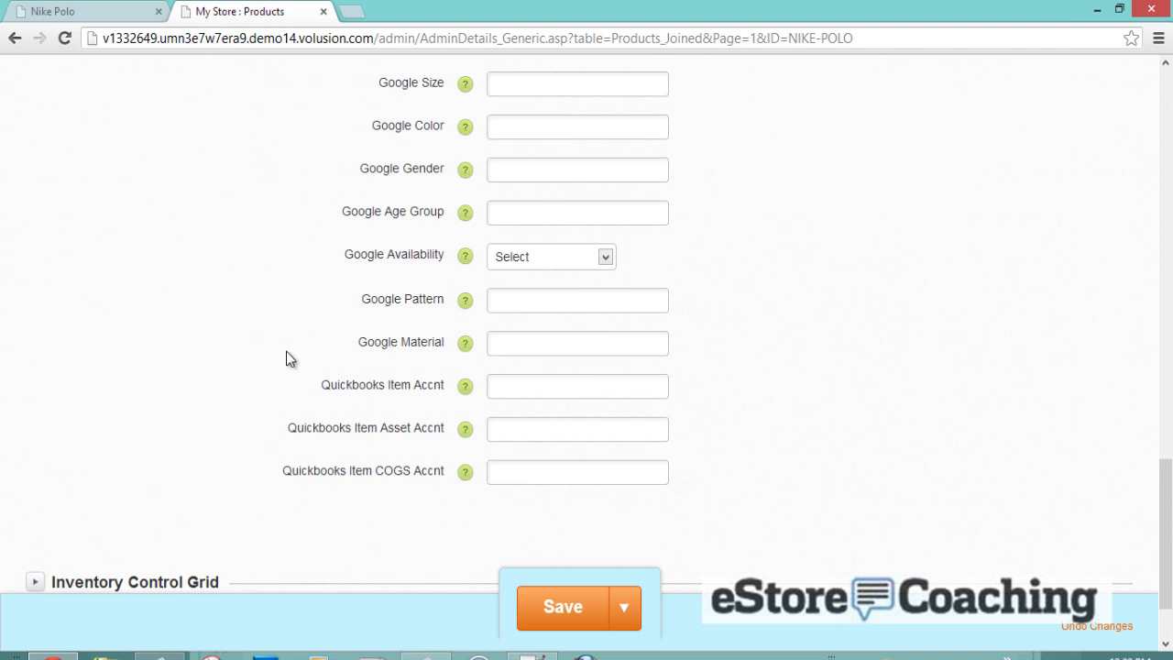
scroll(287, 359, "up", 3)
- Browse Custom Fields, Recurring Pricing, Pricing Levels and Stock, ending on the Vendors details
left_click(145, 155)
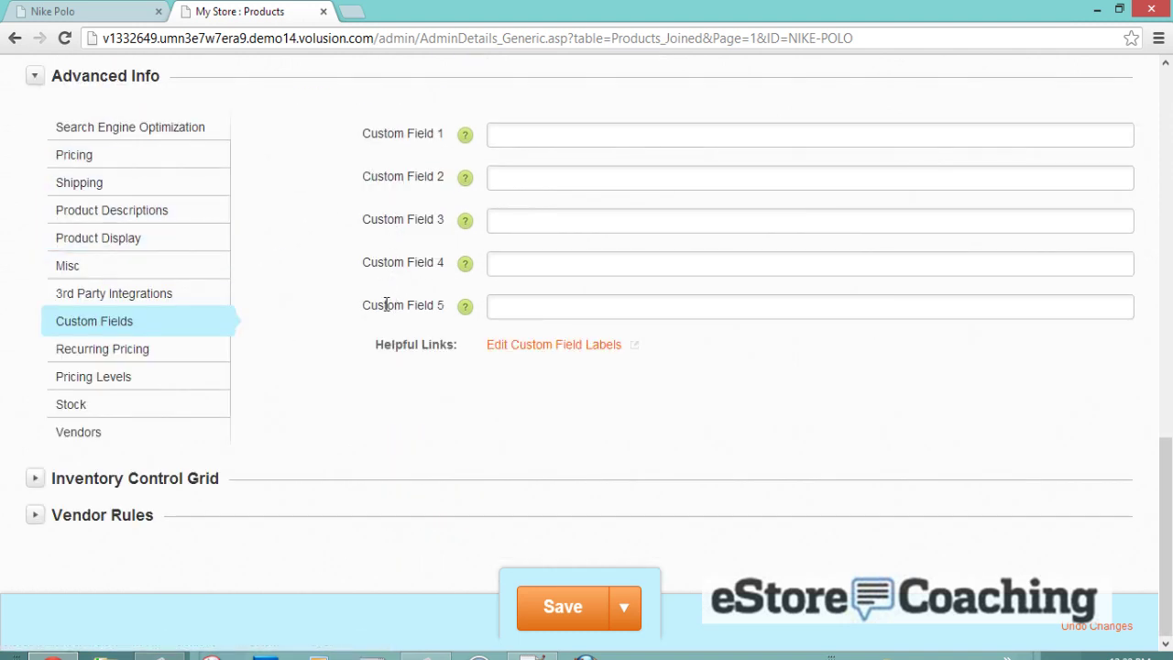
left_click(113, 356)
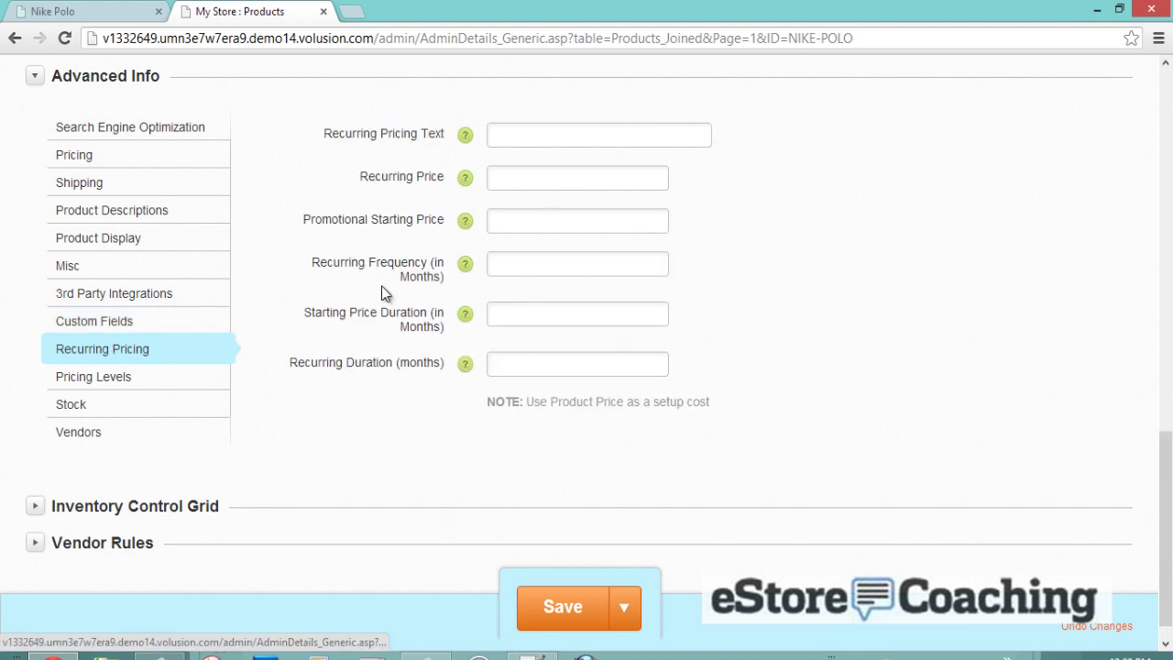
left_click(169, 379)
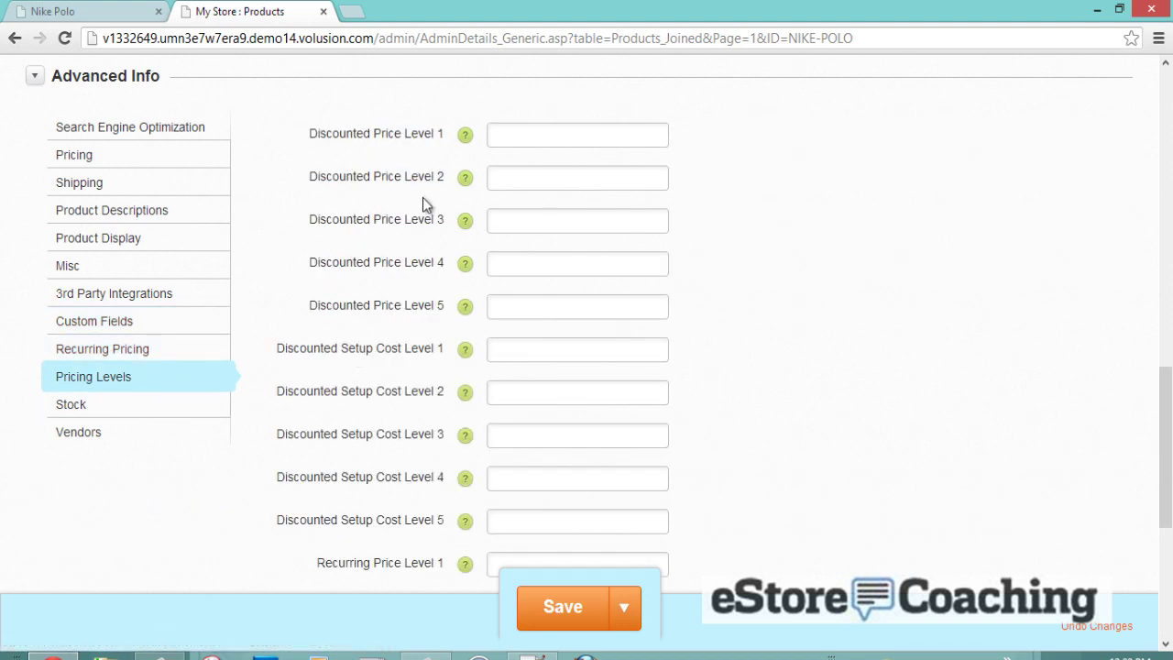
scroll(424, 205, "down", 3)
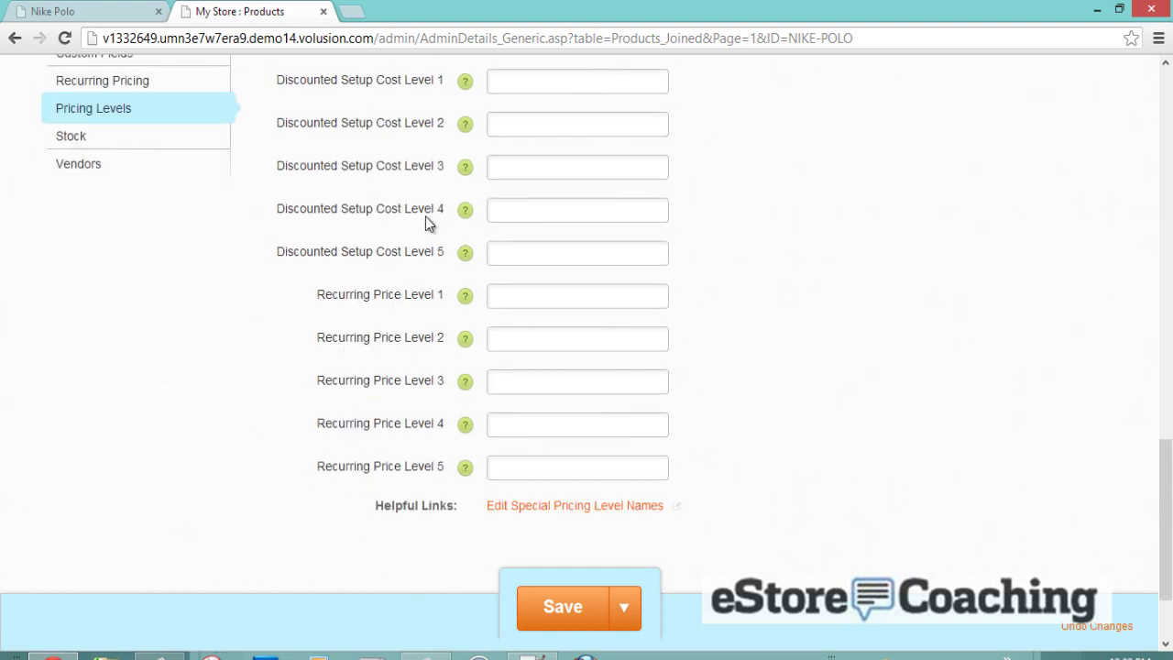
scroll(425, 216, "up", 2)
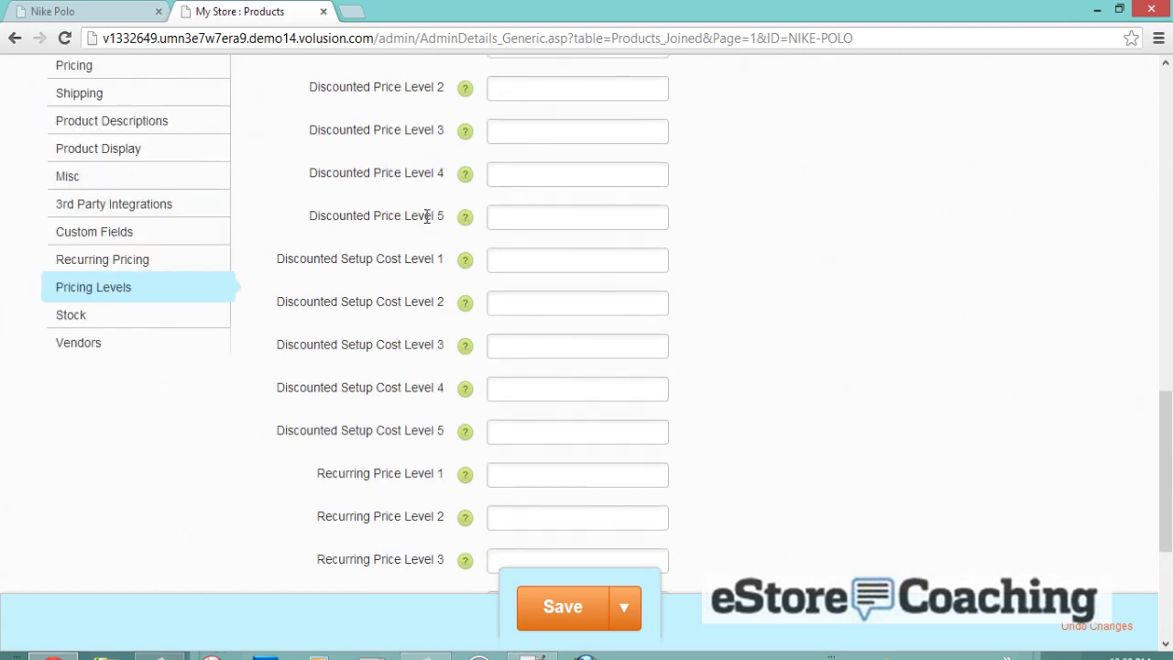
scroll(426, 216, "up", 1)
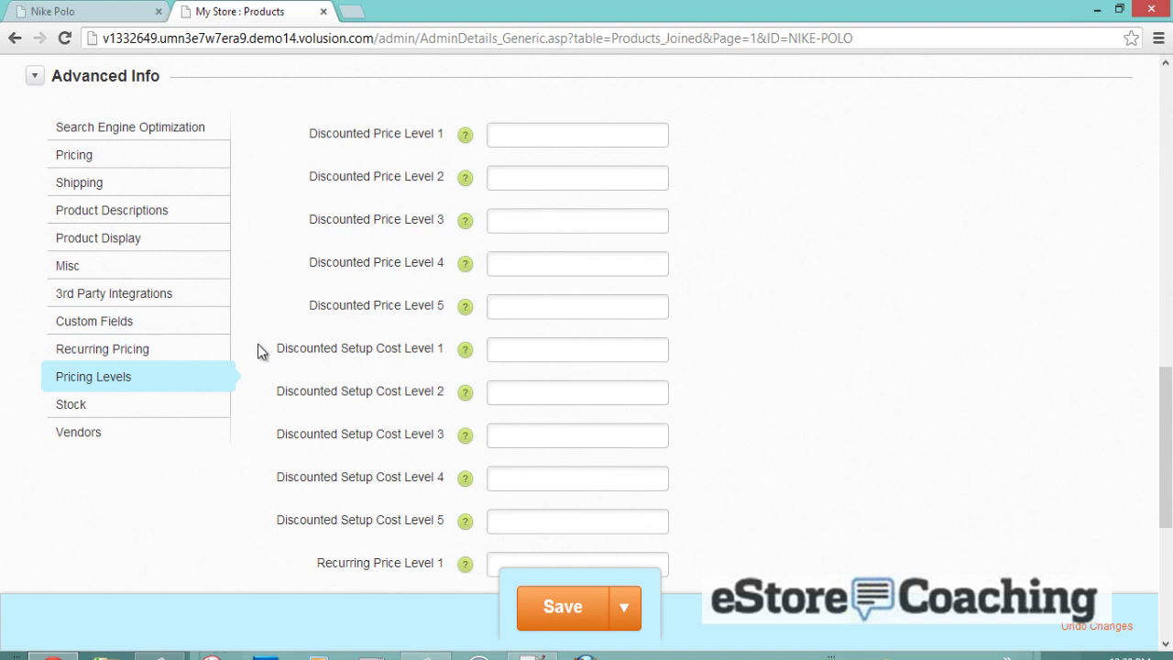
left_click(212, 419)
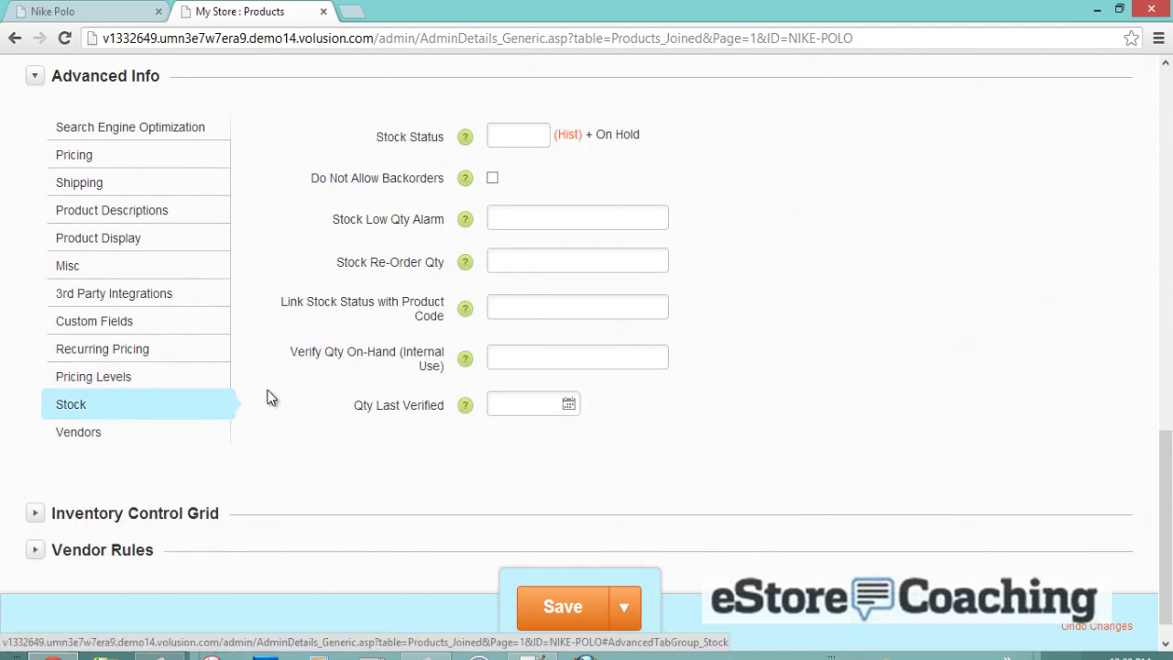
left_click(144, 435)
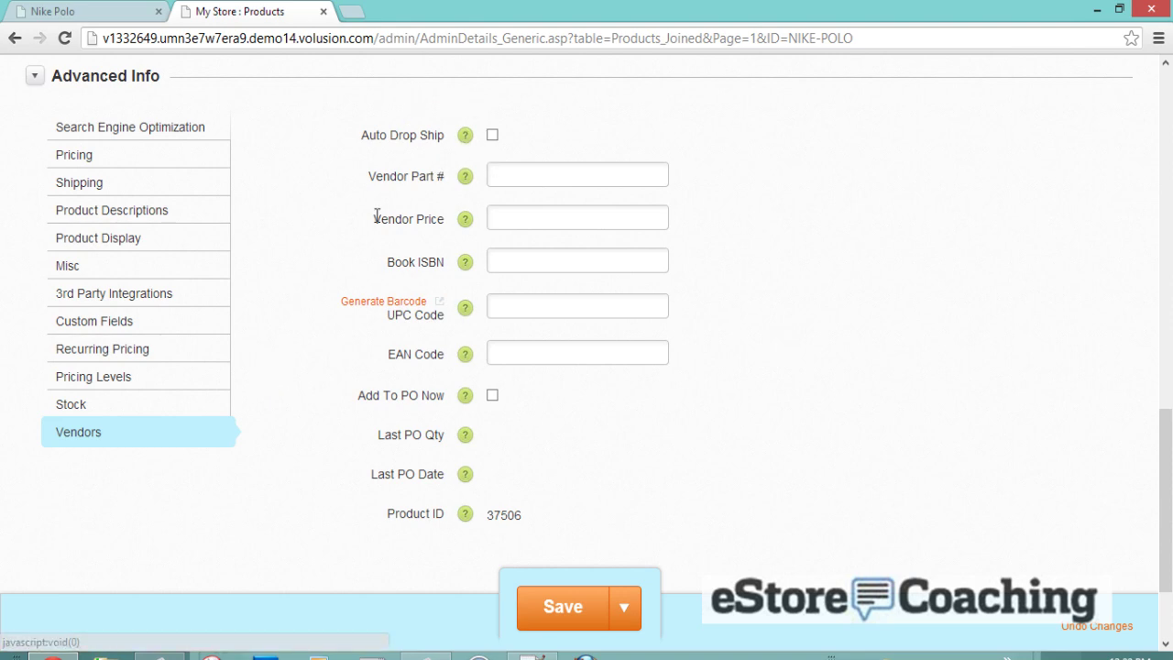
scroll(366, 247, "down", 2)
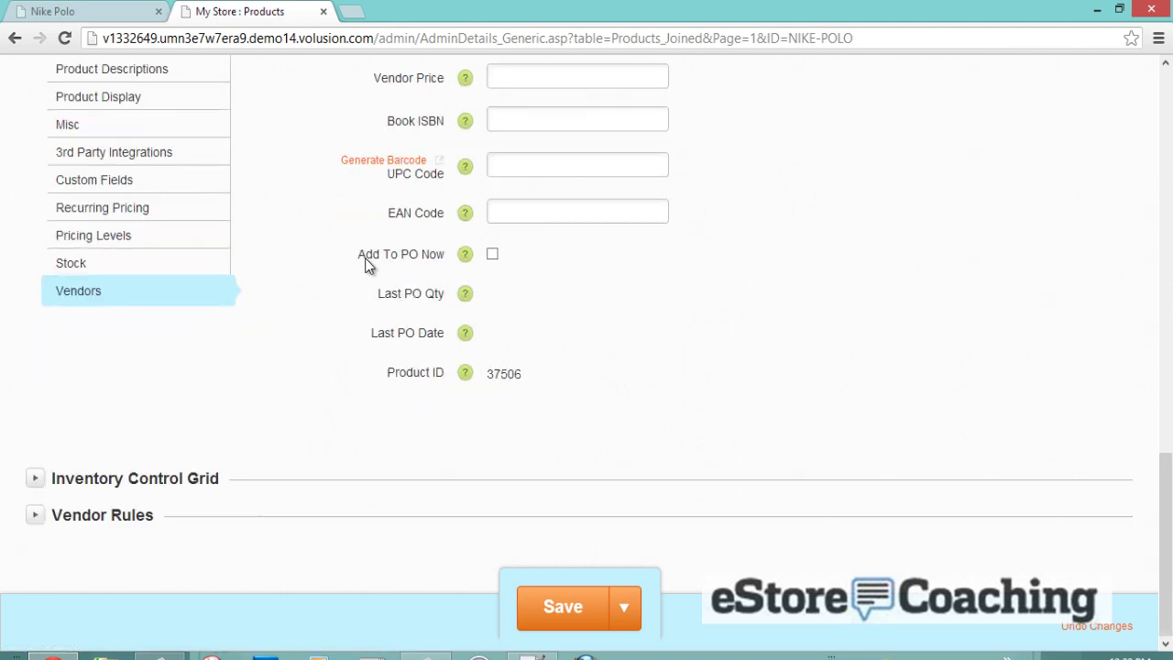
- Expand Inventory Control Grid and Vendor Rules, then save the Nike Polo product
left_click(42, 478)
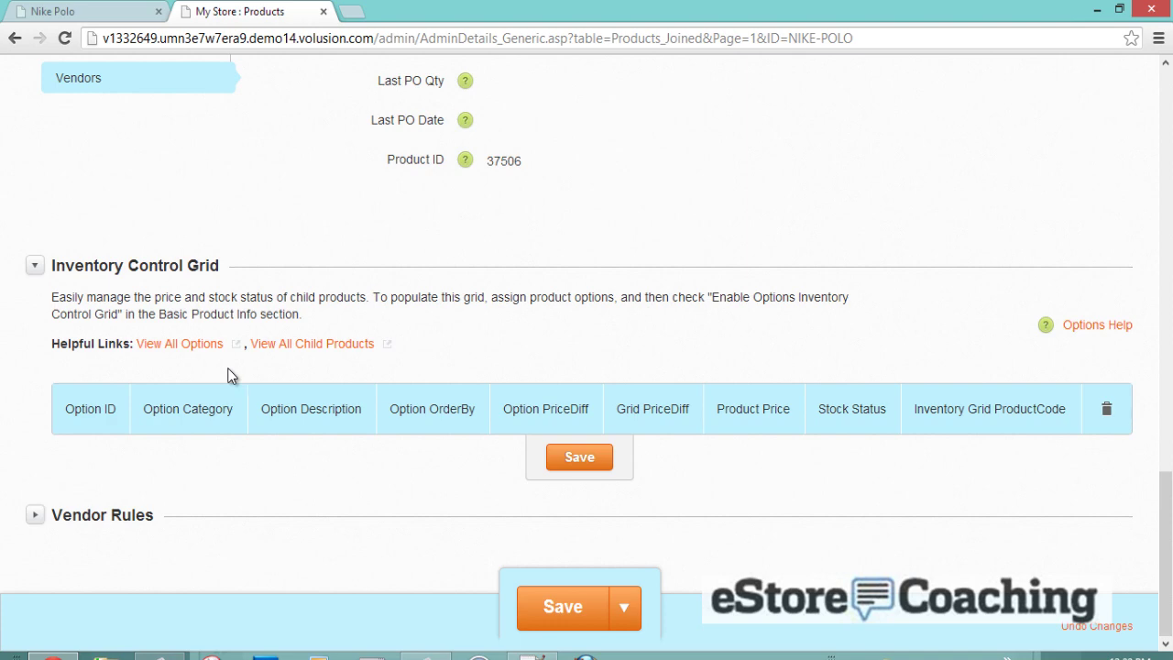
left_click(35, 514)
scroll(229, 385, "down", 3)
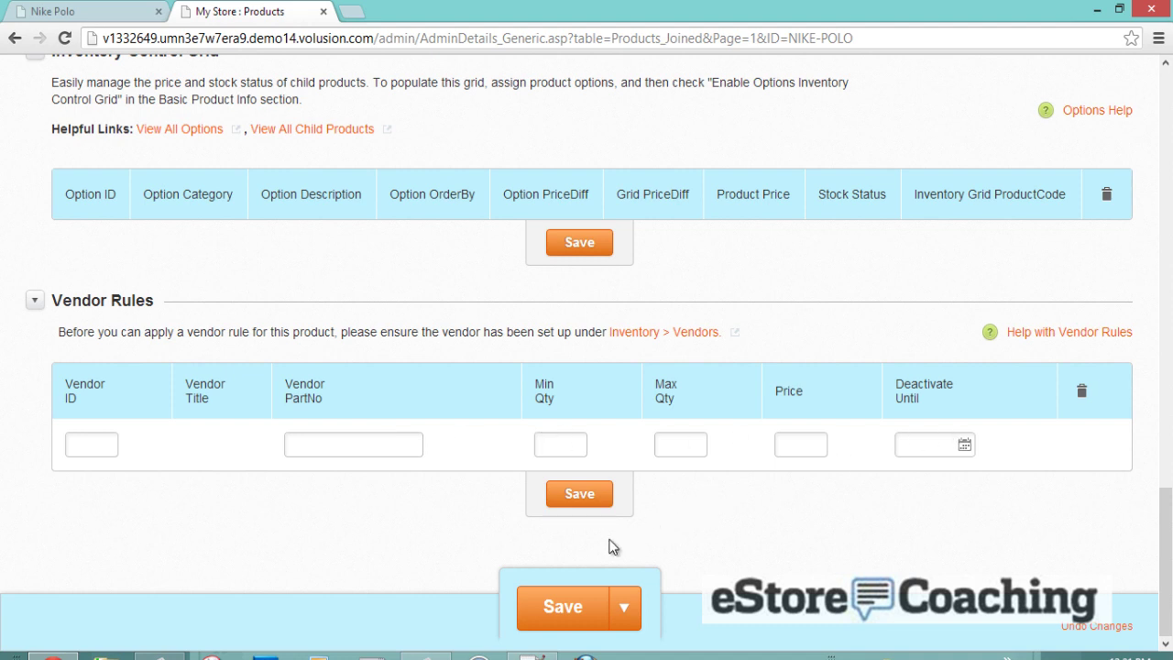
left_click(581, 601)
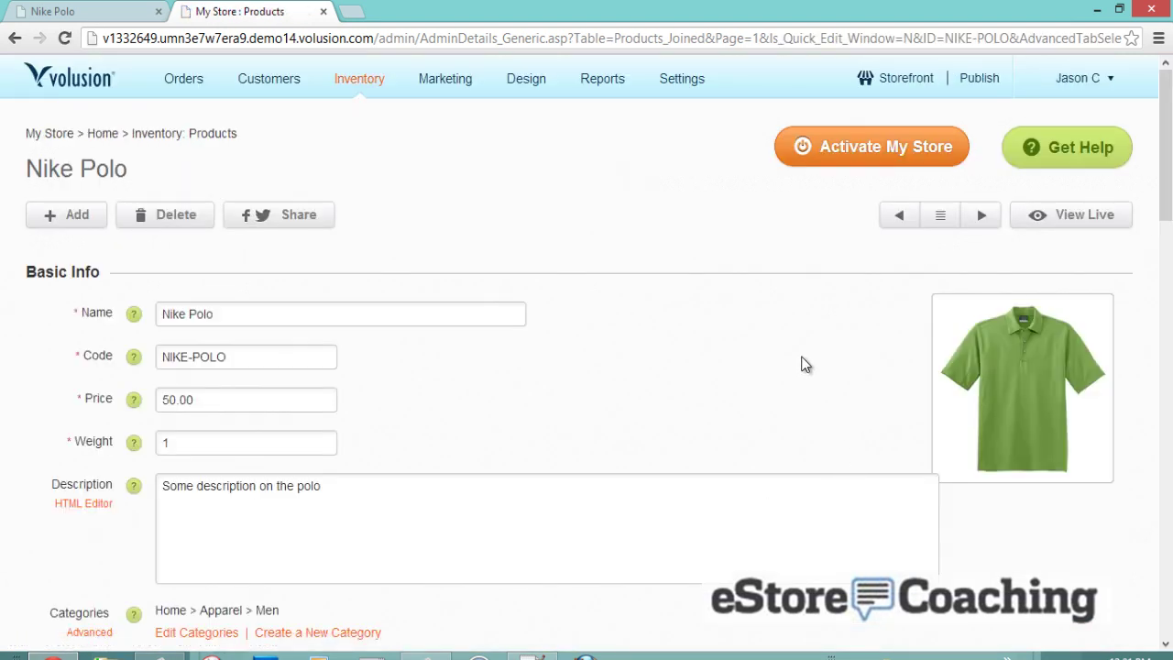
- Open the live storefront in a new tab and close the Quick Start panel
left_click(898, 78)
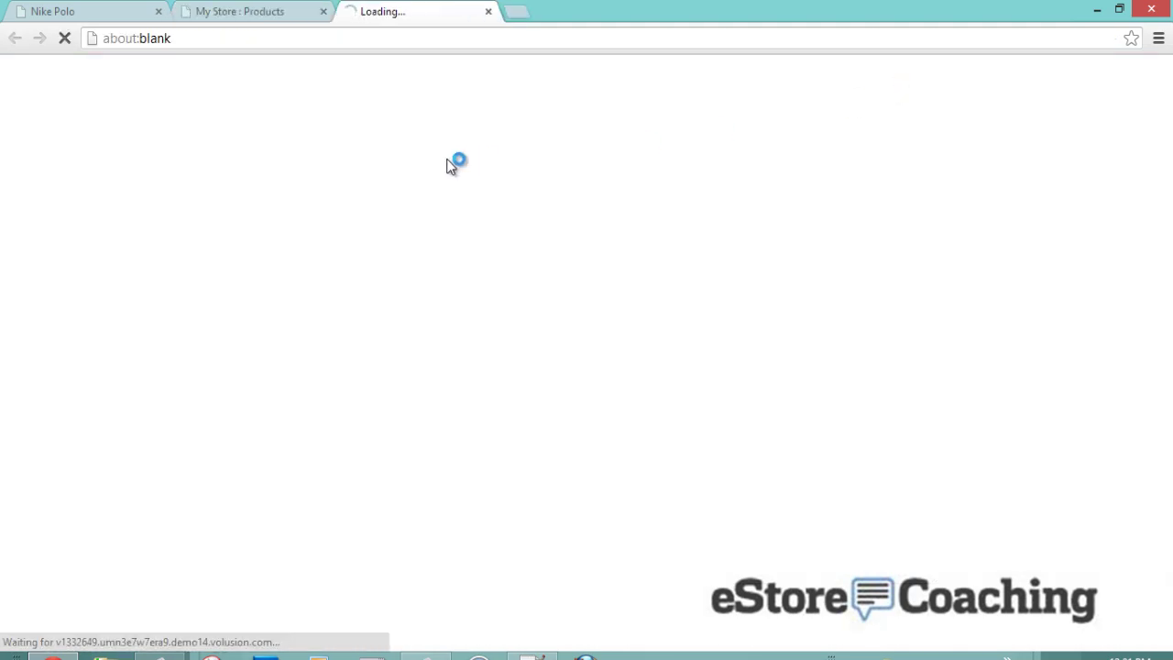
scroll(376, 385, "down", 2)
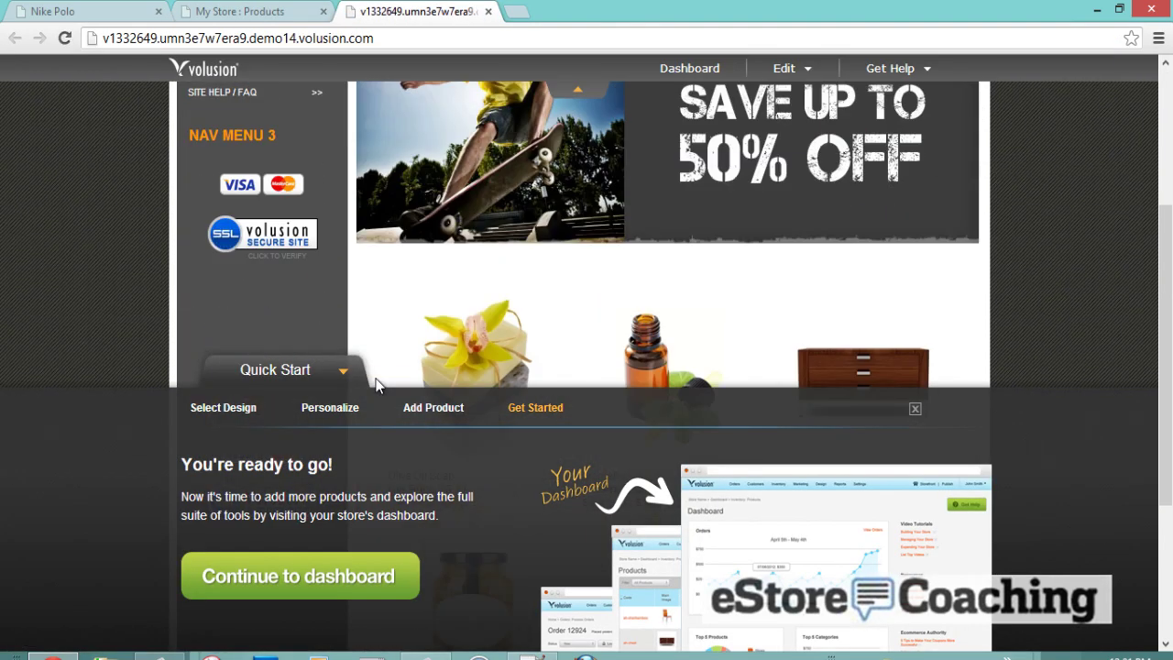
left_click(913, 410)
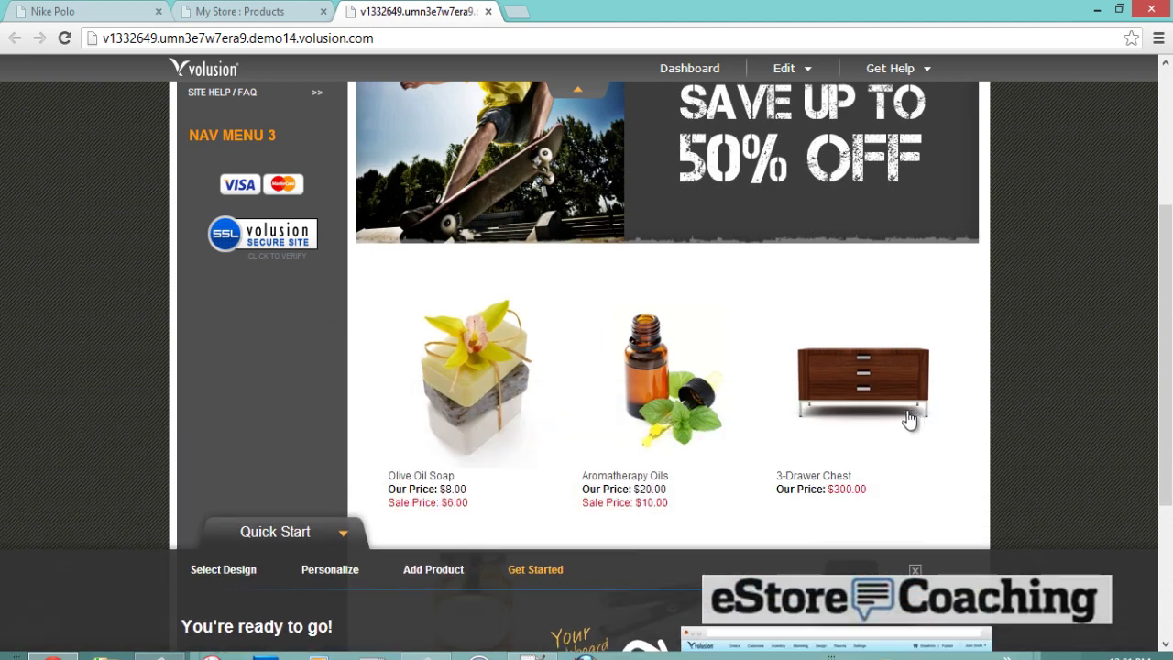
scroll(780, 419, "down", 1)
scroll(714, 408, "up", 3)
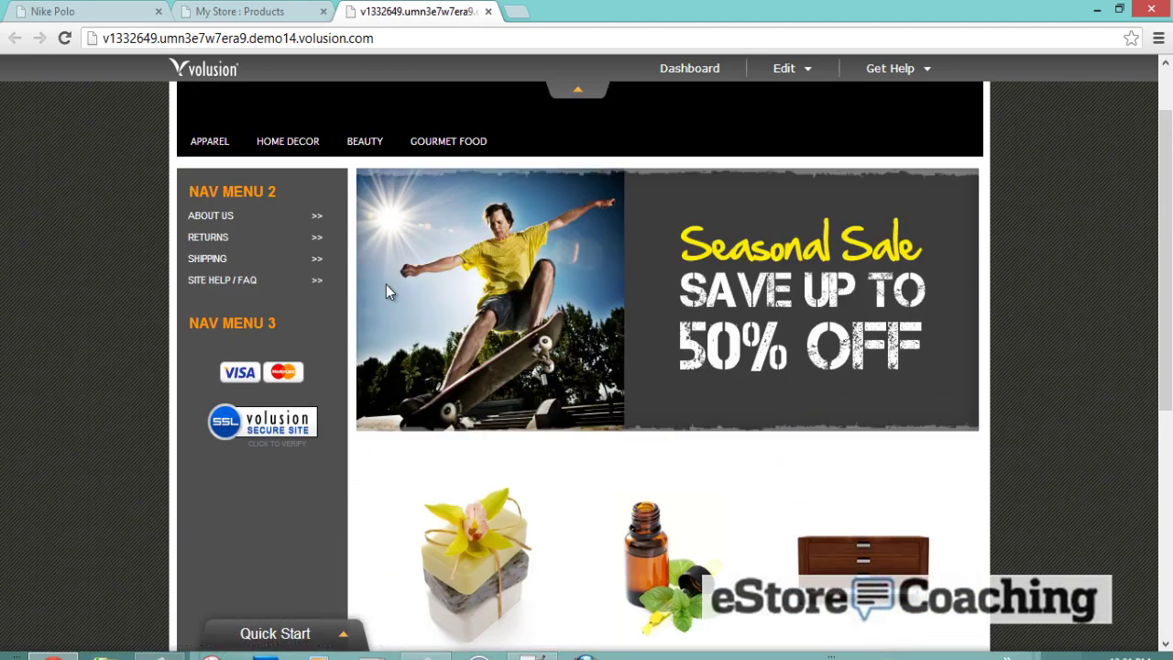
- Browse to Apparel > Men, where the Nike Polo shows $75, $50 and $45 prices
left_click(217, 146)
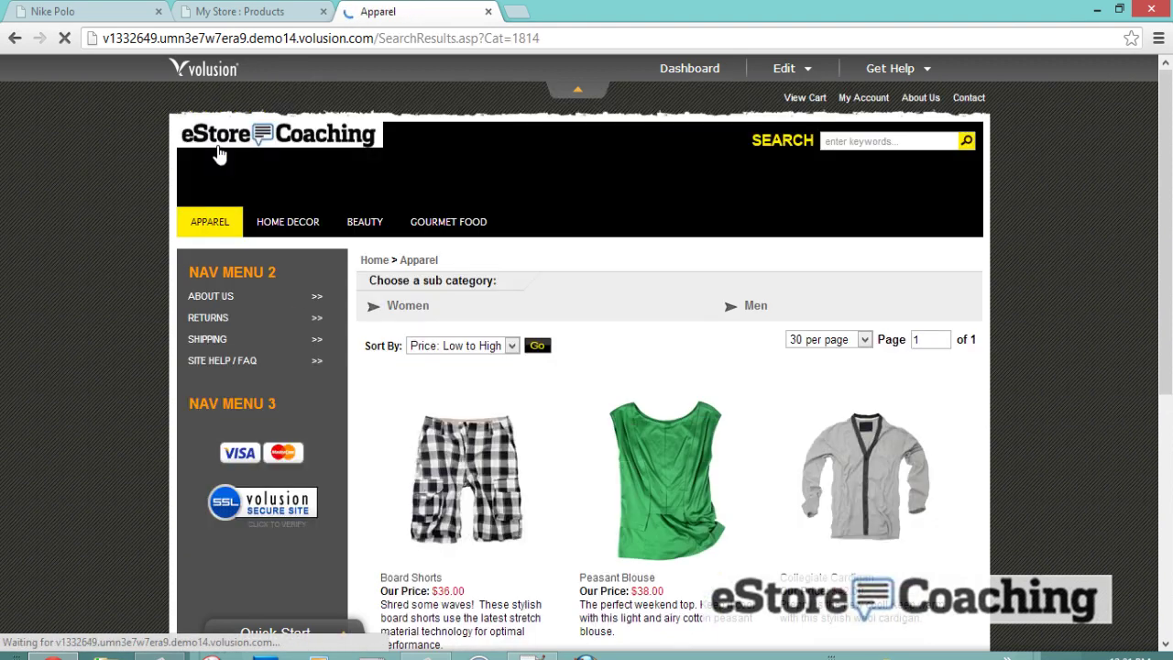
scroll(470, 226, "down", 6)
scroll(479, 230, "up", 5)
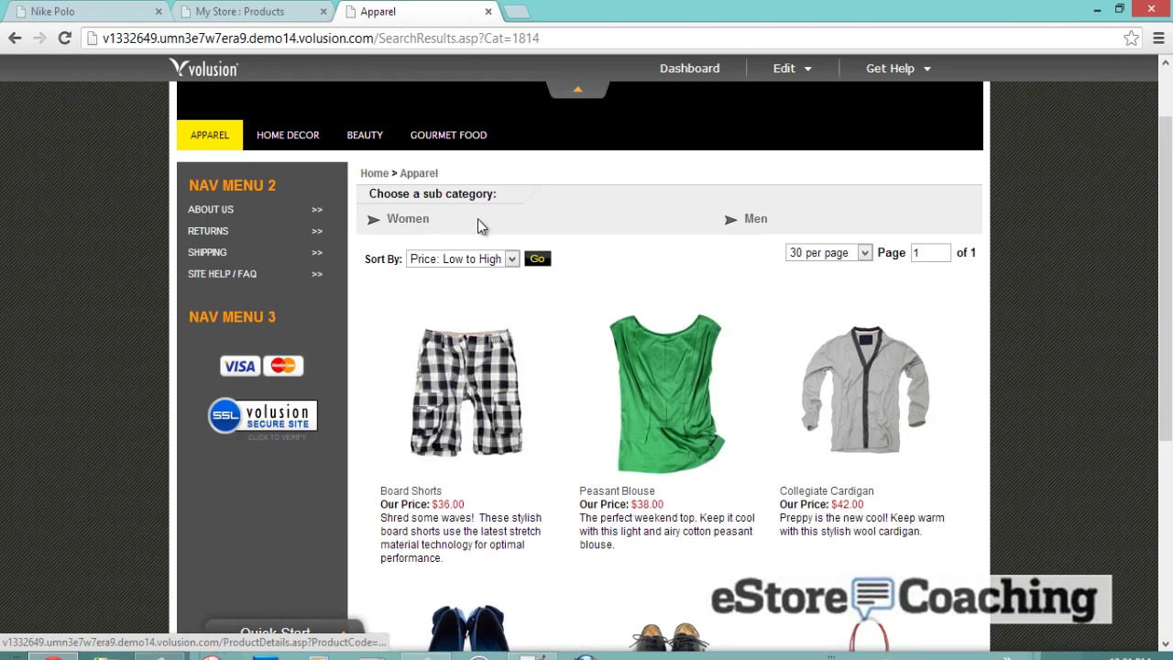
left_click(751, 225)
scroll(760, 229, "down", 1)
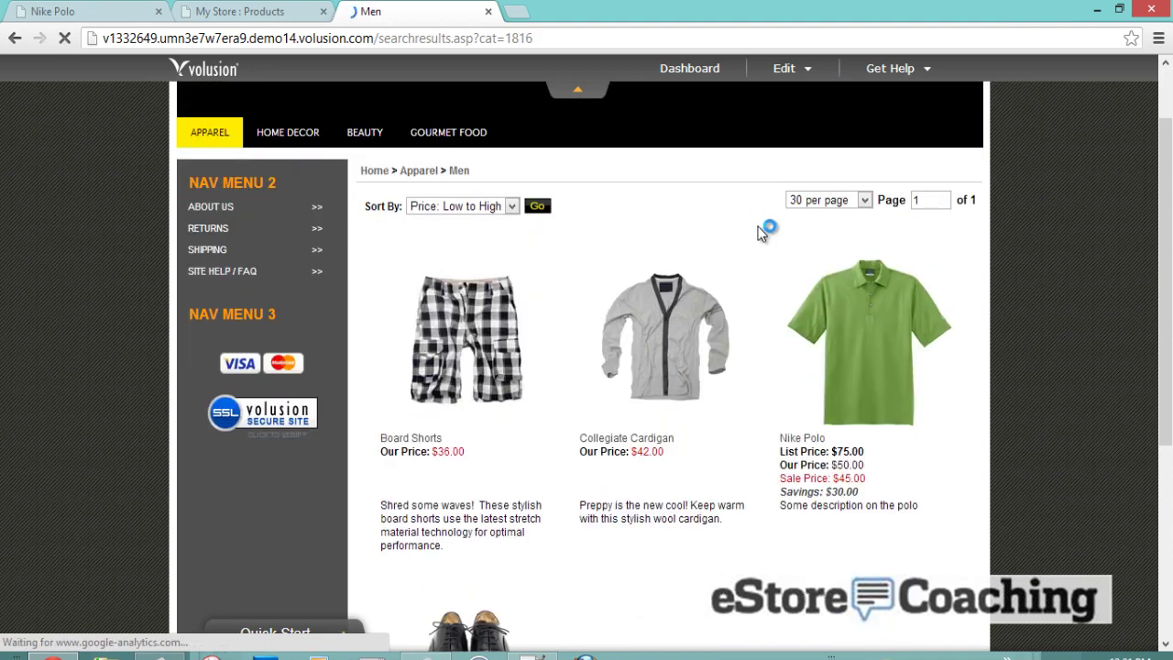
- Open the Nike Polo product page and view its photo at full size
left_click(871, 314)
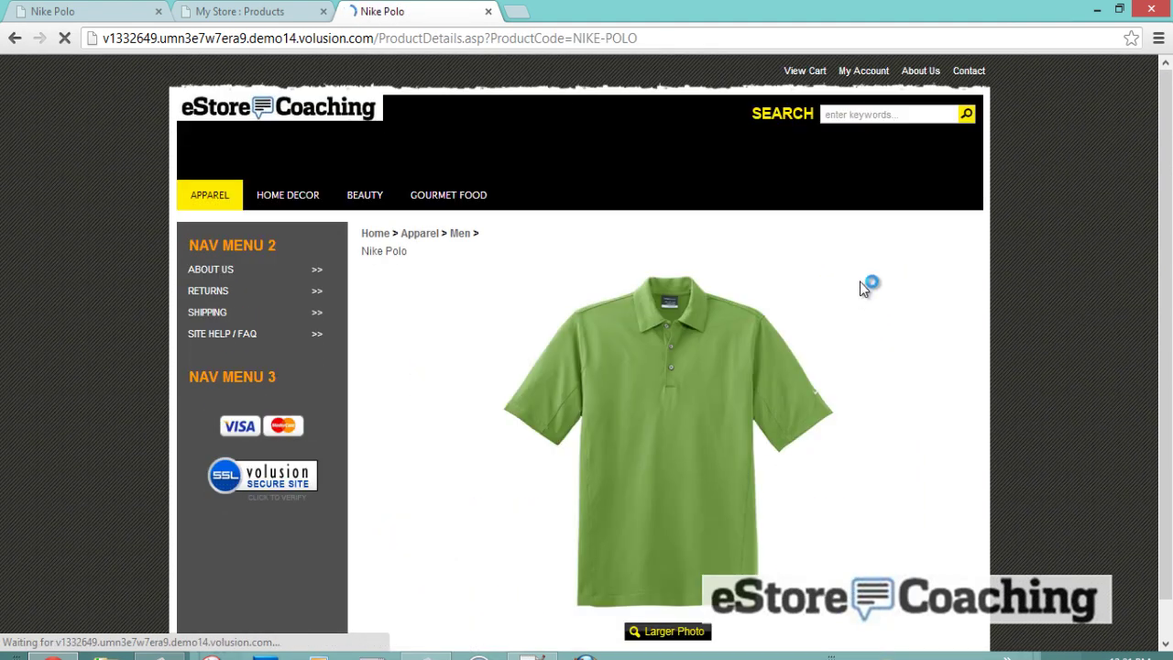
scroll(859, 286, "down", 1)
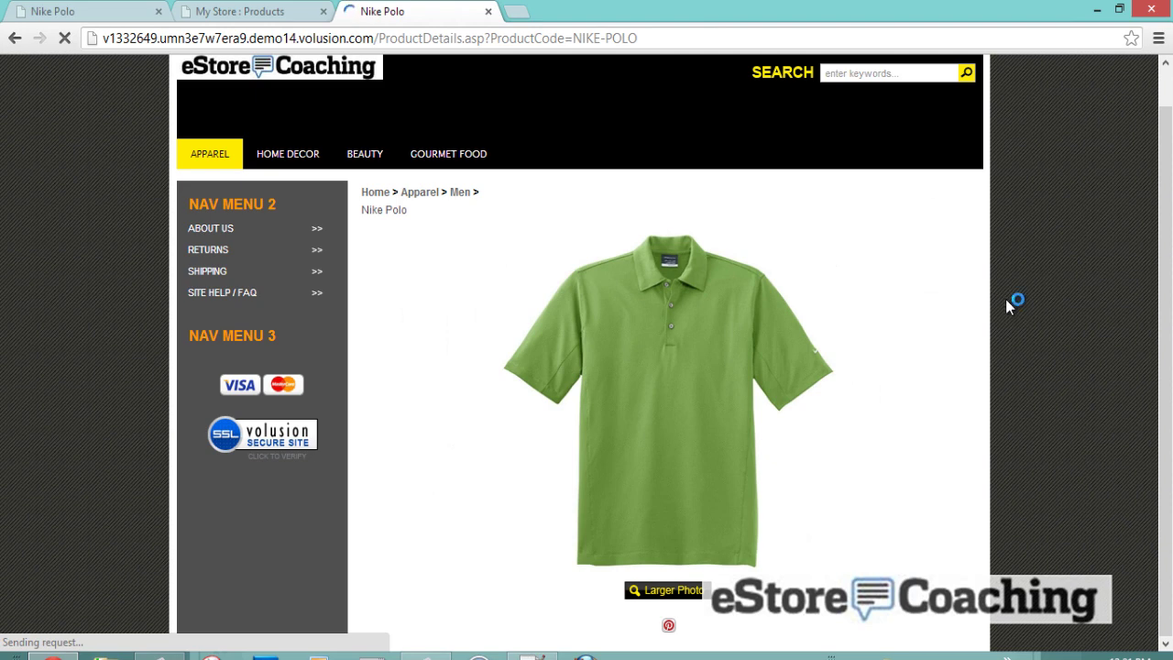
scroll(1044, 288, "up", 1)
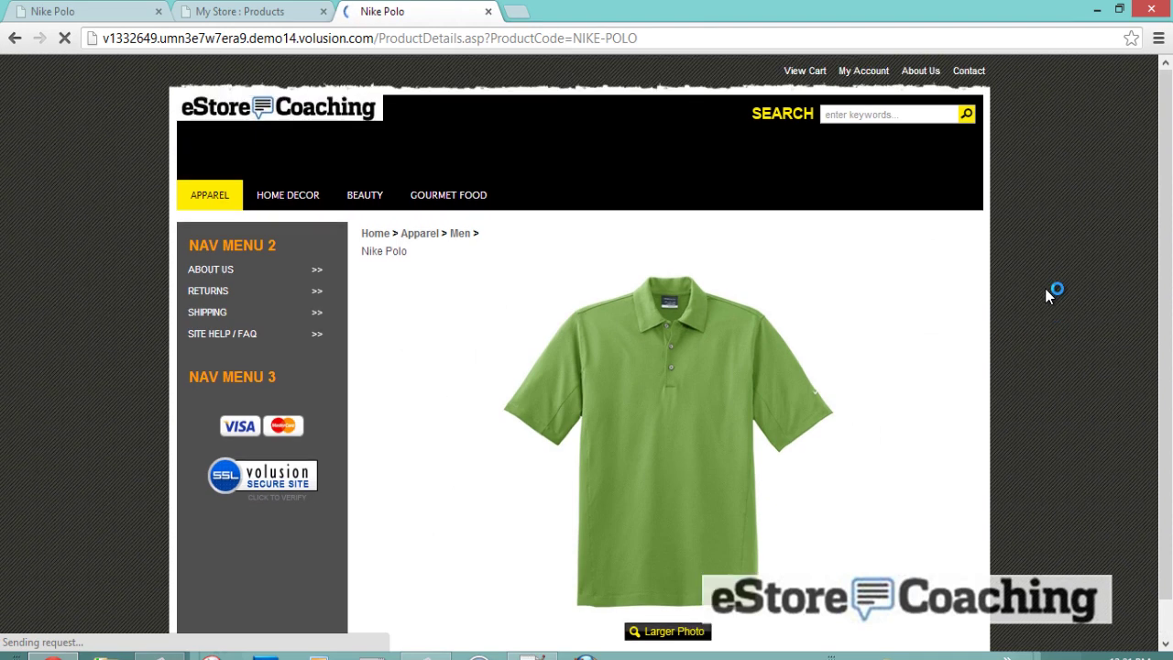
left_click(673, 360)
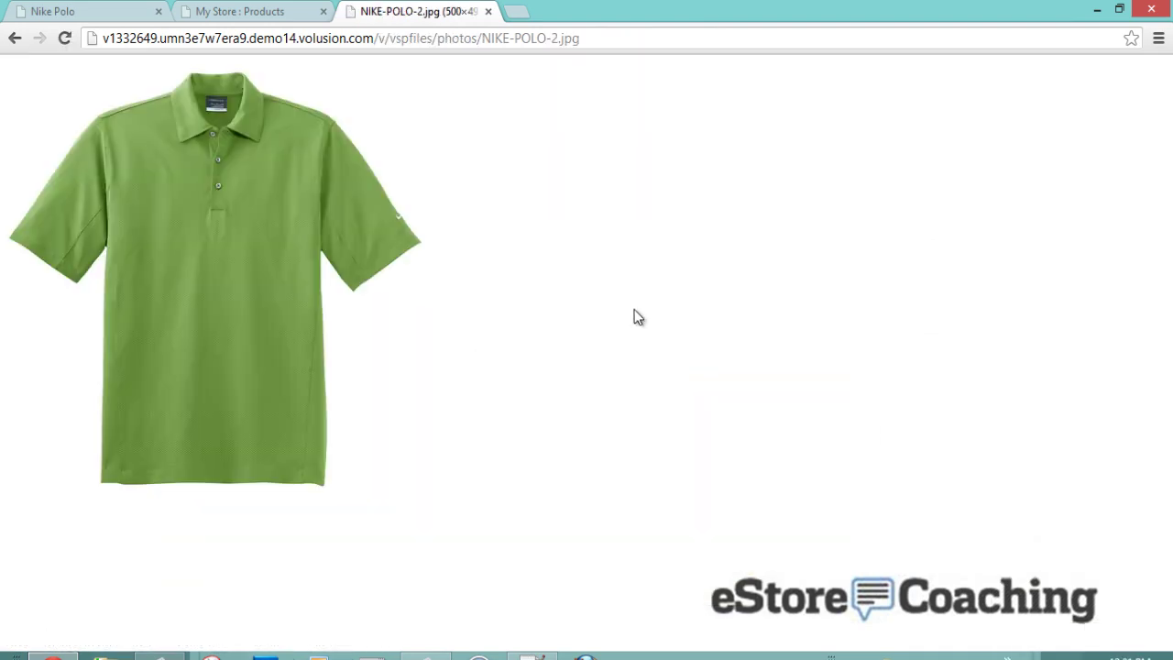
left_click(14, 39)
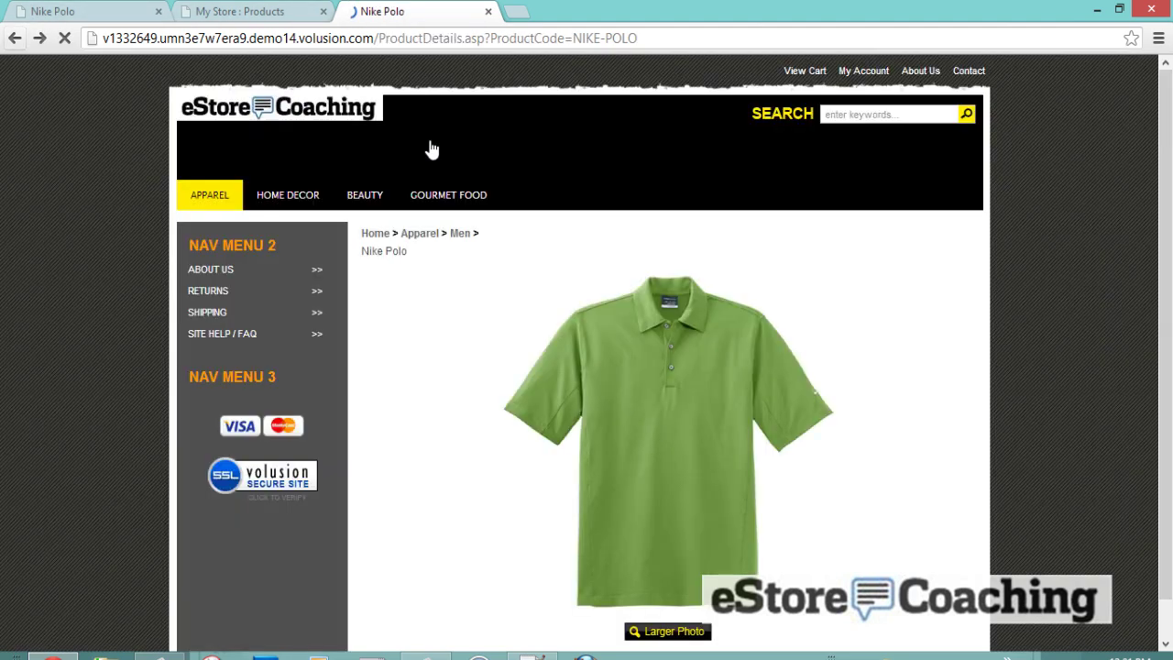
- Check the polo's colour choices, keeping Blue, and its description, then return to the admin editor
scroll(476, 273, "down", 1)
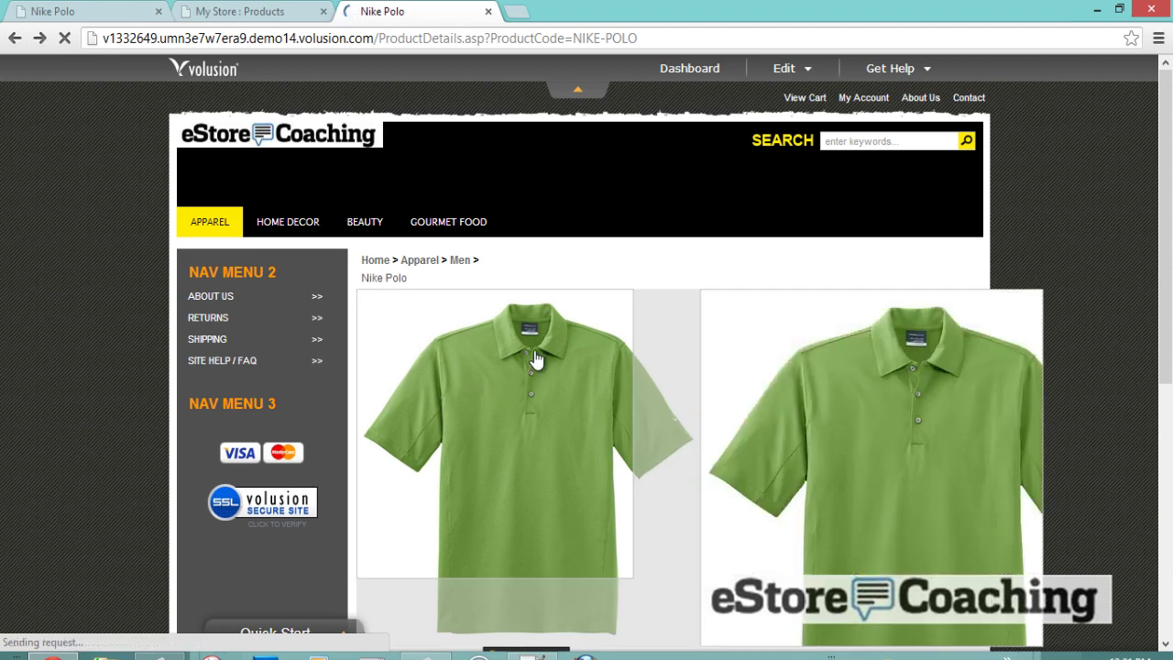
scroll(1041, 307, "down", 1)
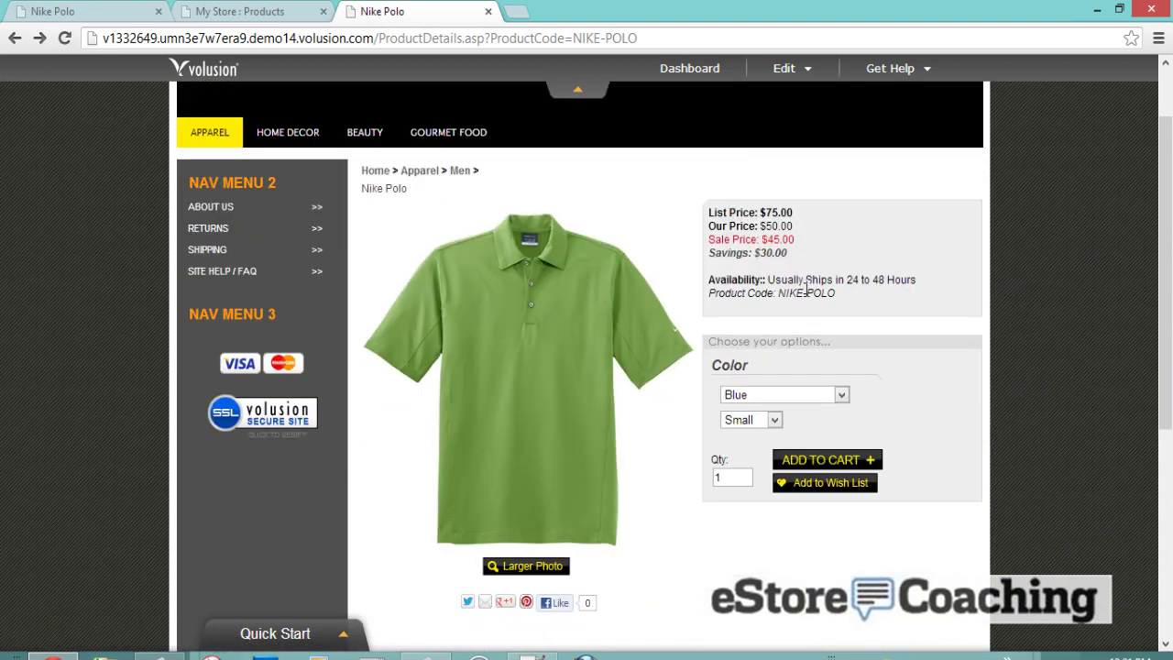
left_click(772, 398)
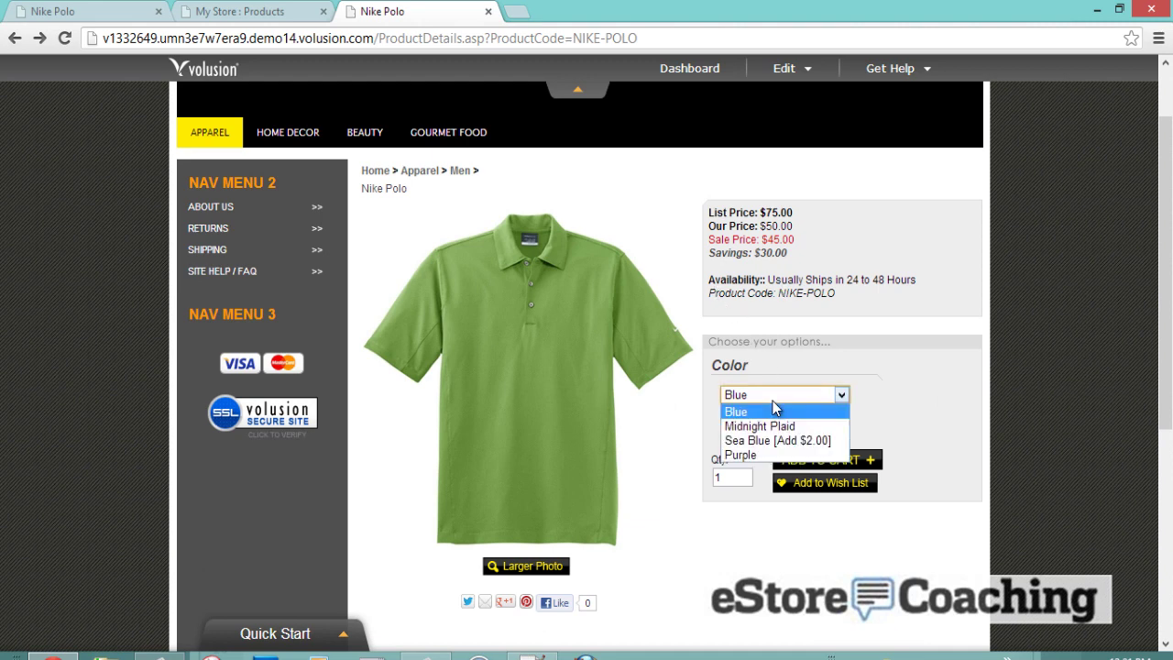
left_click(797, 321)
scroll(797, 321, "down", 4)
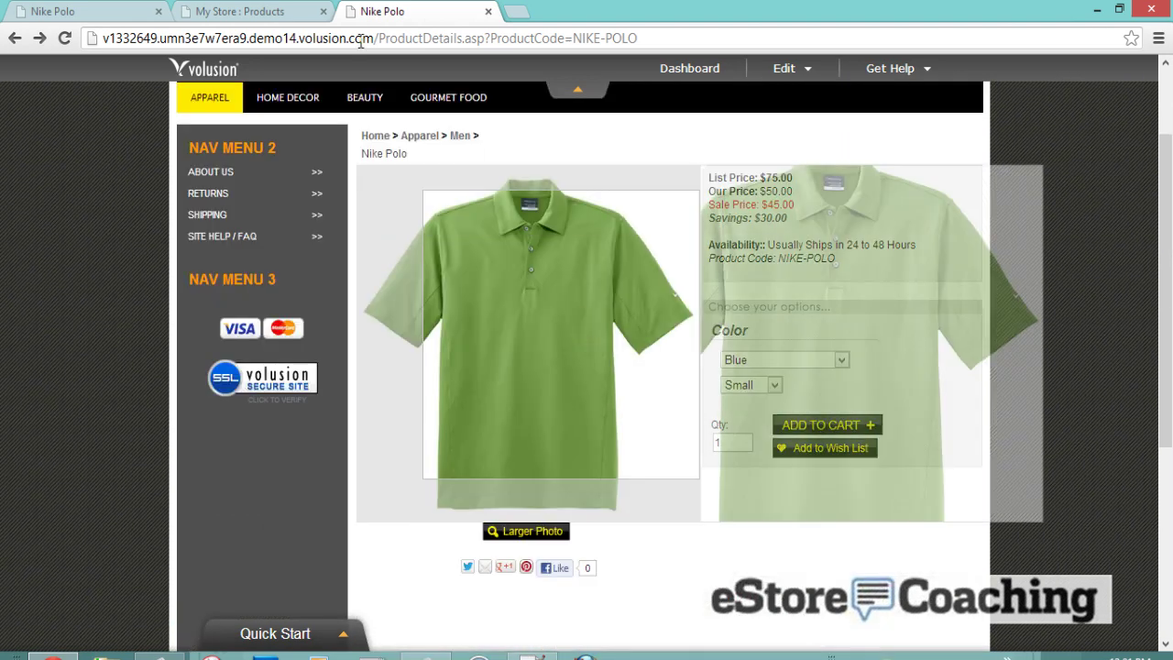
left_click(266, 11)
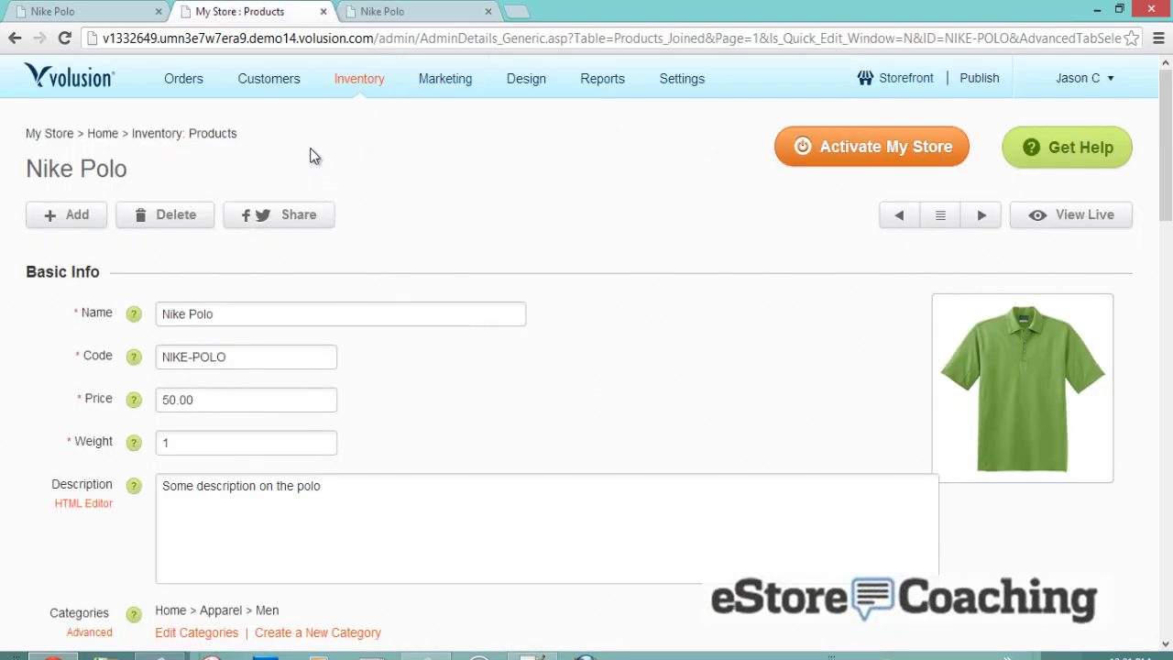
- Open the Standard Export page under Inventory > Import/Export in the store admin
mouse_move(338, 87)
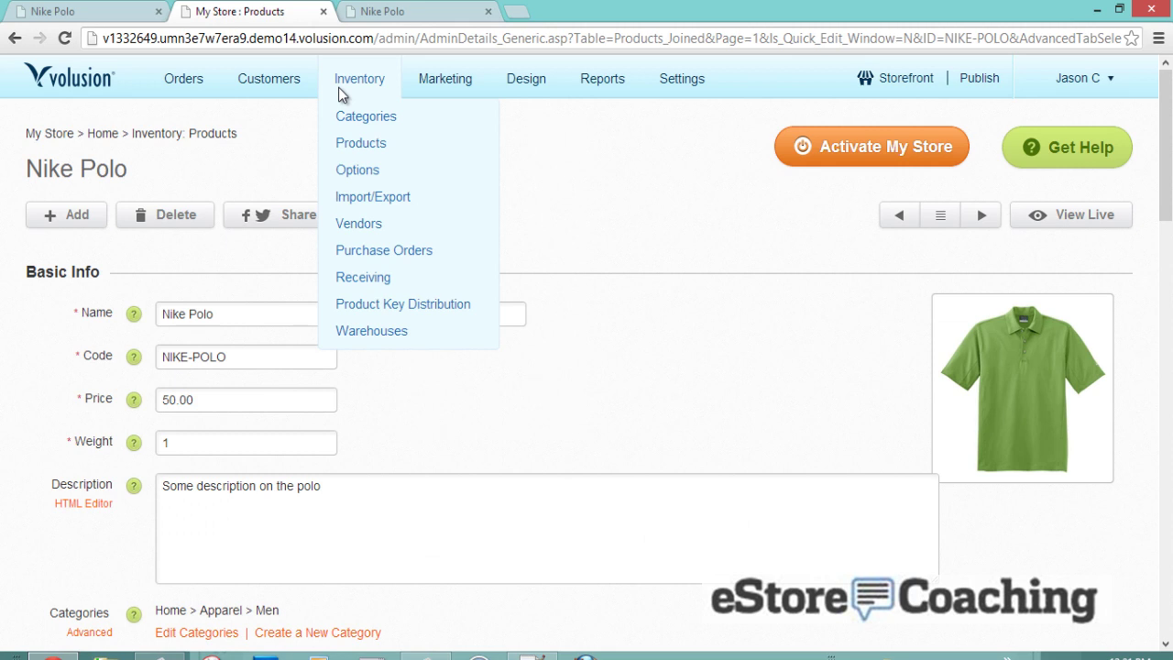
left_click(362, 195)
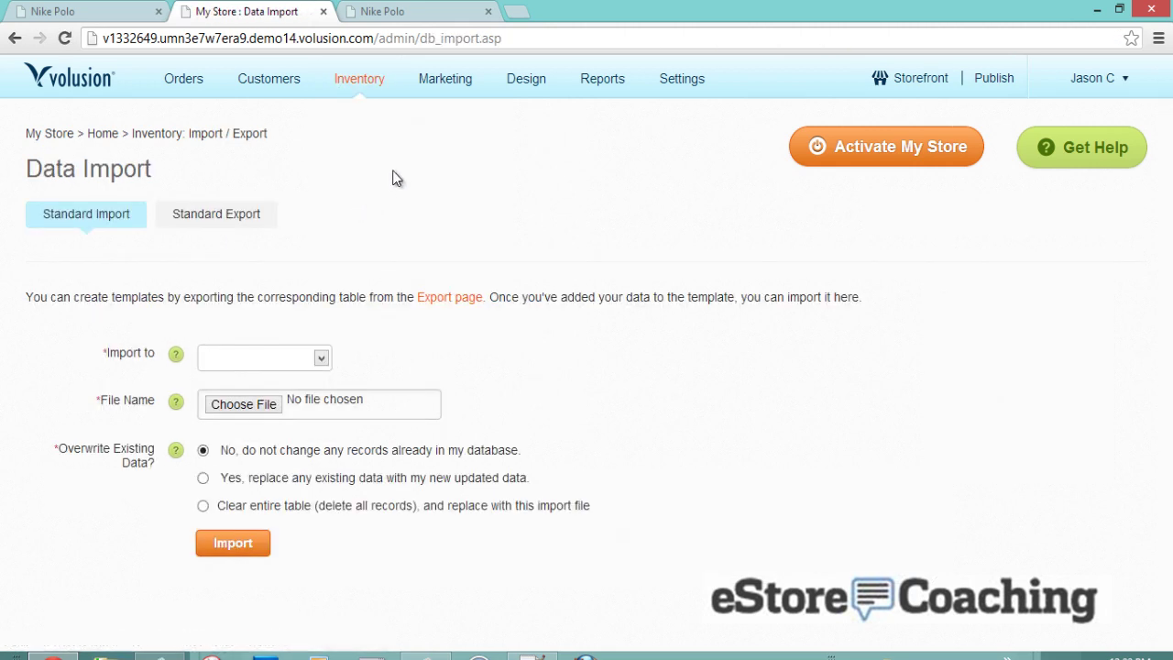
left_click(259, 216)
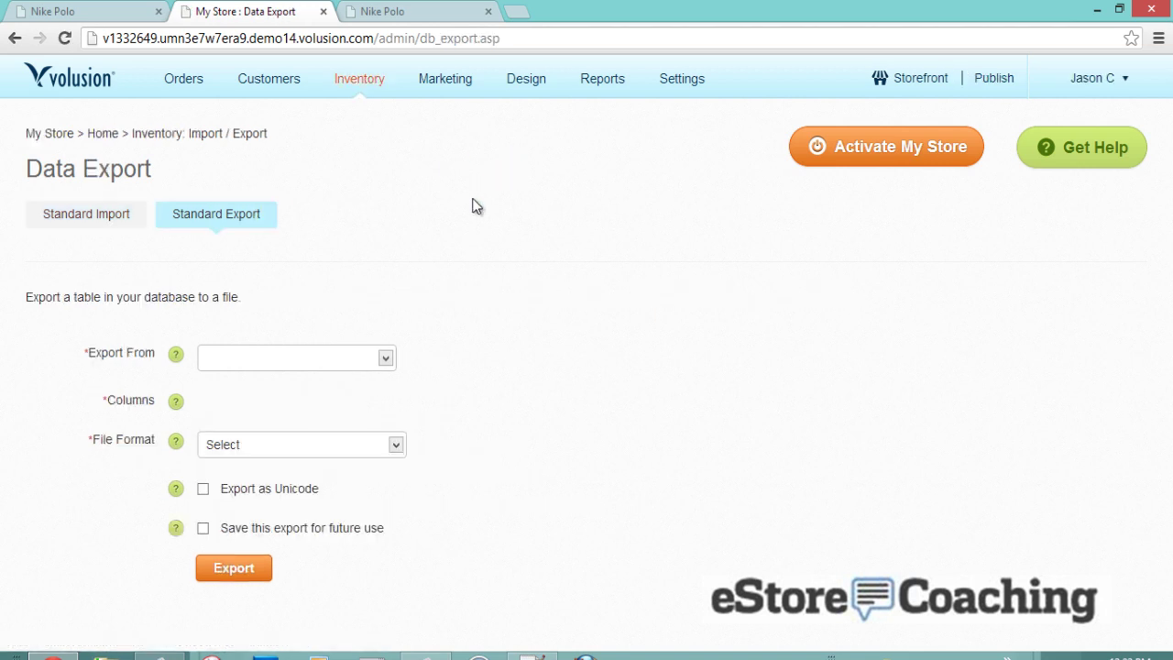
- Choose the Products (32) table to export with all columns checked
left_click(386, 357)
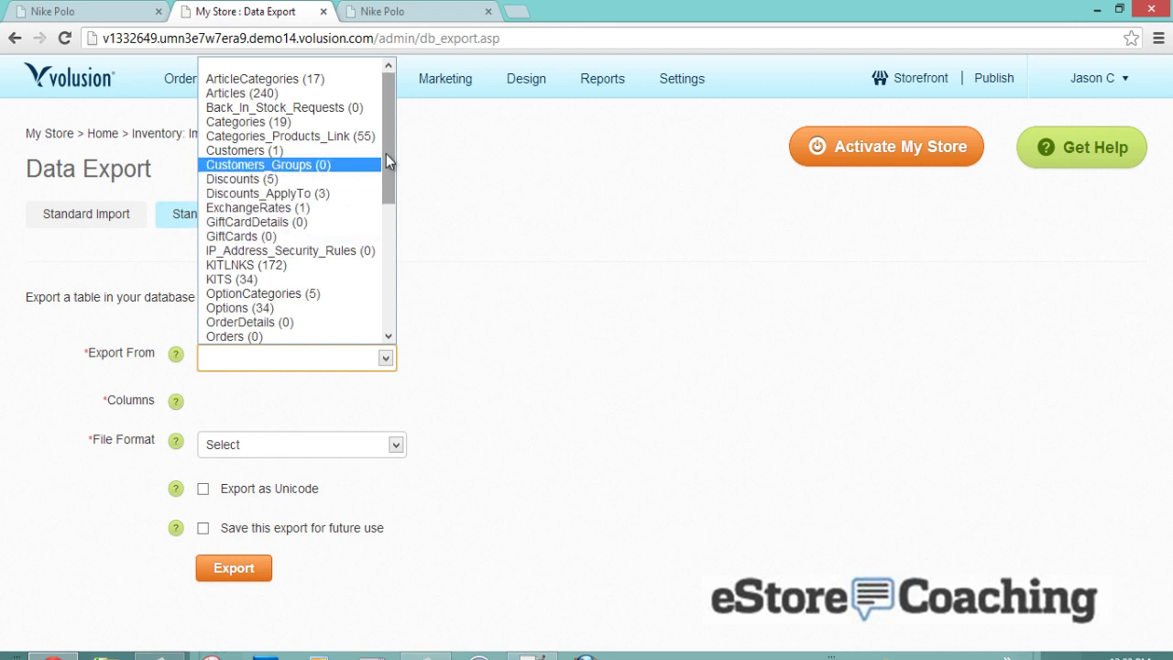
left_click_drag(386, 154, 388, 221)
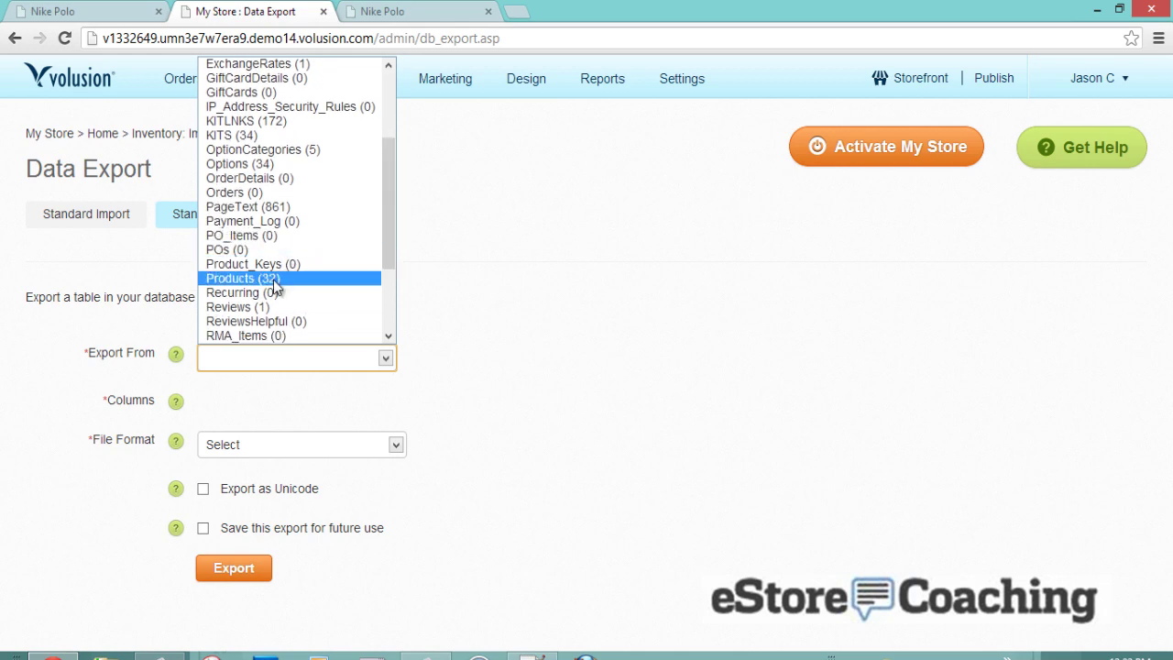
left_click(273, 279)
scroll(380, 278, "down", 3)
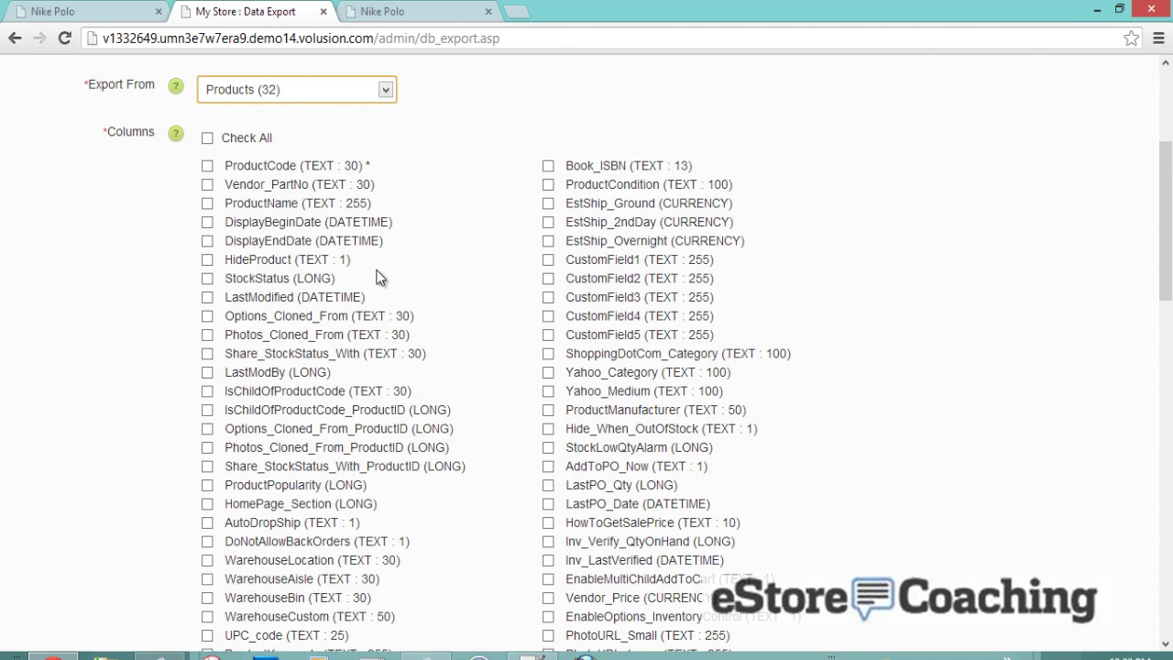
left_click(207, 138)
- Set the file format to CSV - Comma Delimited Text File and run the export
scroll(170, 229, "down", 1)
scroll(169, 229, "down", 9)
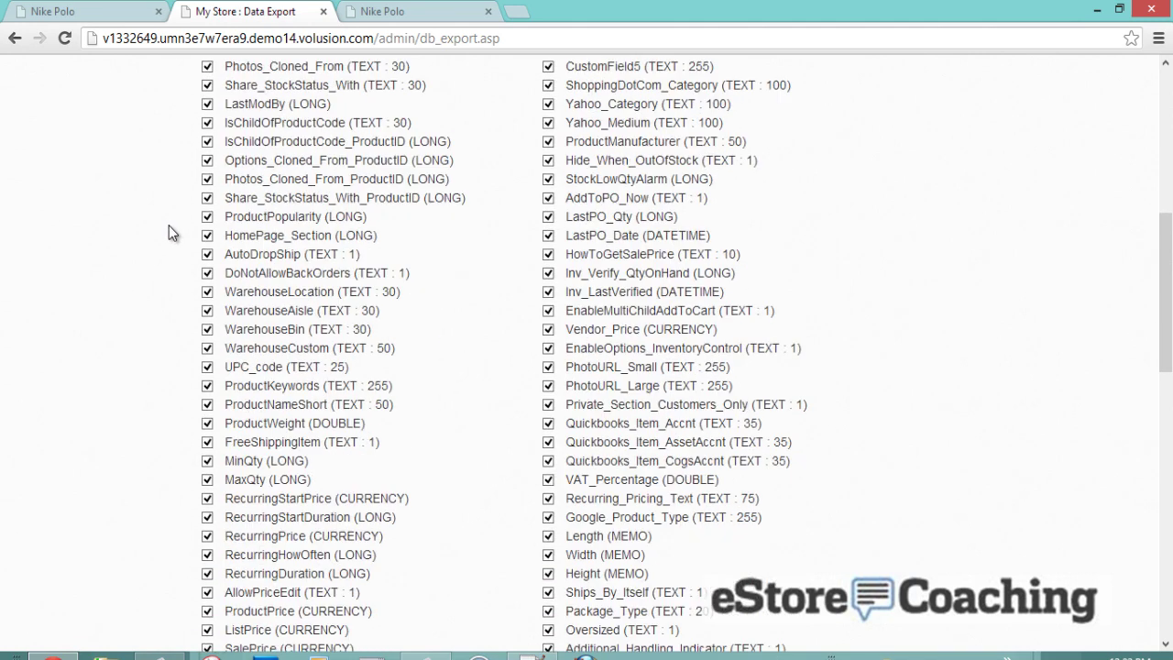
scroll(177, 245, "down", 2)
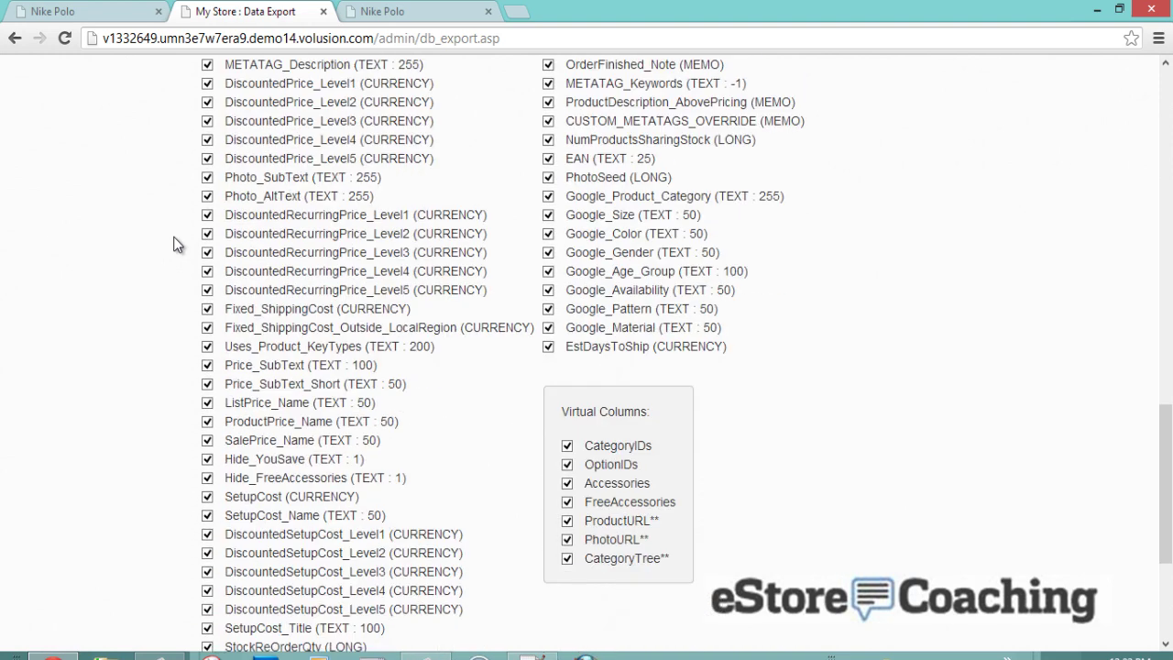
scroll(177, 245, "down", 2)
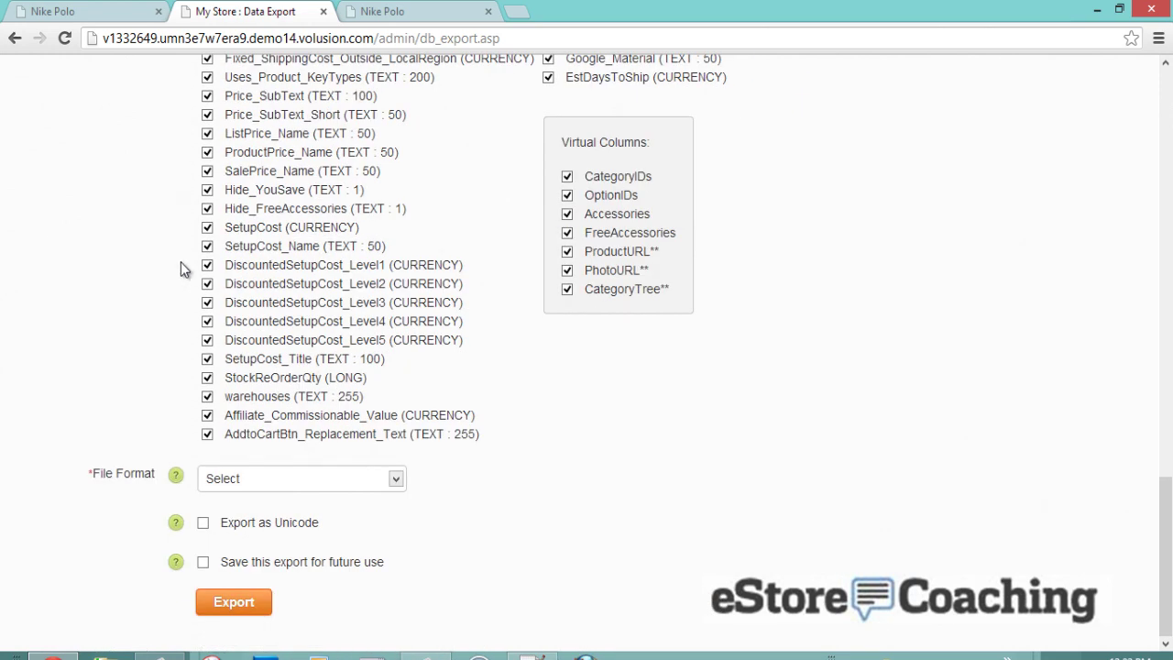
left_click(267, 480)
left_click(277, 517)
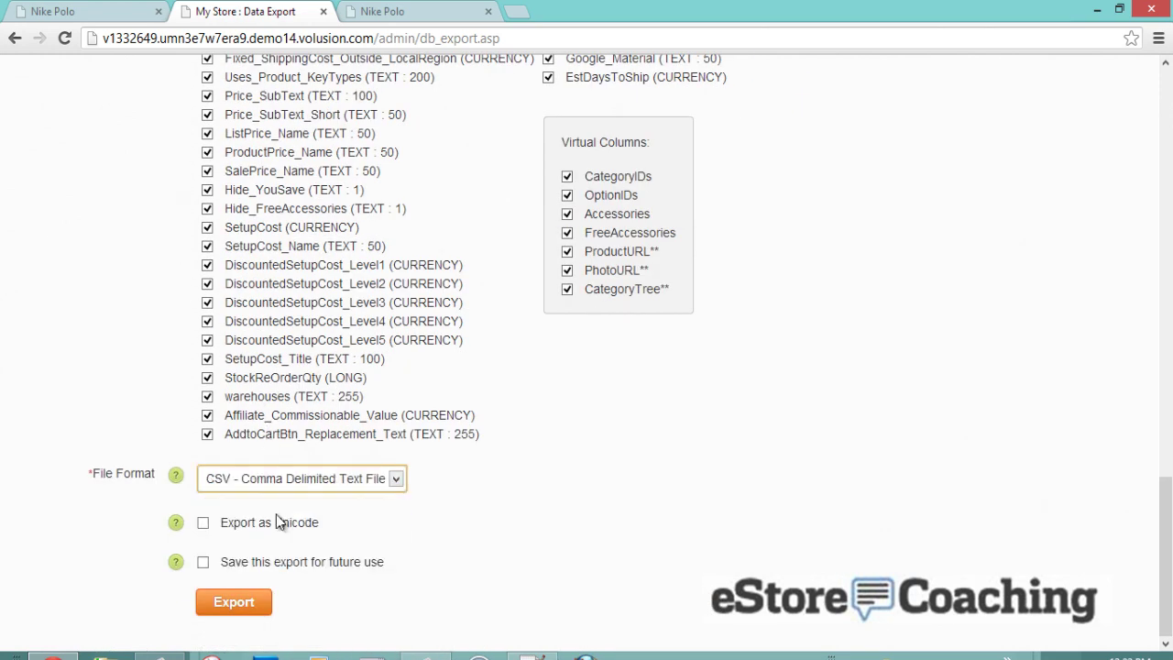
left_click(246, 607)
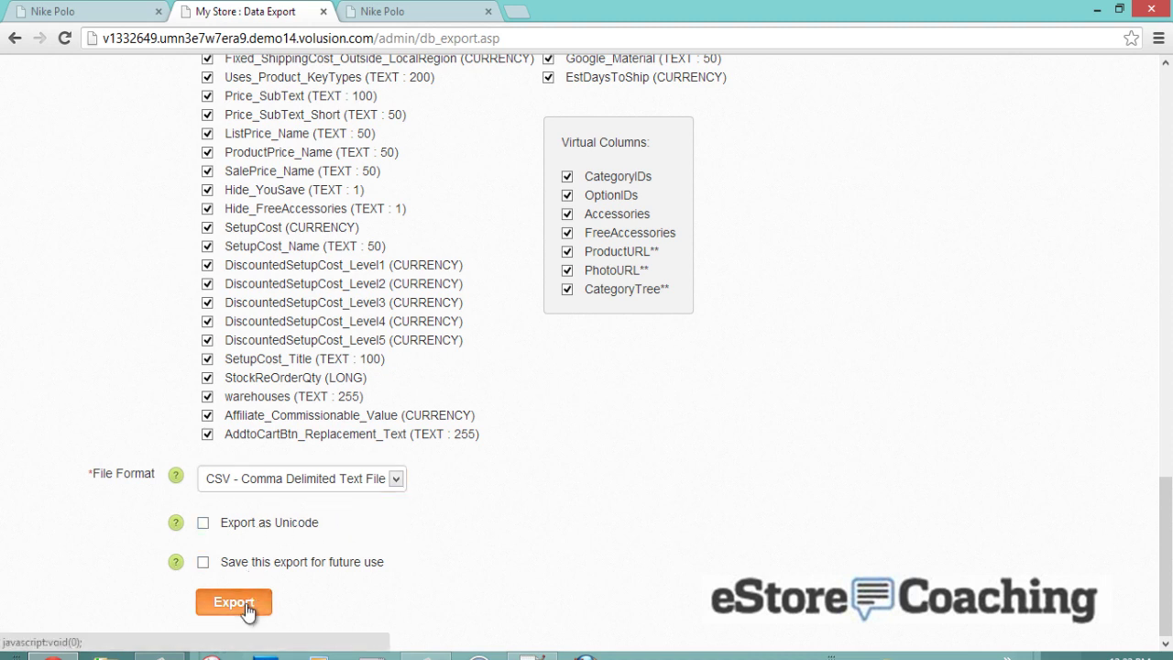
left_click(246, 607)
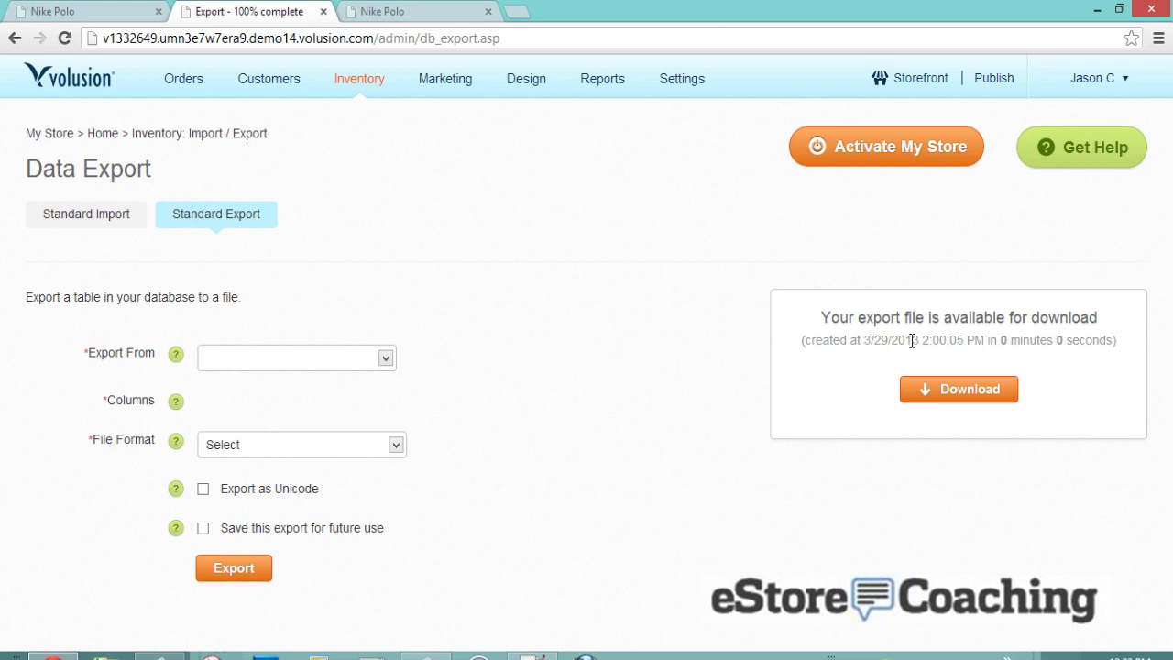
- Download Products_Joined_3YS6YT39XW.csv and open it maximized in Excel
left_click(938, 383)
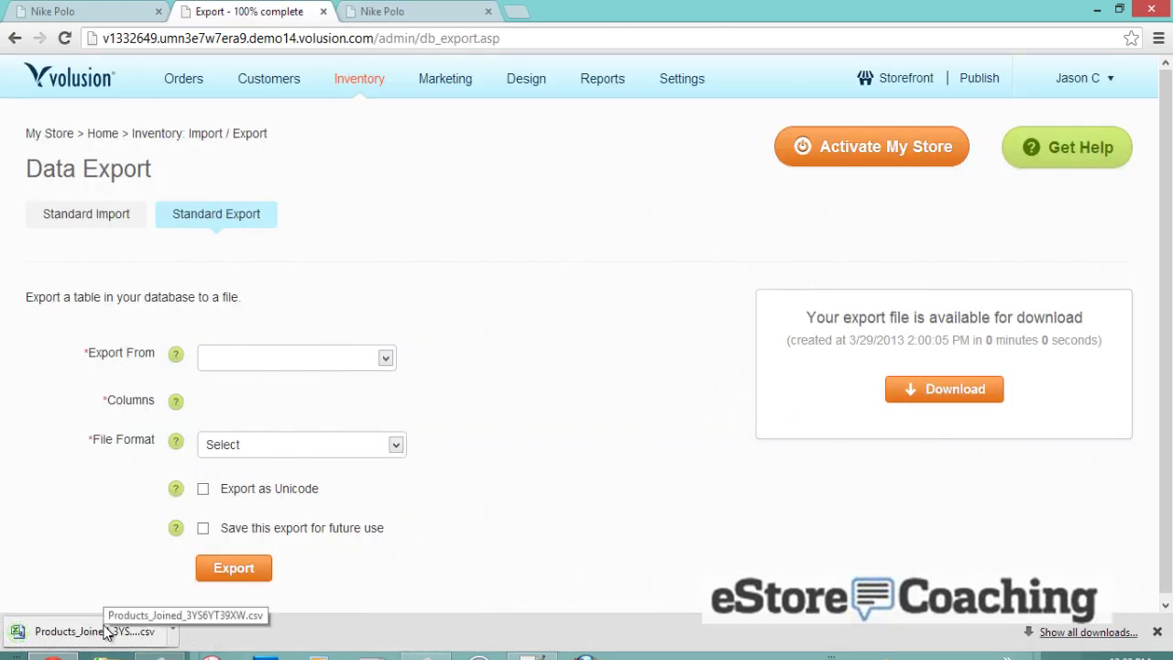
left_click(105, 630)
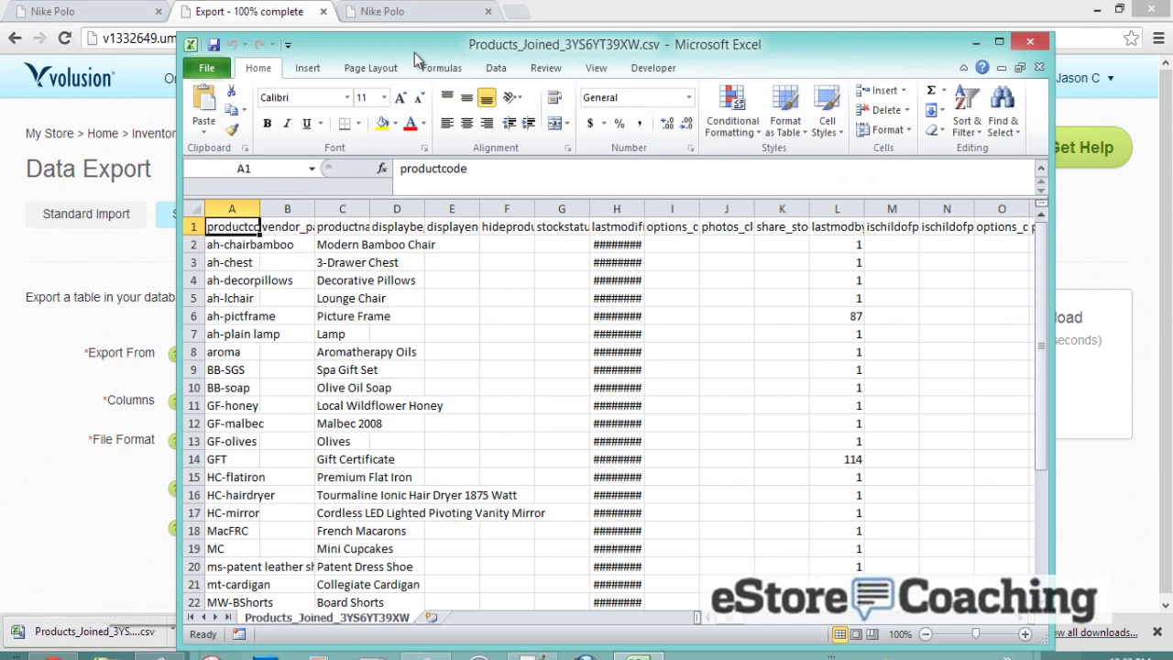
double_click(416, 39)
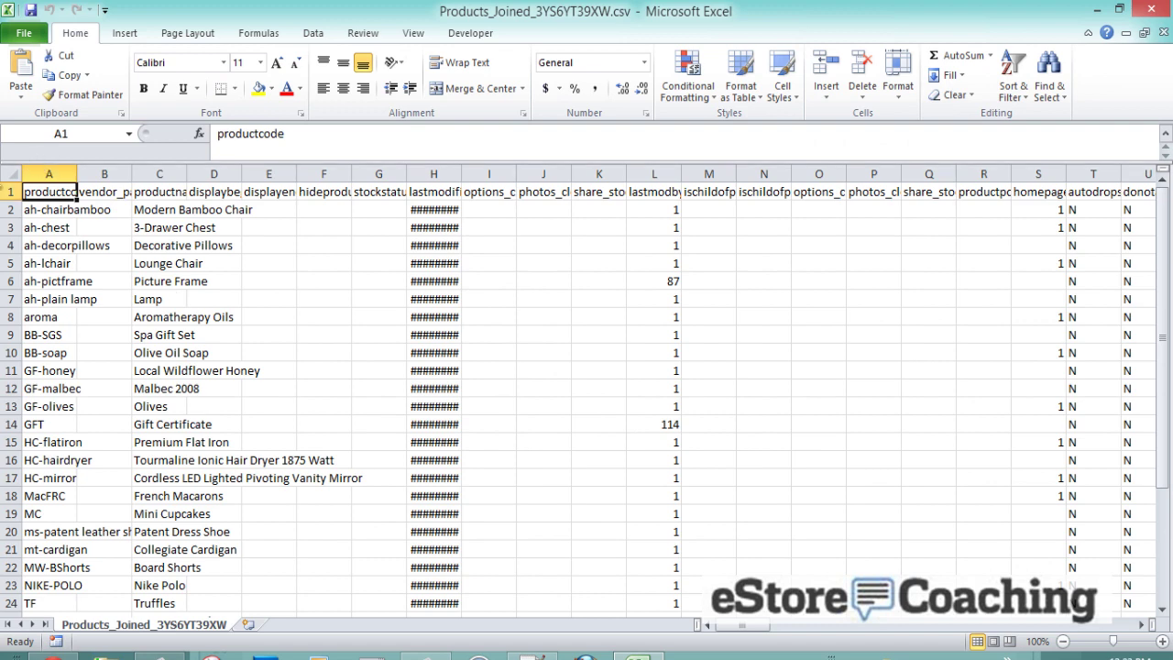
- Freeze the top header row of the product sheet
left_click(11, 190)
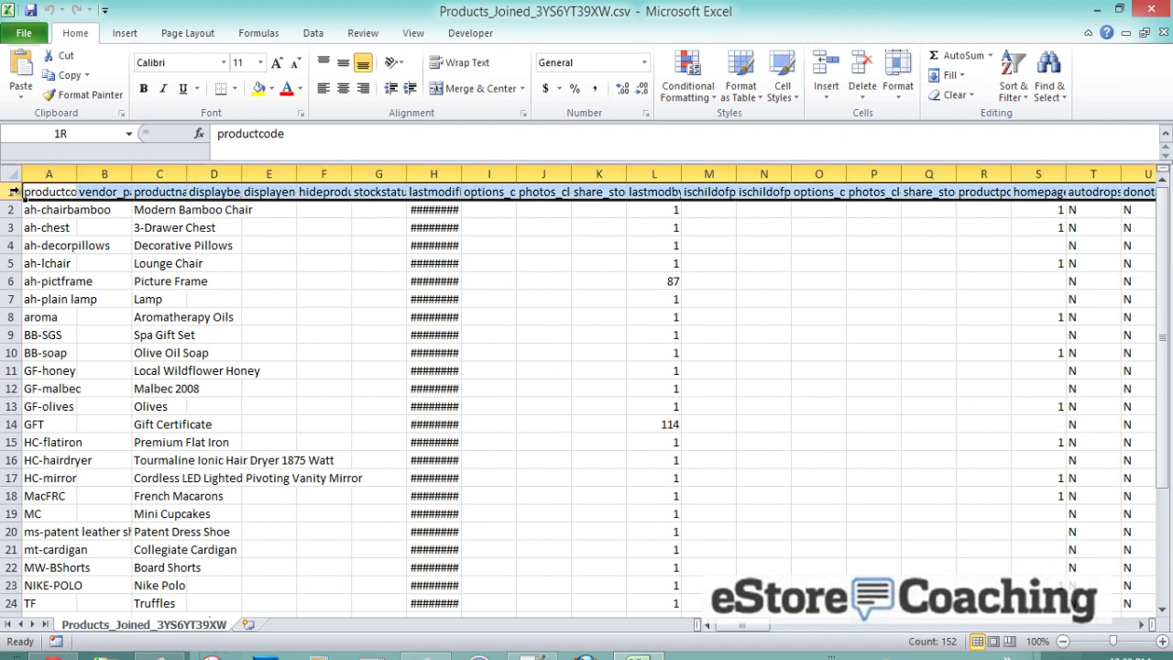
left_click(431, 34)
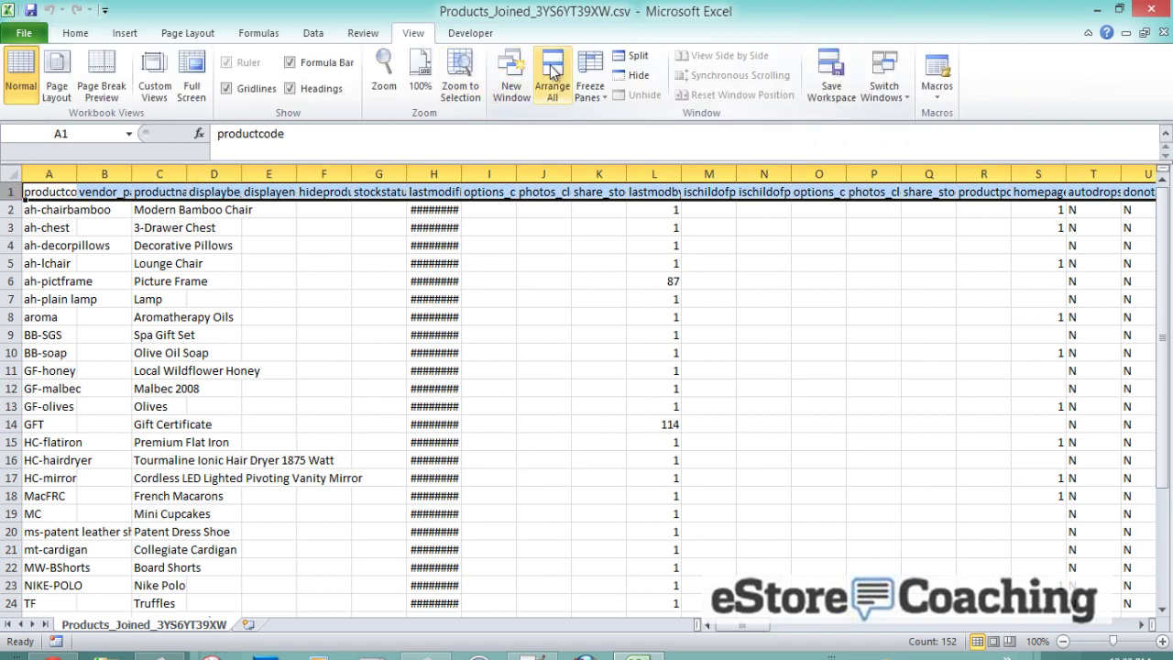
left_click(590, 73)
left_click(632, 156)
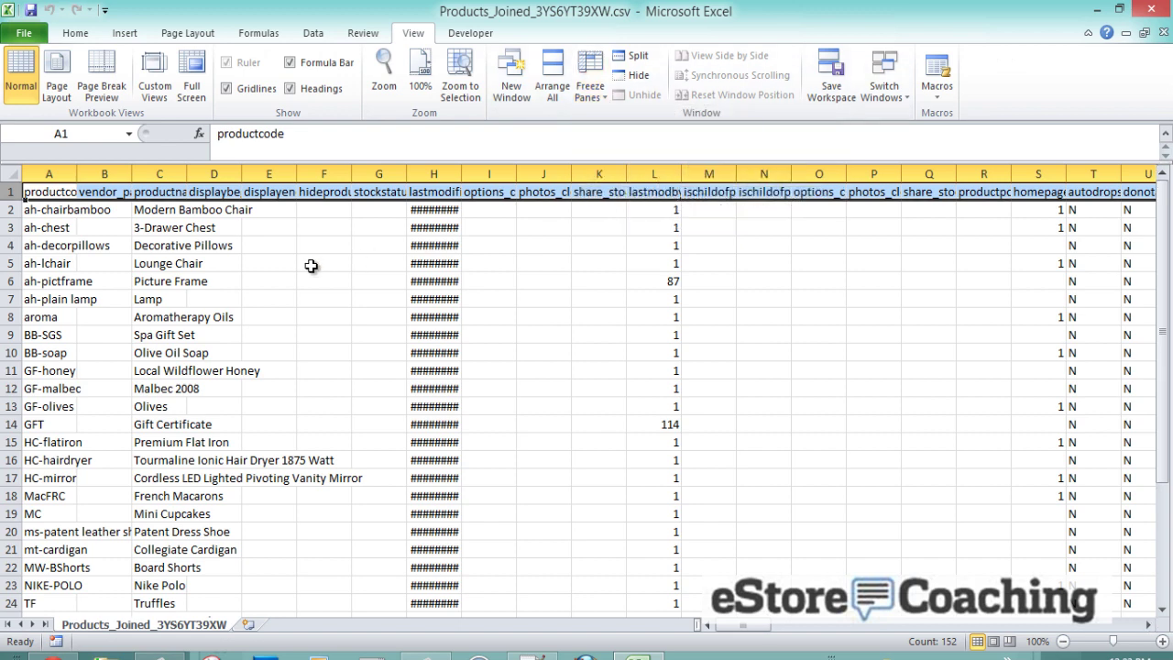
left_click(310, 264)
scroll(309, 265, "down", 6)
scroll(308, 267, "down", 1)
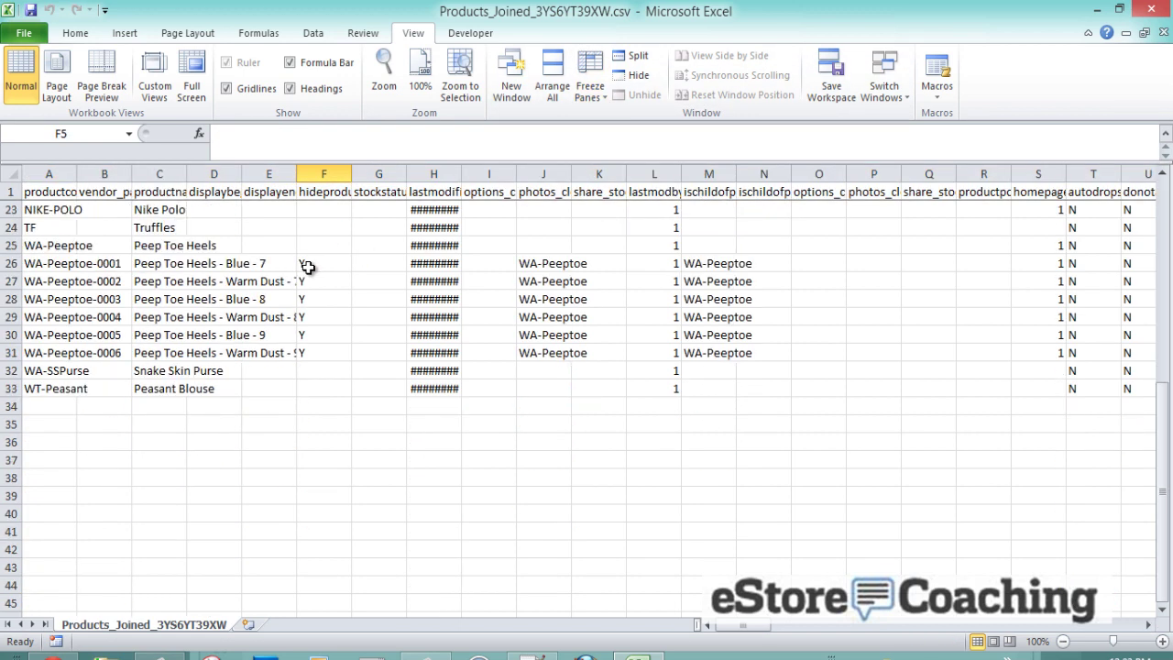
scroll(308, 266, "up", 1)
- Review the Nike Polo row field by field out to column BX, then minimize Excel
left_click(161, 262)
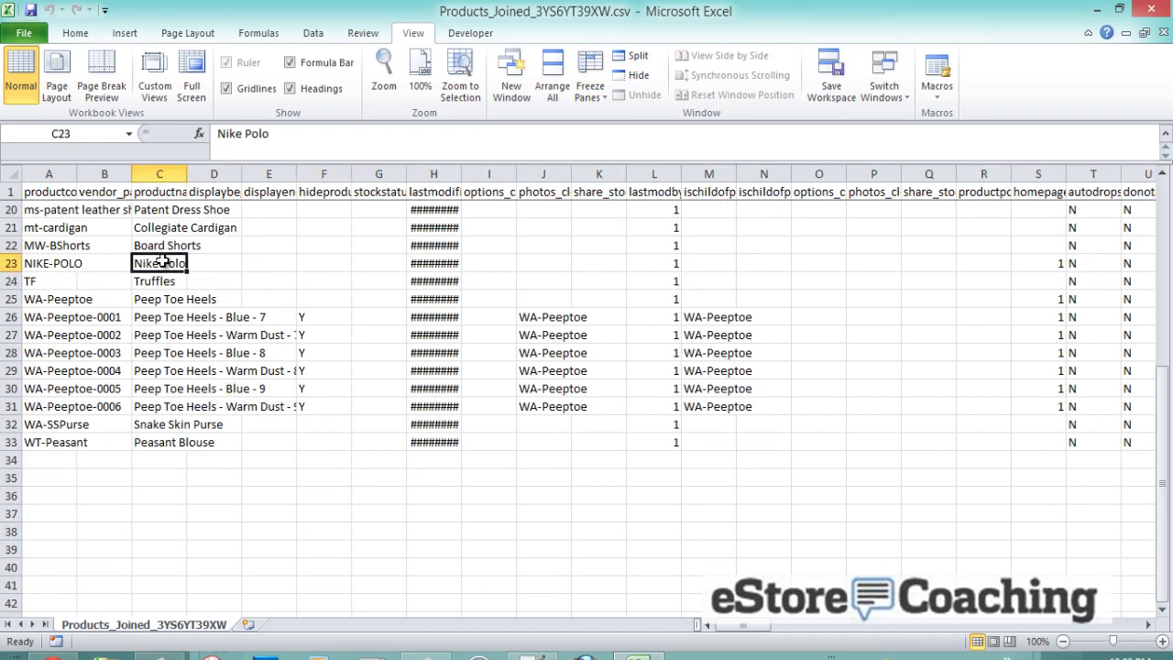
key("Right")
key("Right")
key("Right")
key("Right")
key("Right")
key("Right")
key("Right")
key("Right")
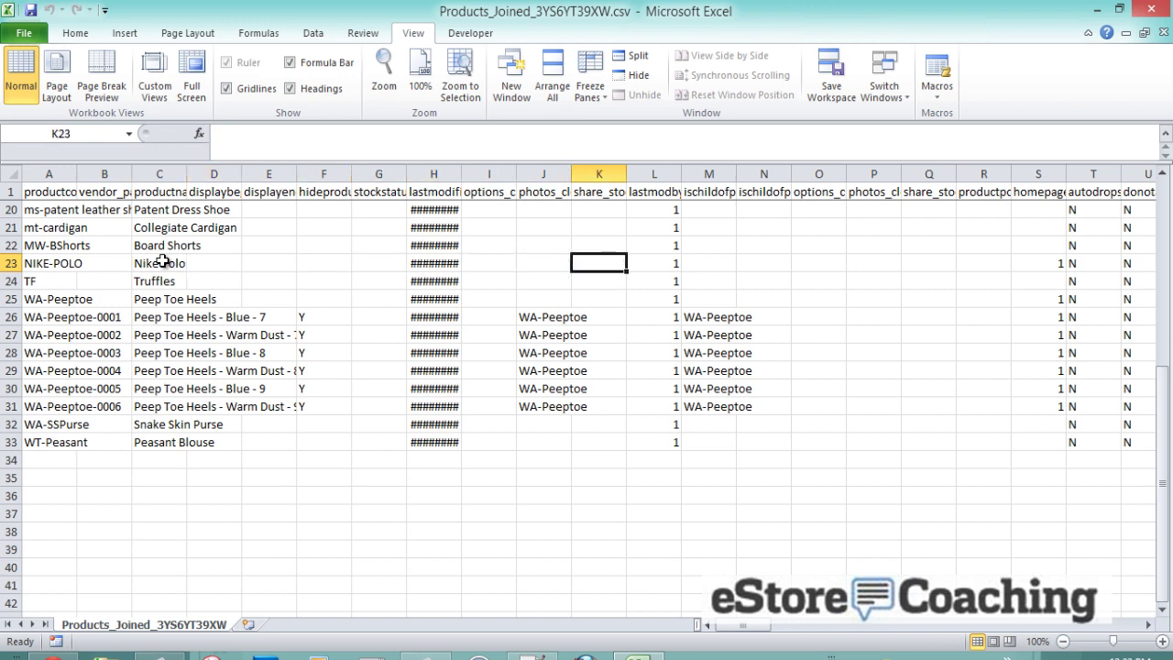
key("Right")
key("Right")
key("Right")
key("Right")
key("Right")
key("Right")
key("Right")
key("Right")
key("Right")
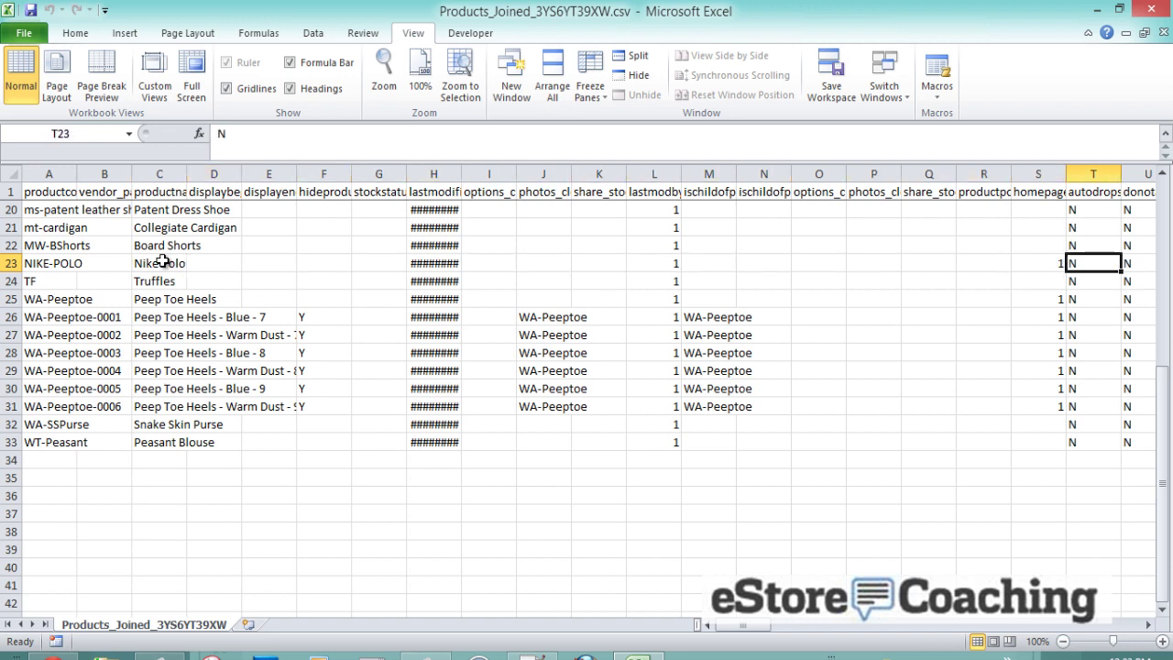
key("Right")
key("Right")
key("Right")
key("Right")
key("Right")
key("Right")
key("Right")
key("Right")
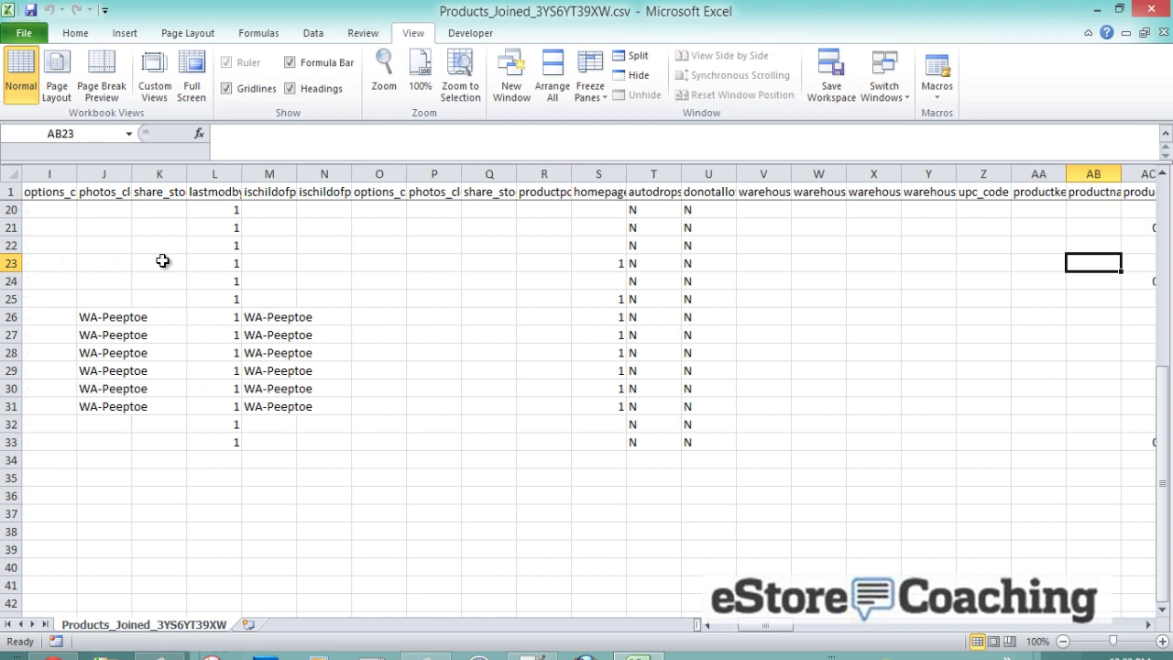
key("Right")
key("Right")
key("Right")
key("Right")
key("Right")
key("Right")
key("Right")
key("Right")
key("Right")
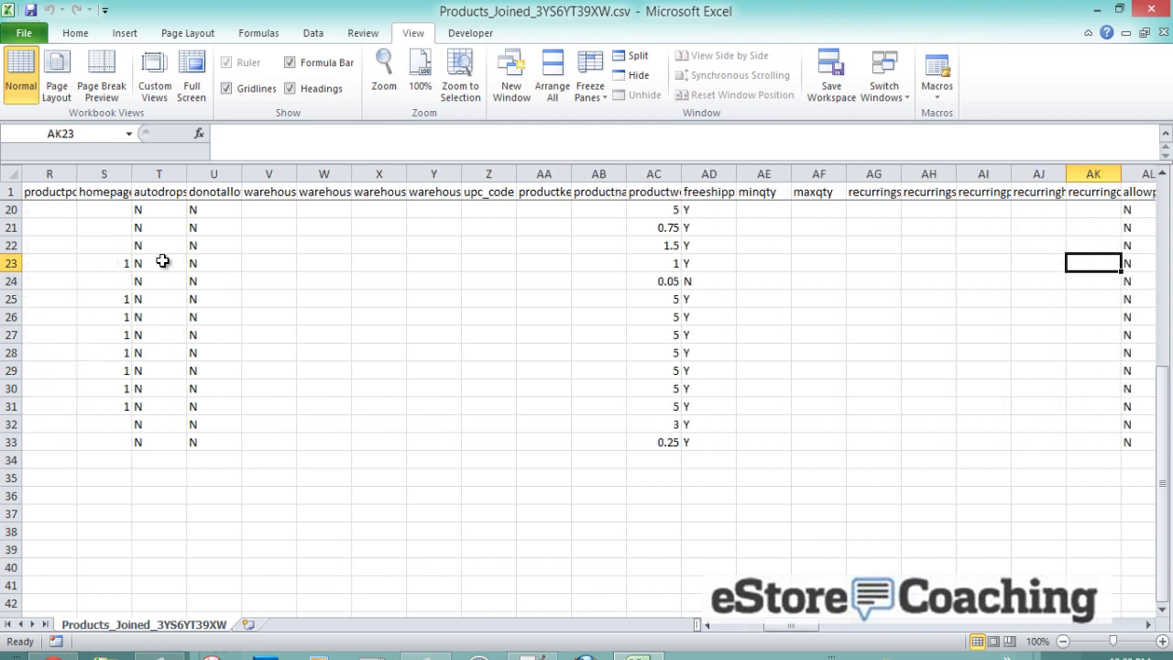
key("Right")
key("Right")
key("Right")
key("Right")
key("Right")
key("Right")
key("Right")
key("Right")
key("Right")
key("Right")
key("Right")
key("Right")
key("Right")
key("Right")
key("Right")
key("Right")
key("Right")
key("Right")
key("Right")
key("Right")
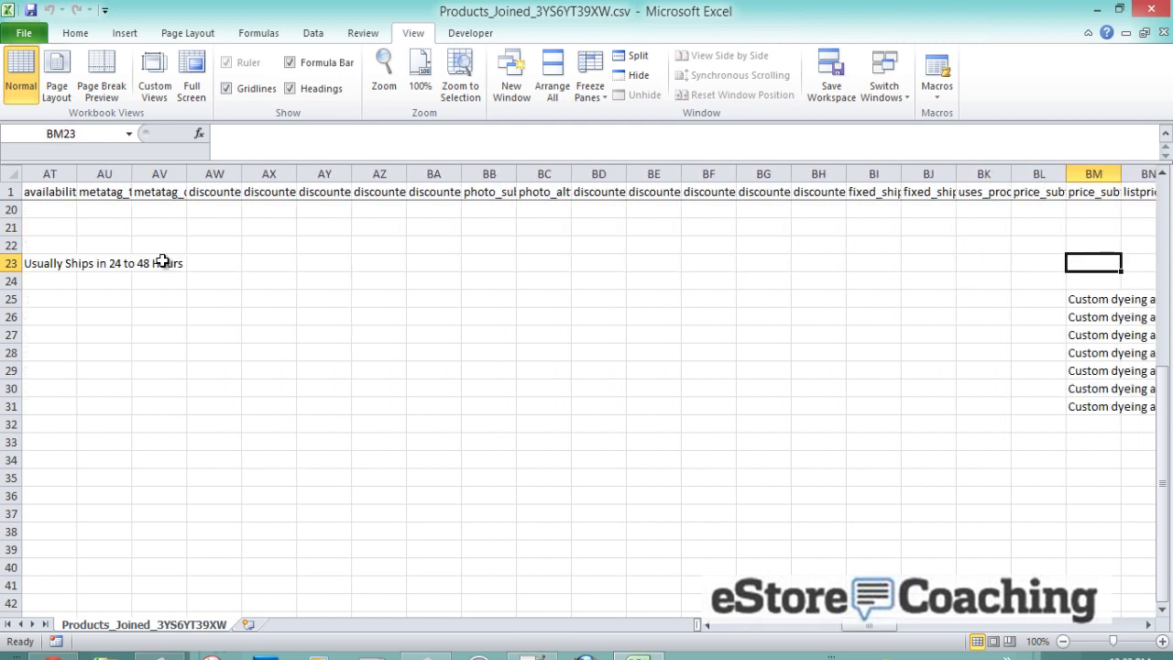
key("Right")
key("Right")
key("Right")
key("Right")
key("Right")
key("Right")
key("Right")
key("Right")
key("Right")
key("Right")
key("Right")
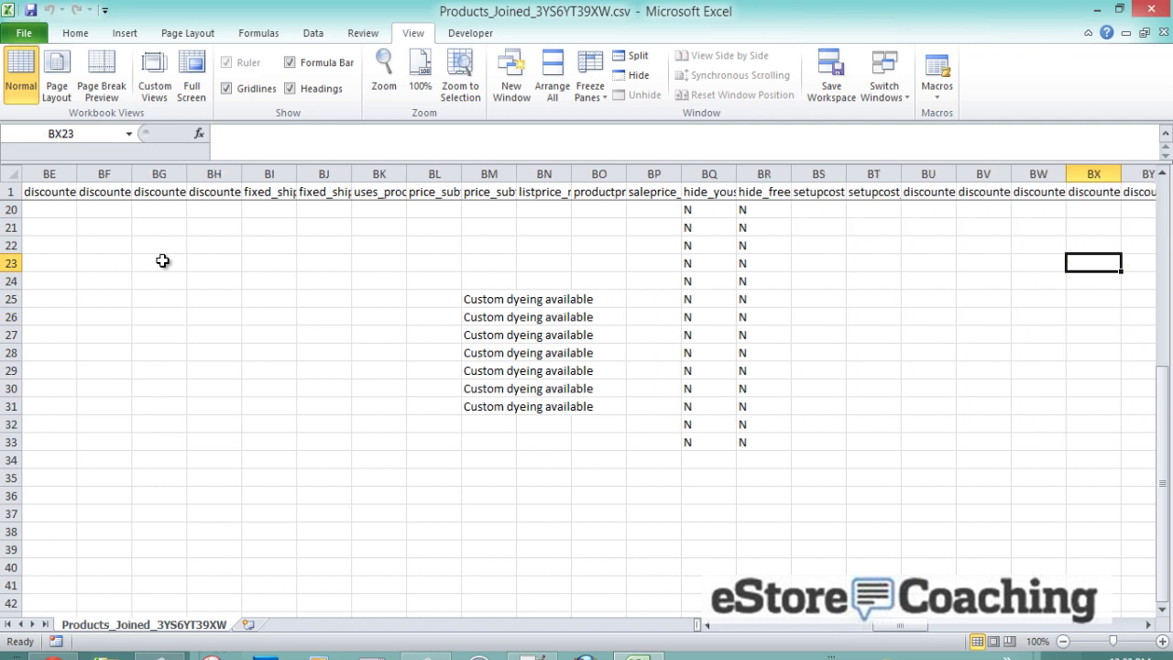
key("Right")
key("Right")
key("Right")
key("Right")
key("Right")
key("Right")
key("Right")
key("Right")
key("Right")
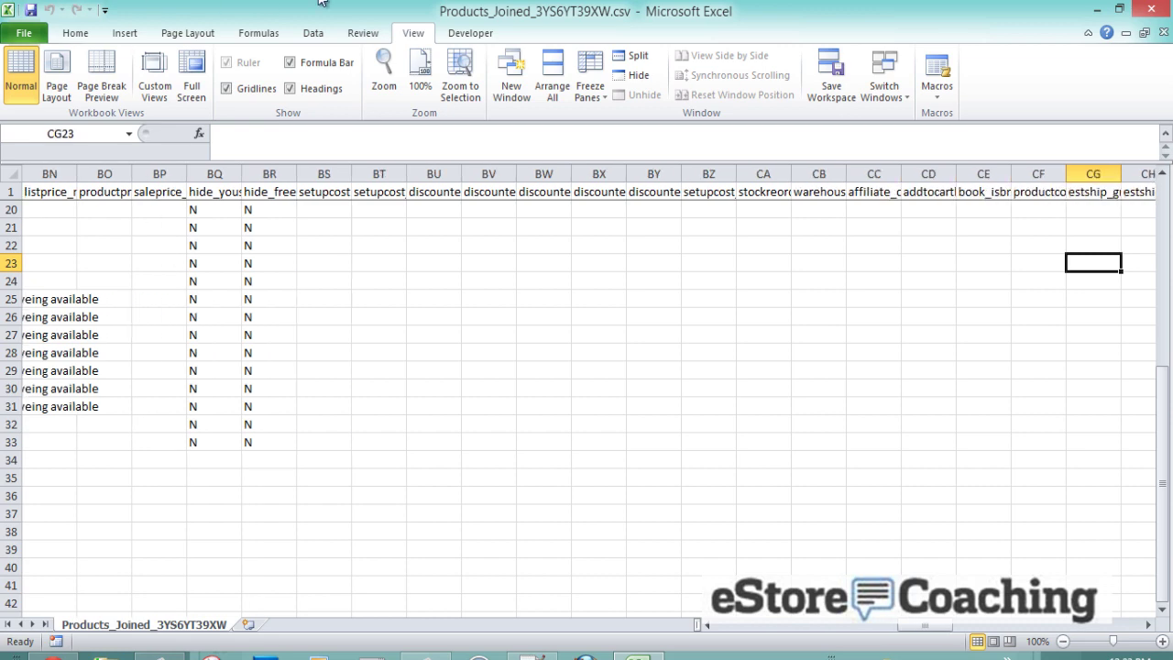
left_click(1097, 9)
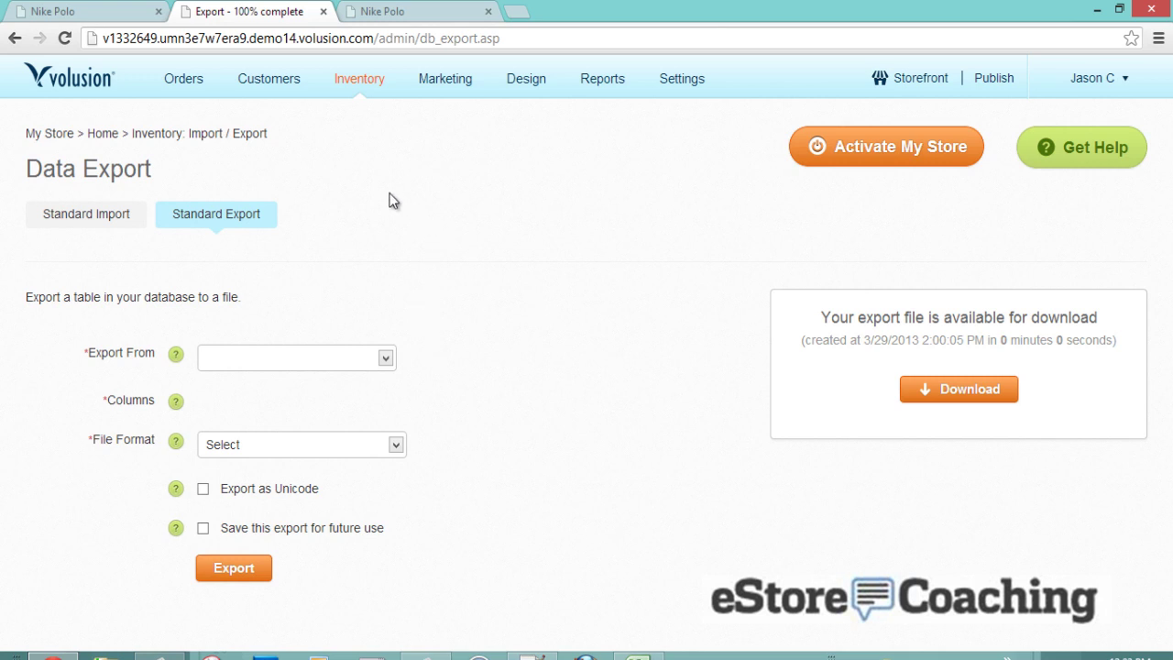
- Bring up the Settings dropdown from the Volusion admin's top menu bar
mouse_move(359, 87)
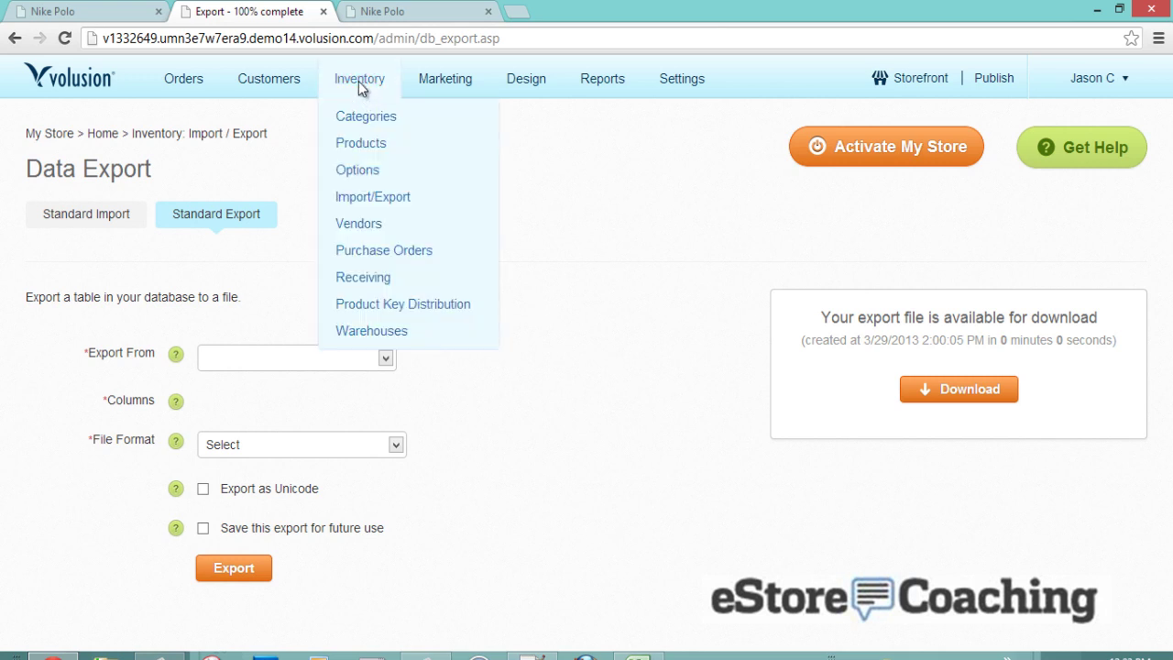
mouse_move(461, 101)
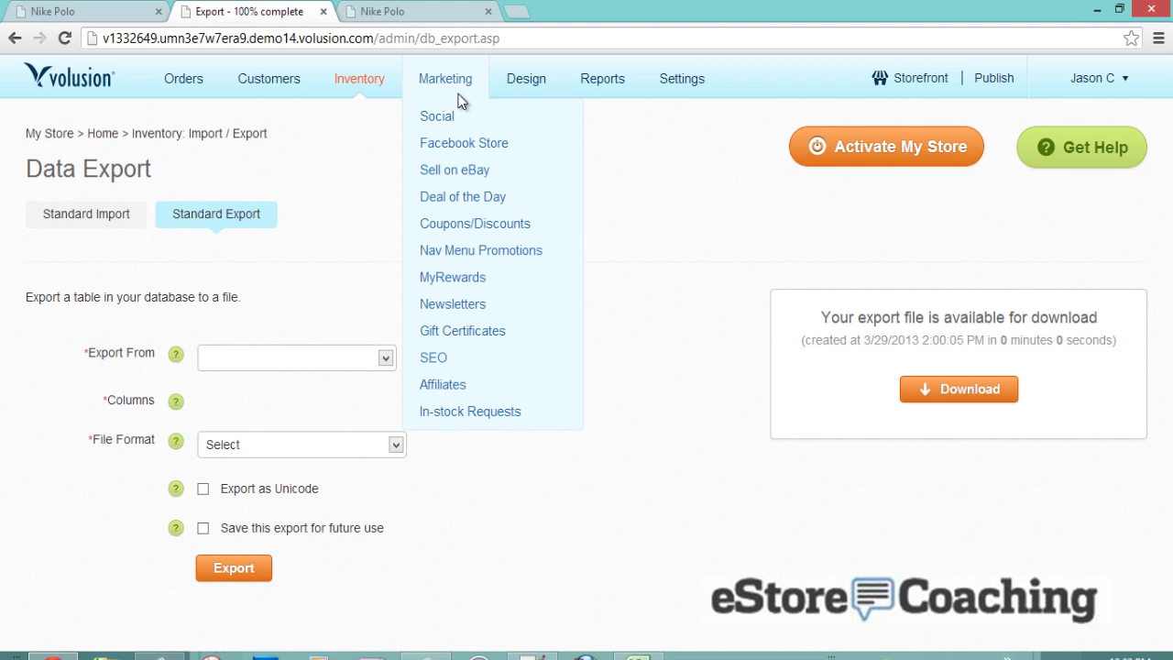
mouse_move(519, 96)
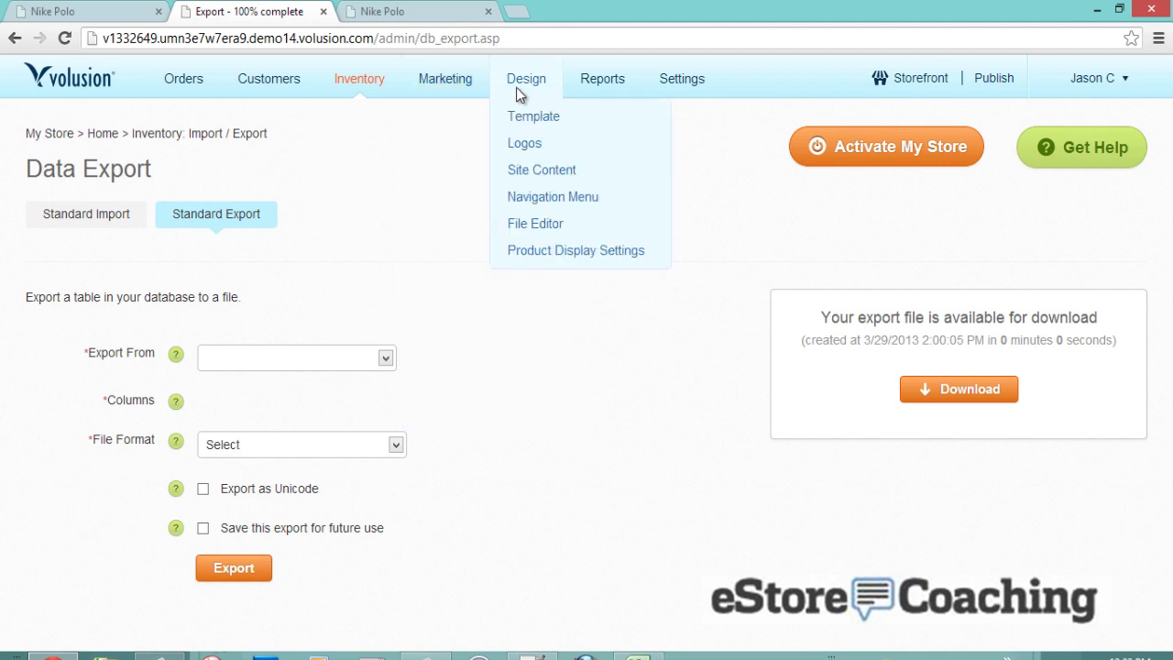
- In Payment settings, set Gateway Name to Other with AUTHORIZENET as the custom gateway
mouse_move(689, 93)
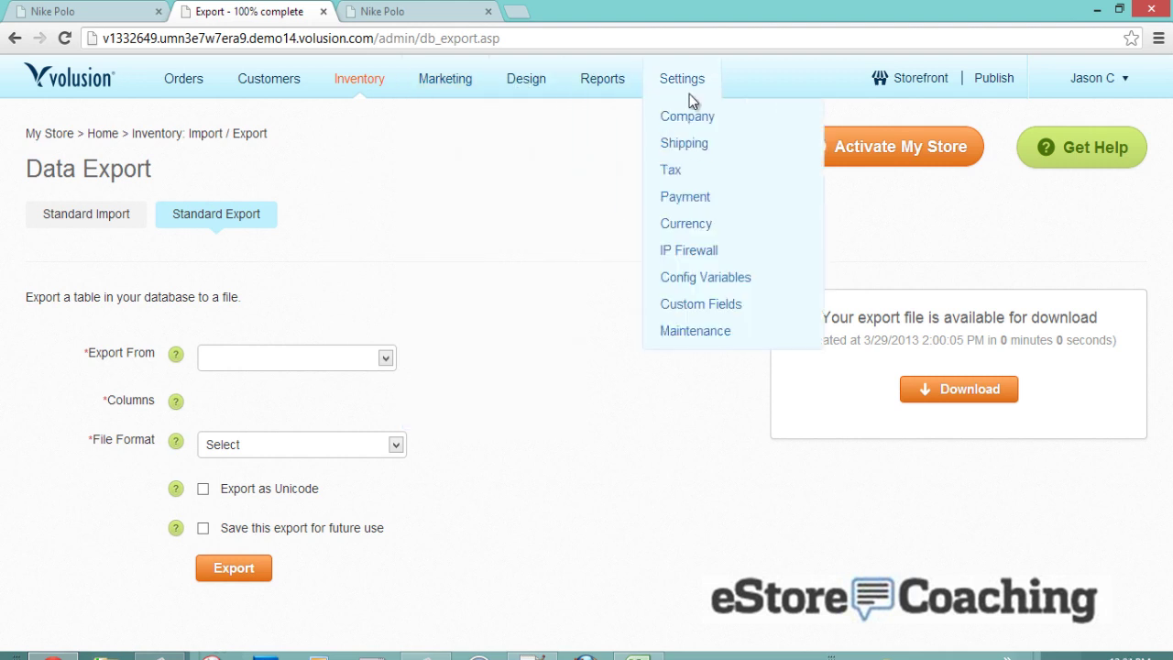
left_click(693, 197)
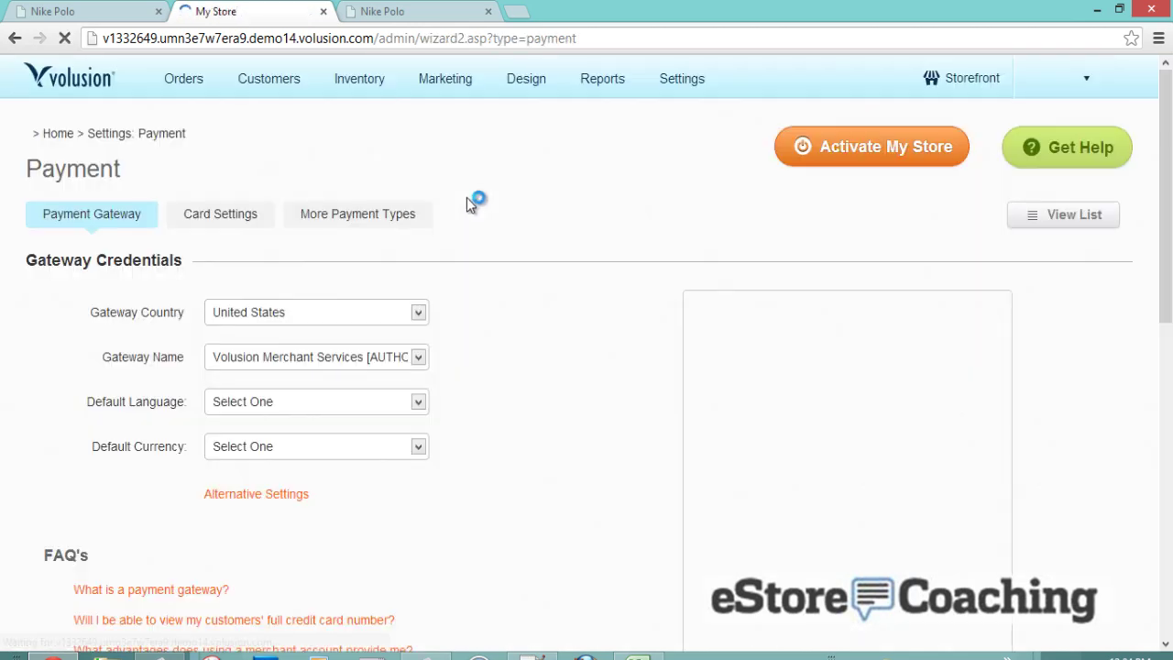
scroll(467, 198, "down", 3)
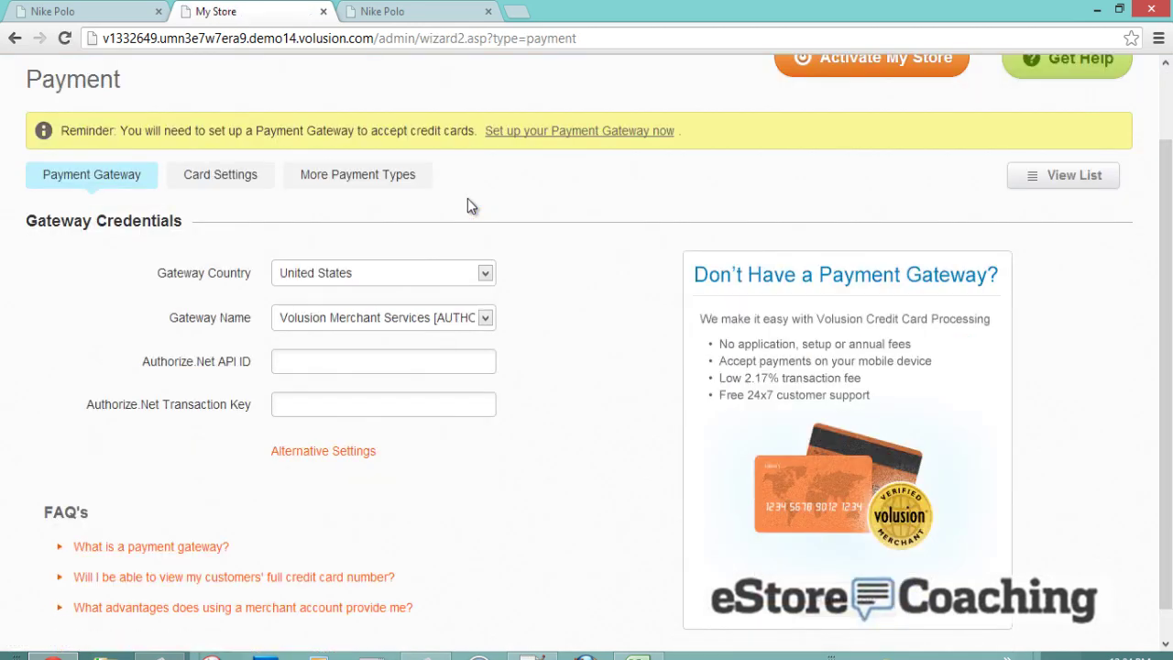
left_click(463, 288)
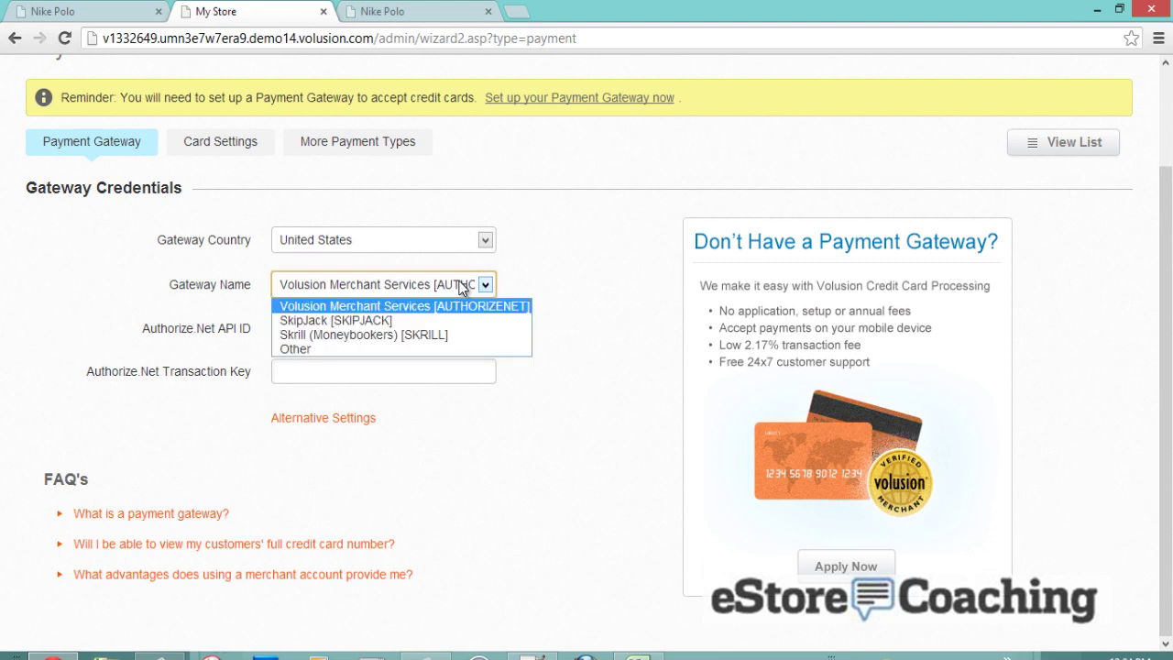
left_click(426, 348)
left_click(397, 321)
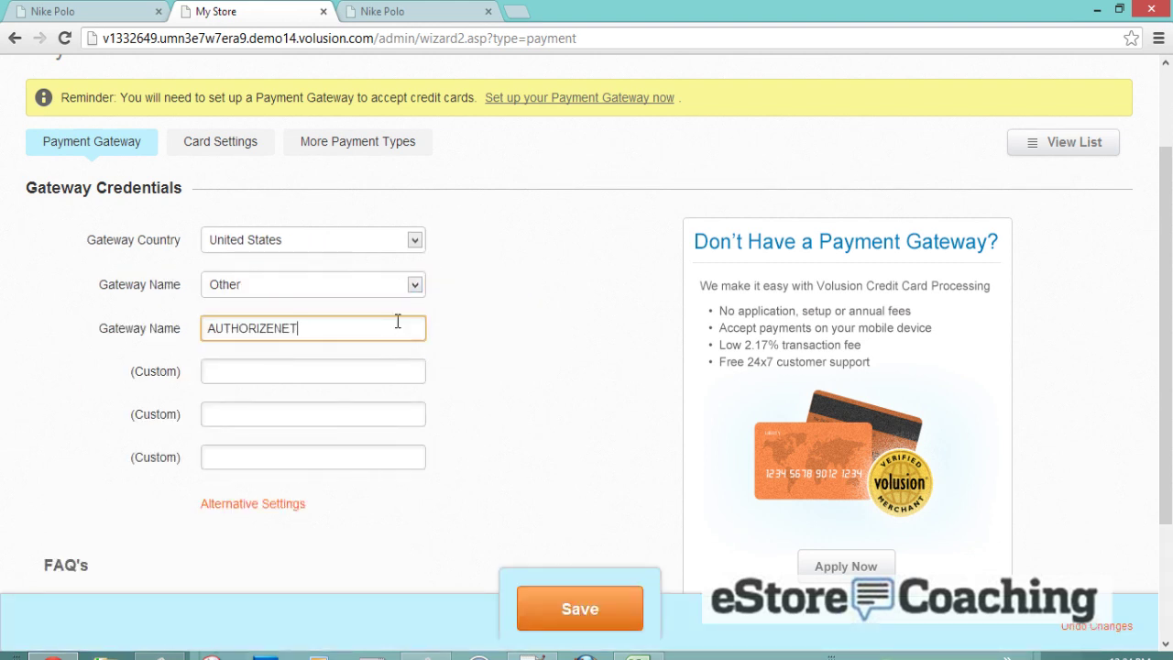
scroll(385, 316, "down", 1)
left_click(321, 292)
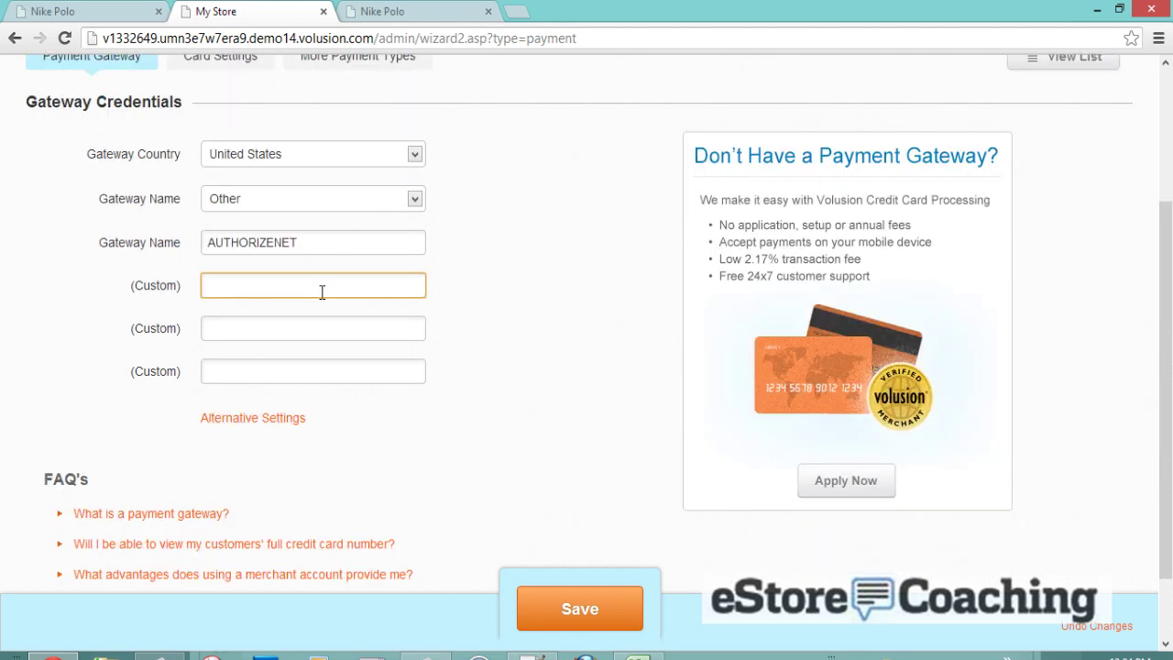
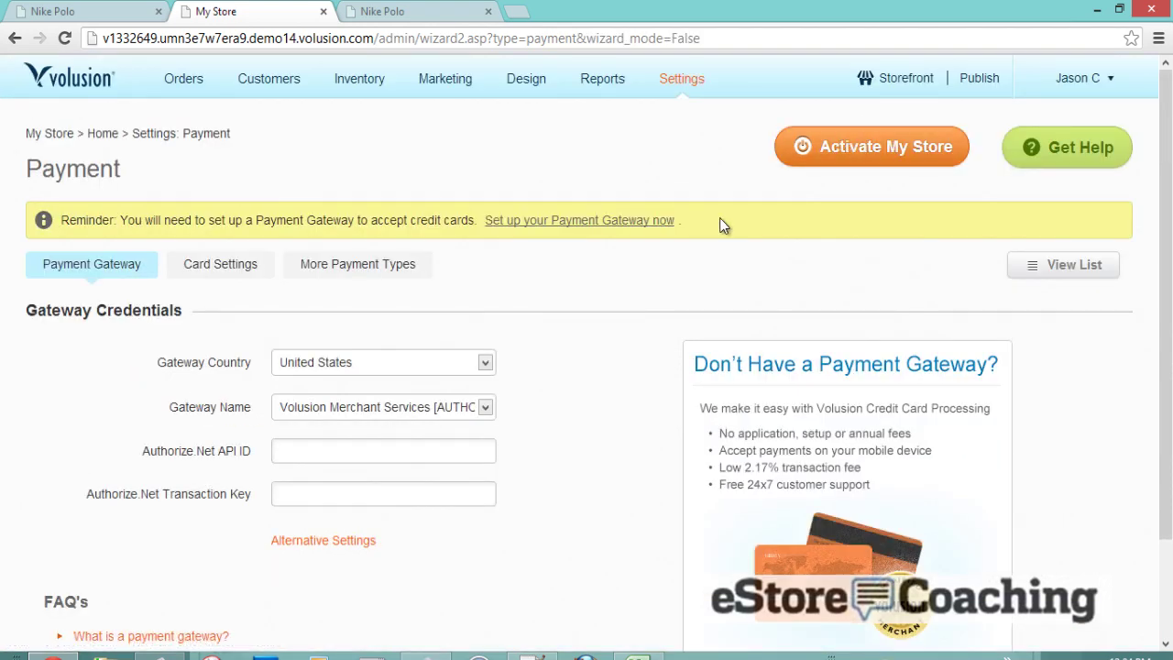
- Bring up the context menu on the payment gateway setup link
right_click(544, 222)
- Open the payment gateway setup in a new tab and browse its full payment methods list
left_click(559, 227)
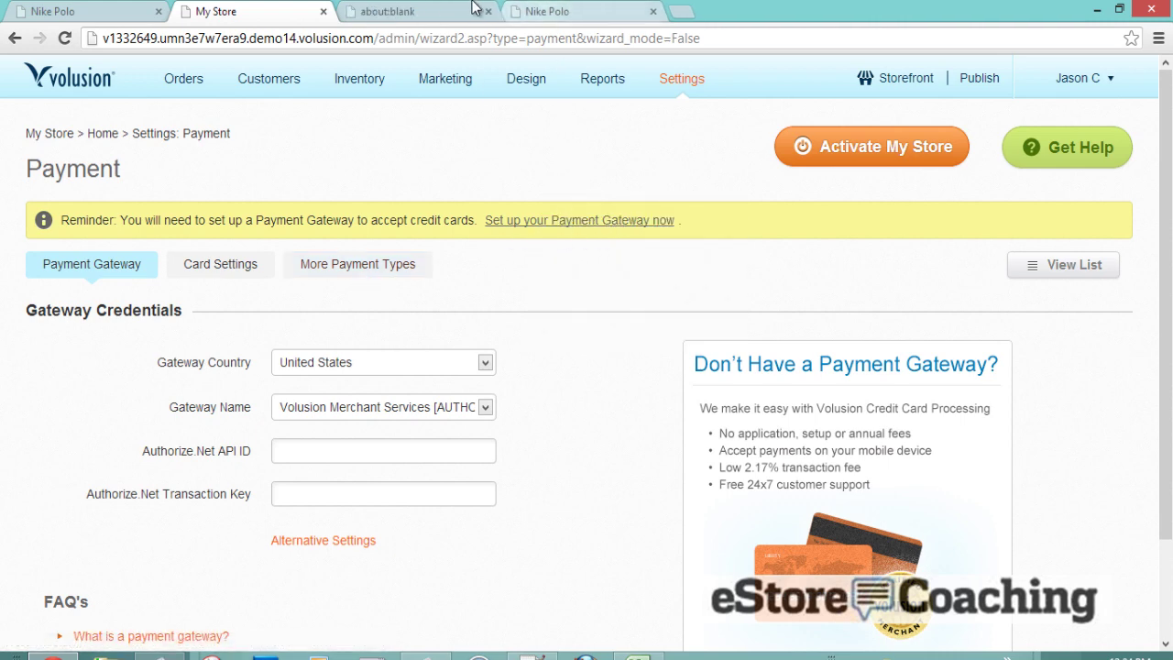
scroll(620, 321, "down", 3)
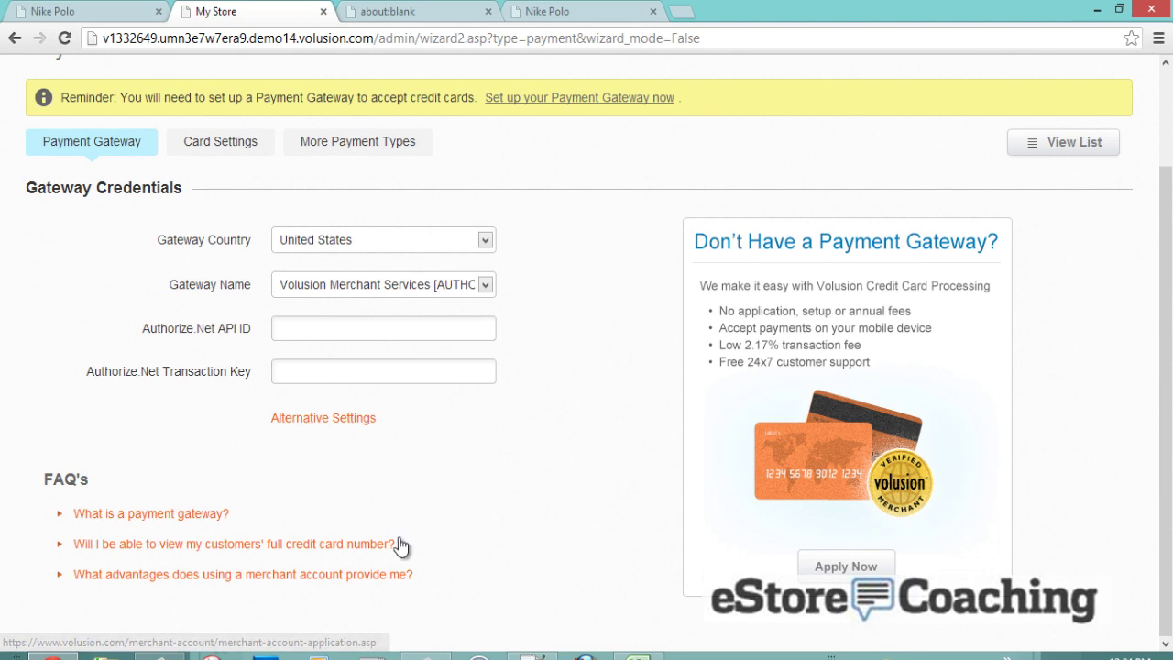
scroll(560, 437, "up", 1)
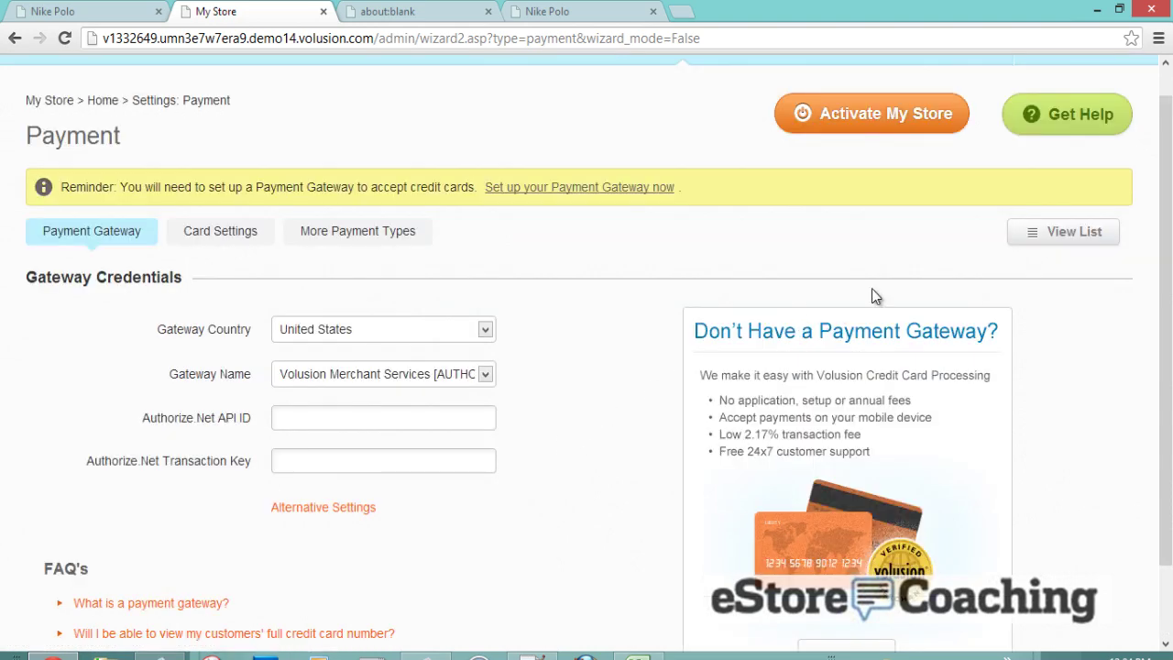
left_click(1049, 230)
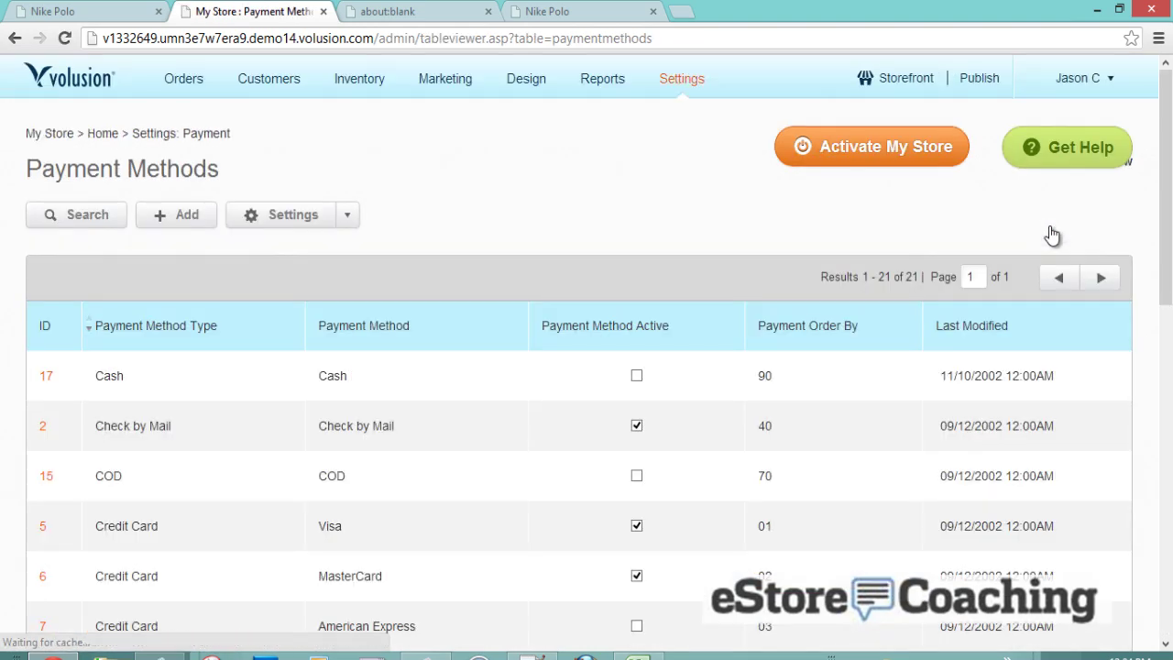
scroll(596, 233, "down", 2)
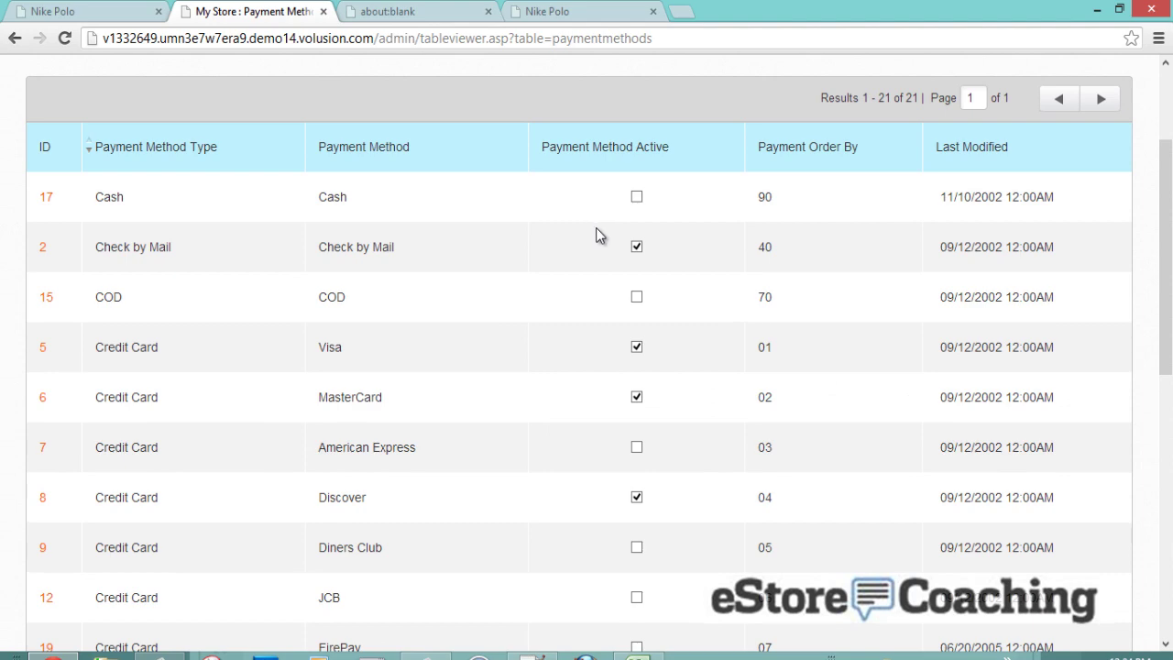
scroll(596, 229, "down", 1)
scroll(474, 313, "down", 5)
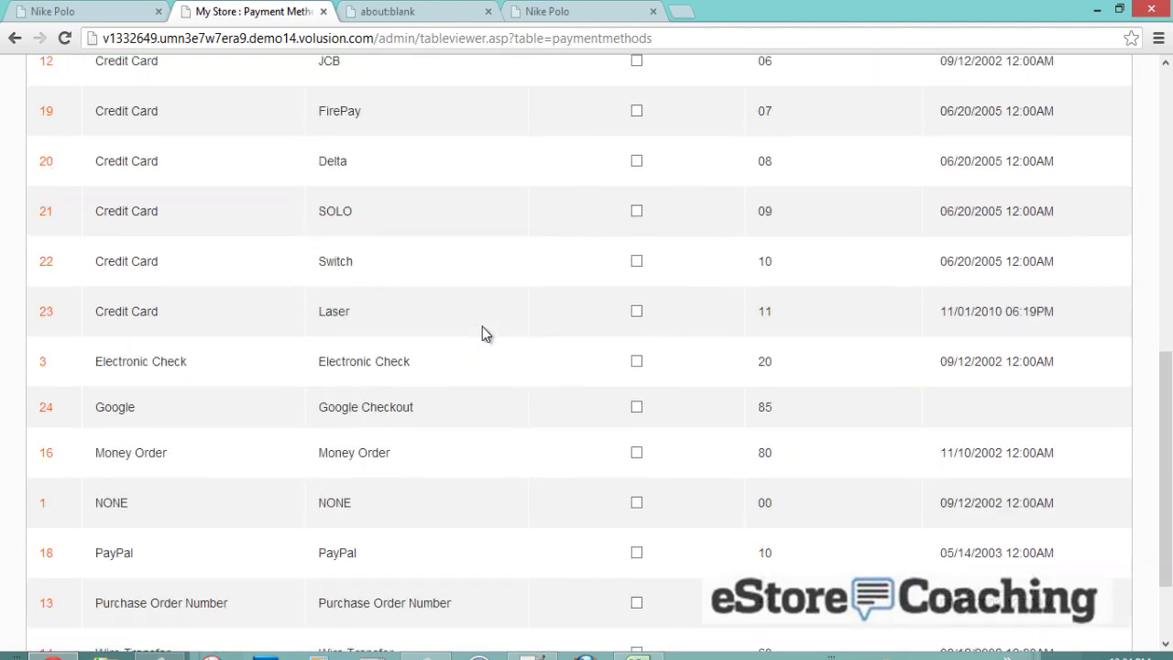
scroll(374, 306, "up", 6)
scroll(376, 321, "down", 6)
scroll(377, 335, "down", 2)
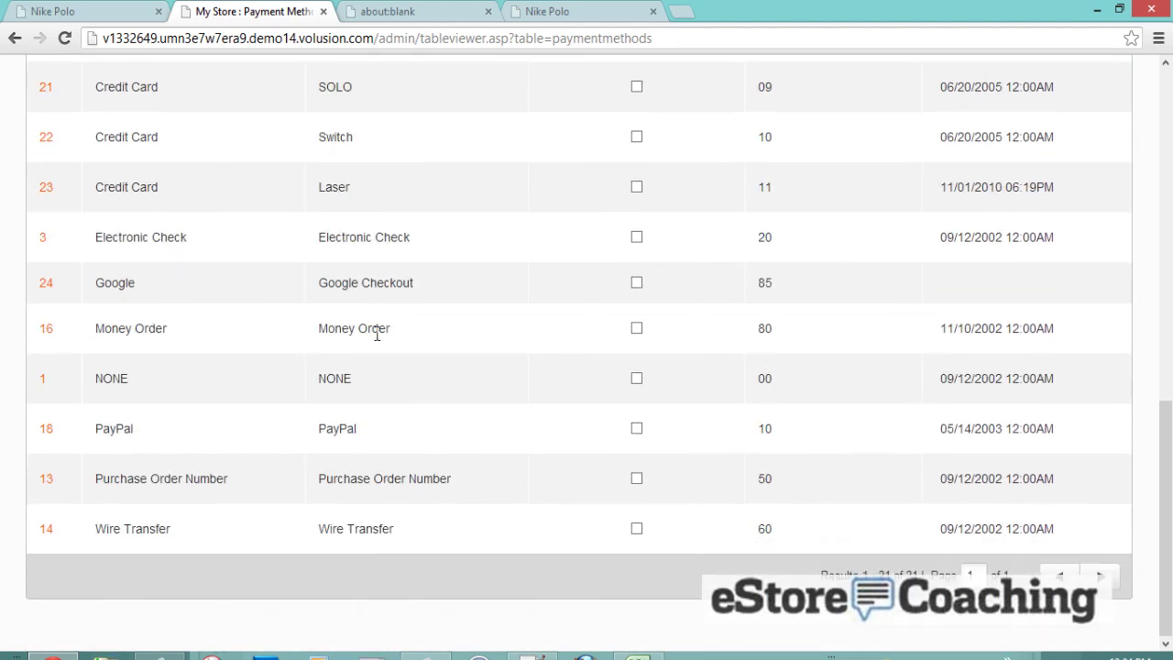
scroll(189, 251, "up", 9)
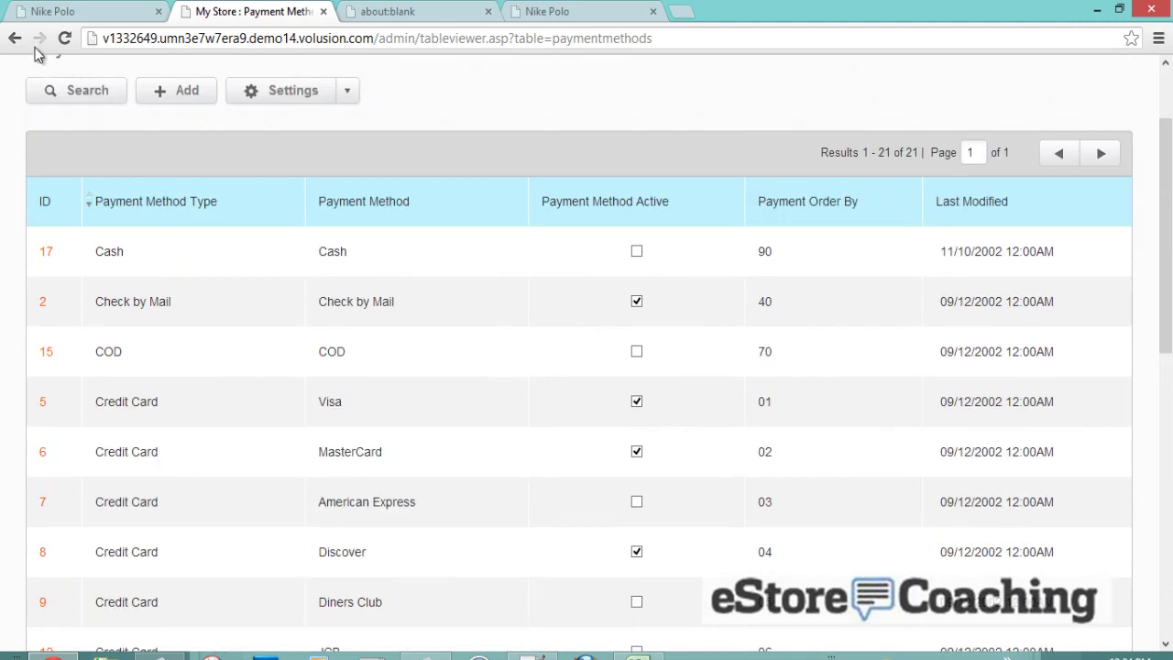
left_click(15, 37)
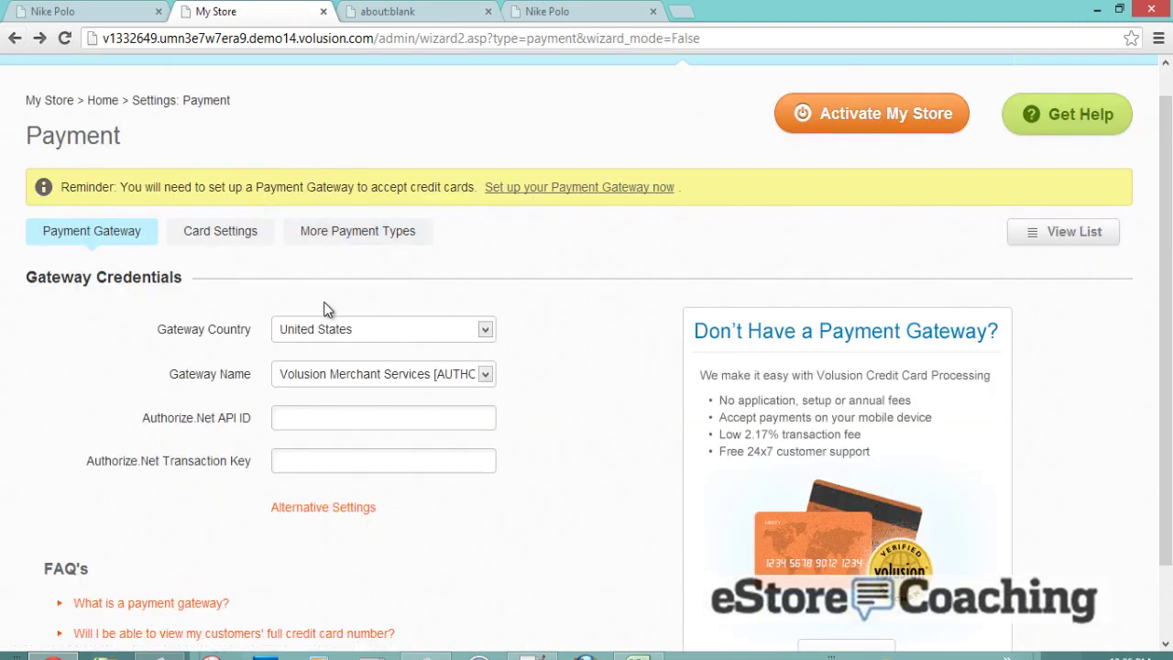
- Review accepted credit cards, enable Money Order, and switch to the Nike Polo product page
left_click(249, 240)
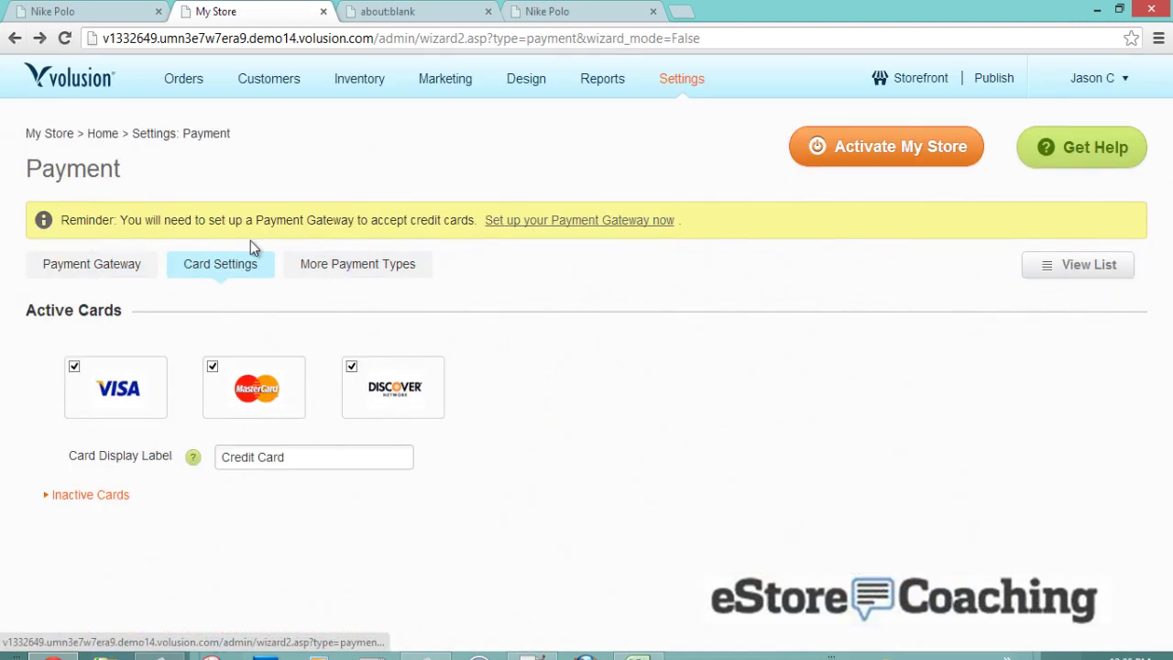
left_click(313, 266)
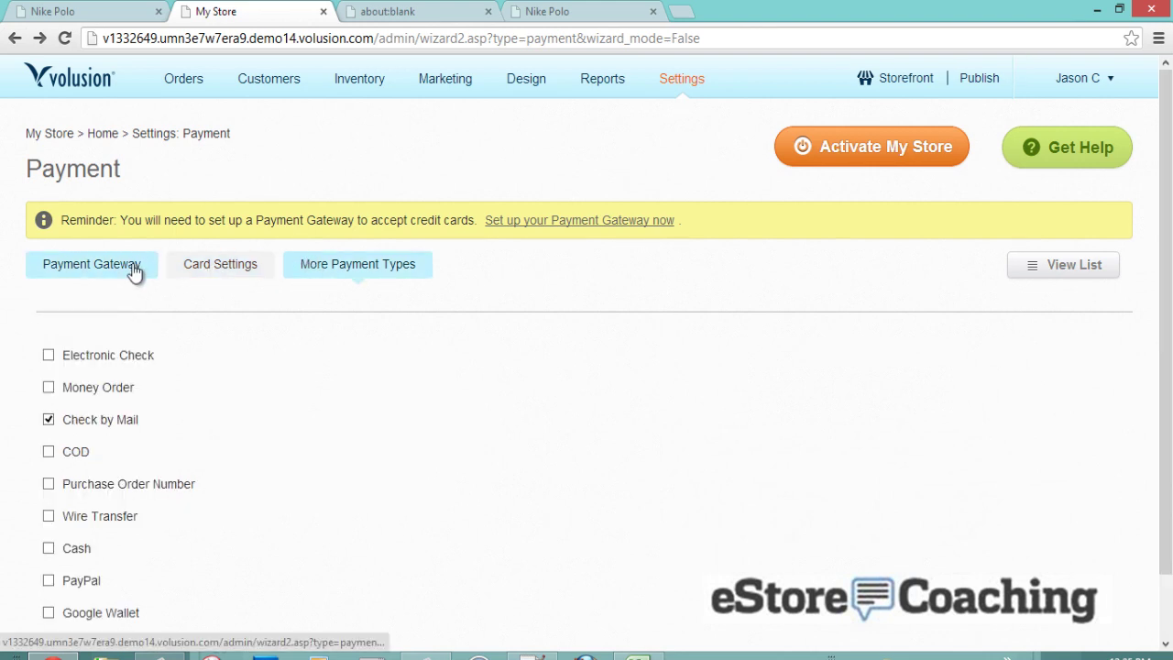
scroll(239, 430, "down", 1)
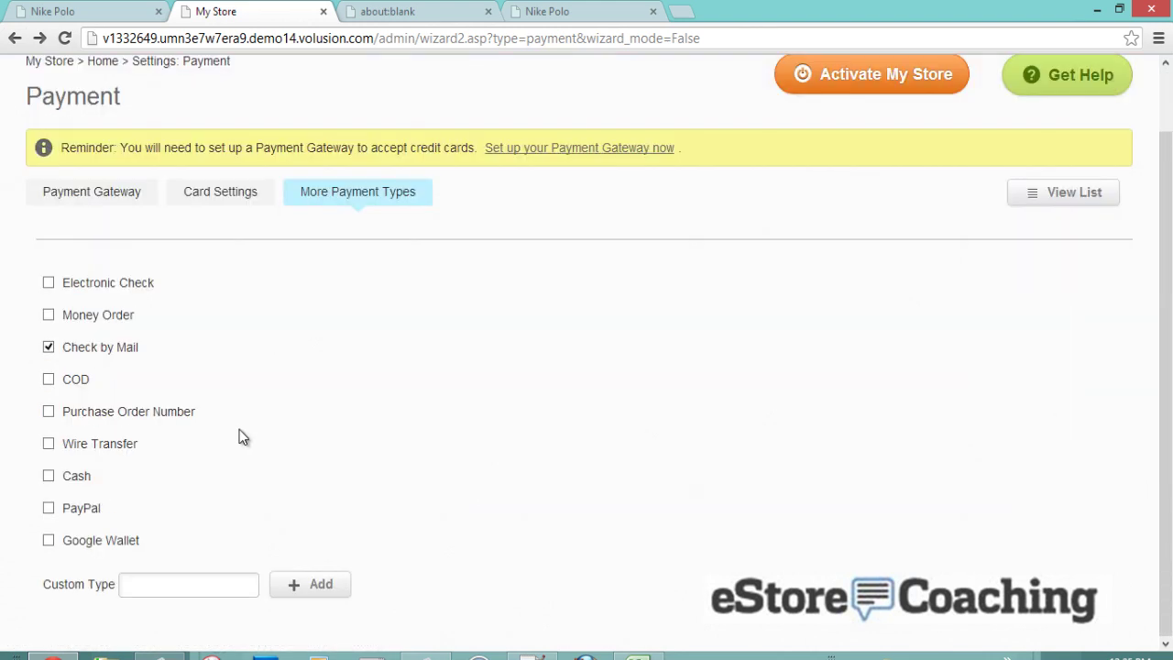
left_click(48, 315)
left_click(577, 11)
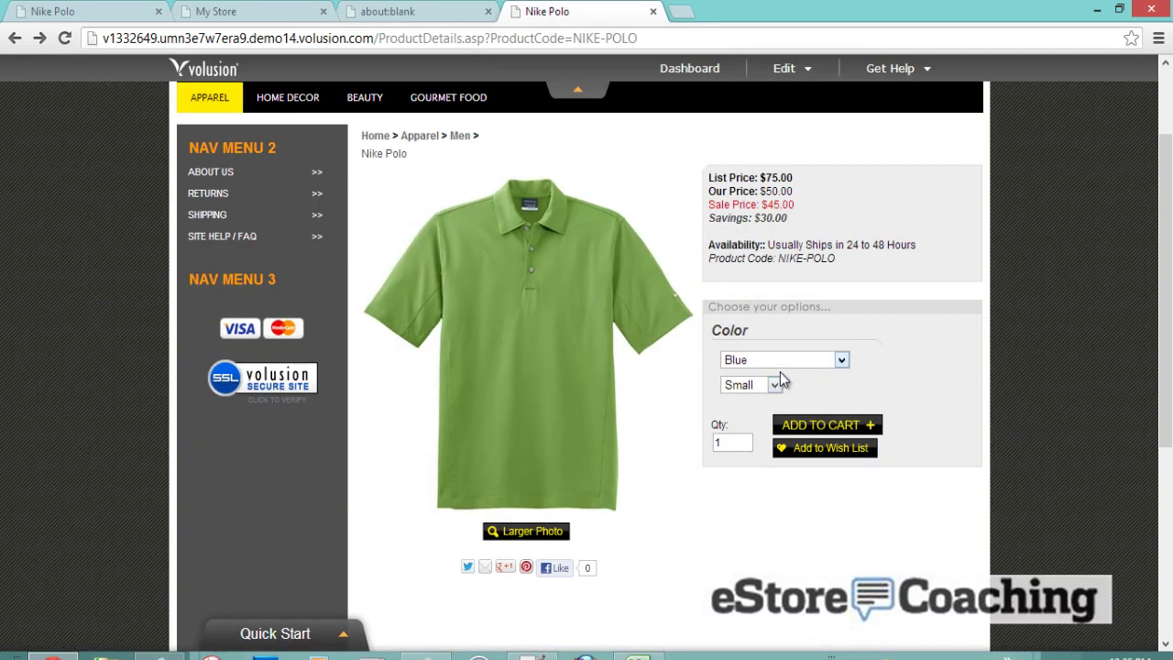
- Add two Nike Polo shirts to the cart
double_click(726, 443)
type("2")
left_click(814, 430)
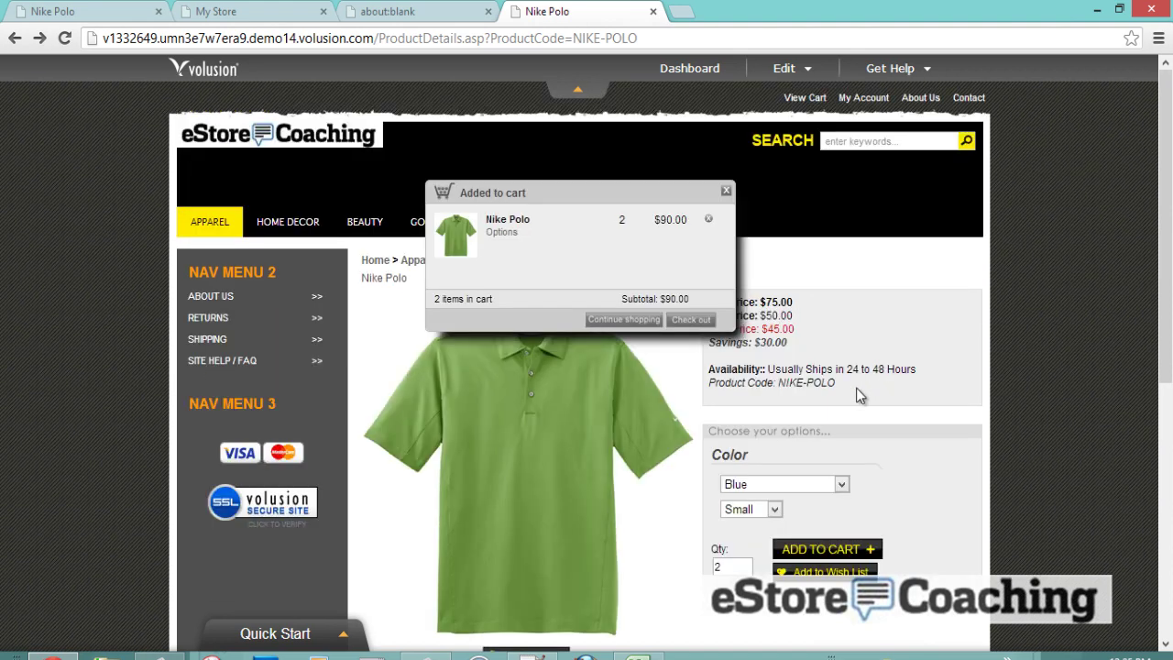
- Check out from the cart and sign in with the returning customer's password
left_click(679, 328)
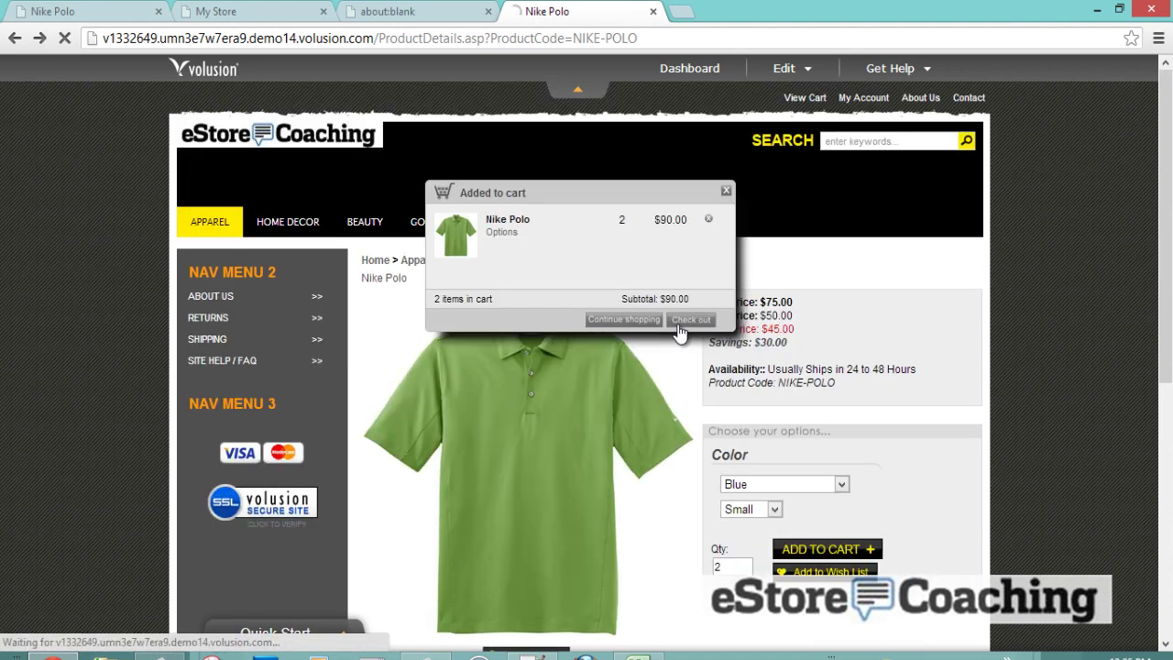
scroll(678, 331, "down", 2)
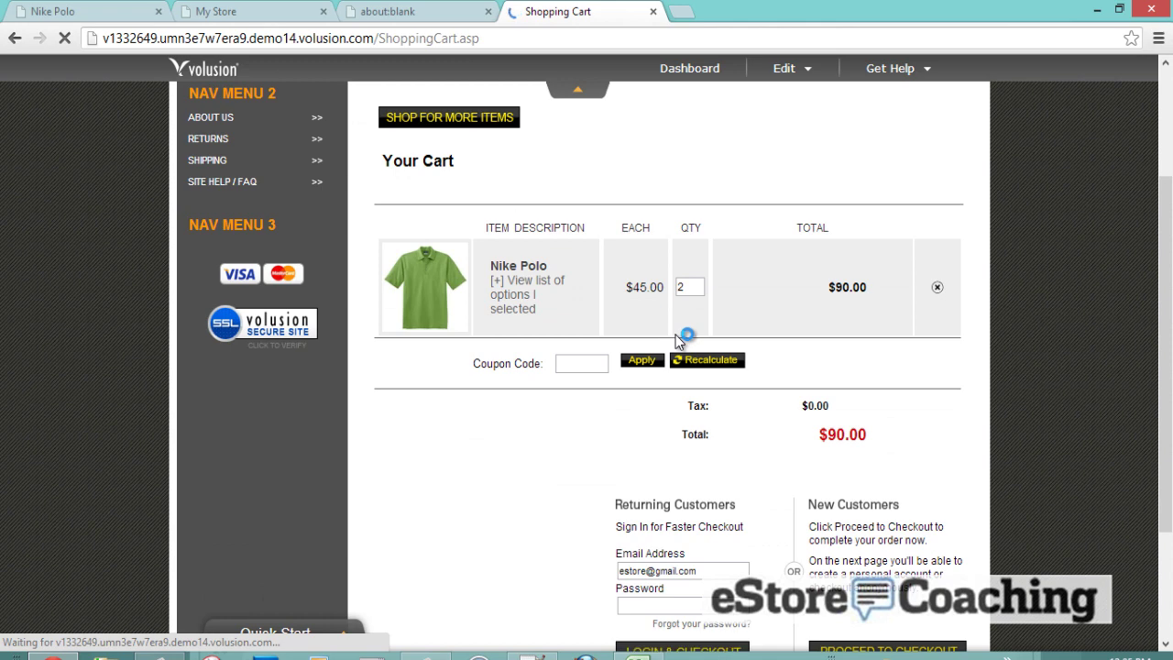
scroll(691, 382, "down", 2)
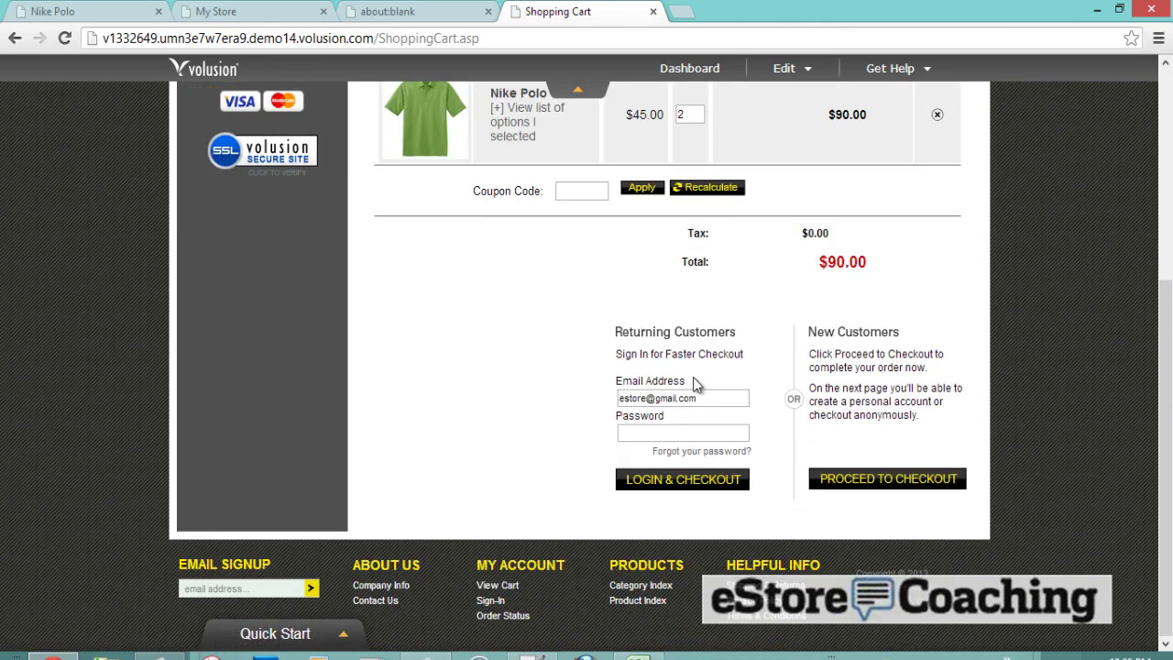
left_click(715, 435)
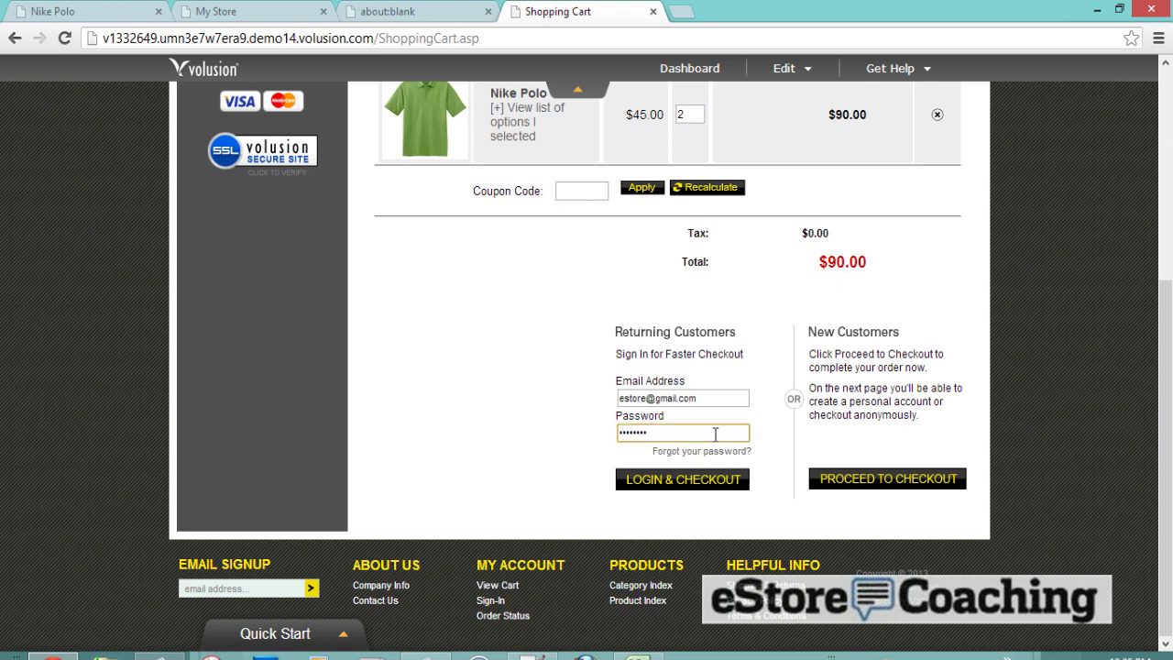
left_click(714, 480)
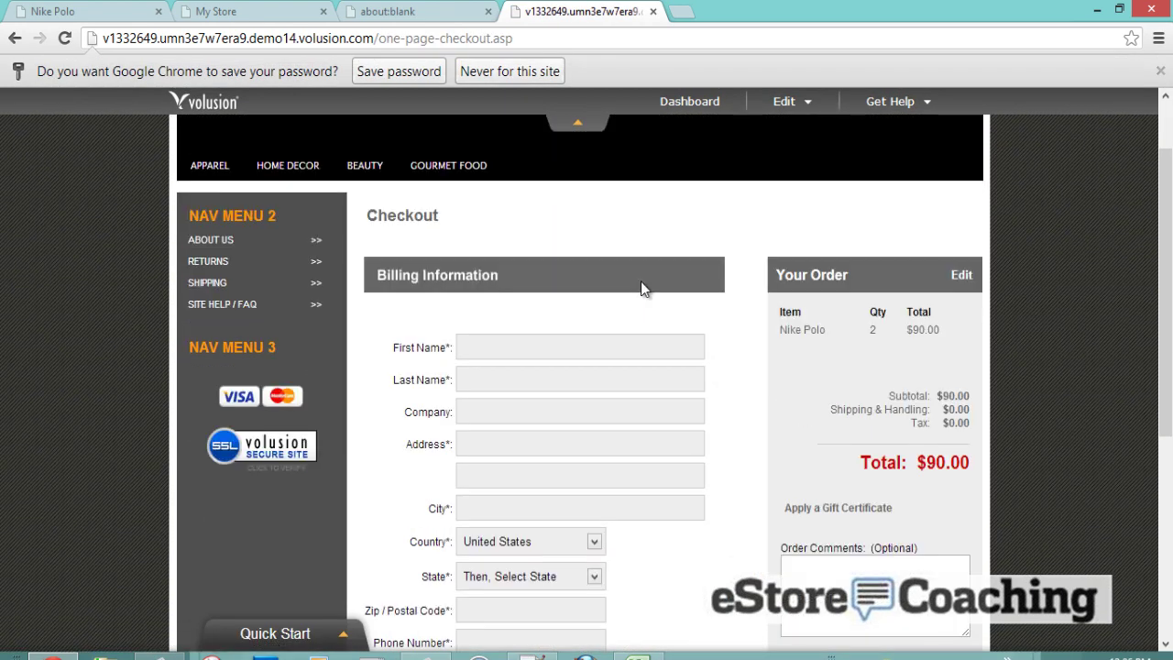
- Fill the billing name and address from saved suggestions and enter the billing phone number
scroll(640, 281, "down", 1)
left_click(643, 268)
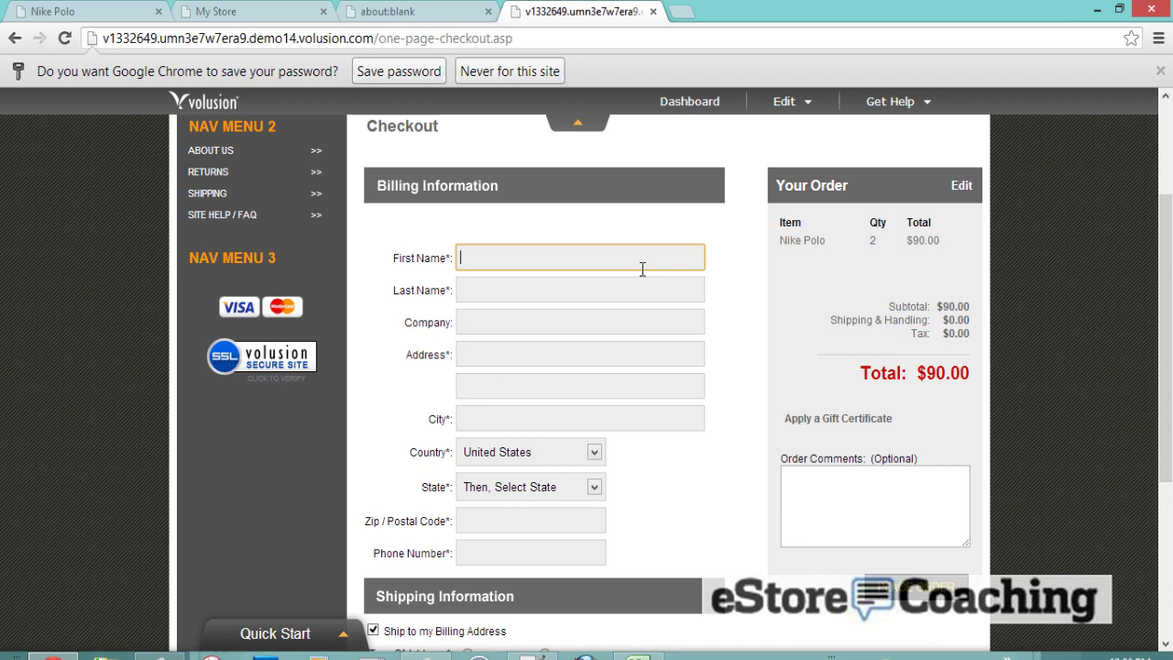
type("Ja")
key("Down")
key("Return")
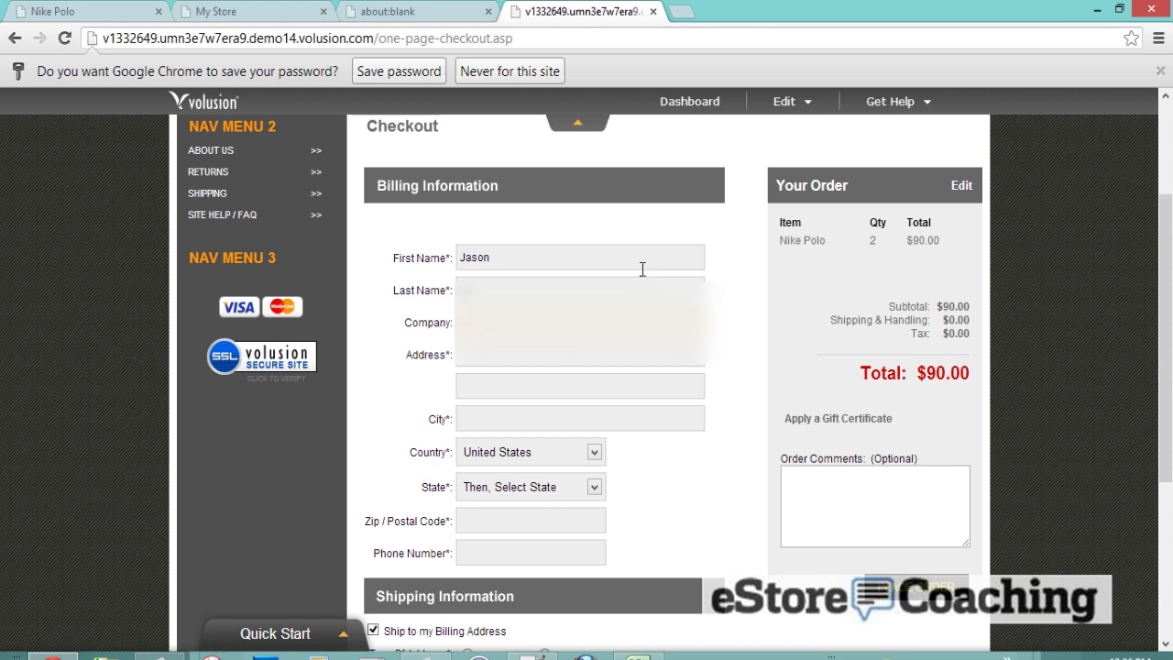
key("Tab")
key("Tab")
key("Tab")
type("123")
key("Down")
key("Return")
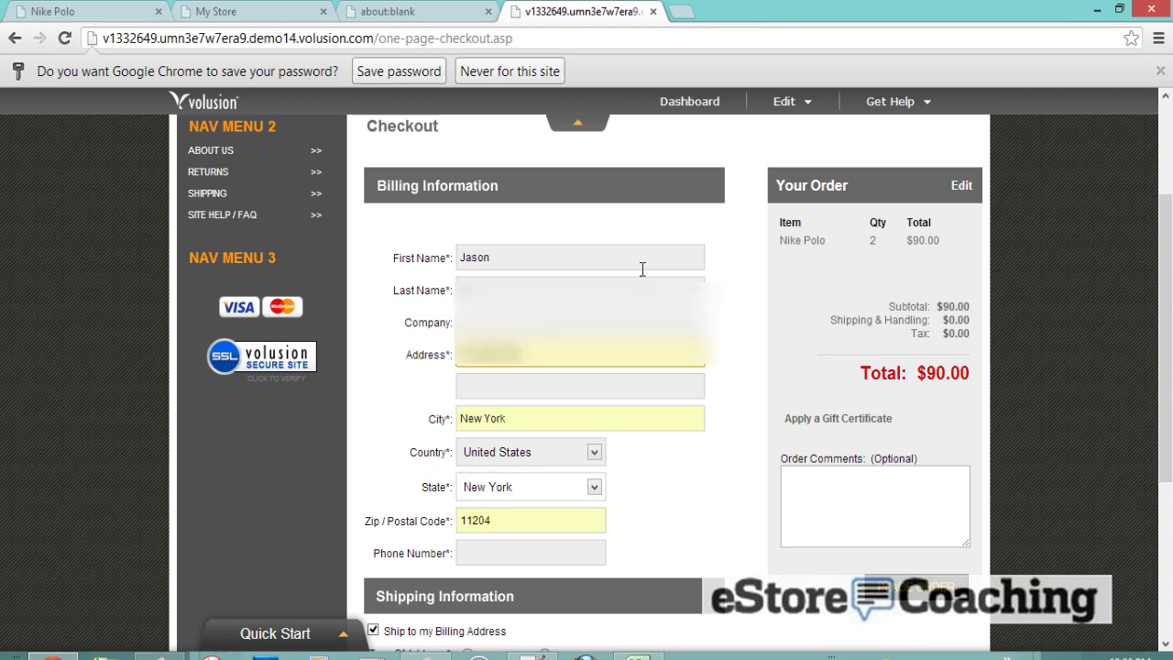
scroll(643, 268, "down", 2)
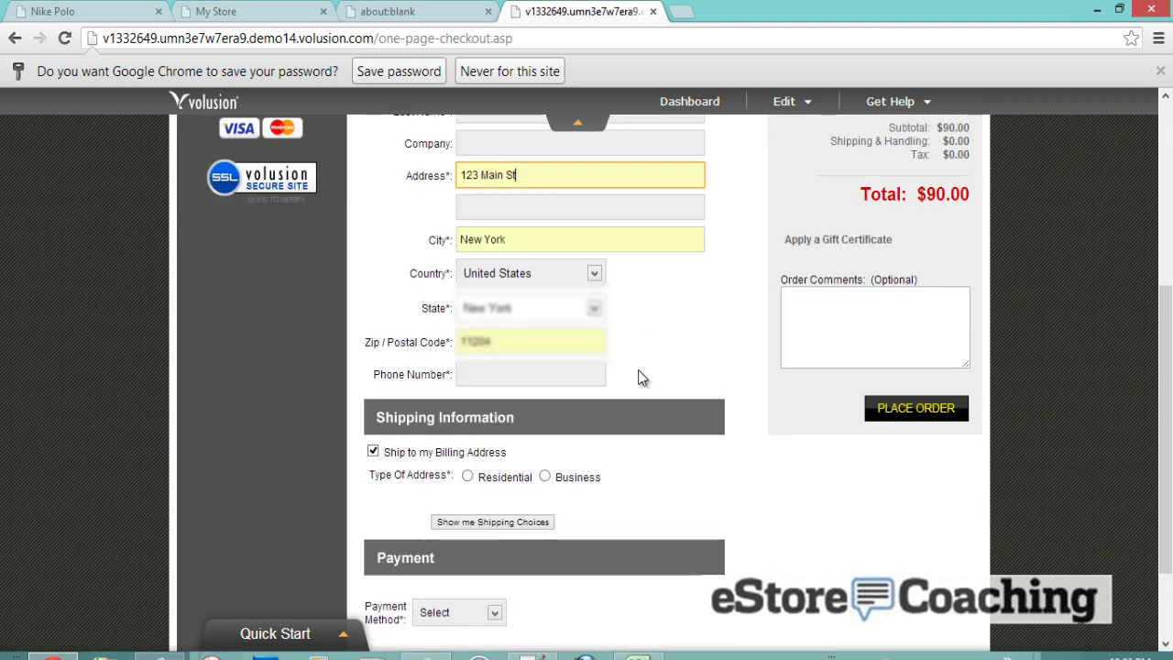
left_click(592, 370)
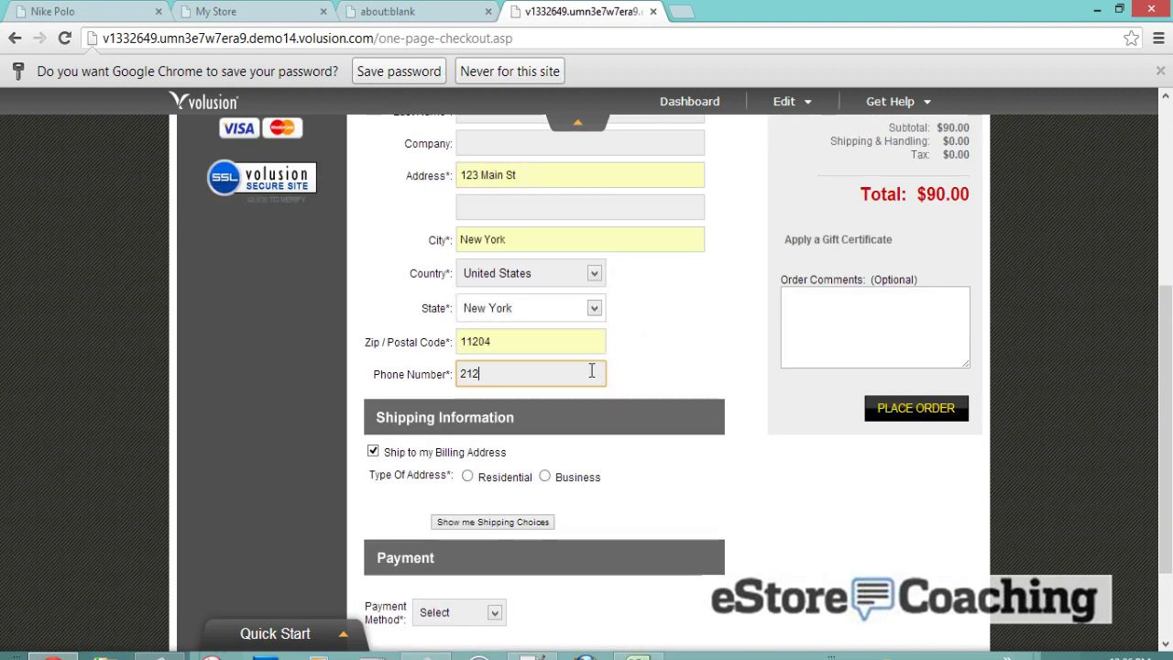
- Mark the address Residential, choose In-store Pickup shipping, and switch back to the admin tab
scroll(590, 370, "down", 2)
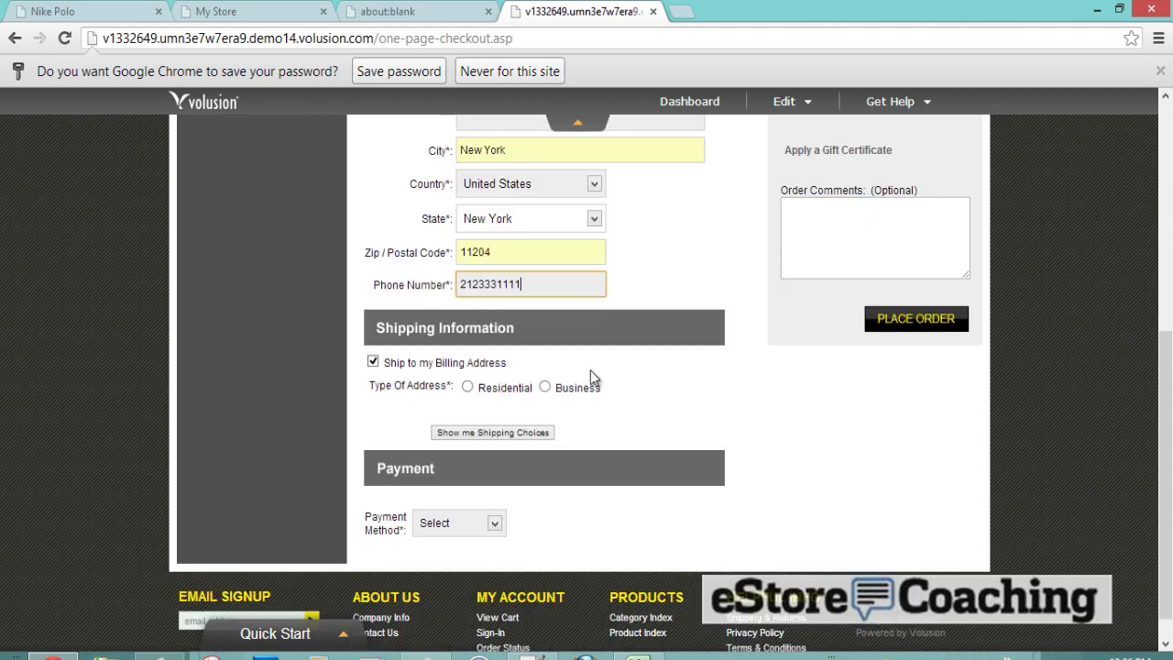
left_click(468, 354)
left_click(487, 399)
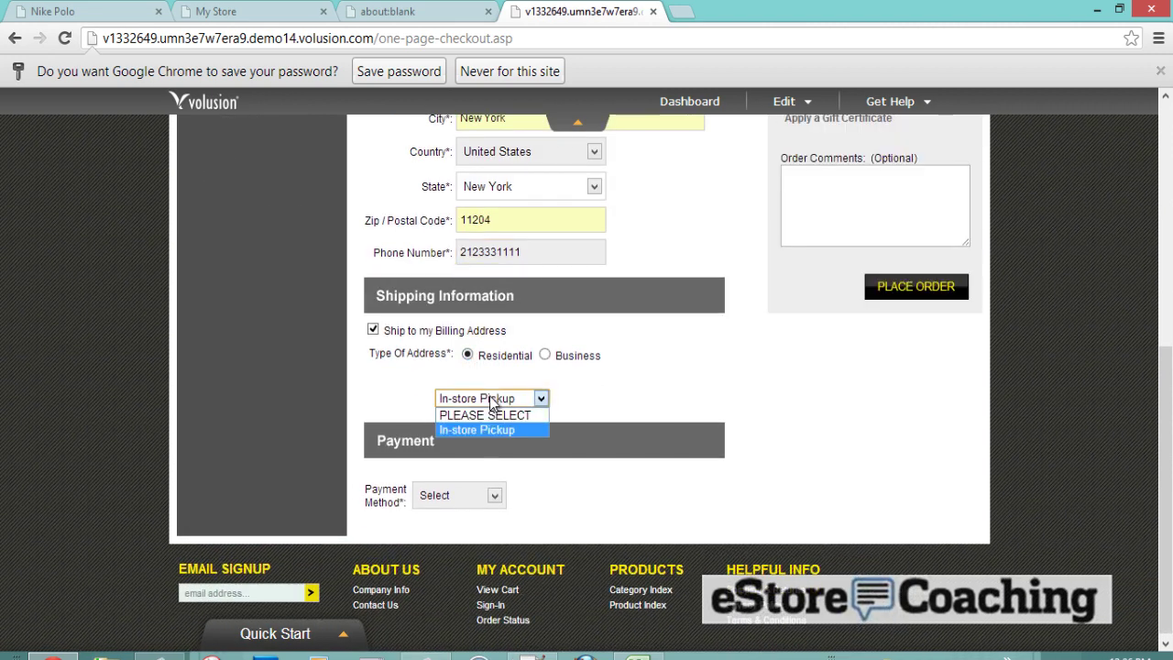
left_click(496, 429)
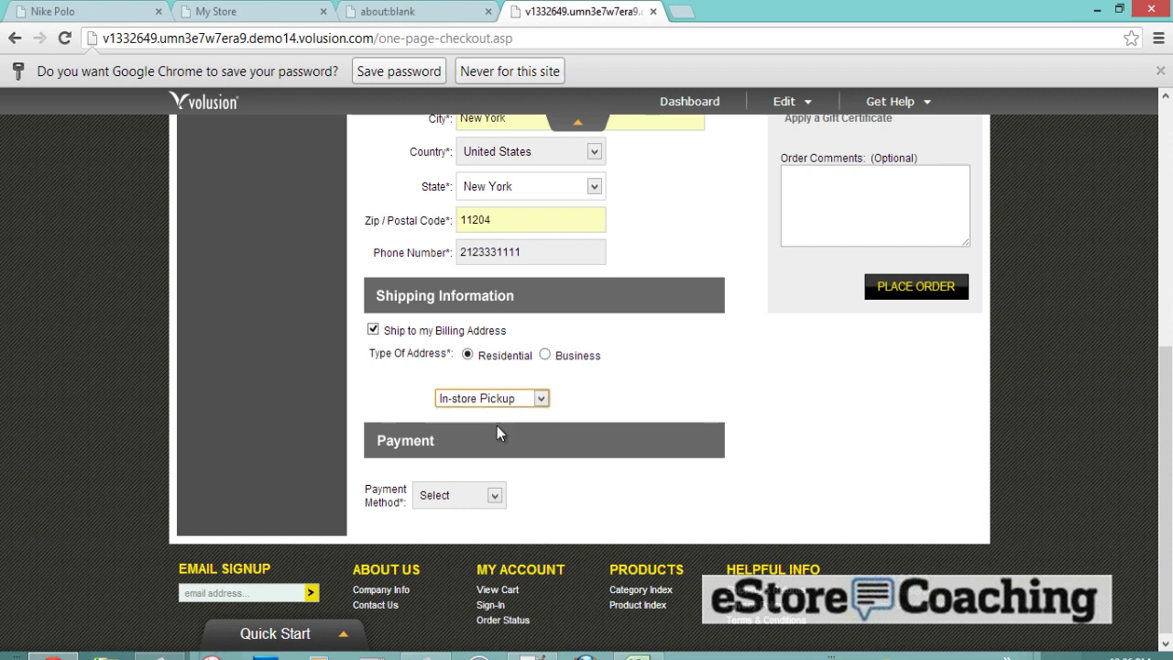
left_click(403, 9)
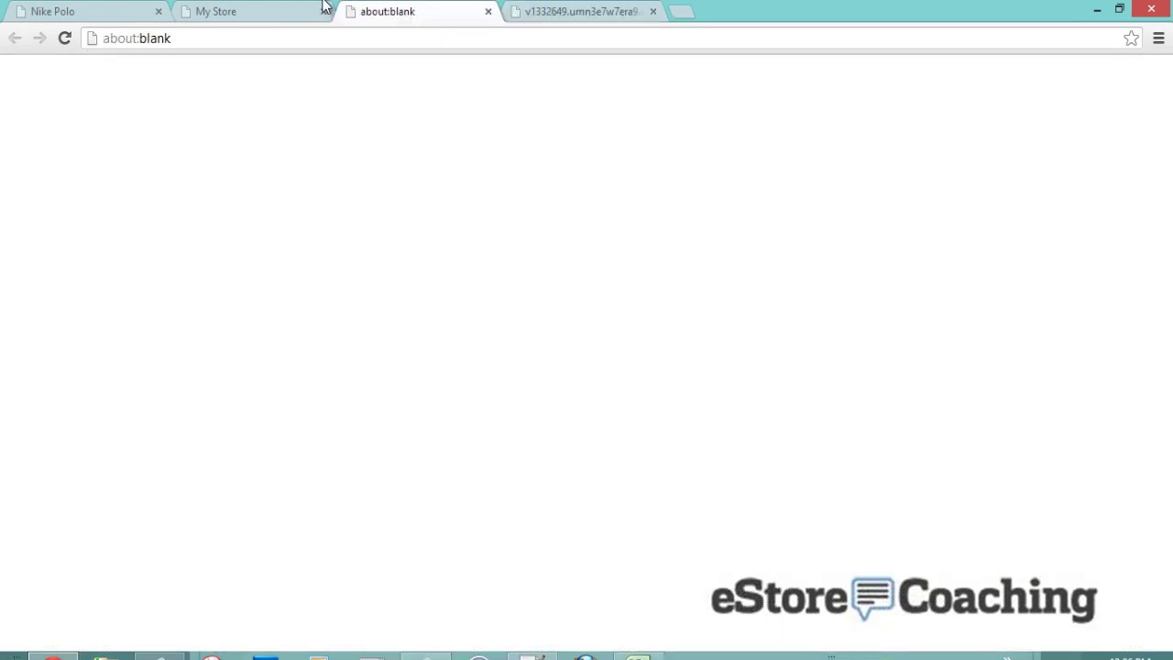
left_click(300, 11)
- Open the store's Shipping settings and scroll down to the carrier options
mouse_move(674, 78)
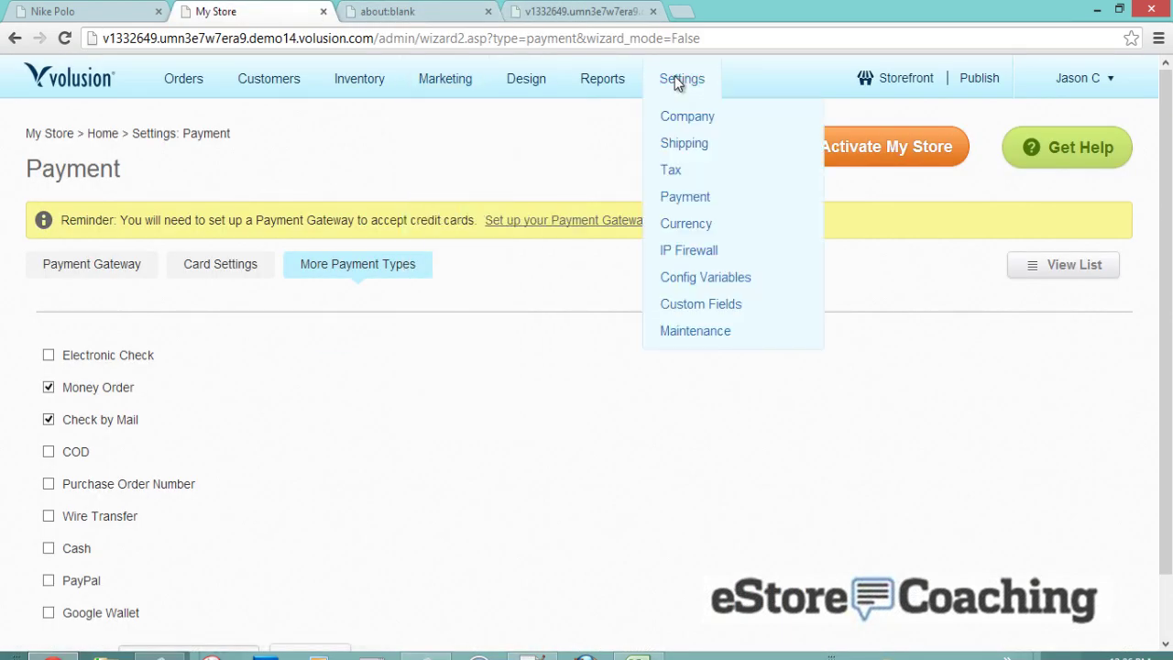
left_click(682, 145)
scroll(613, 200, "down", 1)
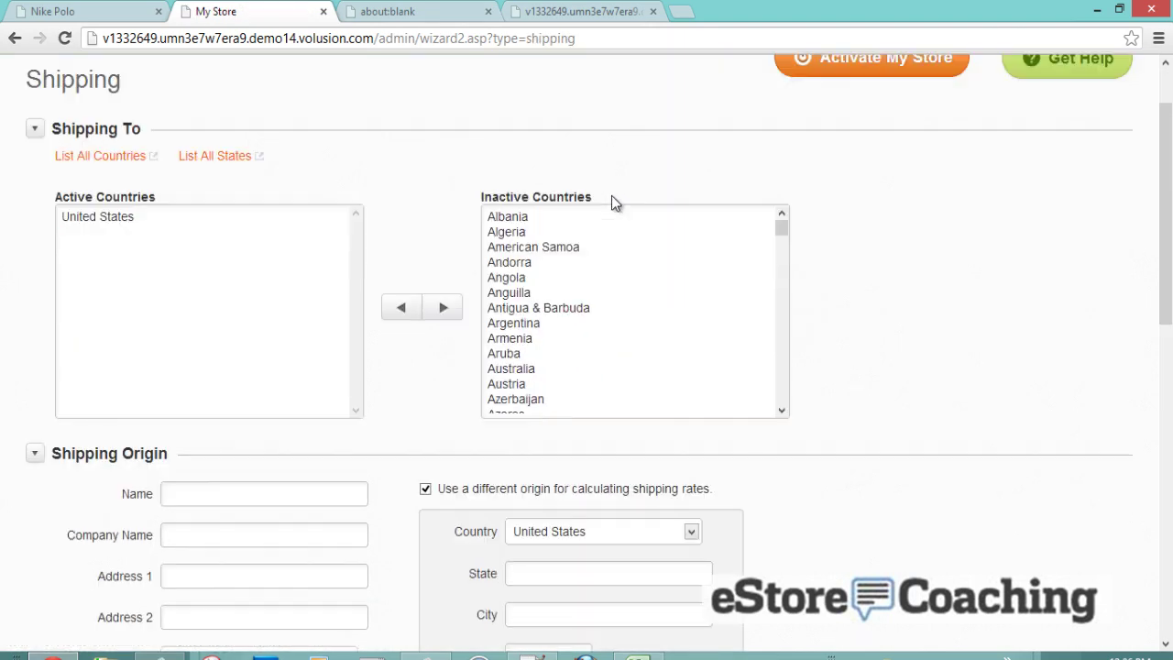
left_click_drag(781, 226, 782, 278)
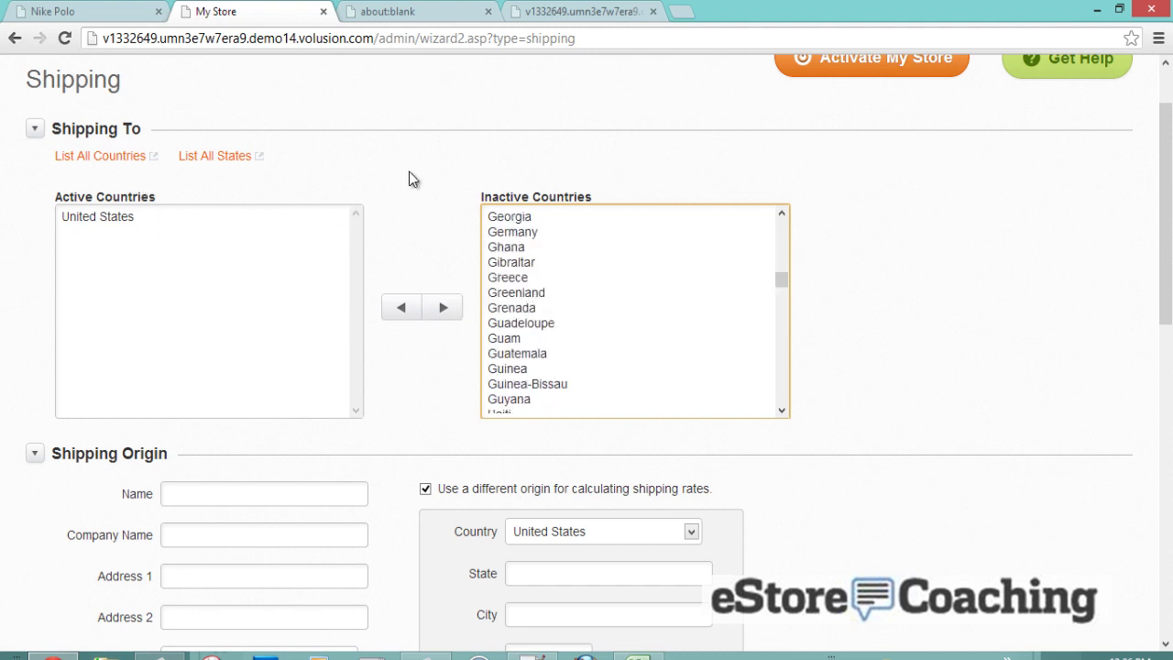
scroll(516, 189, "down", 1)
scroll(516, 189, "down", 3)
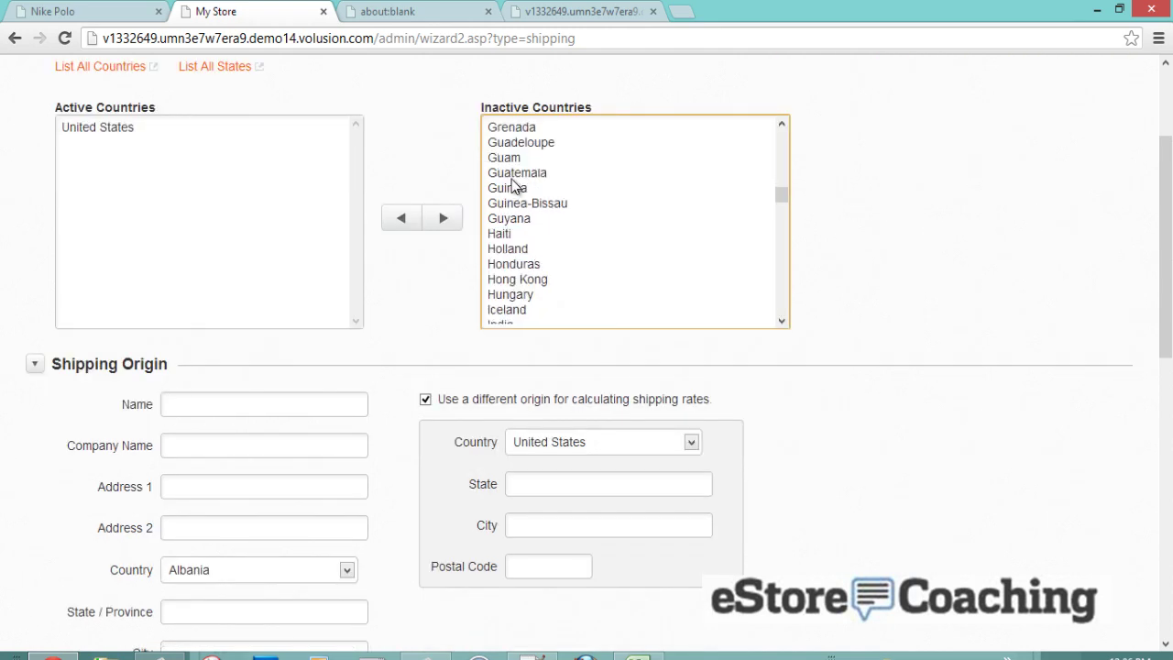
scroll(427, 323, "down", 4)
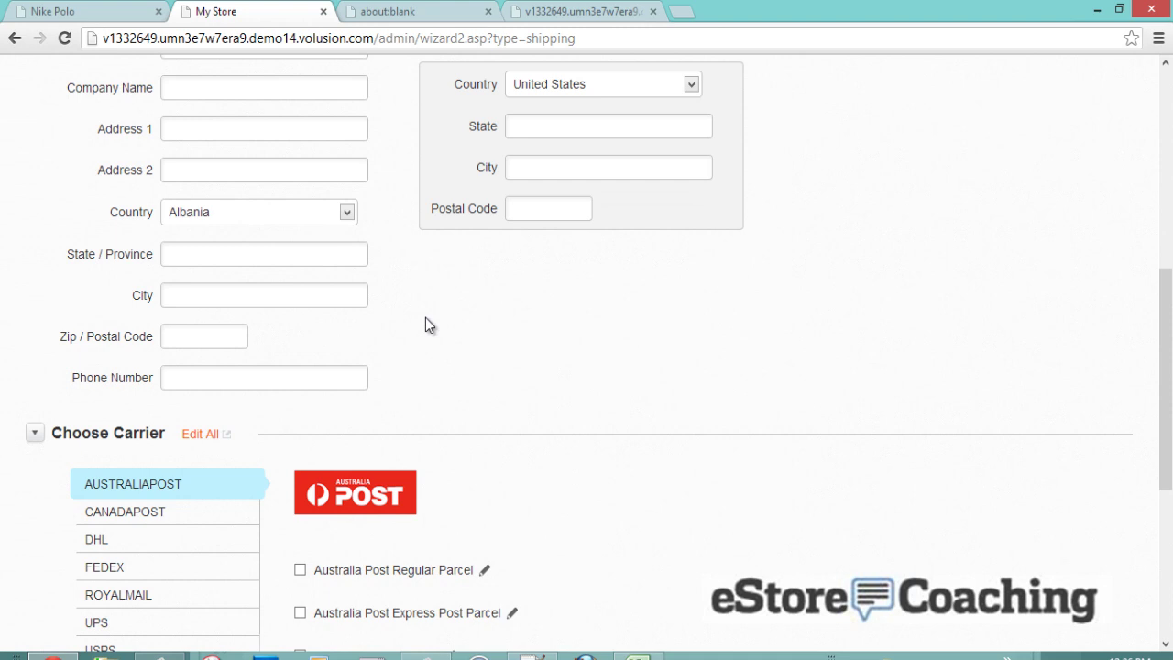
scroll(425, 326, "down", 1)
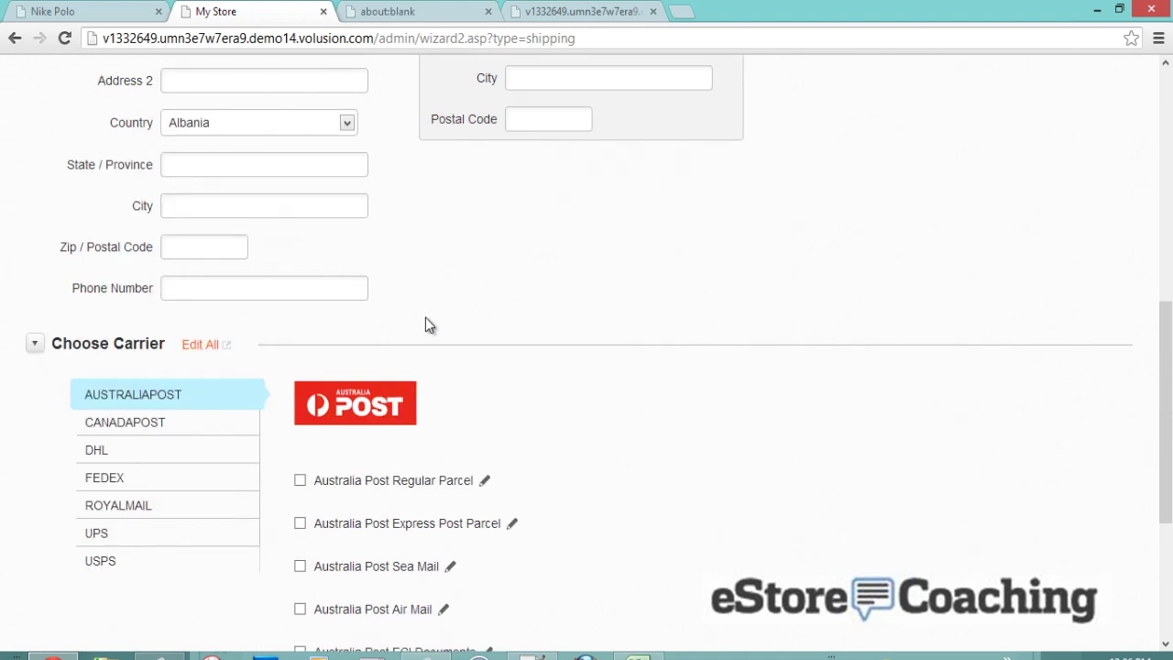
scroll(425, 325, "down", 1)
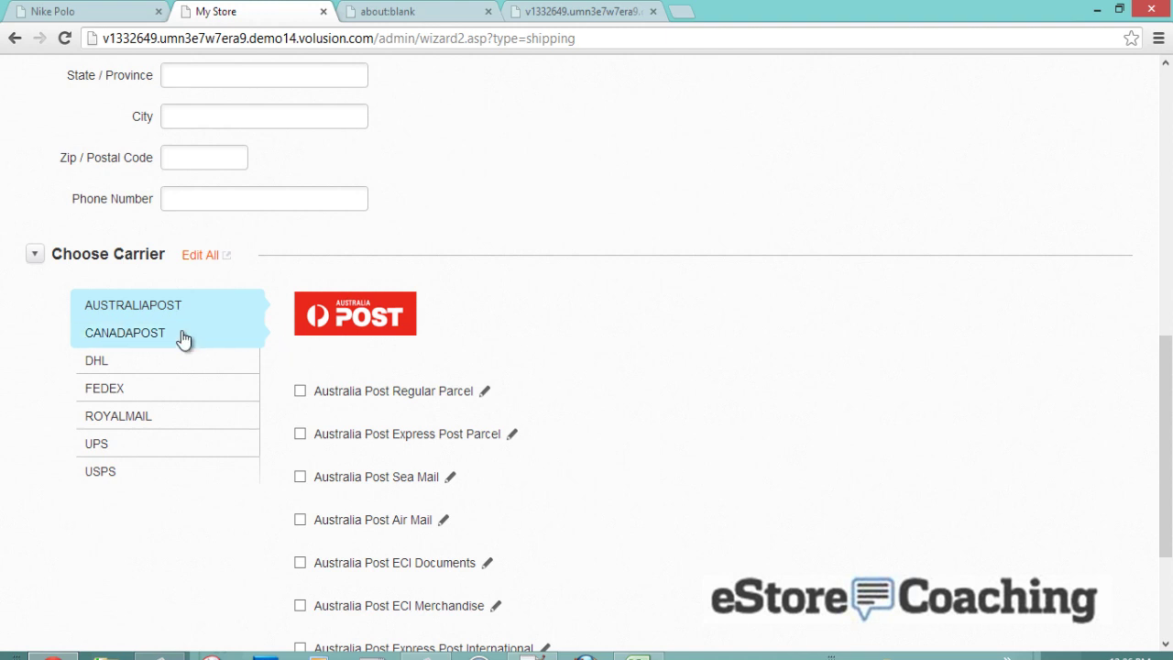
- Enable UPS Ground, UPS Standard and UPS 3Day Select and save them
left_click(108, 448)
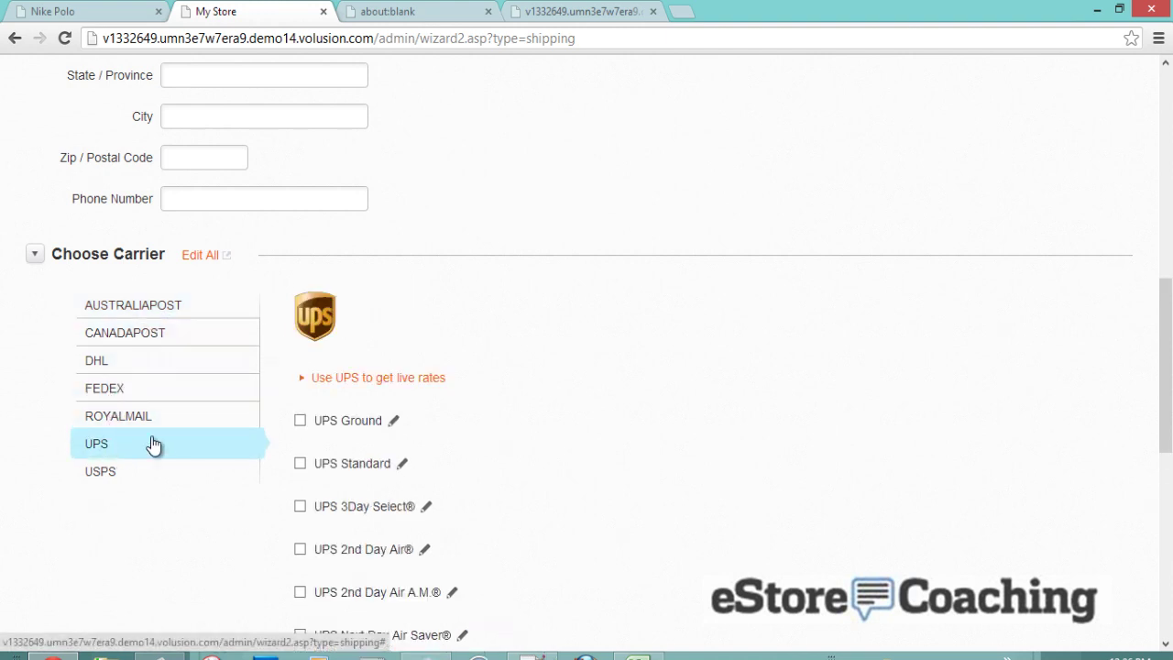
left_click(301, 420)
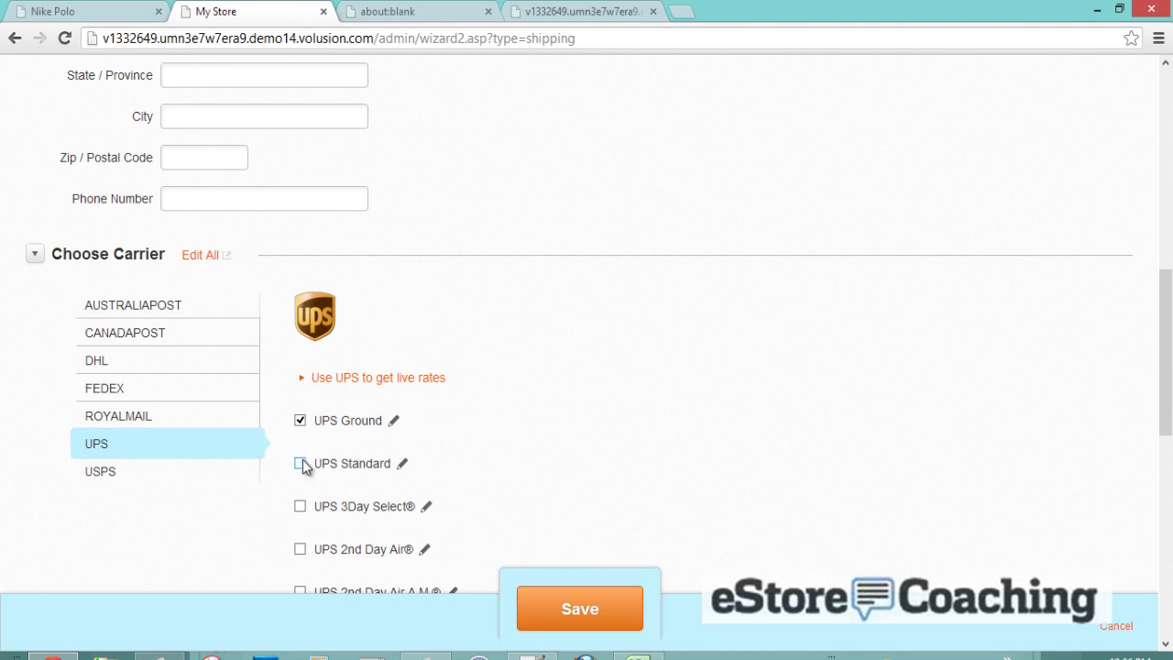
left_click(301, 506)
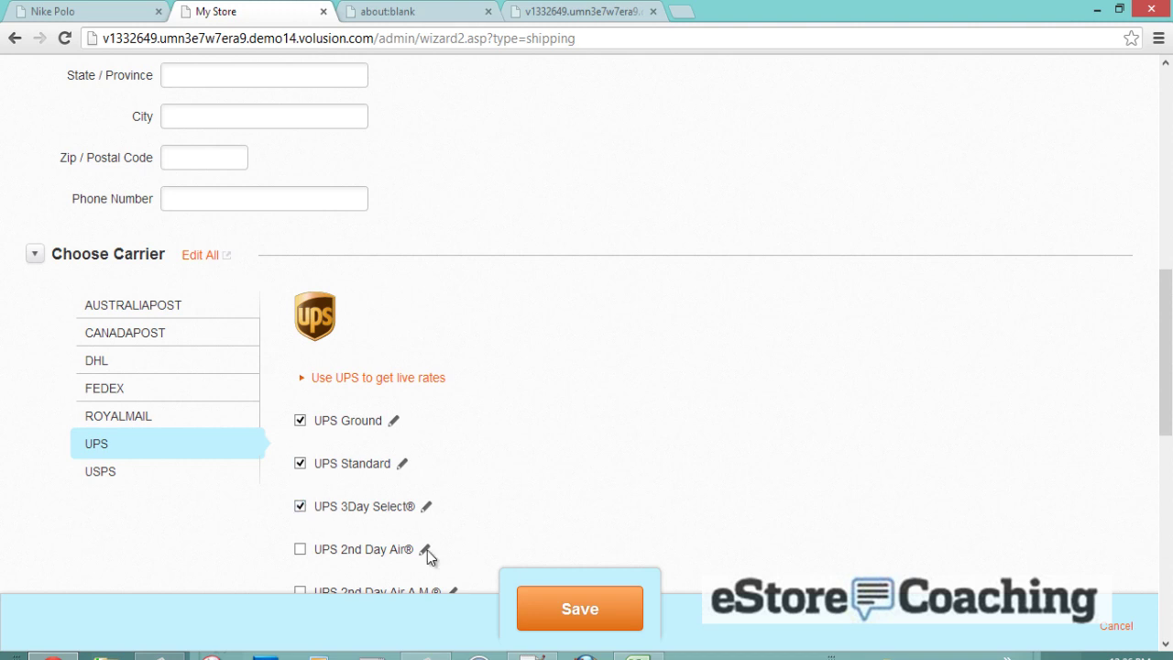
left_click(552, 611)
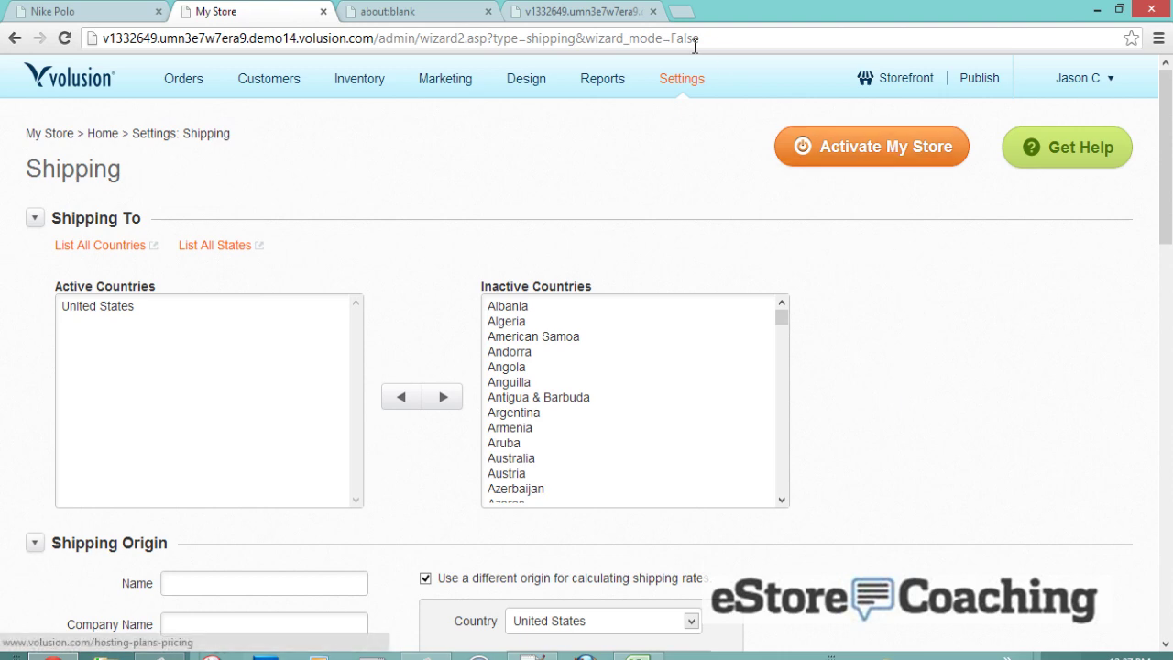
- Open the Volusion site in another tab and close the blank tab
middle_click(815, 151)
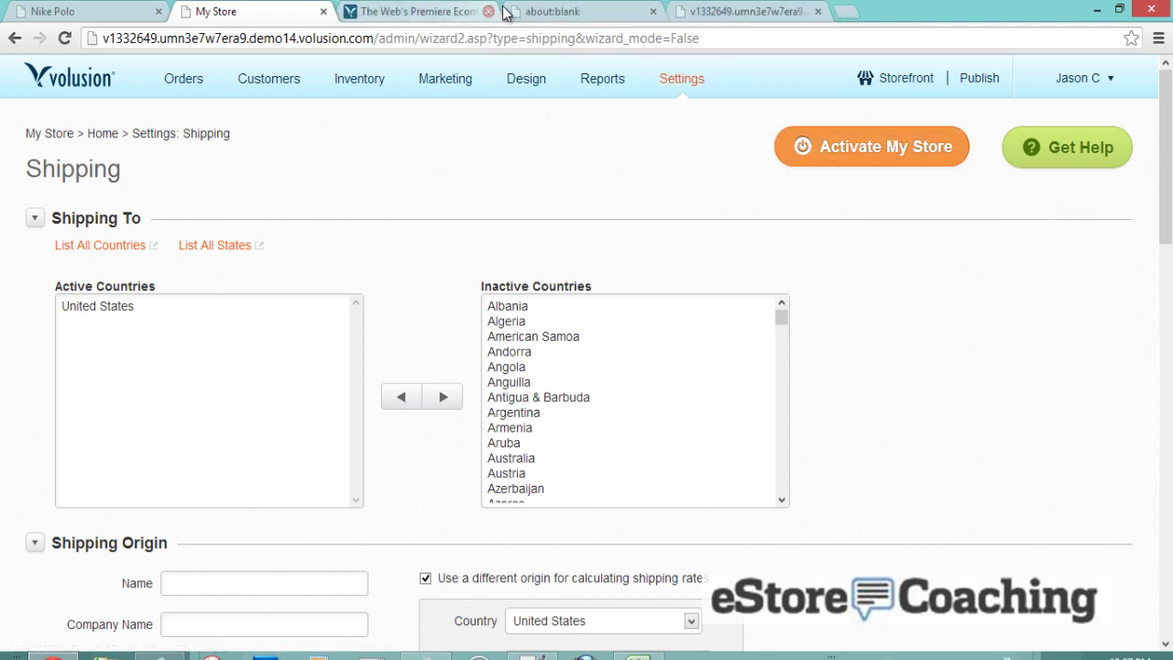
left_click(538, 13)
middle_click(541, 11)
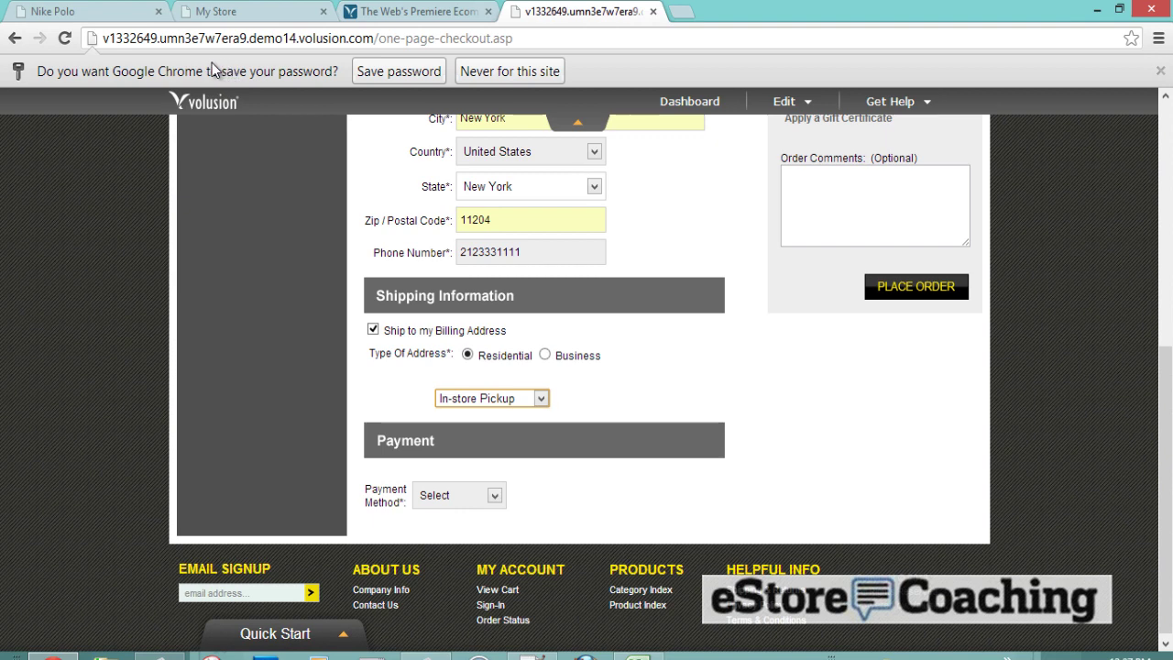
- Dismiss the password prompt, reload checkout, and enter the billing first and last name
left_click(534, 75)
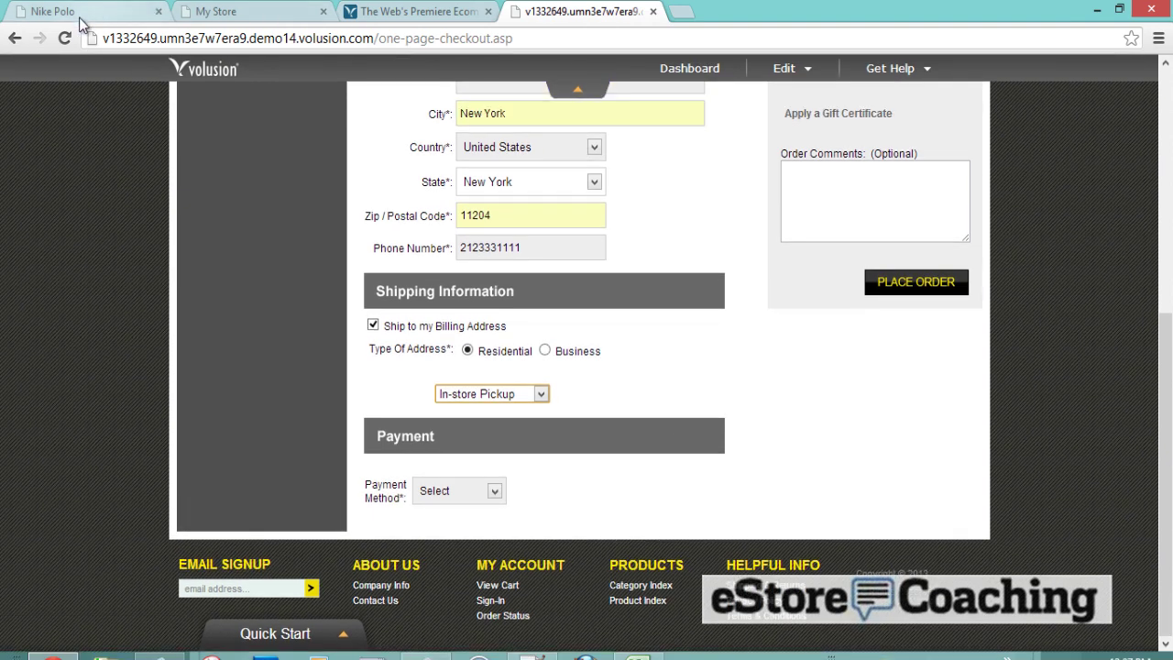
left_click(74, 38)
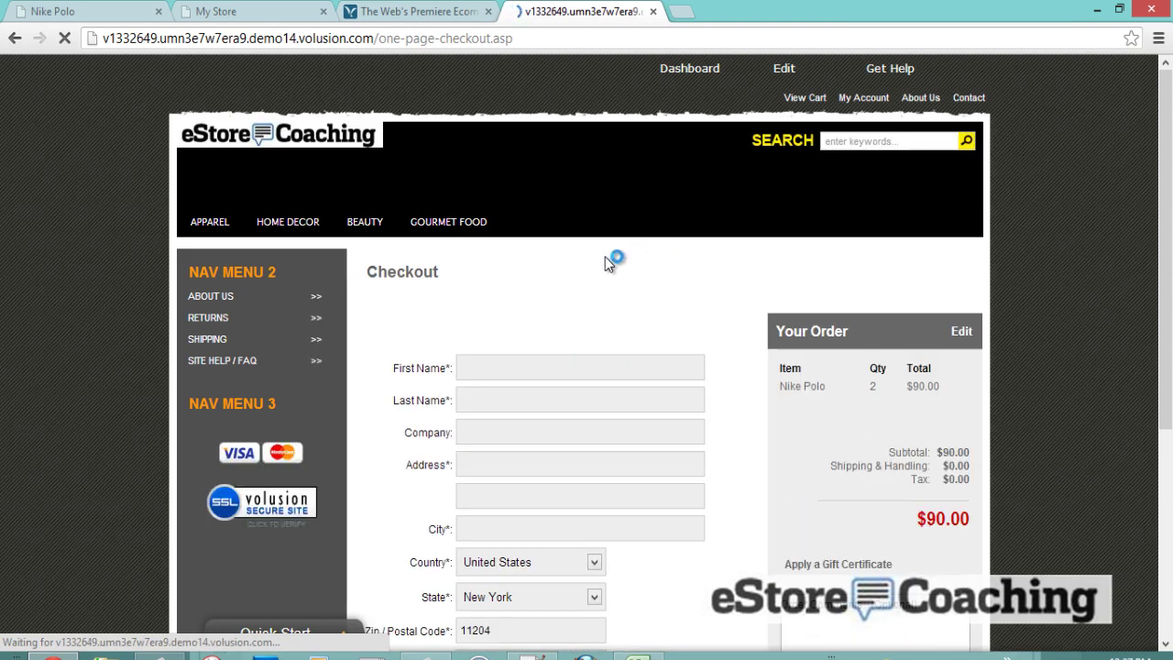
scroll(587, 274, "down", 1)
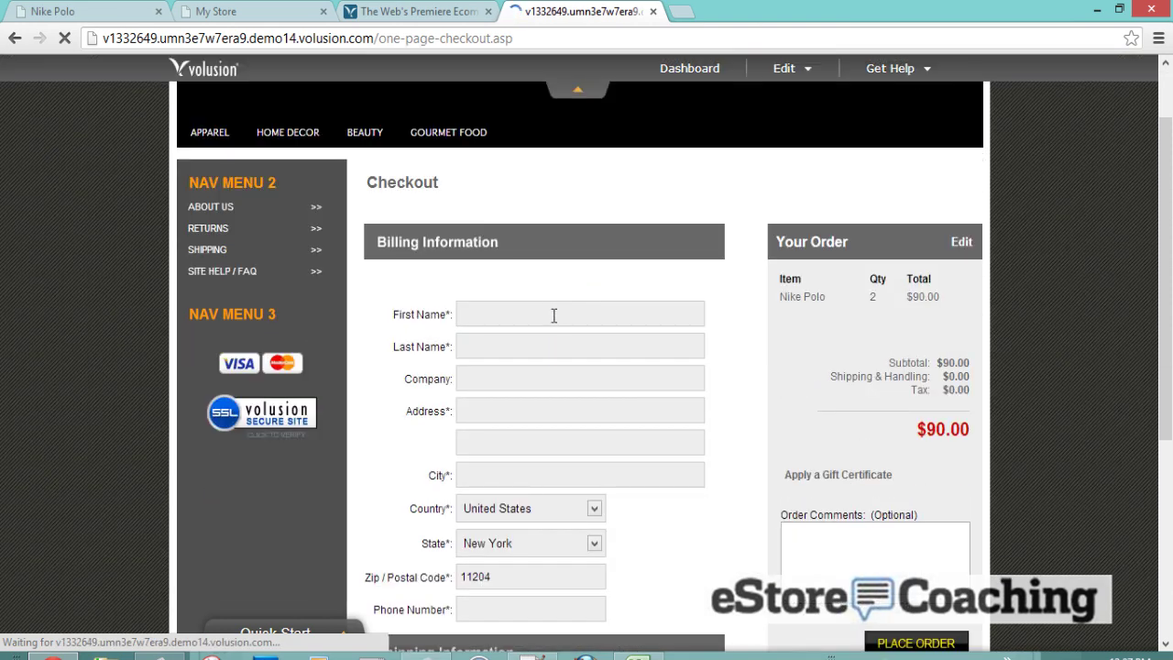
left_click(553, 315)
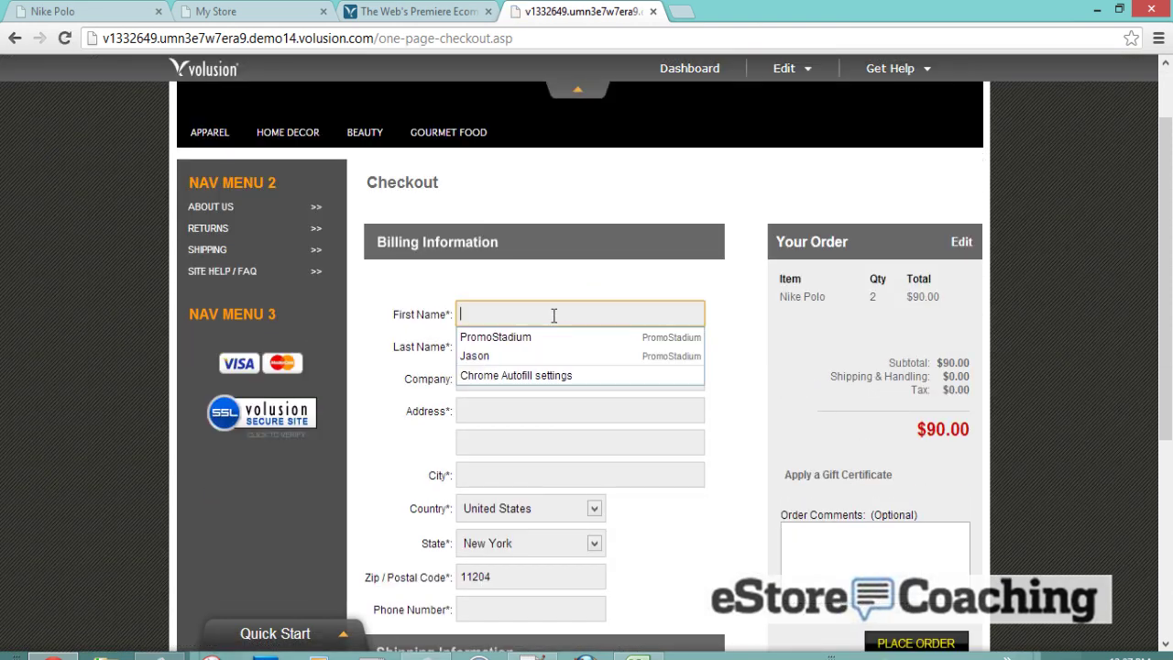
type("Jason")
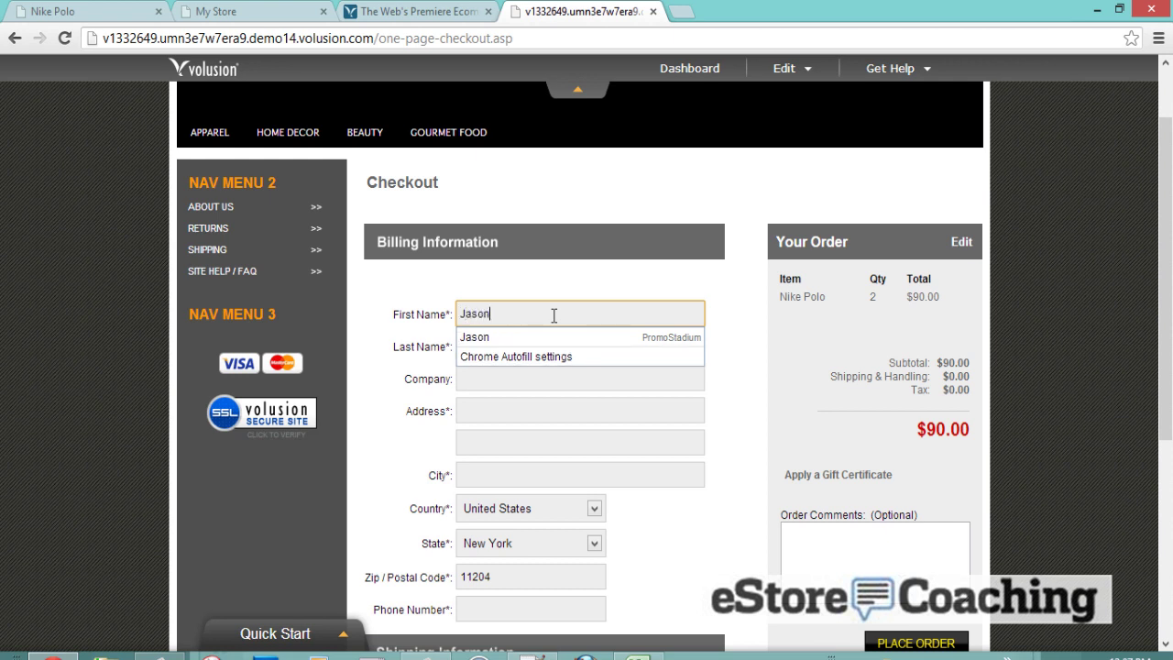
key("Tab")
type("T")
key("Tab")
key("Tab")
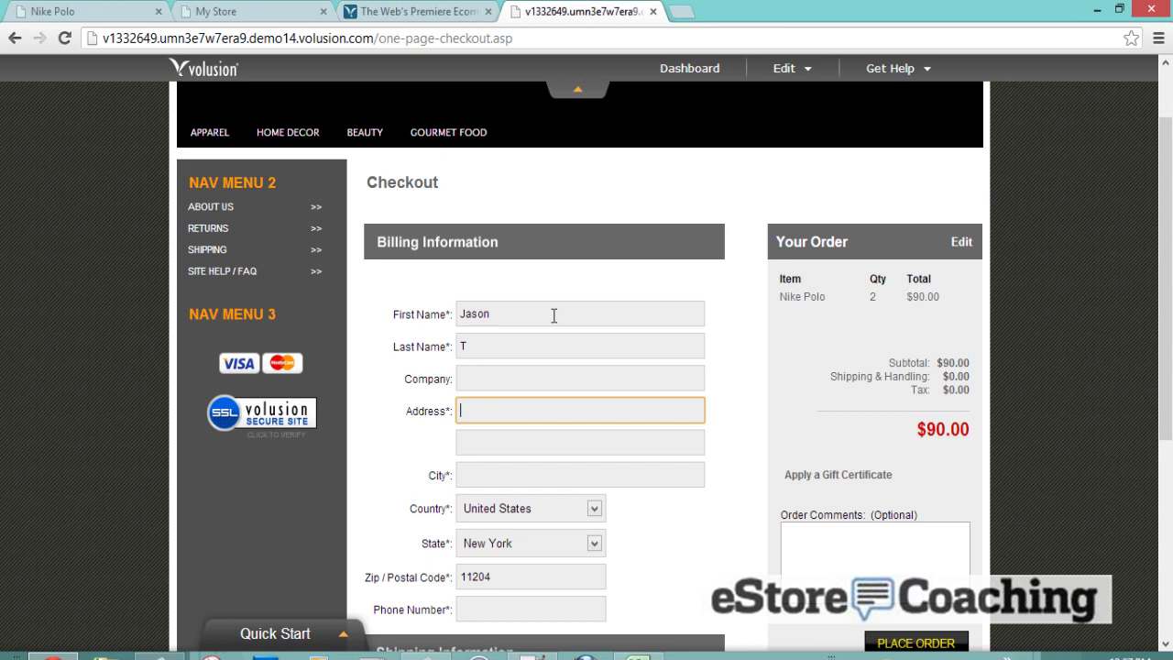
- Fill the street address from the suggestion and enter the billing phone number
type("e")
key("BackSpace")
type("123")
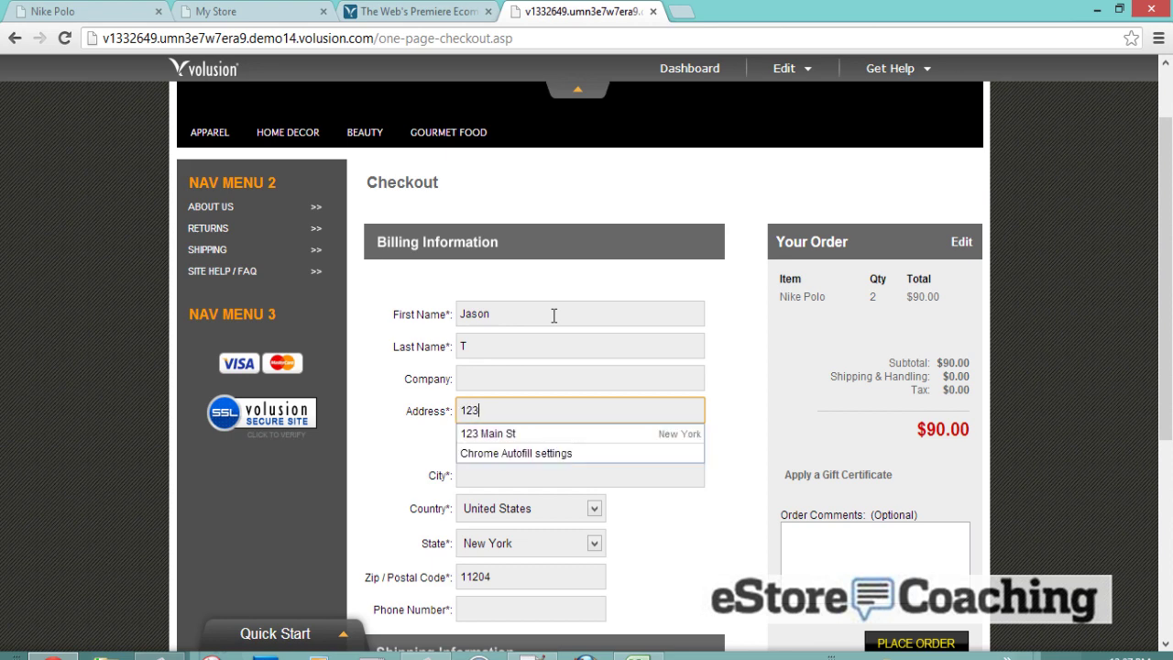
key("Down")
key("Return")
scroll(540, 339, "down", 3)
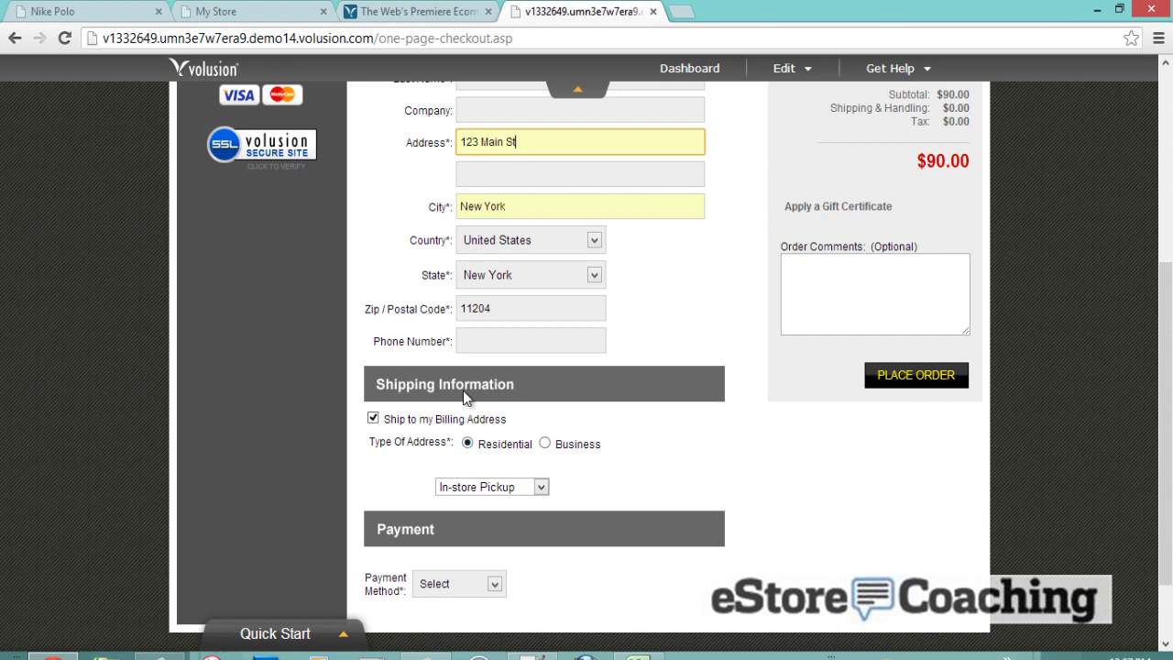
left_click(484, 341)
- Keep In-store Pickup delivery, pay by Check by Mail, and place the test order
left_click(502, 488)
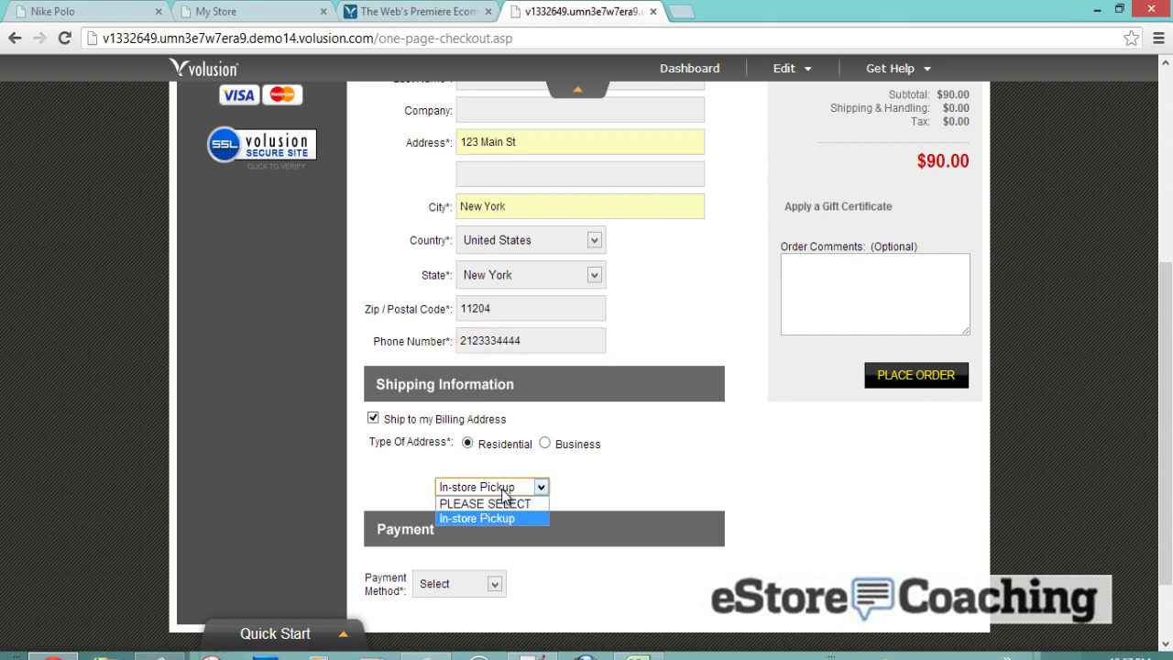
left_click(502, 490)
scroll(556, 488, "down", 1)
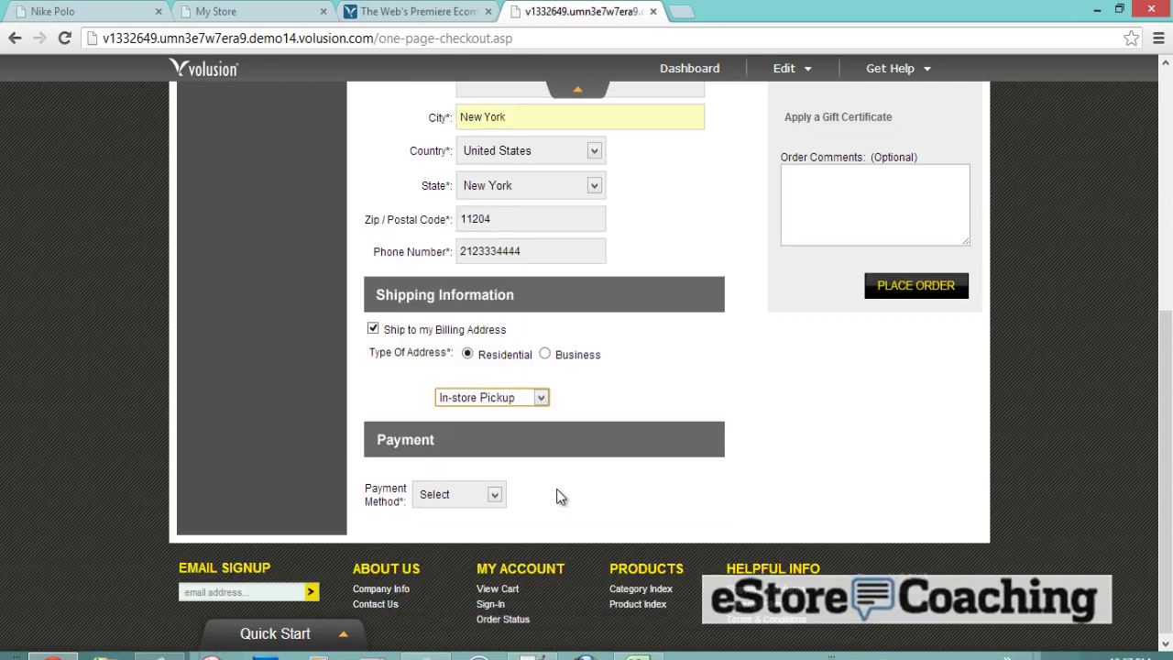
left_click(455, 491)
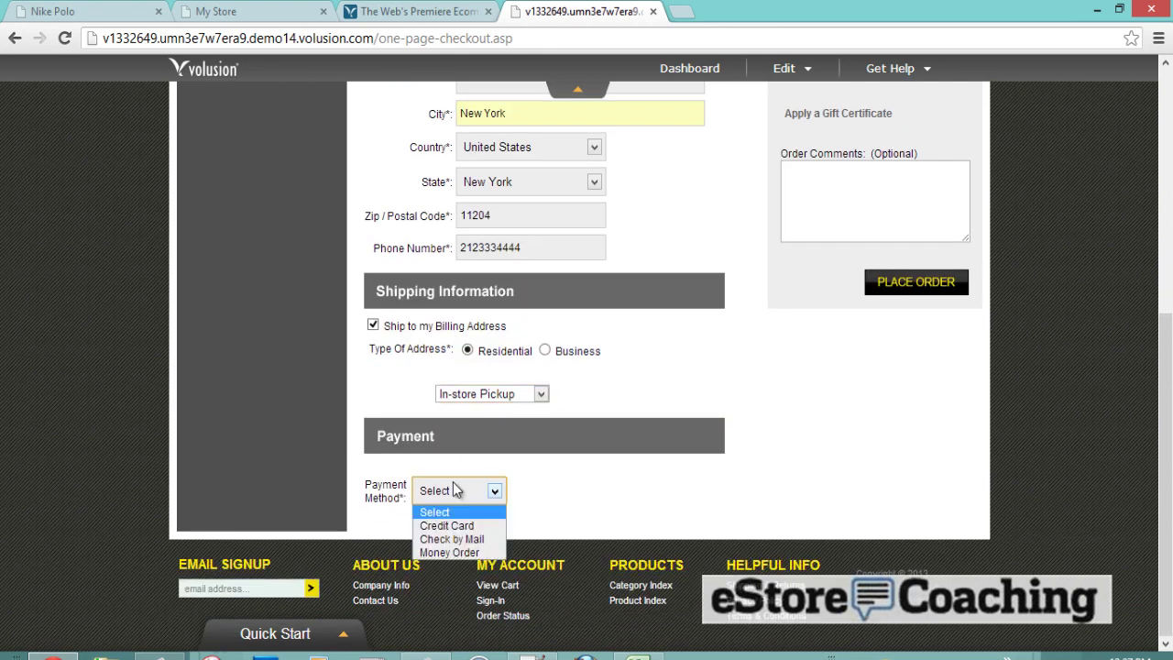
left_click(454, 539)
scroll(851, 376, "up", 2)
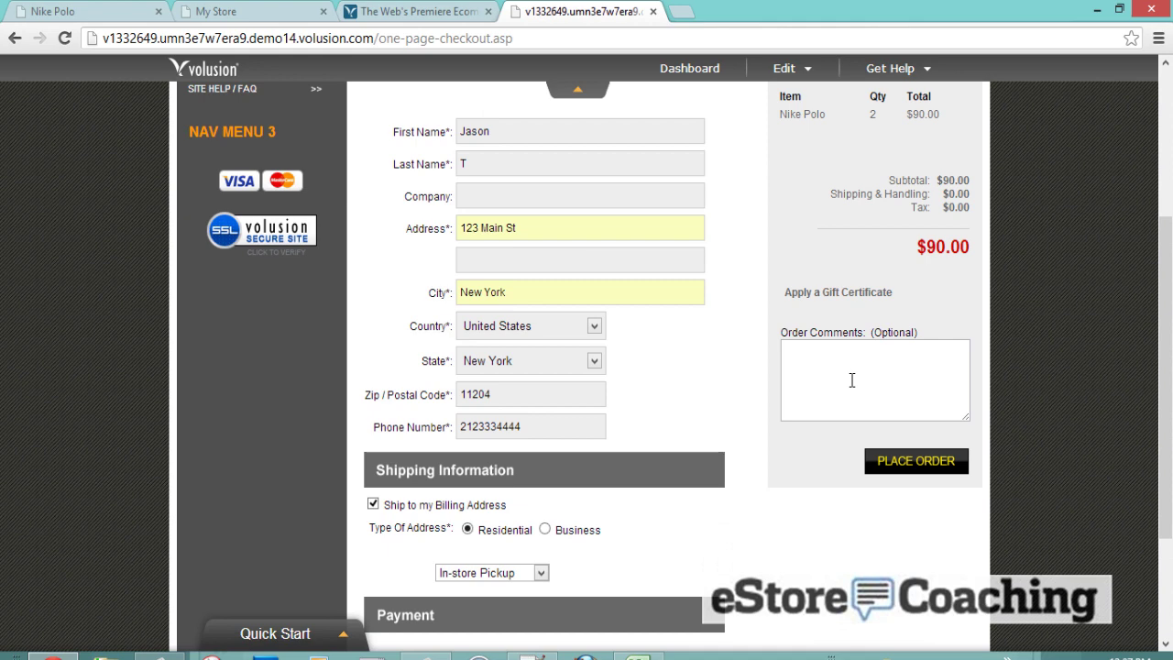
left_click(887, 462)
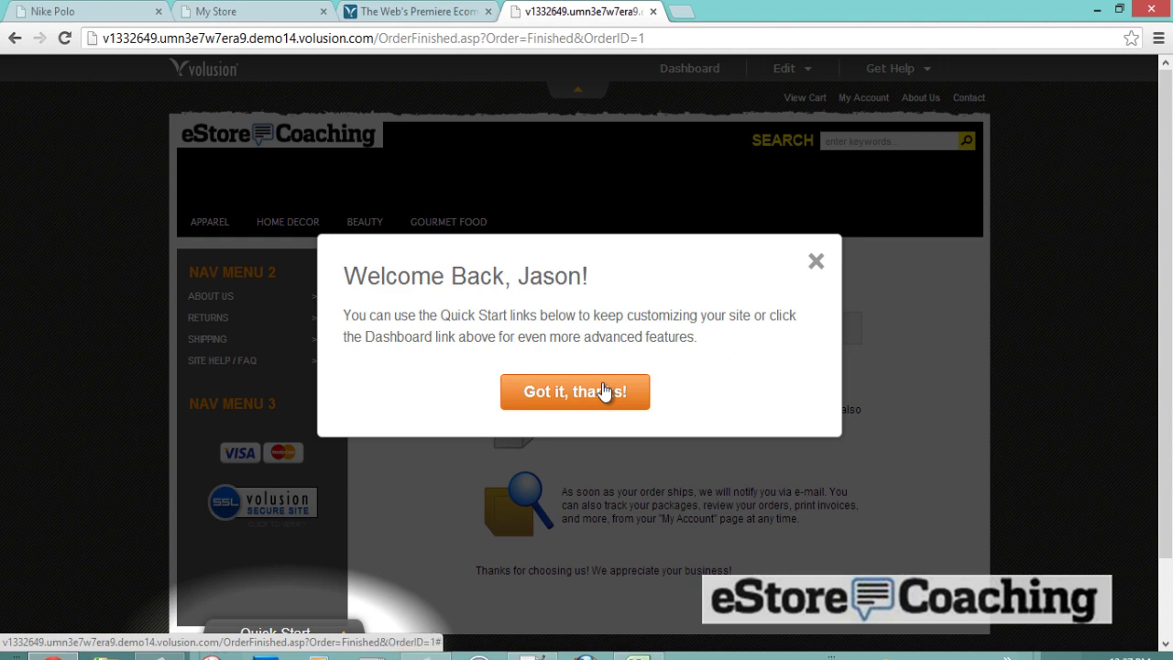
- Dismiss the welcome-back message and return to the admin shipping settings tab
left_click(604, 391)
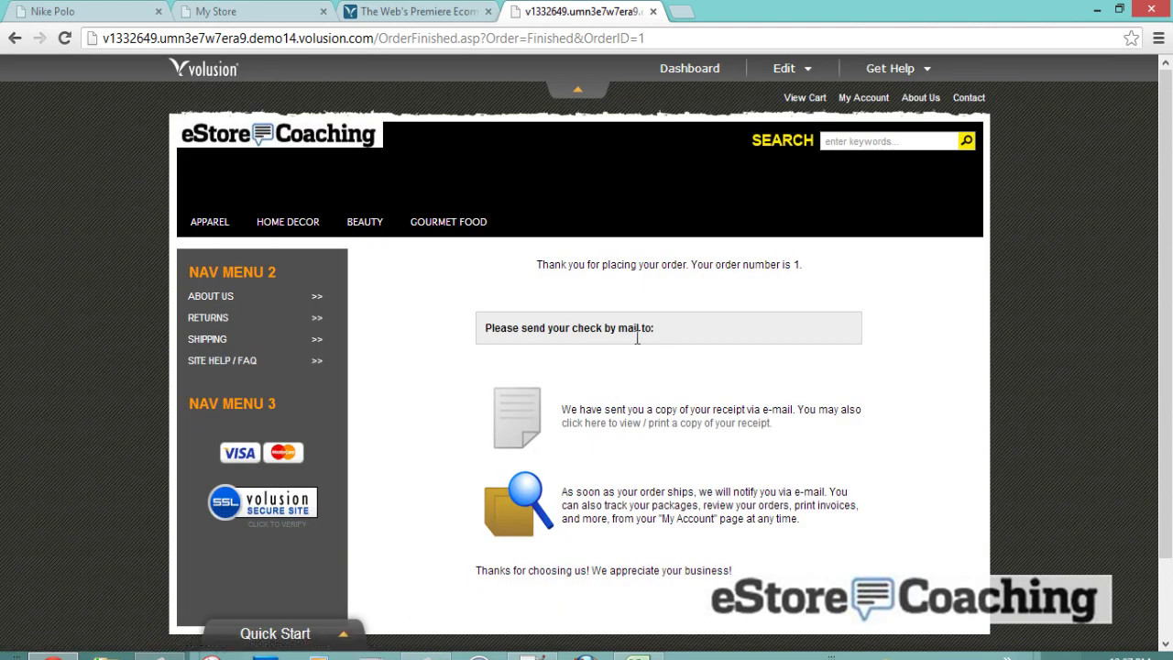
scroll(647, 314, "down", 2)
scroll(648, 313, "up", 2)
left_click(274, 11)
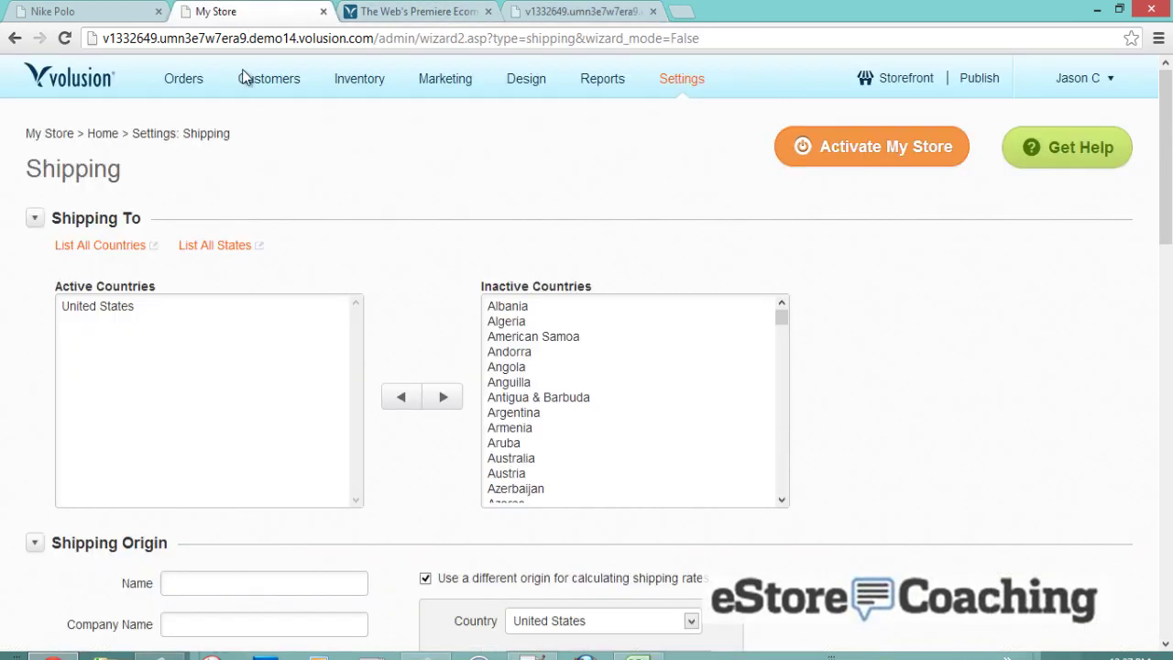
- Open Order 1 and review its status options, leaving it at New
mouse_move(204, 97)
left_click(206, 118)
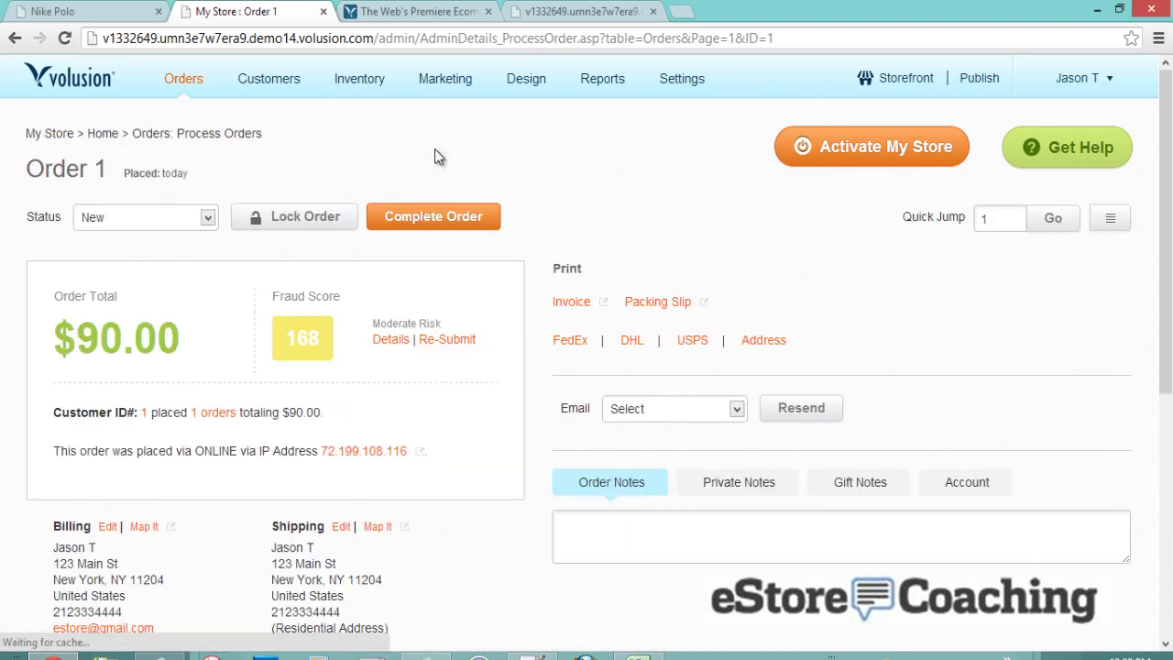
scroll(550, 147, "down", 1)
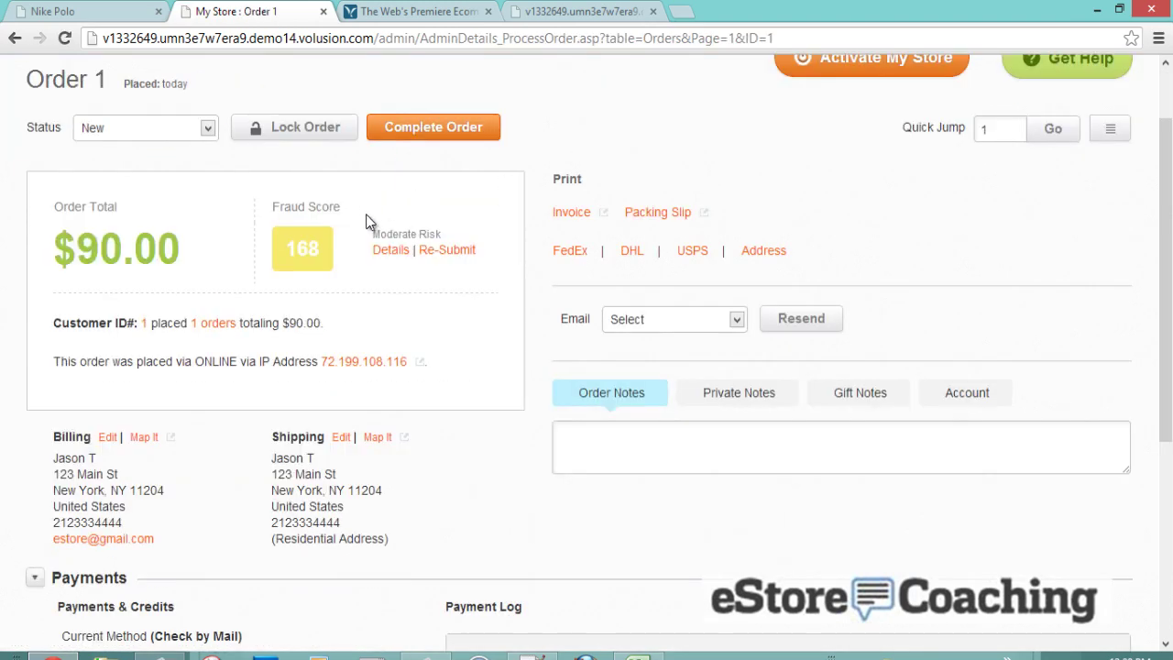
left_click(176, 129)
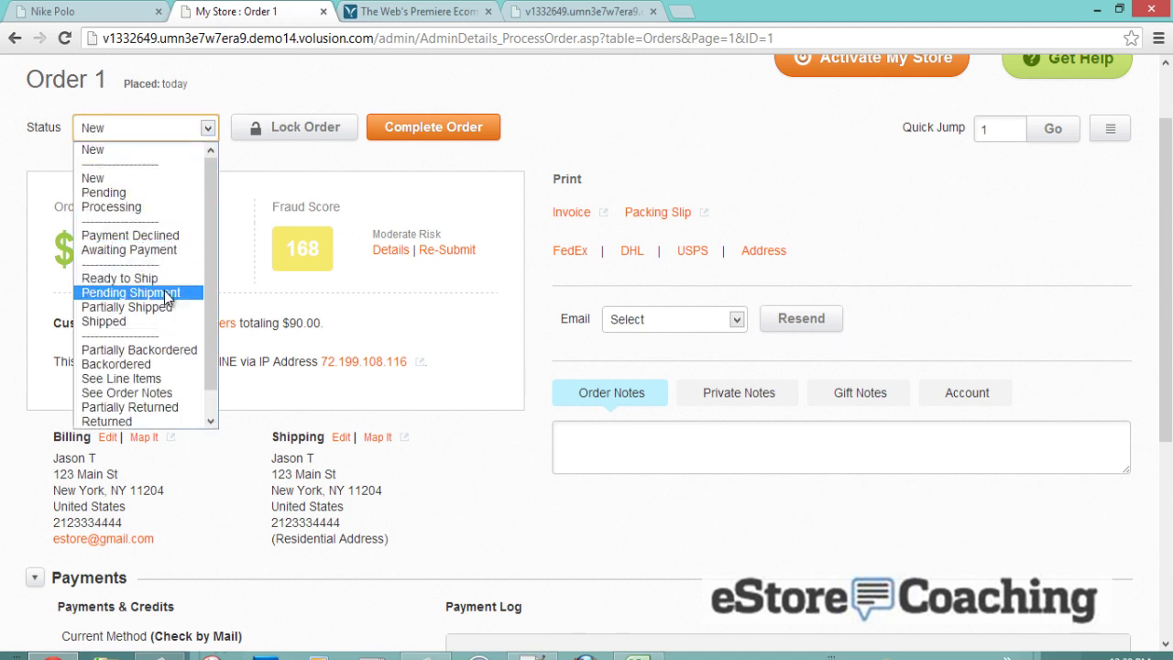
left_click(257, 173)
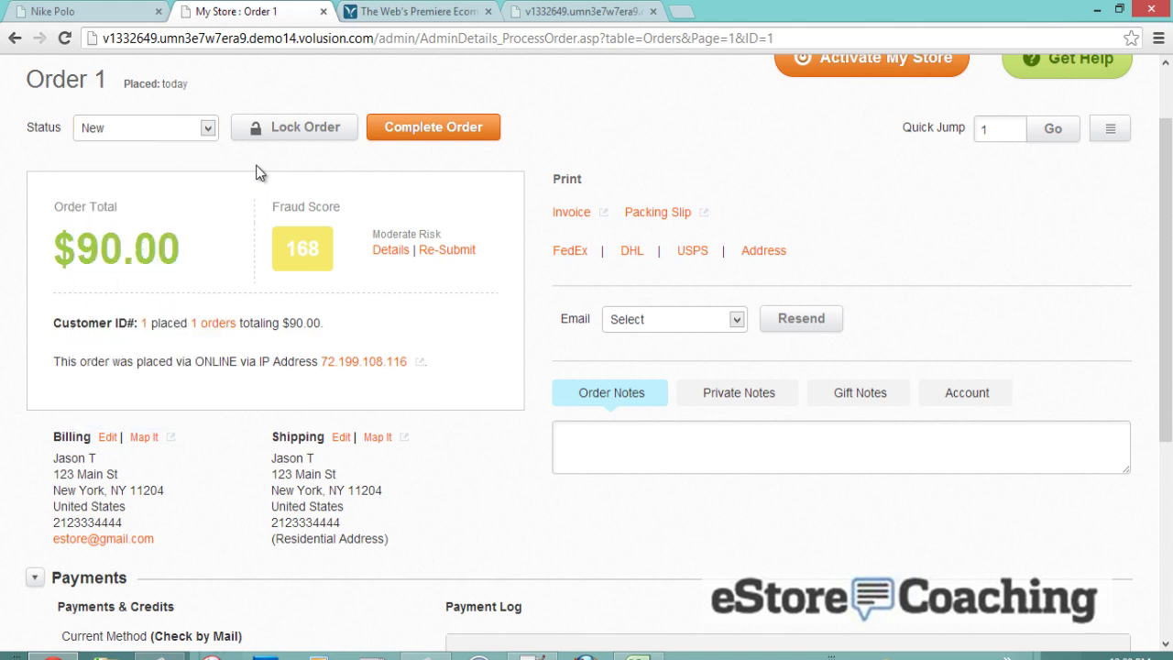
- Record receipt of the $90.00 Check by Mail payment
scroll(258, 173, "down", 3)
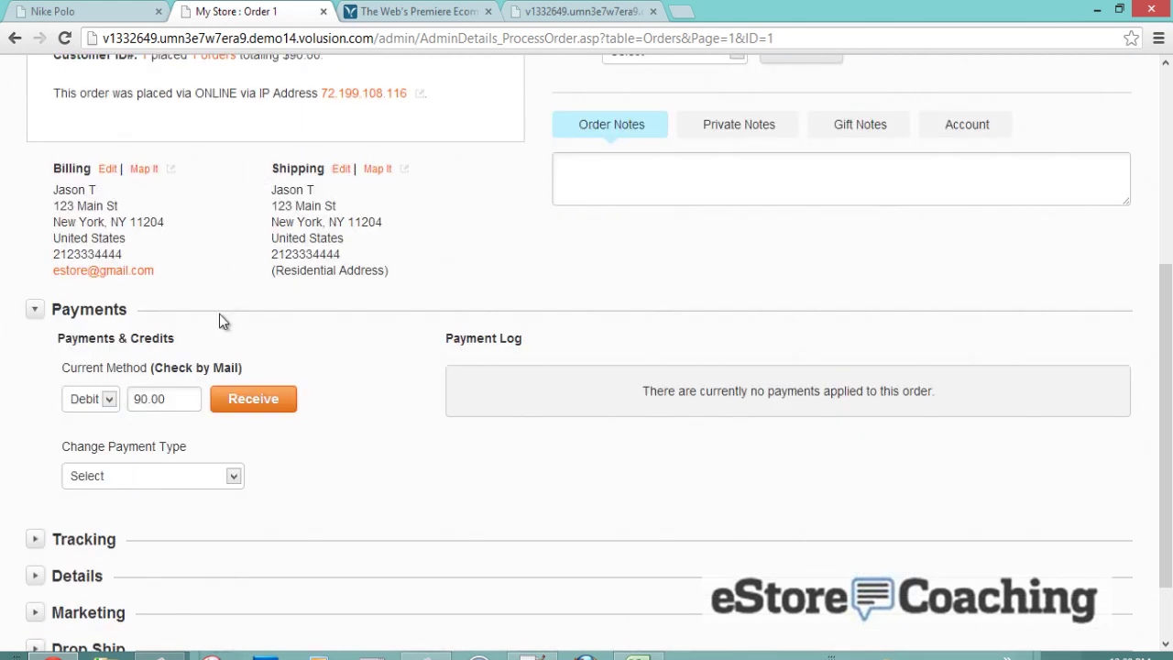
left_click(251, 403)
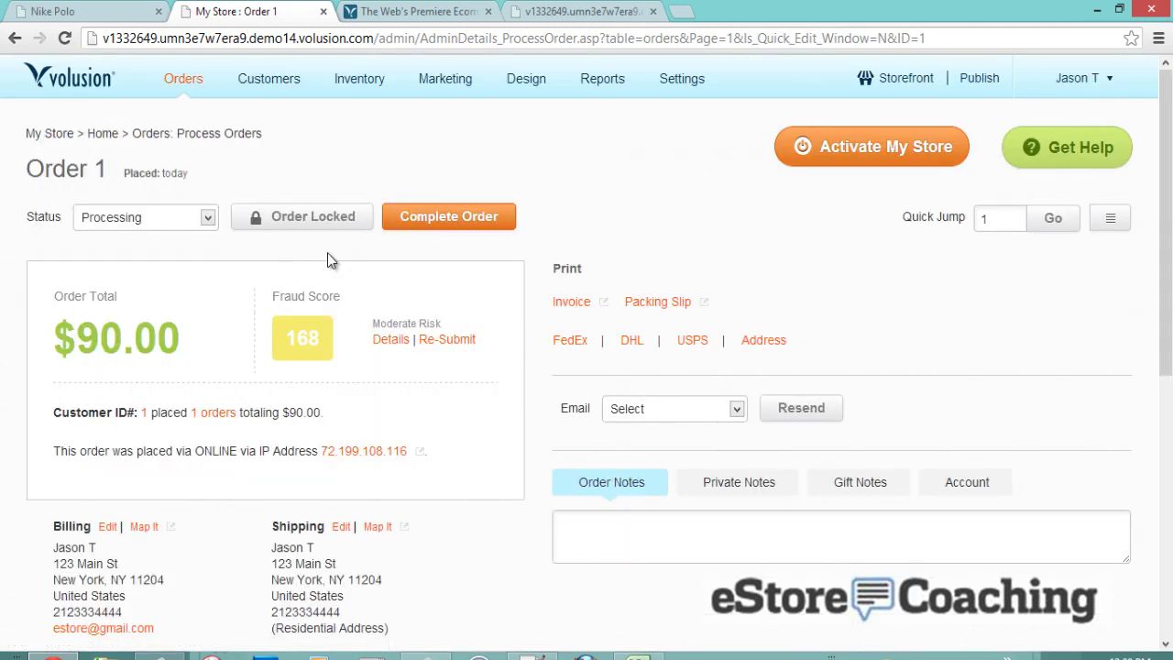
scroll(356, 306, "down", 4)
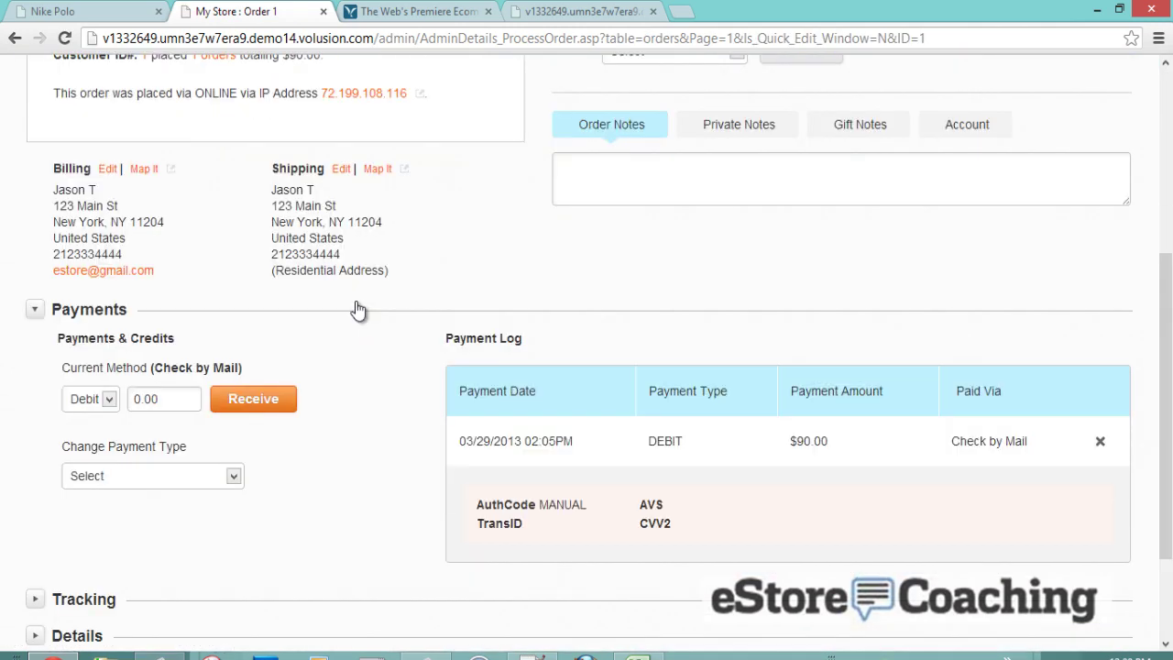
scroll(321, 343, "up", 3)
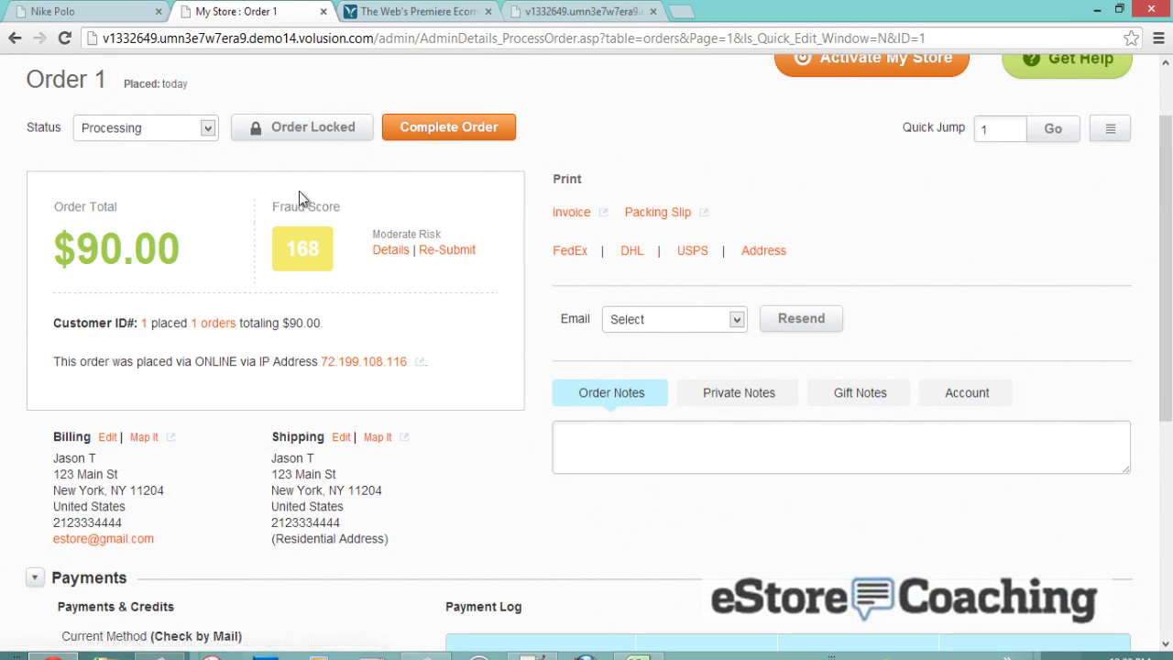
left_click(302, 253)
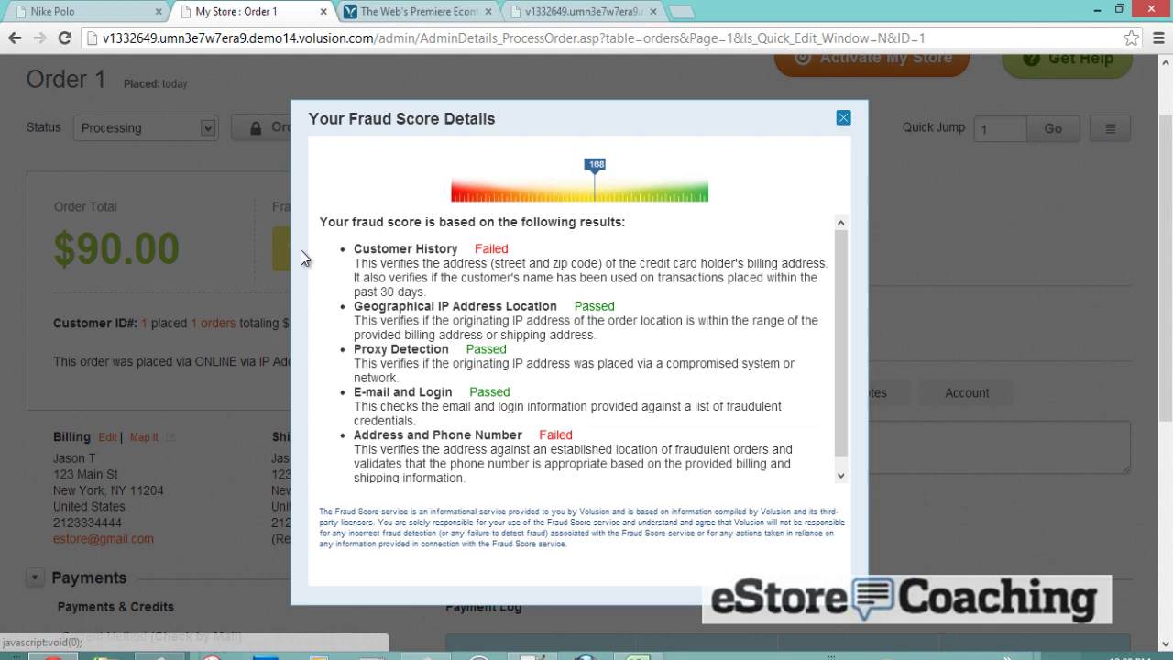
left_click(843, 118)
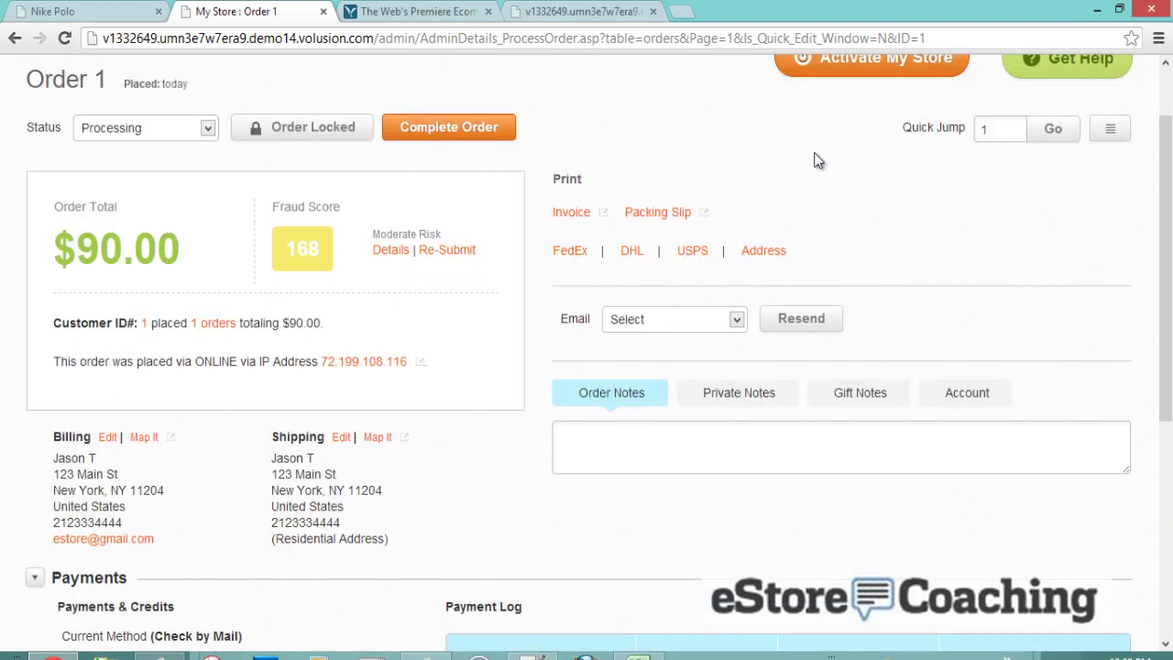
- Set Order 1's customer email to Shipped
scroll(818, 160, "down", 1)
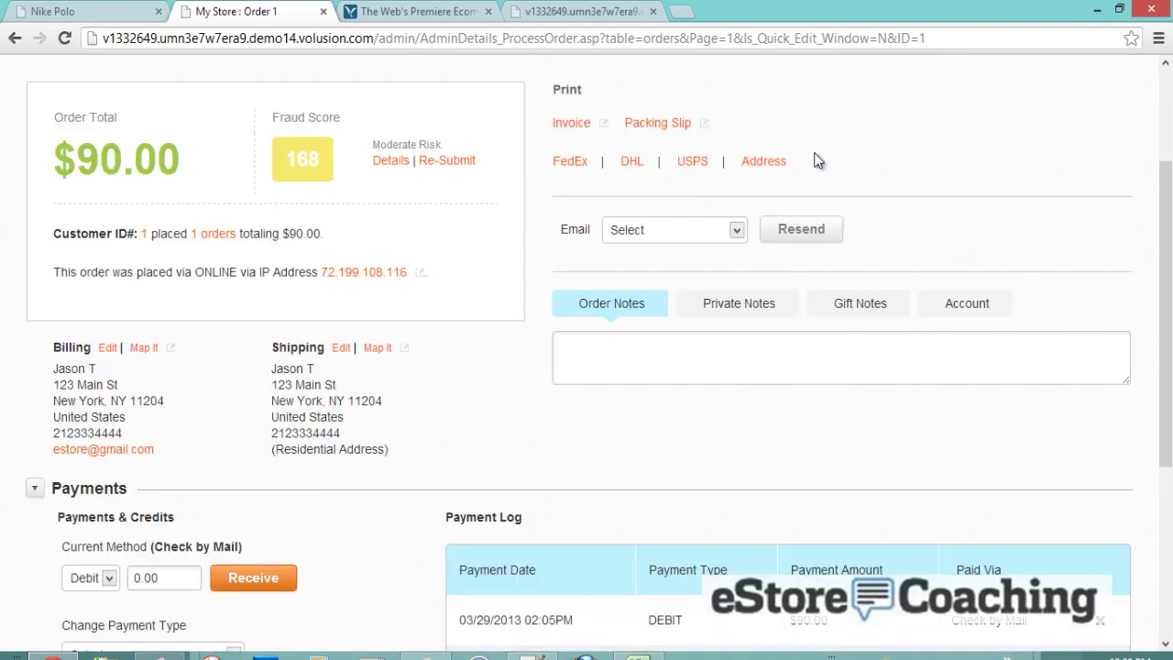
left_click(705, 229)
left_click(687, 266)
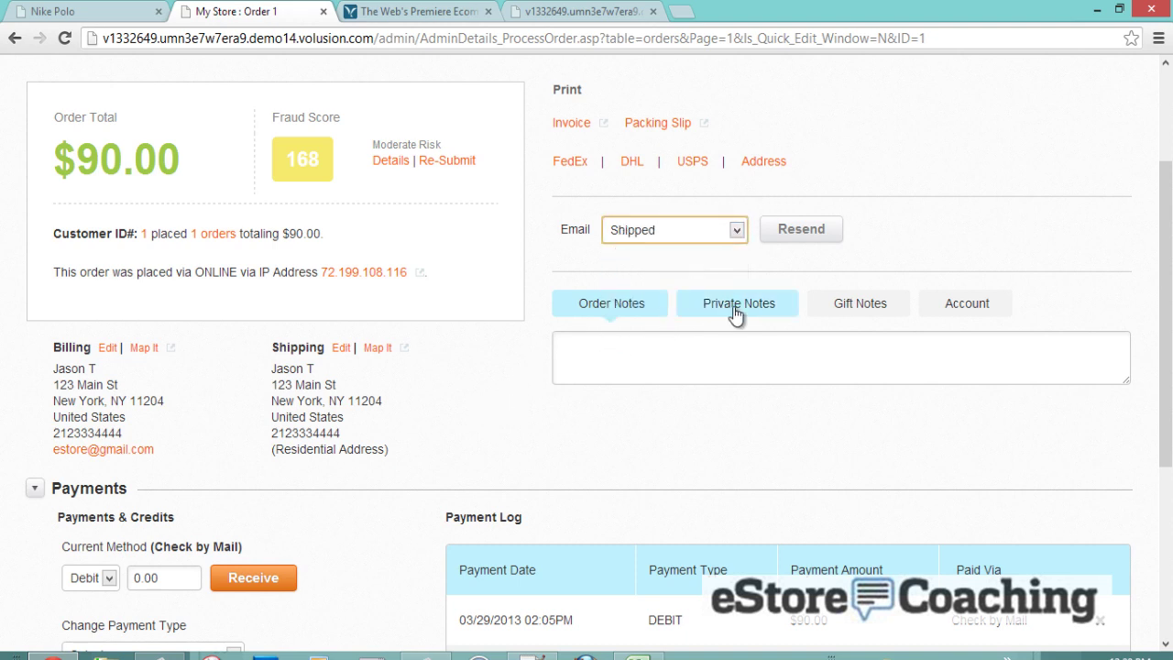
- Look through the Account, Private Notes and Order Notes tabs, then expand Tracking
left_click(953, 313)
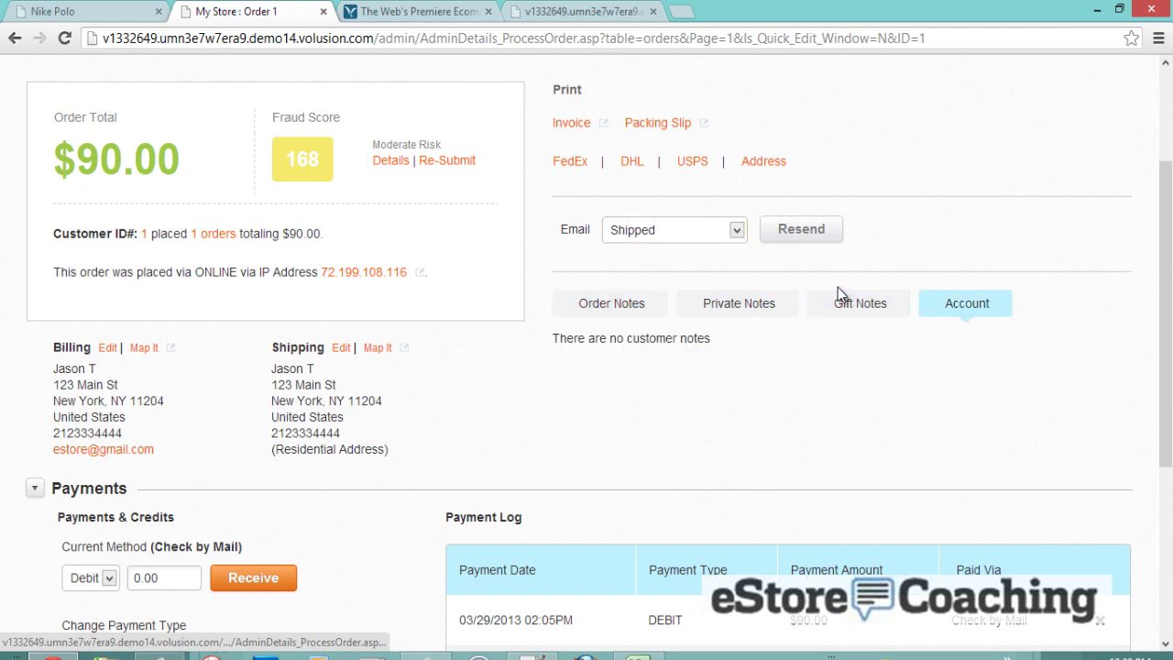
left_click(687, 295)
left_click(644, 308)
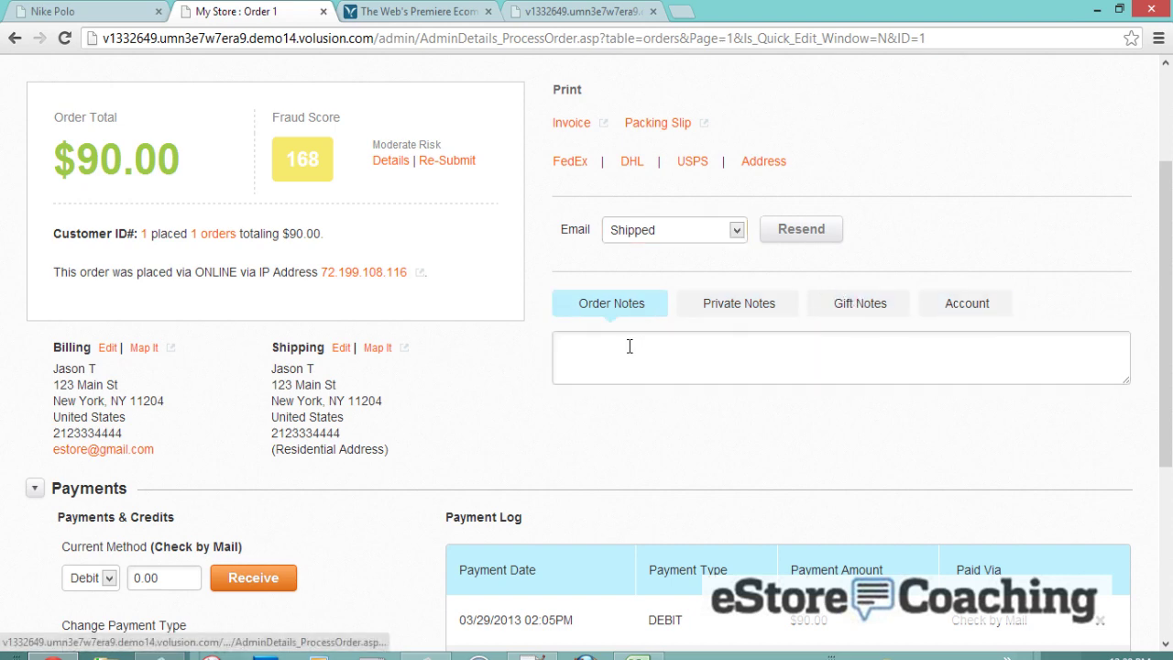
scroll(596, 371, "down", 2)
scroll(596, 371, "down", 2)
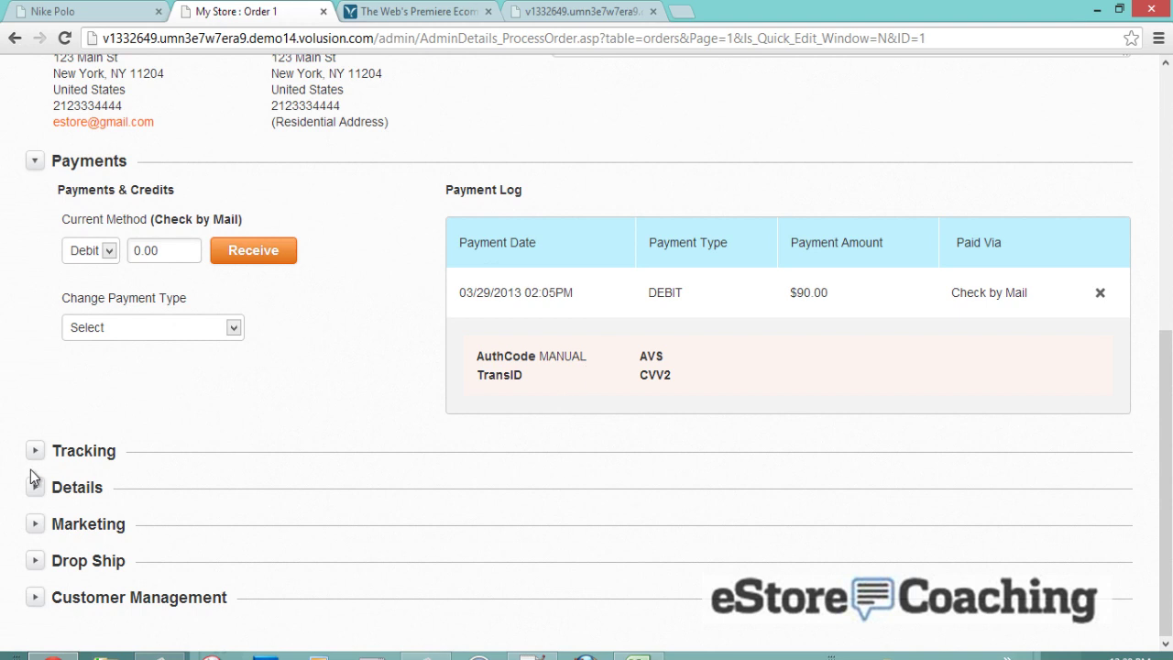
left_click(33, 450)
- Enter tracking number 1Z123445 and choose UPS : UPS Ground as the shipping method
scroll(581, 393, "down", 2)
left_click(581, 389)
type("1Z")
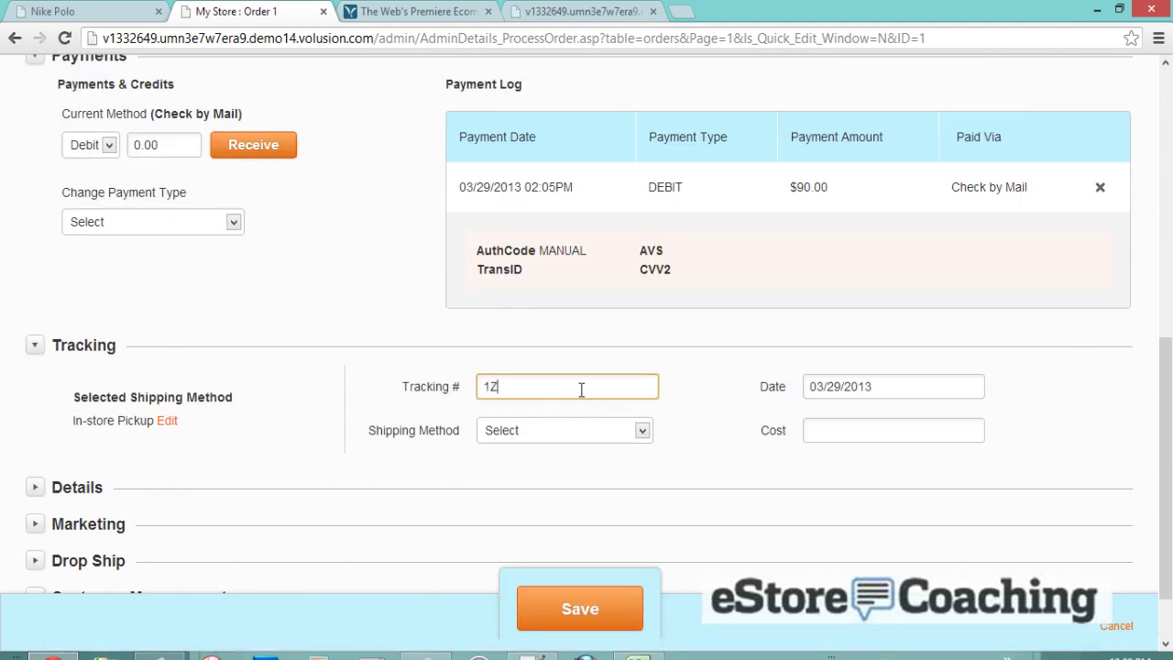
type("123445")
left_click(598, 437)
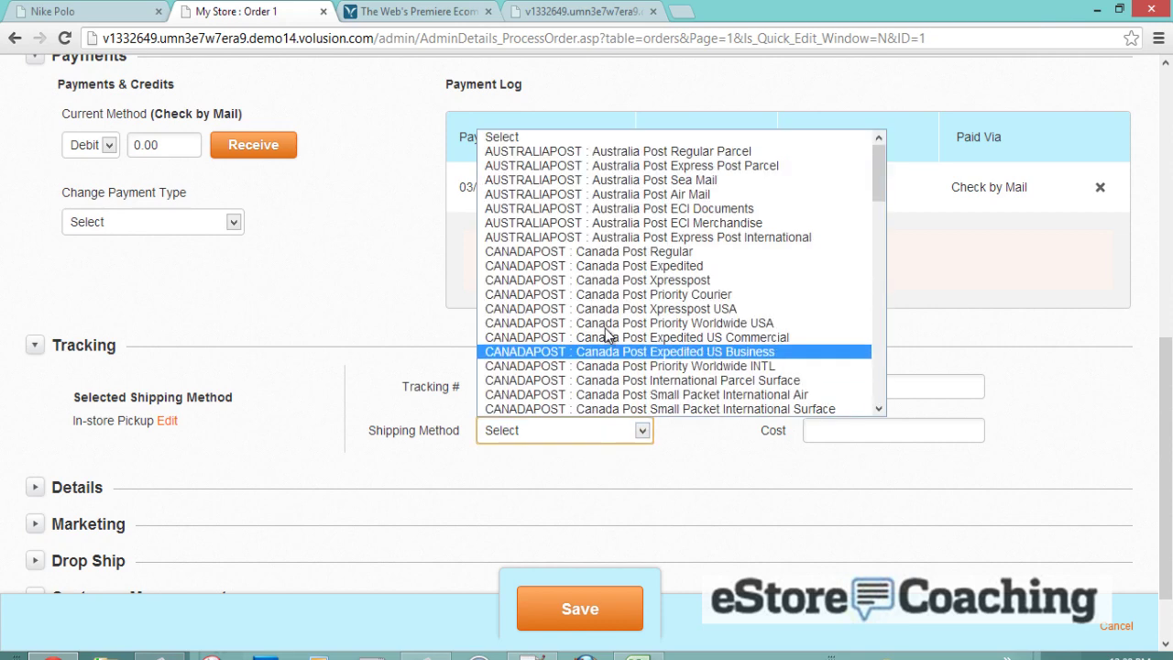
scroll(627, 311, "down", 6)
scroll(627, 312, "down", 6)
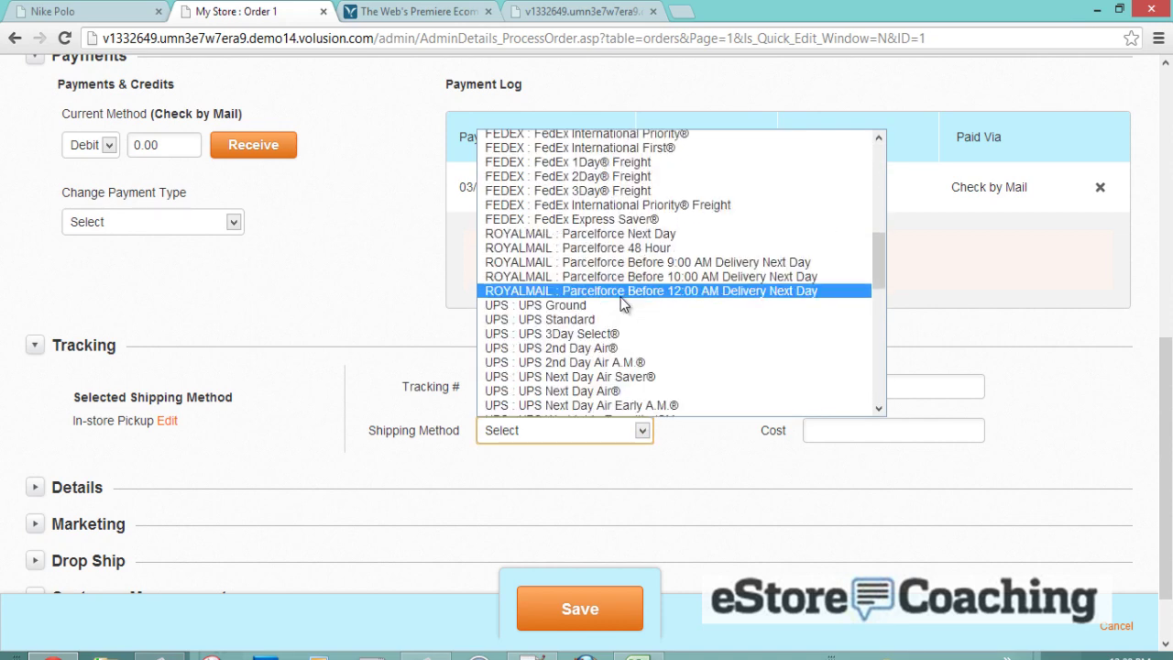
left_click(613, 219)
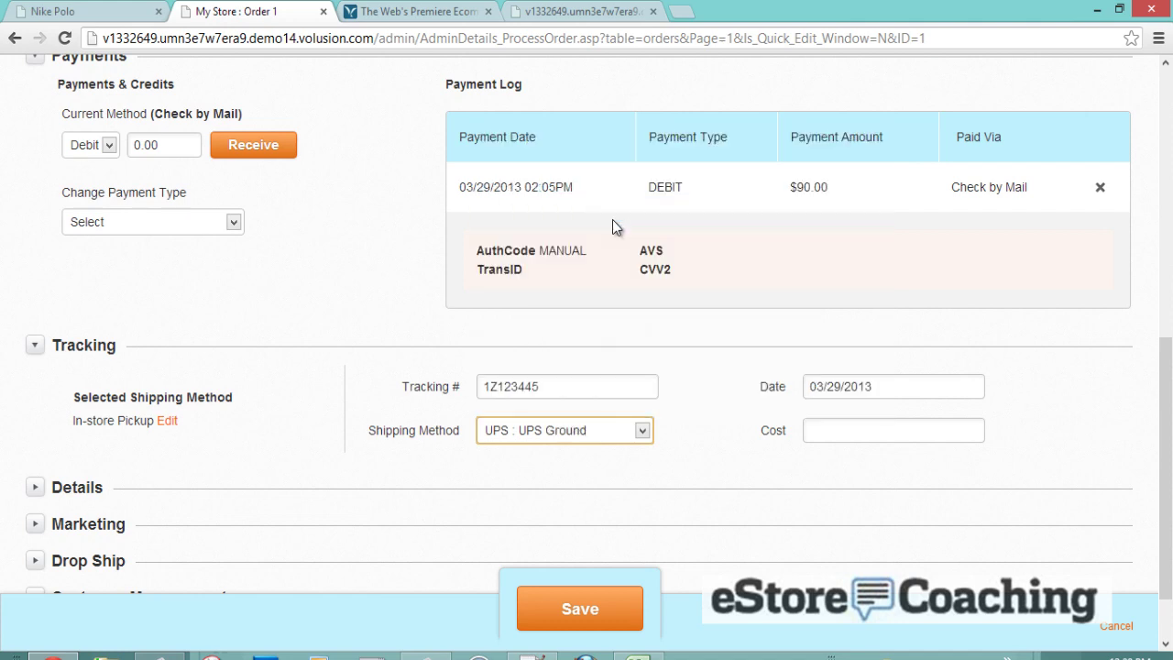
scroll(417, 343, "down", 2)
- Review Order 1's Details, Marketing and Drop Ship sections
left_click(49, 405)
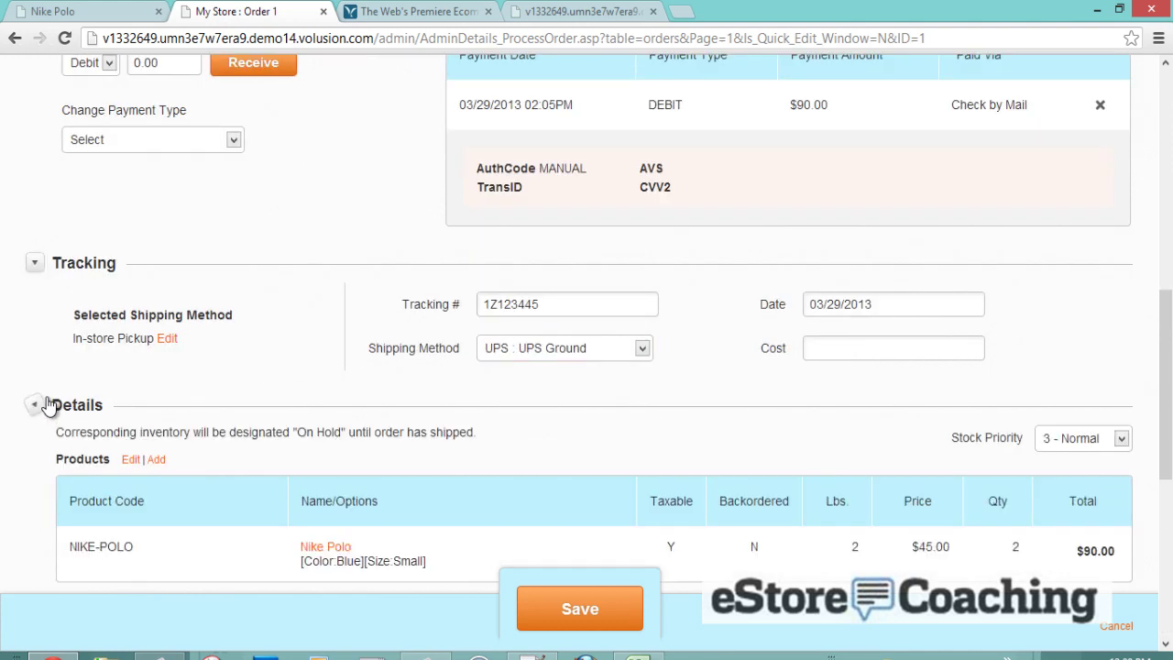
scroll(151, 378, "down", 2)
scroll(152, 381, "down", 2)
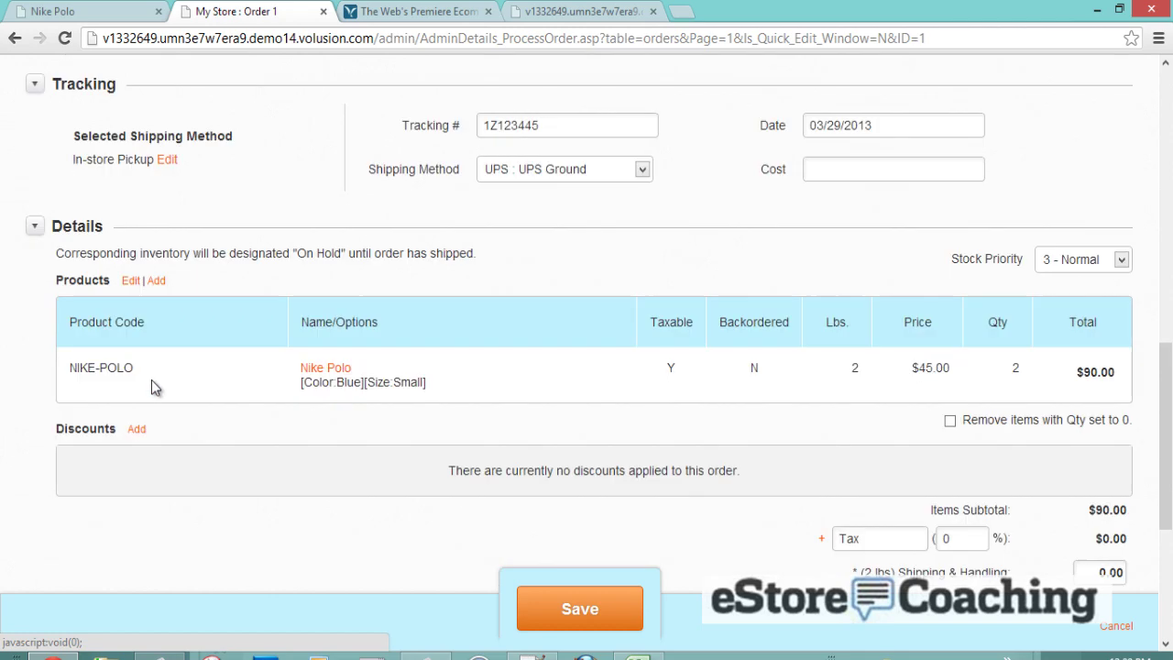
scroll(114, 417, "down", 7)
left_click(36, 442)
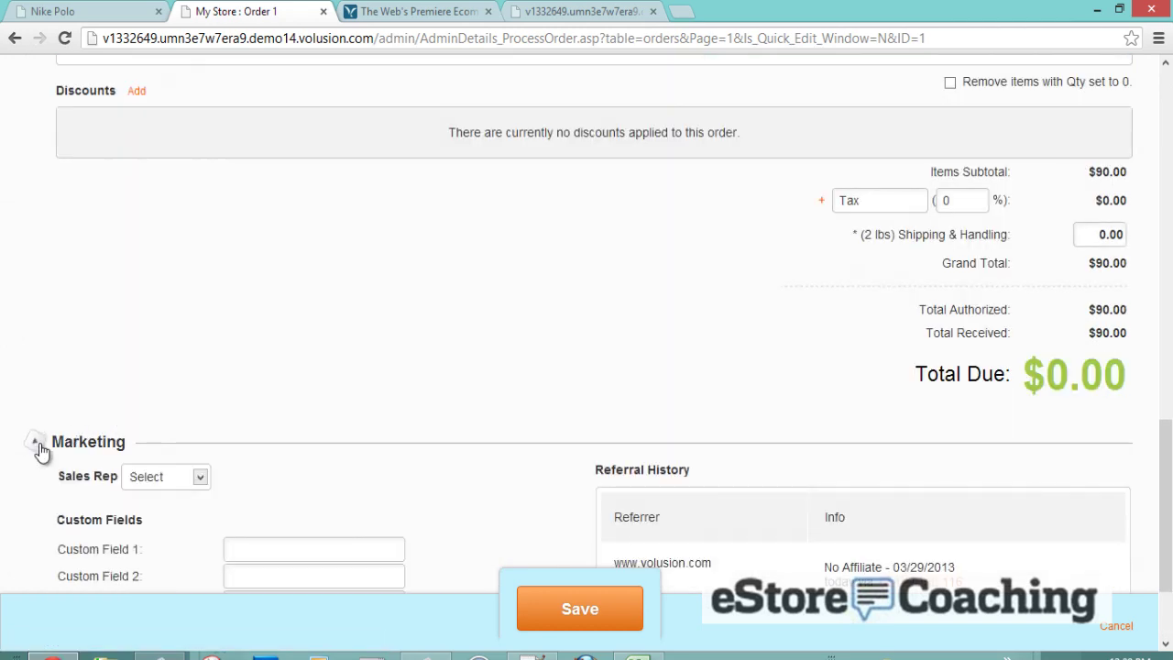
scroll(114, 411, "down", 2)
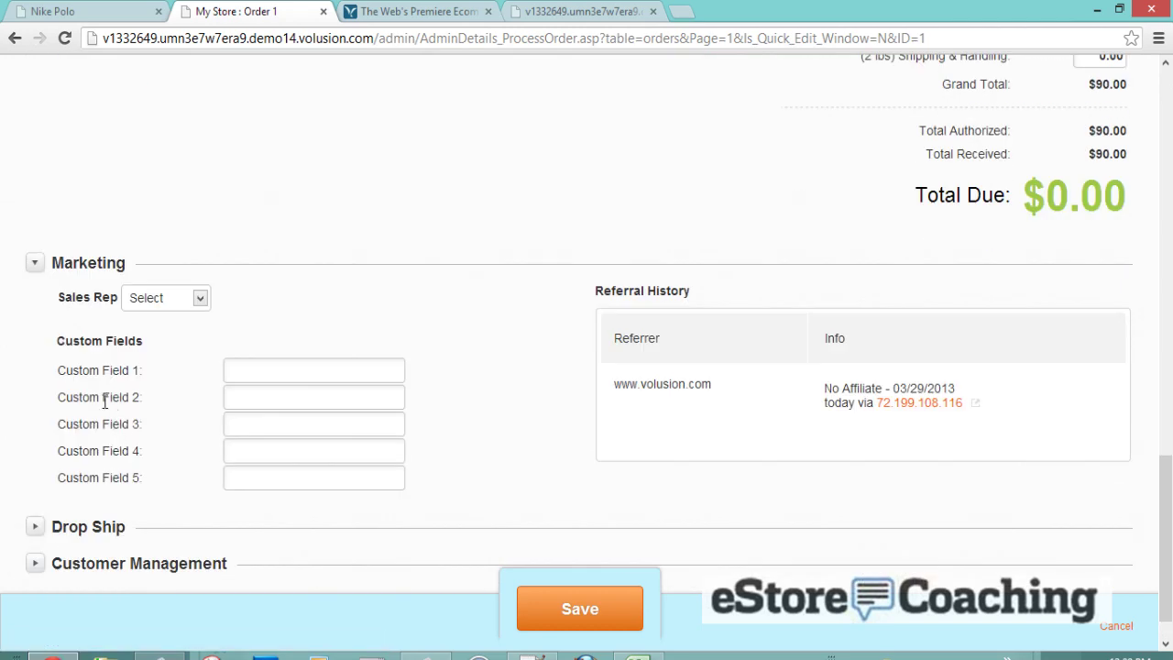
left_click(35, 263)
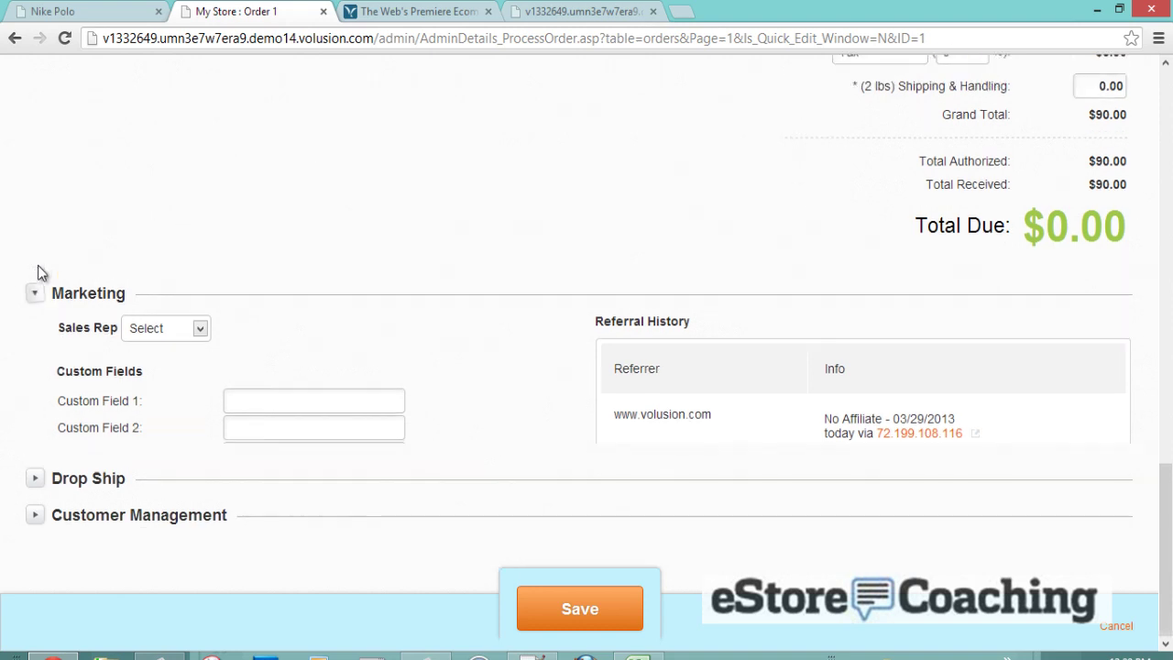
left_click(37, 479)
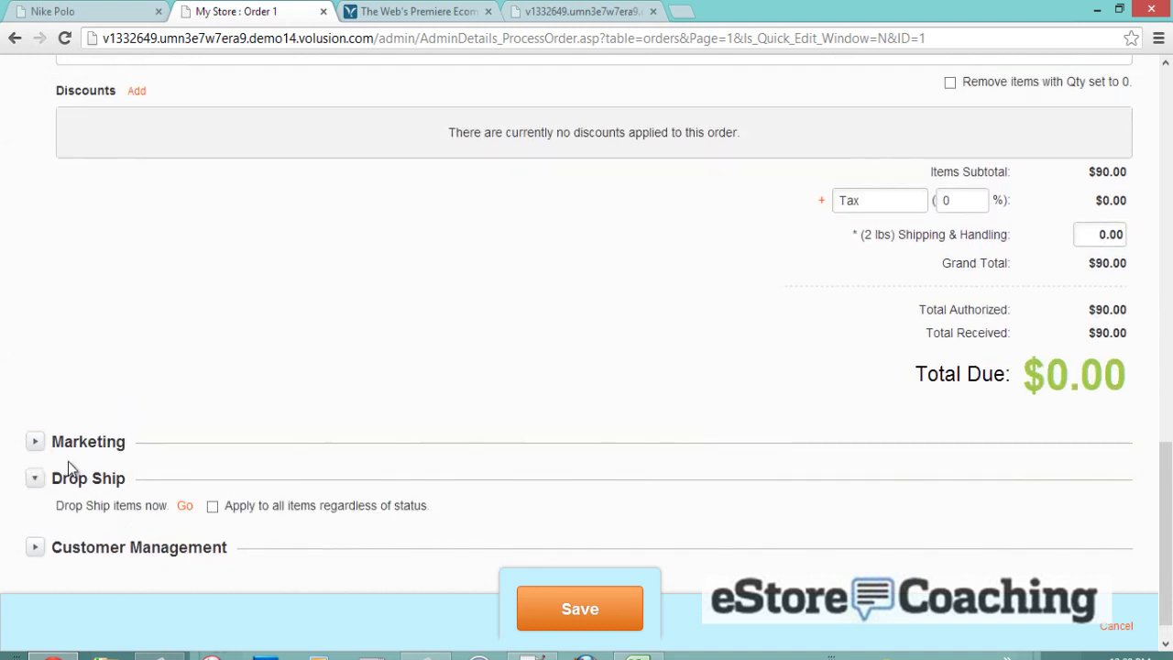
left_click(35, 478)
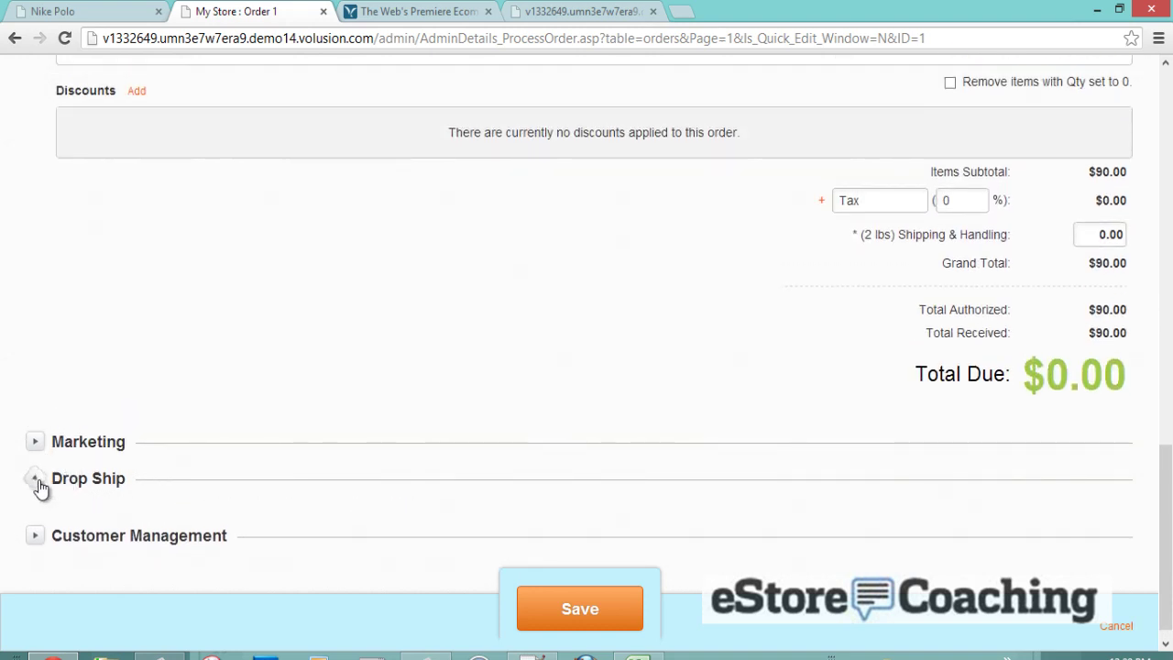
- Expand Customer Management and save the tracking number and UPS Ground shipping method
left_click(33, 515)
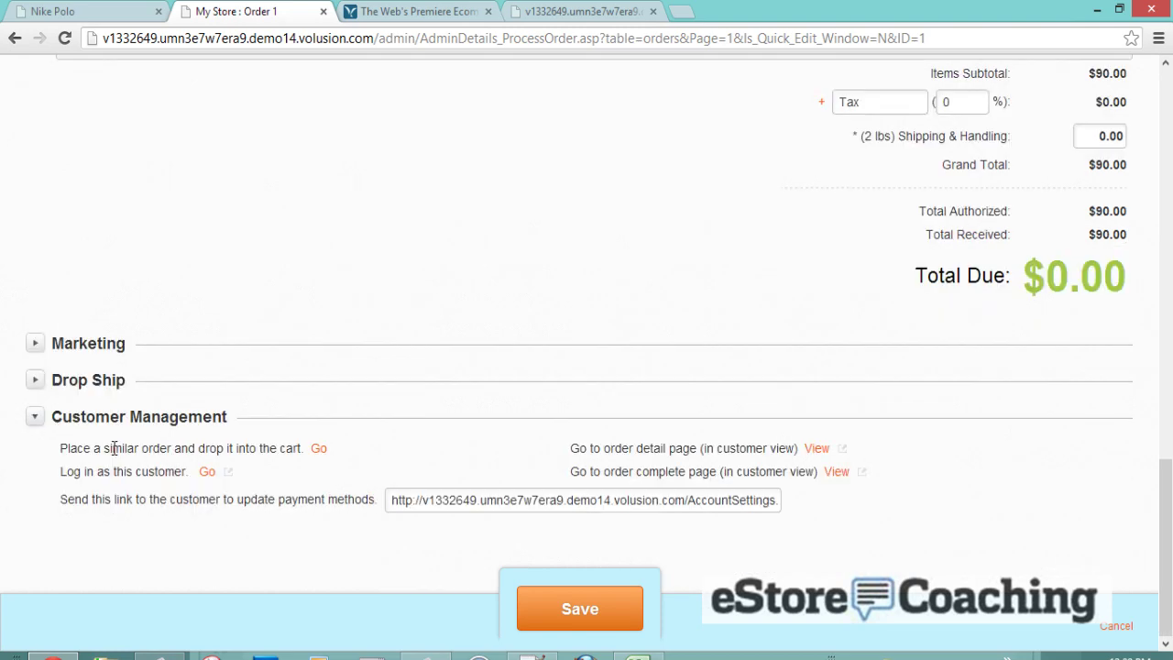
scroll(392, 448, "up", 5)
left_click(568, 608)
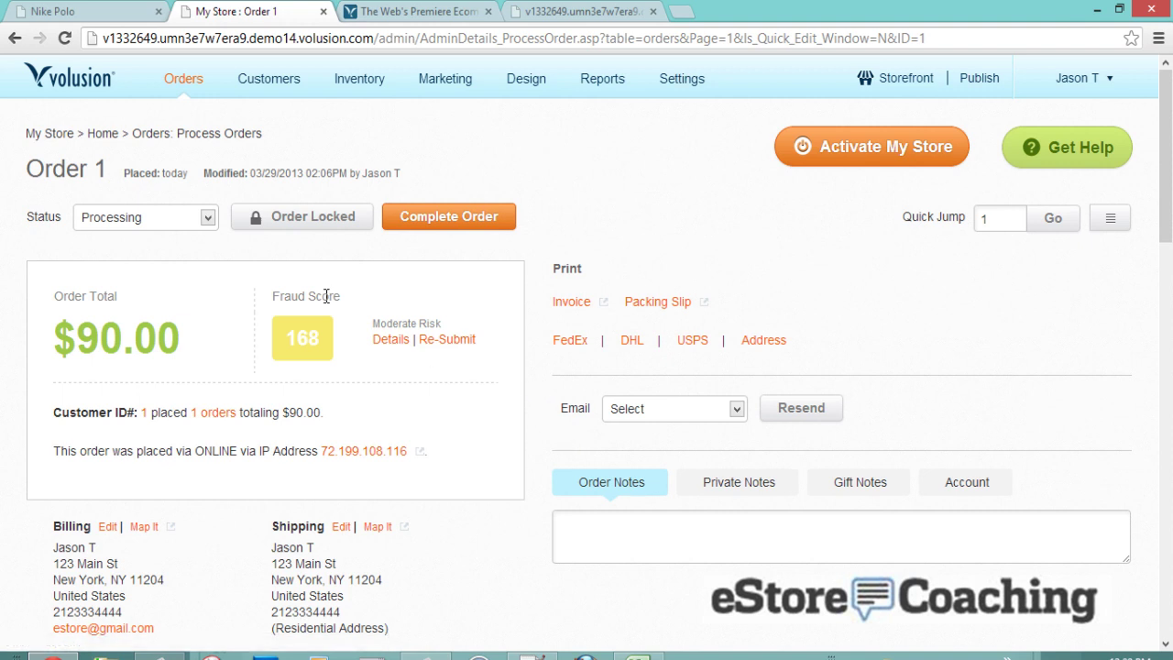
- Change Order 1's status to Shipped so it shows as Order Complete
left_click(194, 219)
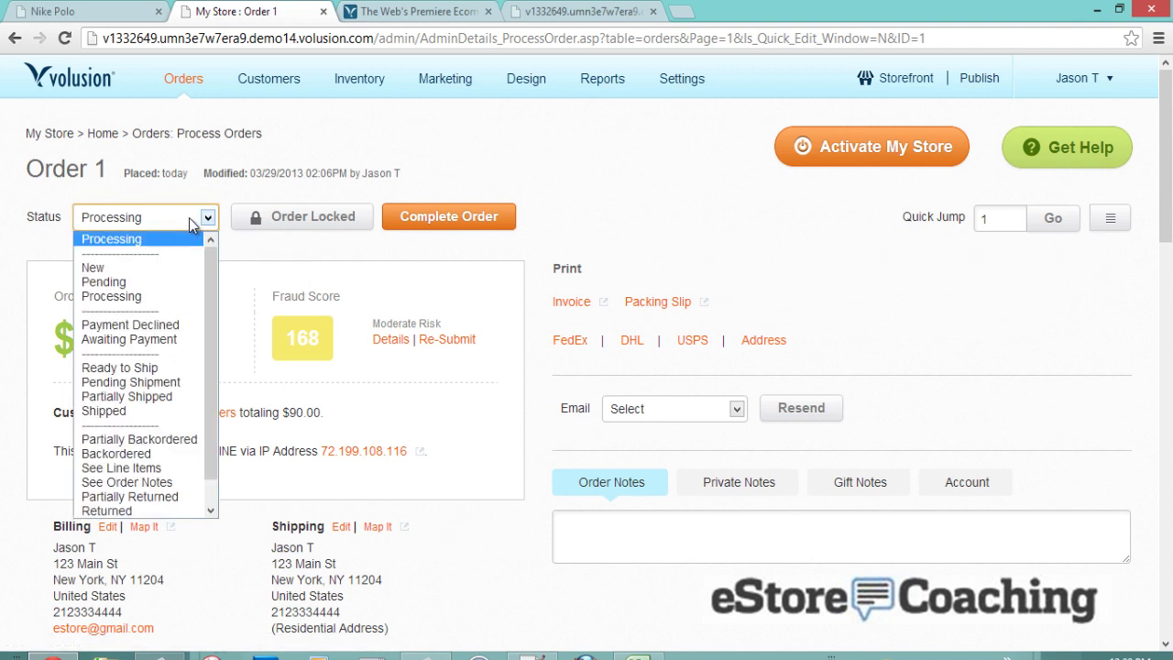
left_click(129, 414)
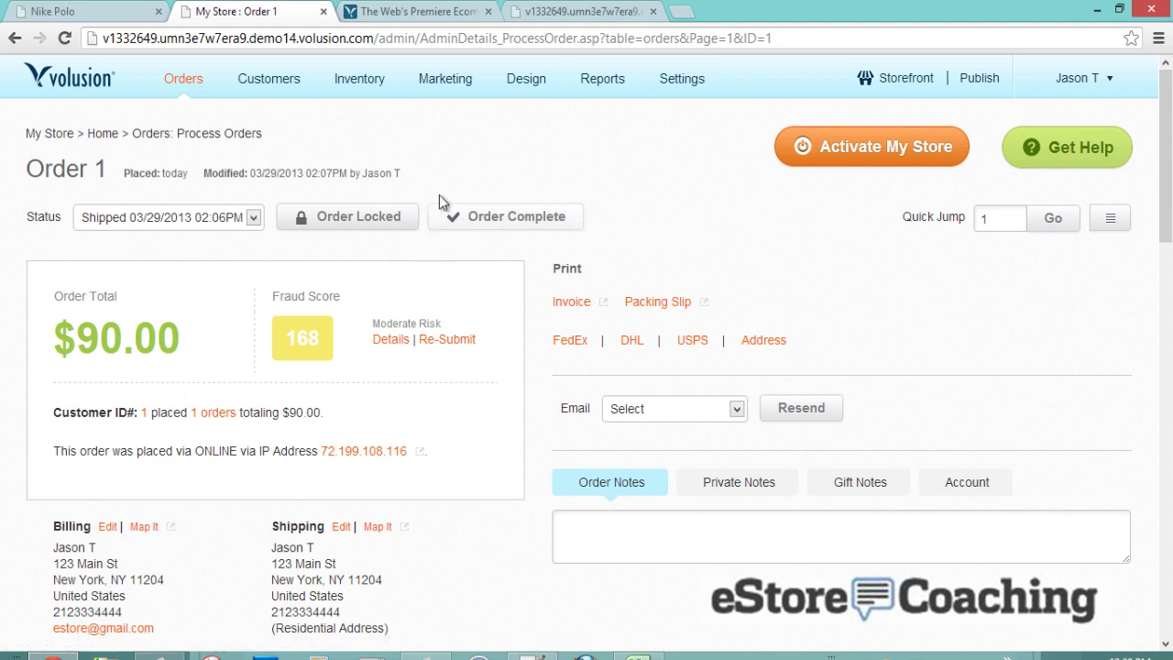
mouse_move(202, 101)
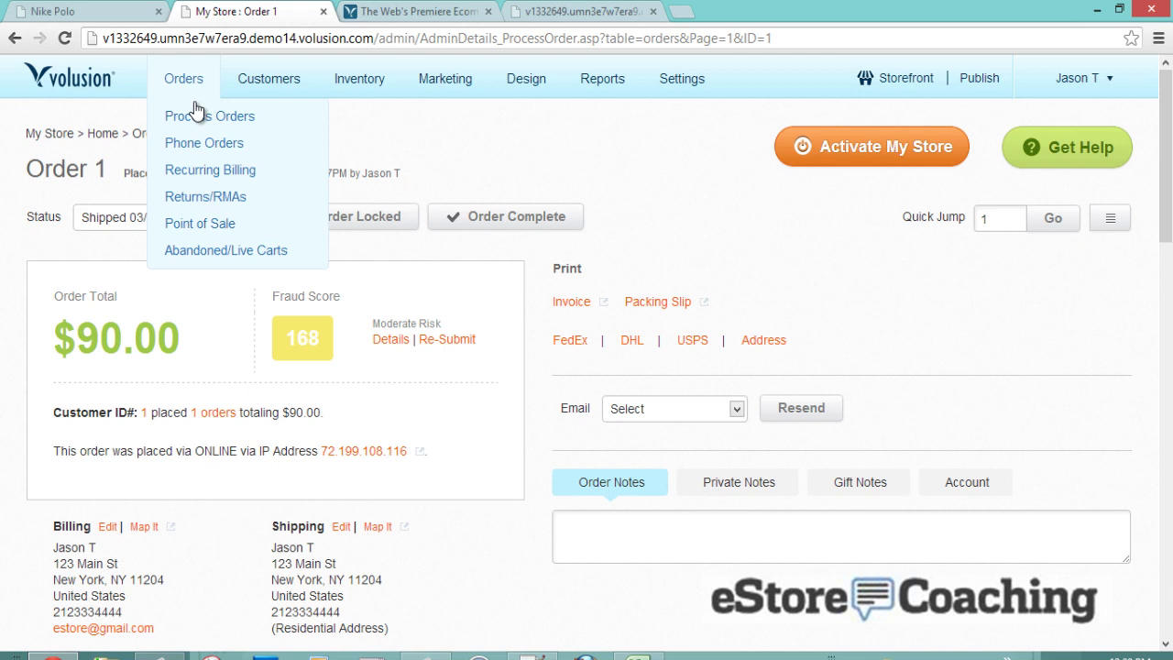
left_click(196, 113)
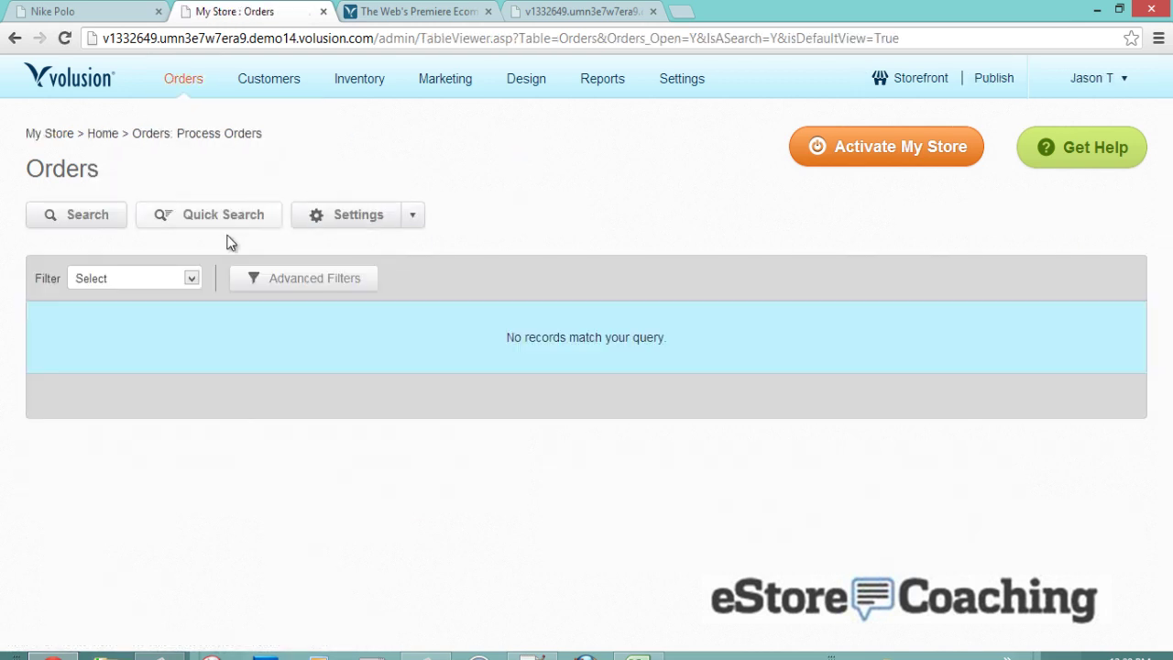
left_click(169, 279)
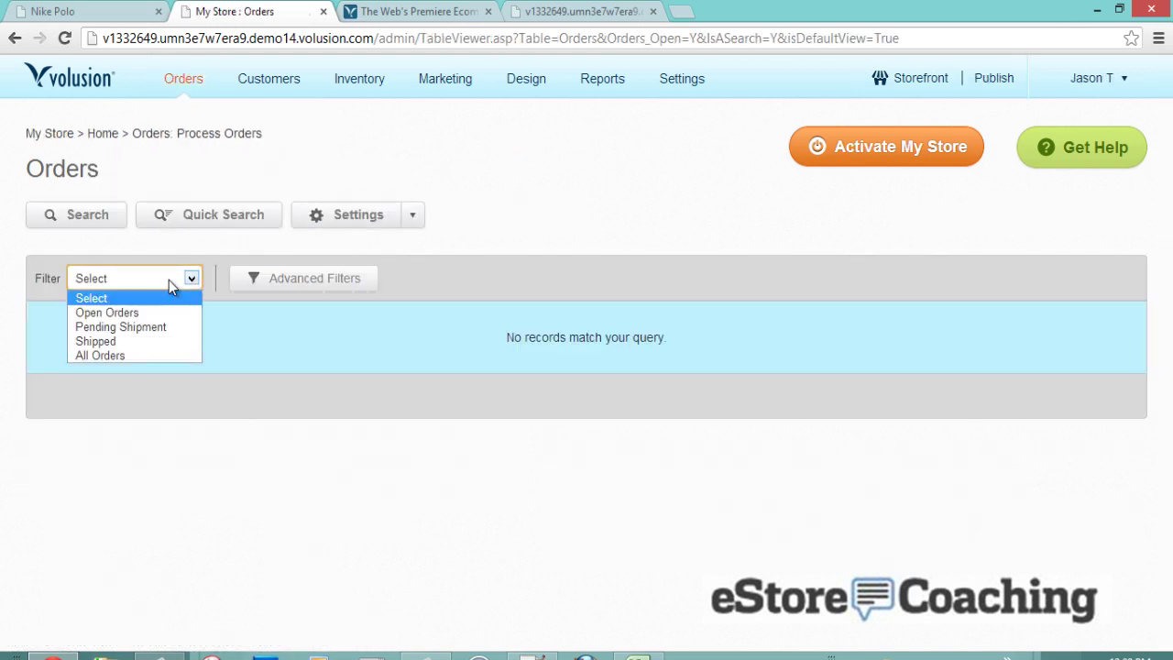
left_click(168, 356)
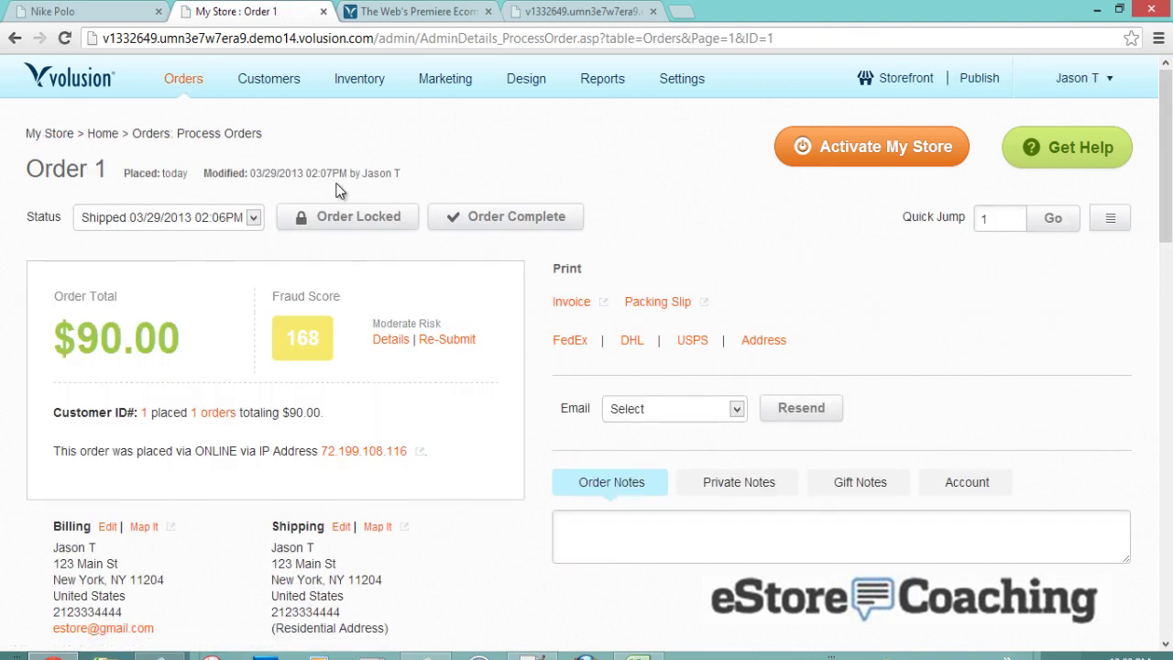
left_click(254, 220)
left_click(254, 219)
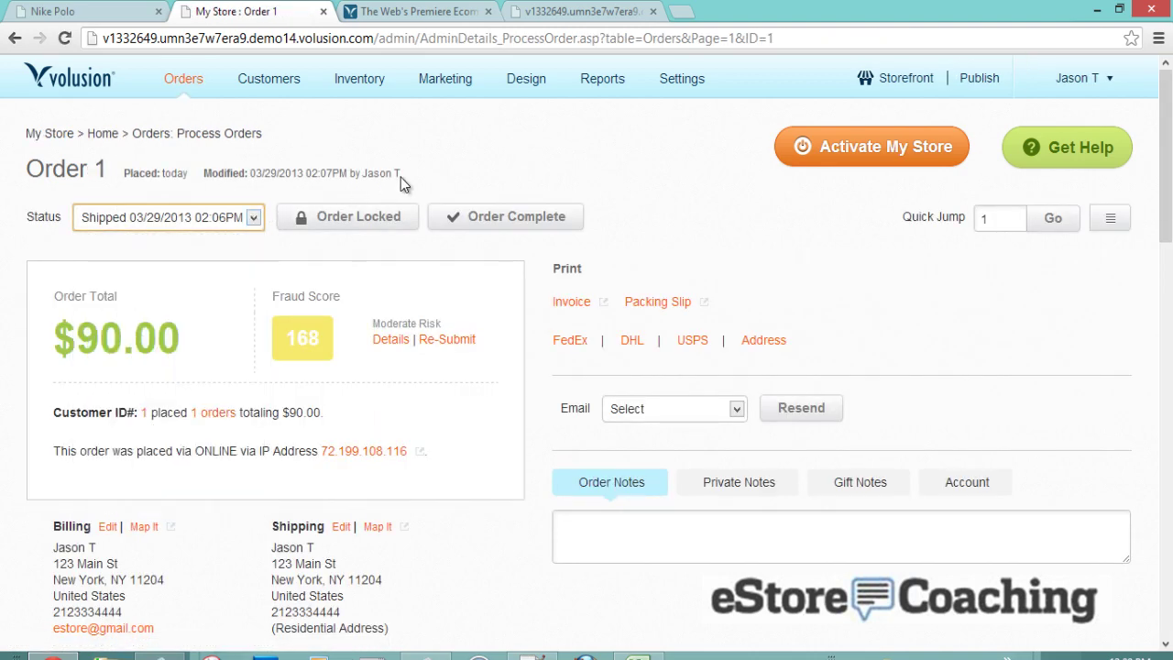
scroll(521, 187, "down", 5)
scroll(503, 198, "down", 5)
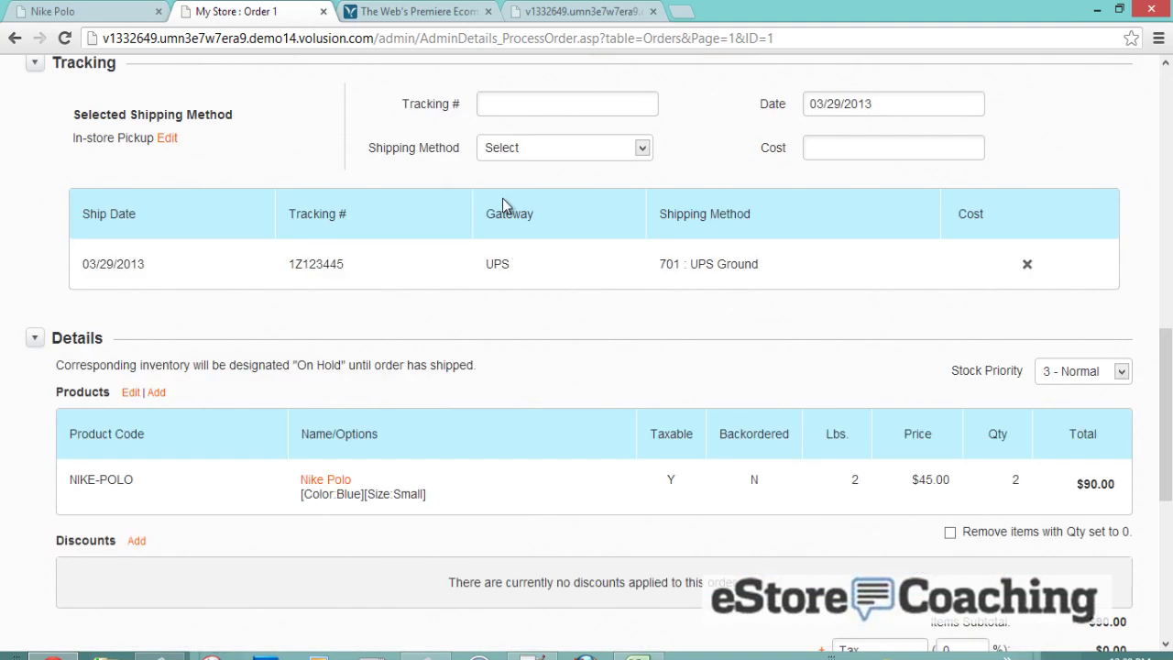
scroll(503, 198, "up", 5)
scroll(502, 198, "up", 4)
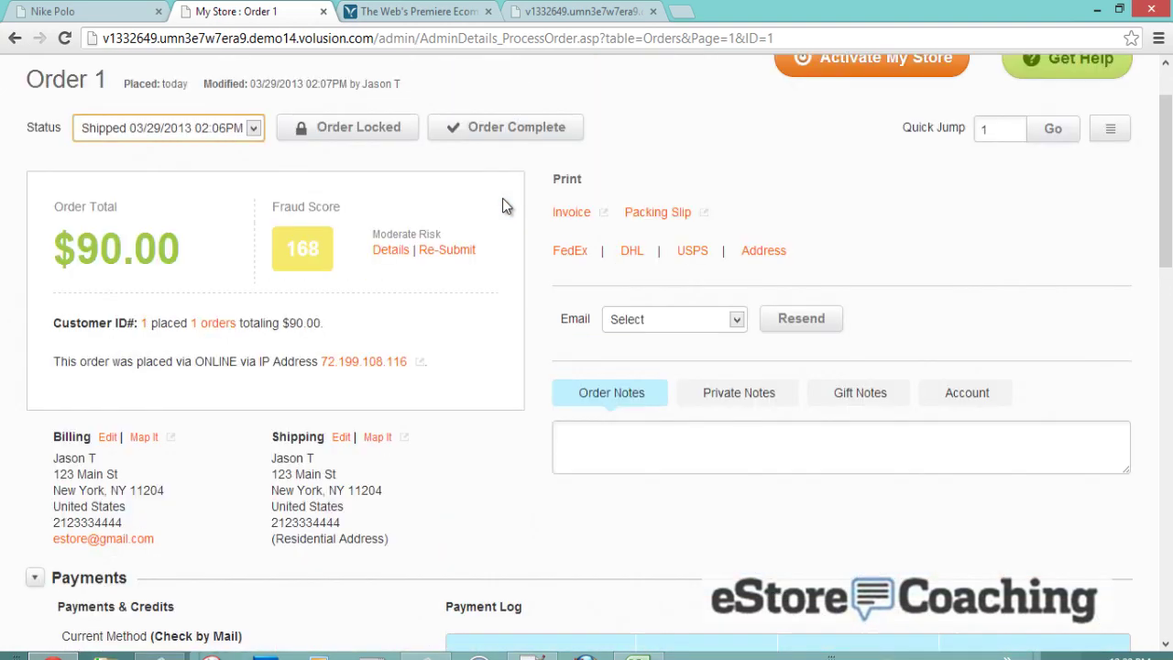
scroll(502, 198, "up", 1)
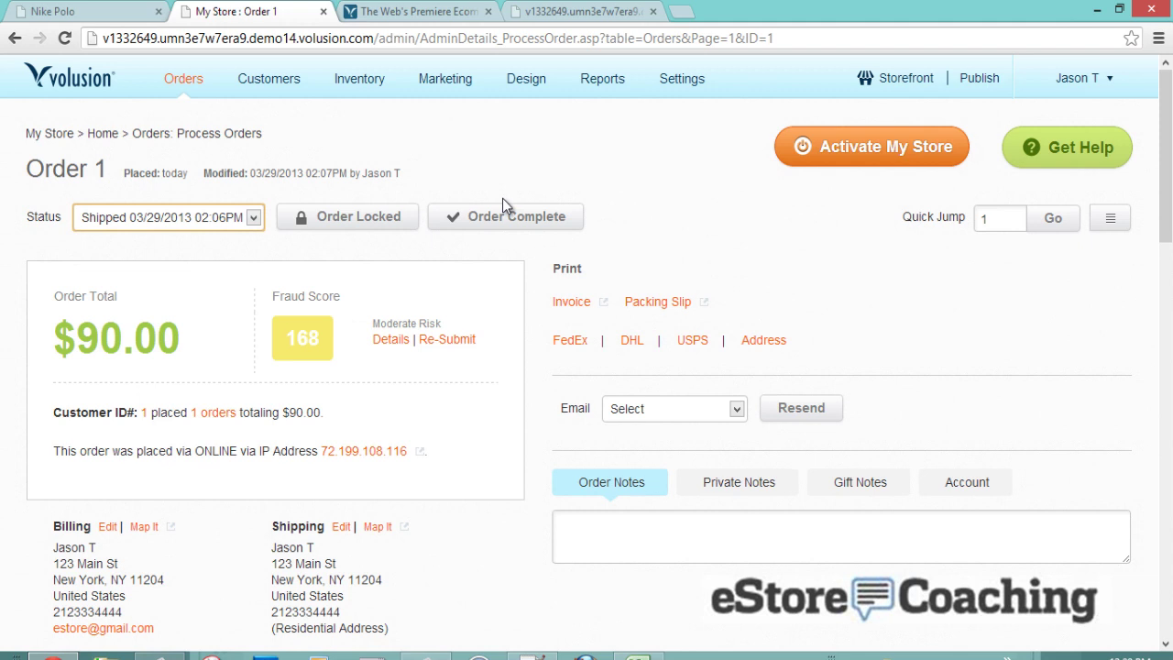
mouse_move(271, 92)
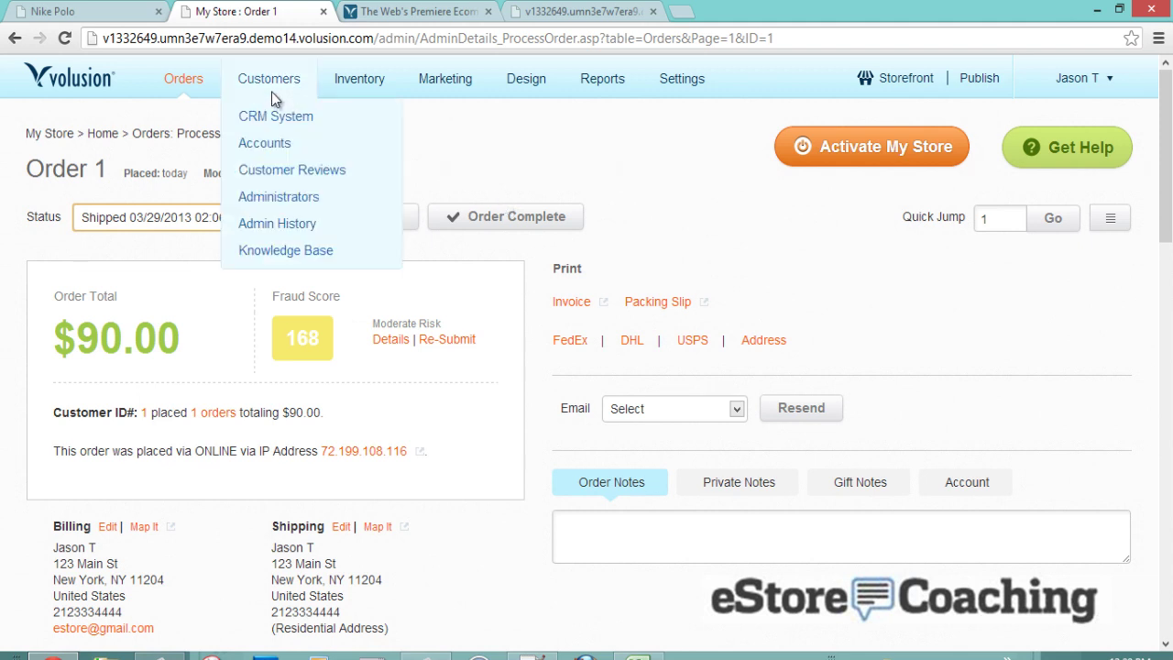
- Go to Customers > CRM System to view the CRM overview, disabled for demo stores
mouse_move(195, 91)
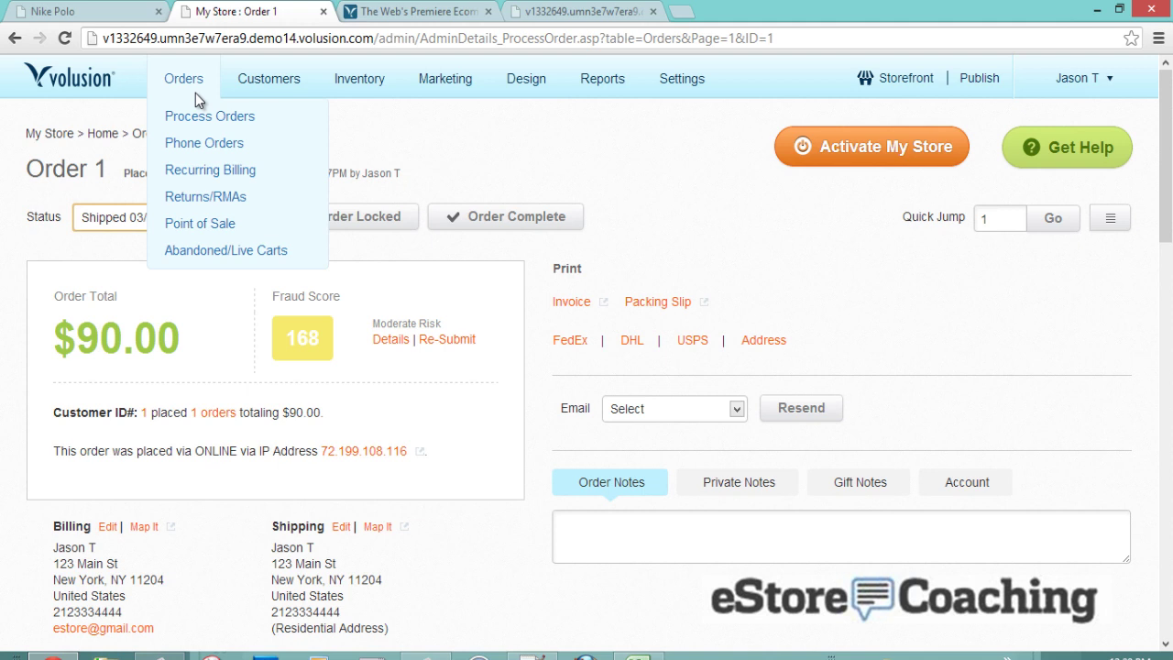
left_click(248, 116)
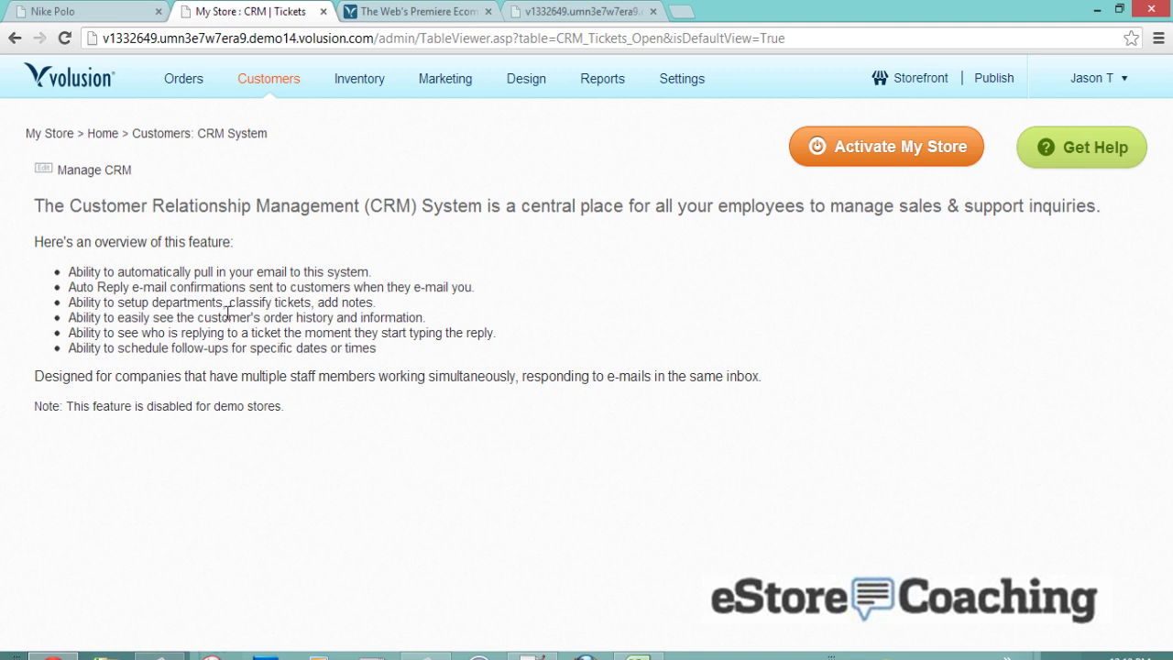
mouse_move(296, 65)
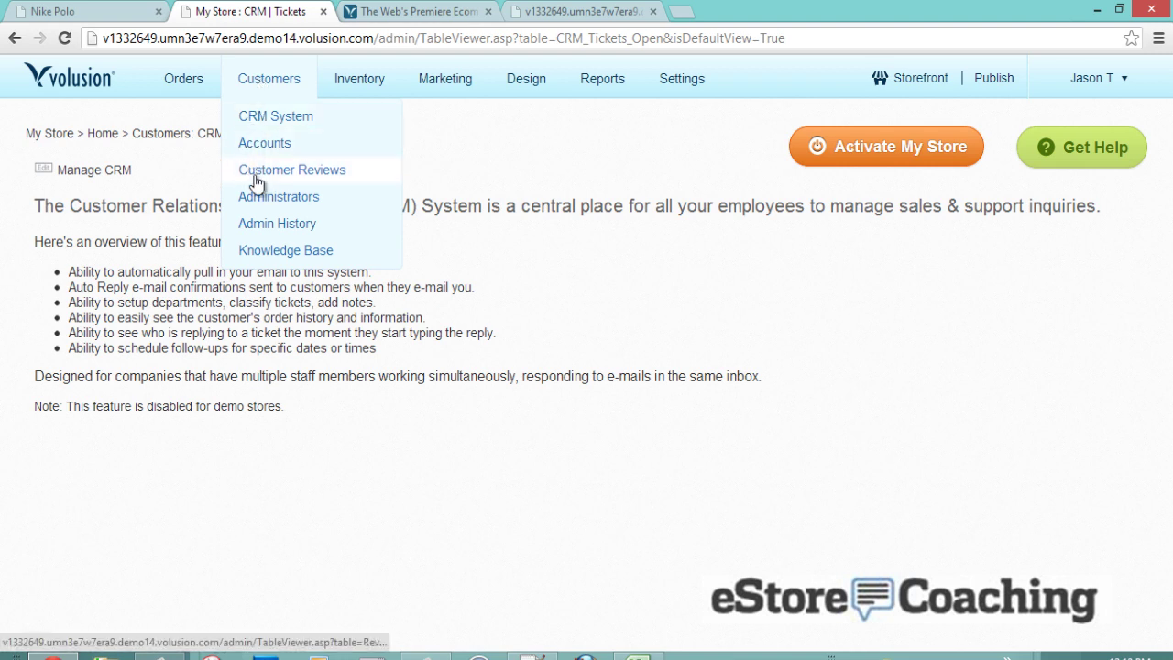
mouse_move(364, 89)
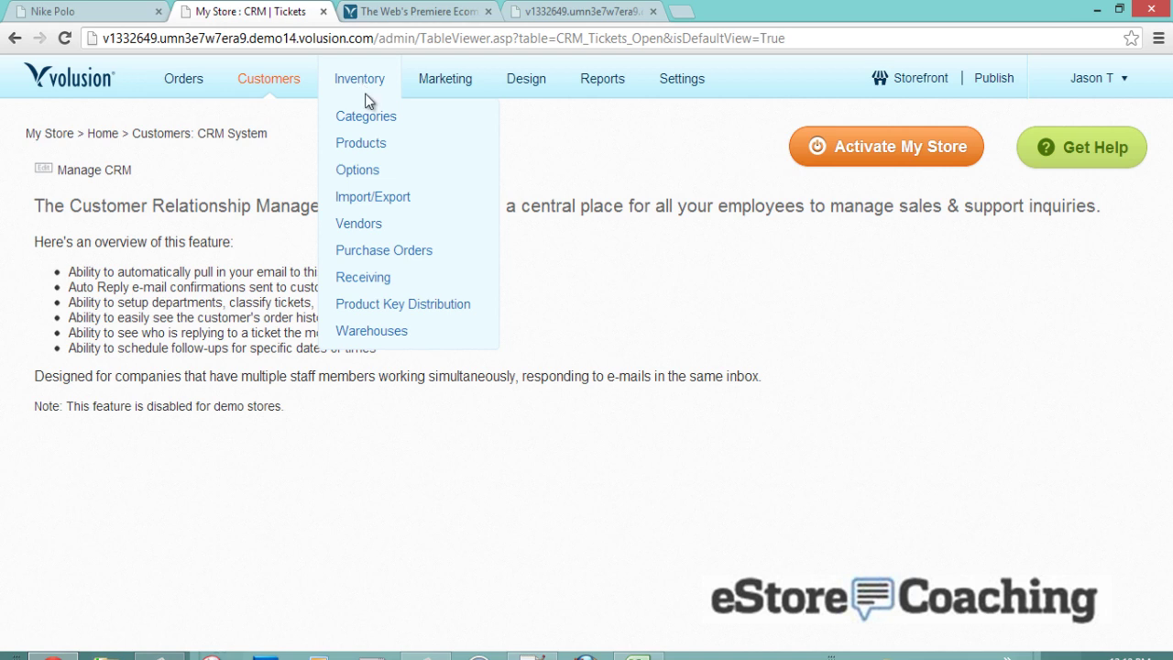
- In Inventory > Categories, put Home Decor above Apparel and move Home Accessories into Apparel
left_click(374, 116)
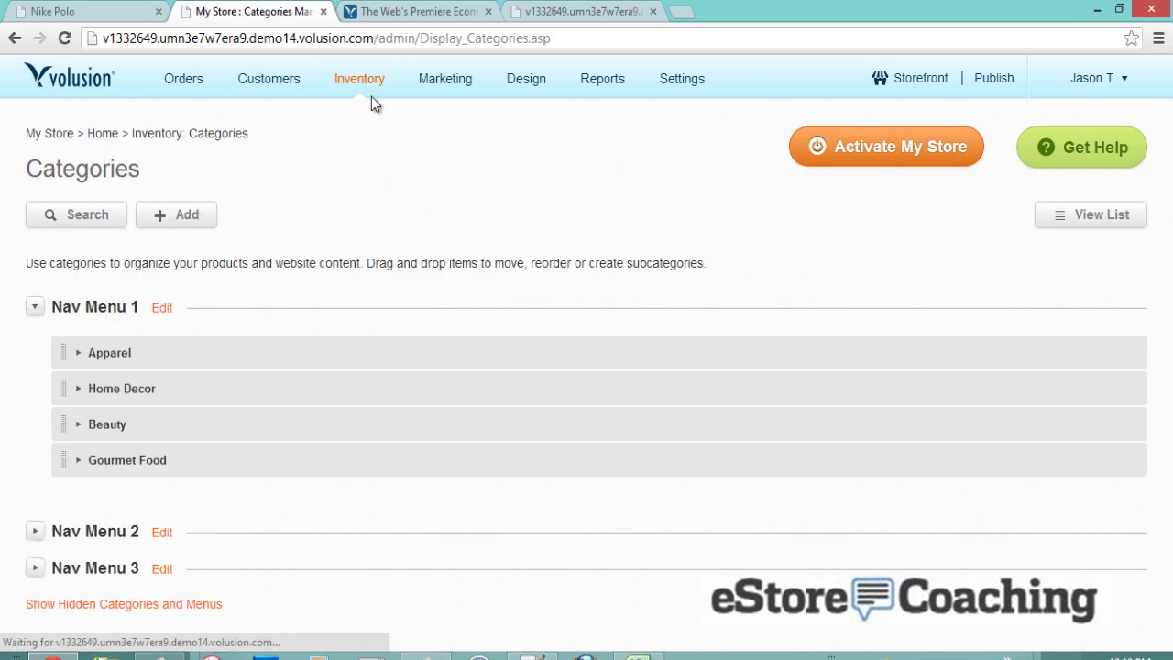
left_click_drag(165, 389, 157, 346)
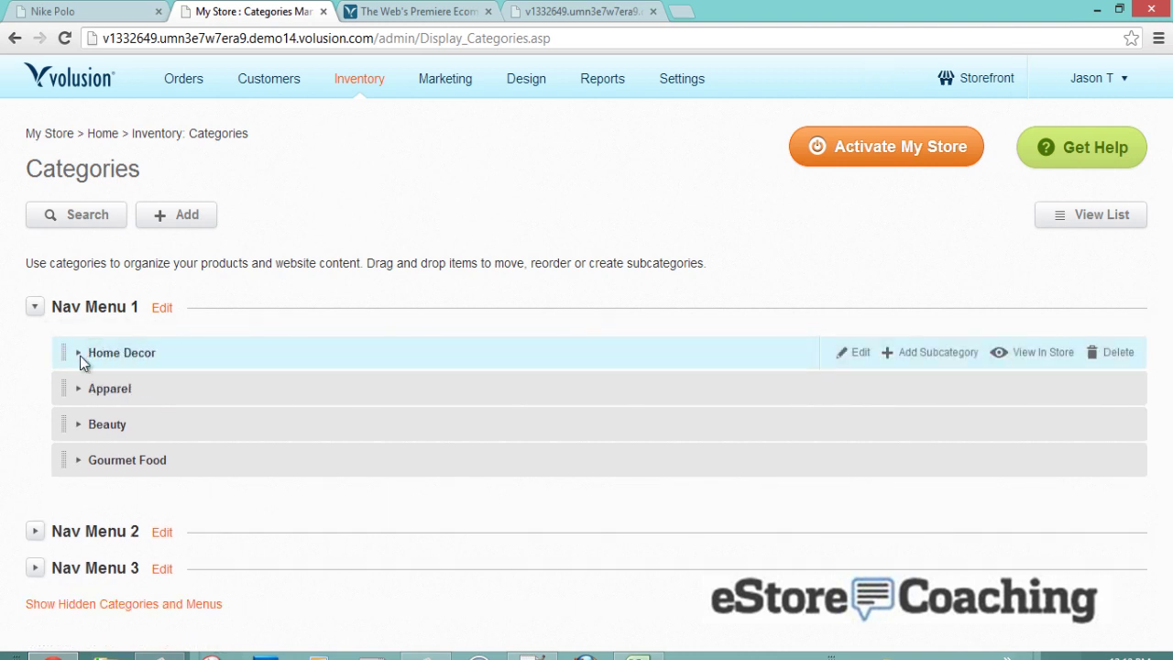
left_click(79, 355)
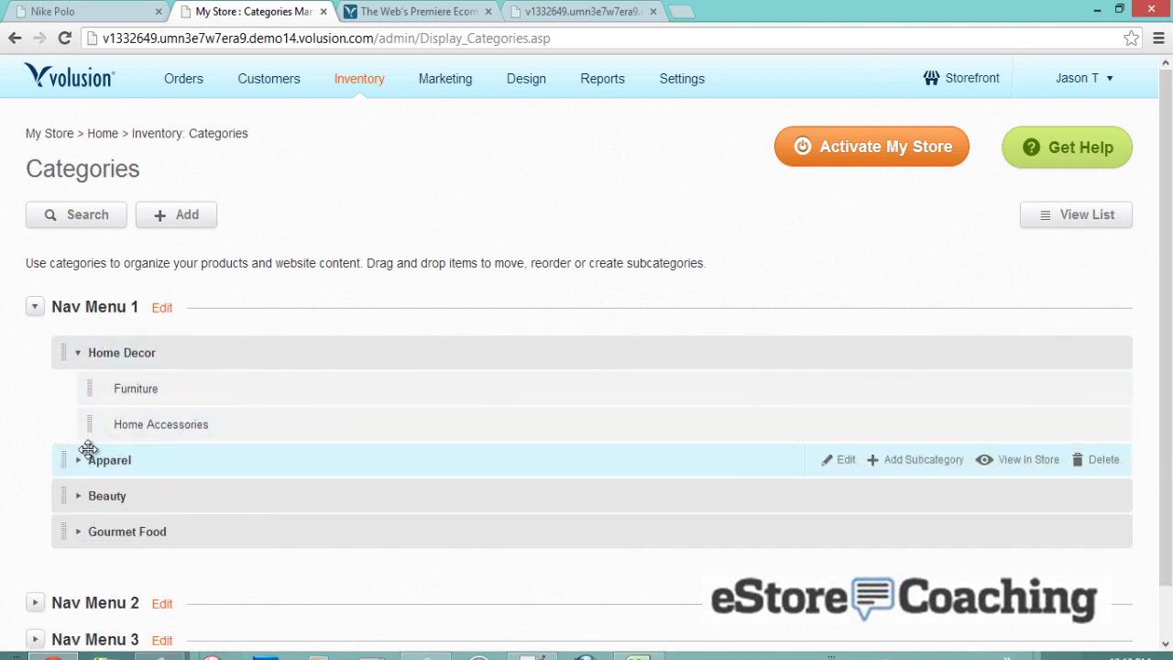
left_click(82, 460)
left_click_drag(104, 421, 162, 495)
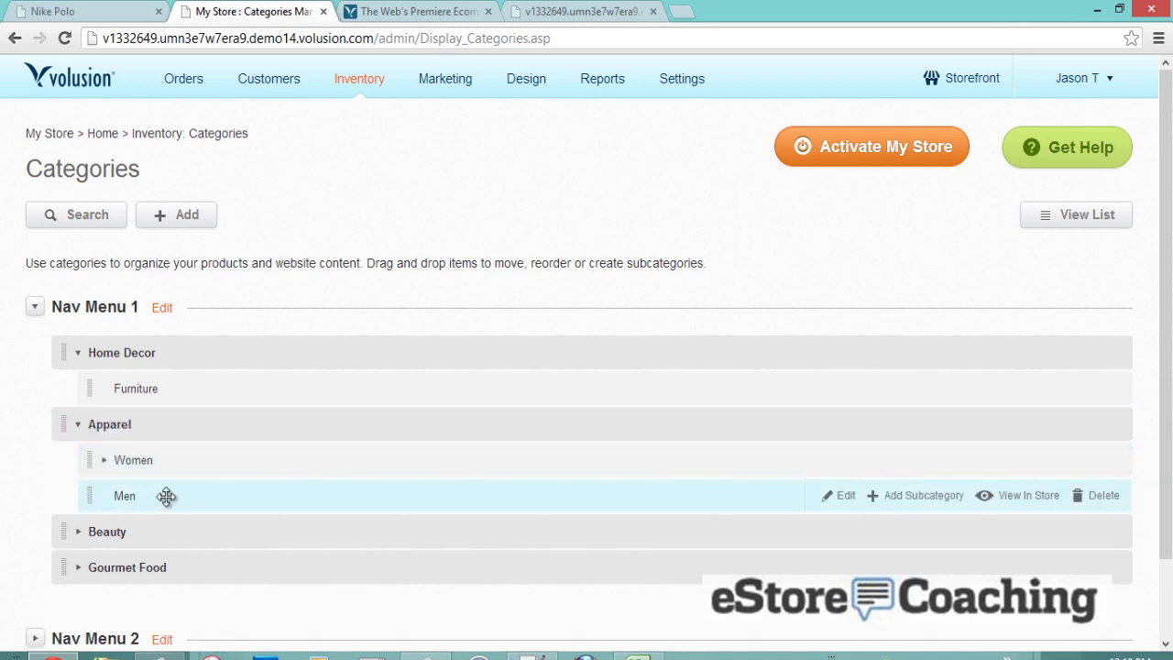
scroll(170, 410, "down", 2)
scroll(171, 412, "up", 2)
mouse_move(366, 85)
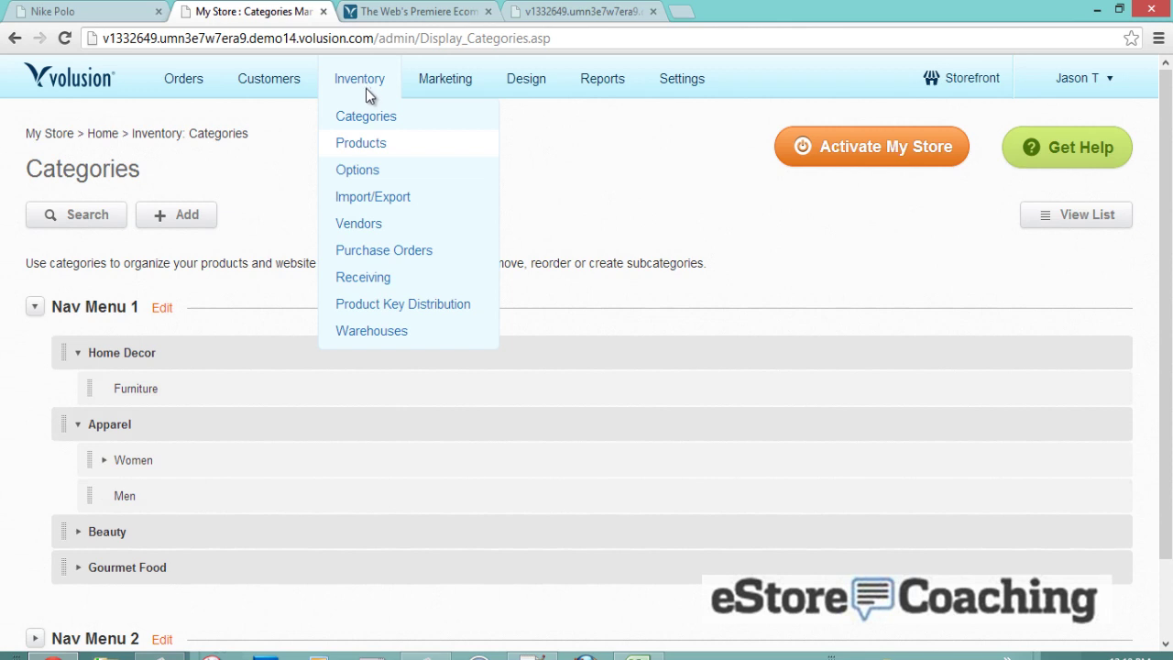
mouse_move(436, 87)
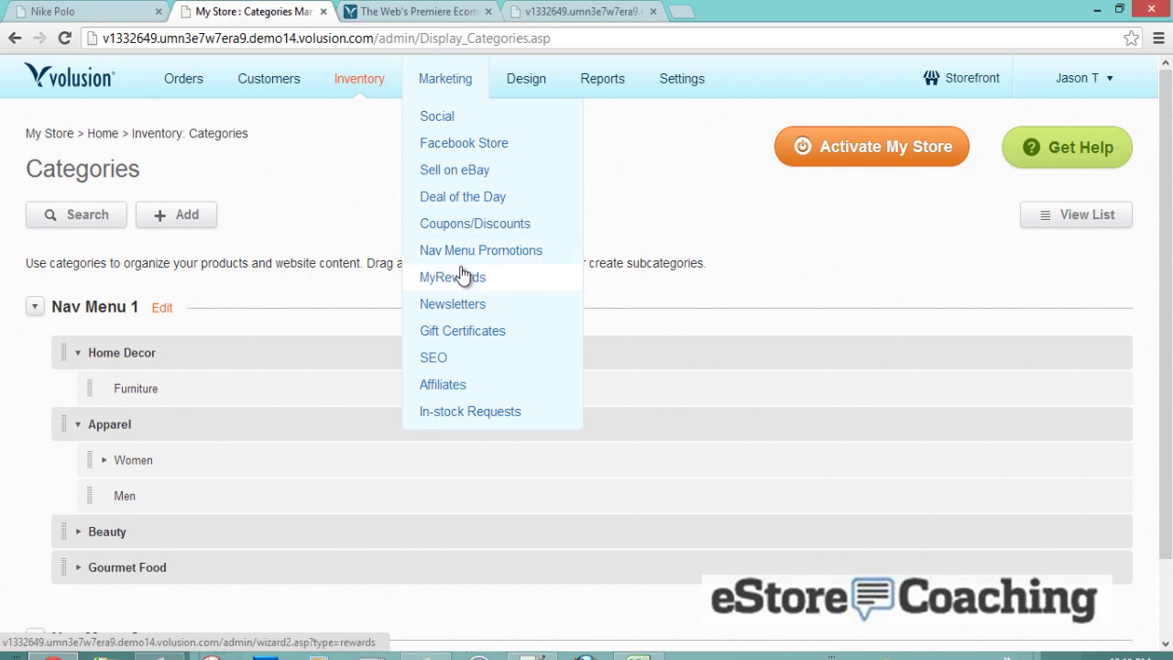
- Review the five discounts in Marketing > Coupons/Discounts, including 10% off! and the August Promotion
left_click(443, 226)
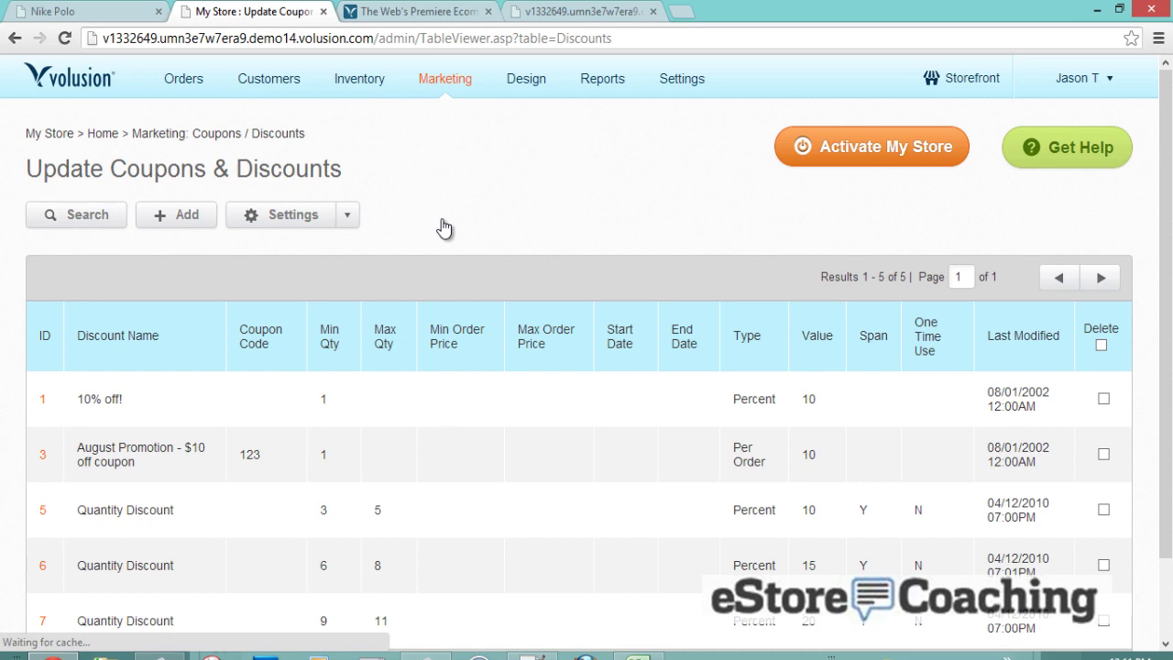
scroll(442, 220, "down", 1)
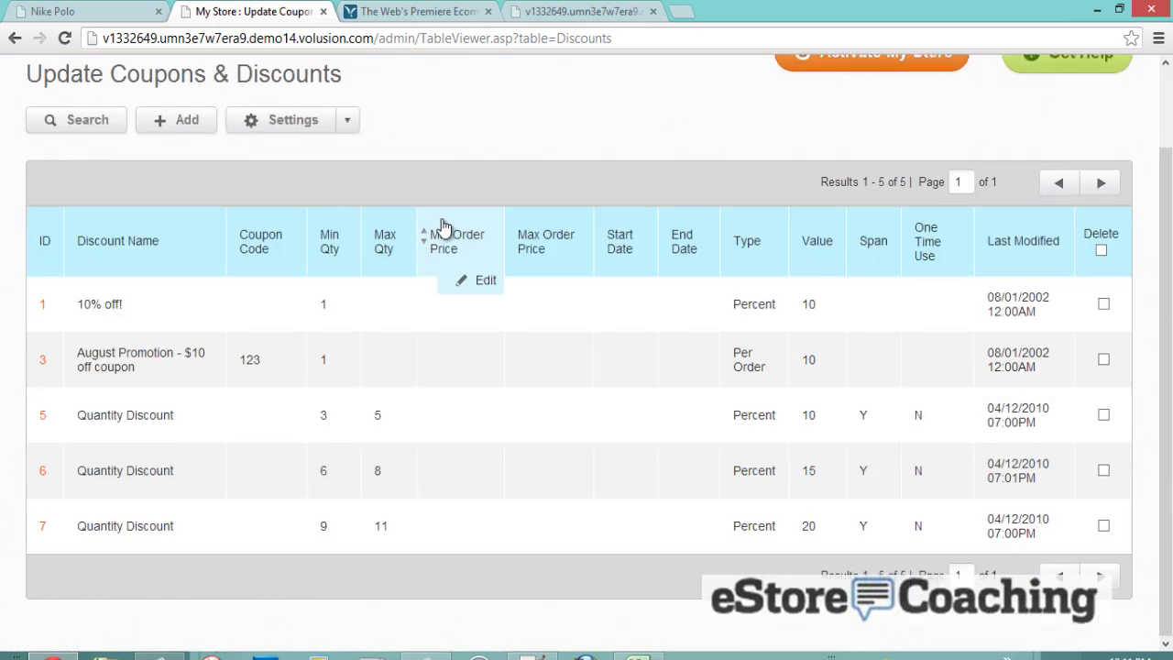
scroll(442, 226, "up", 1)
mouse_move(513, 82)
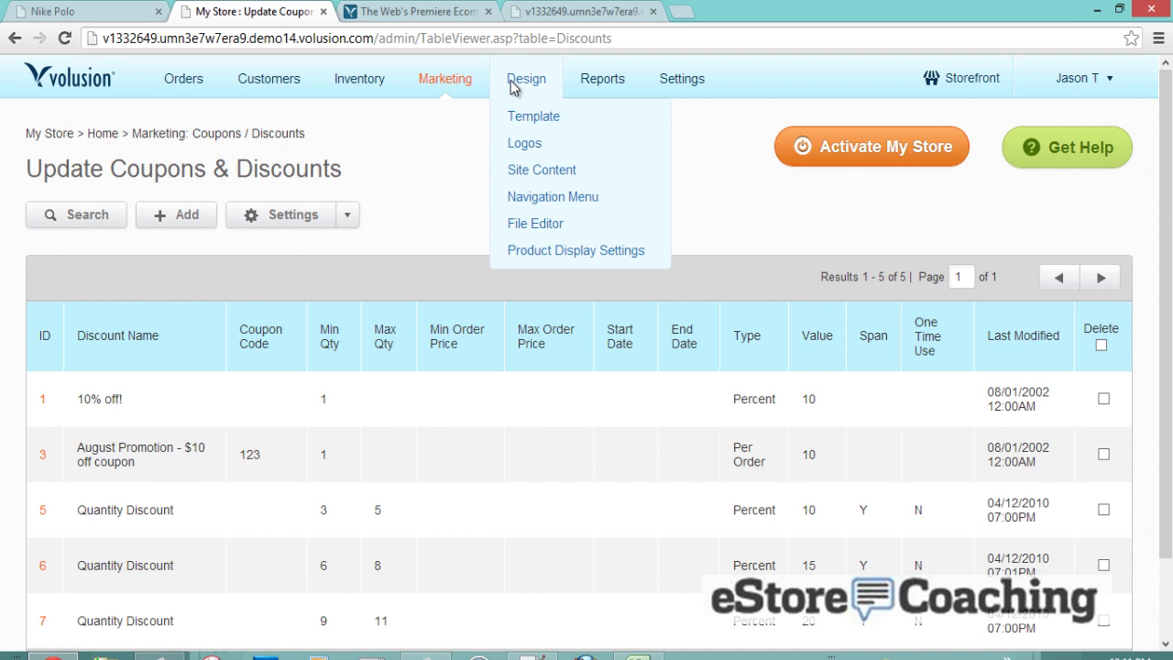
mouse_move(670, 99)
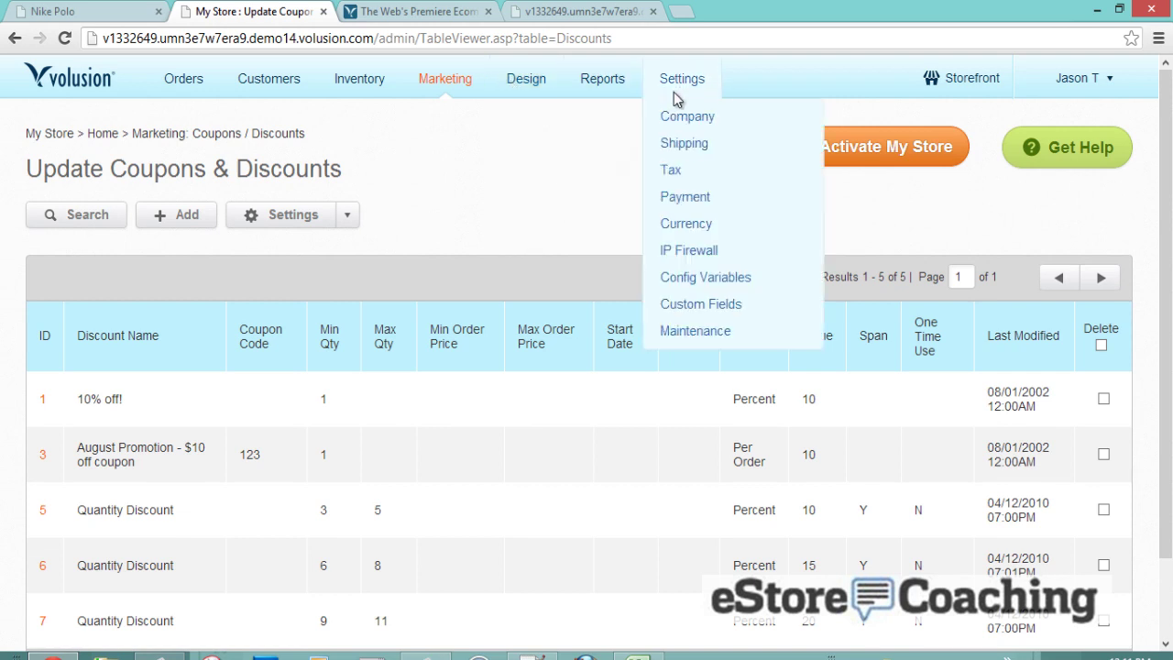